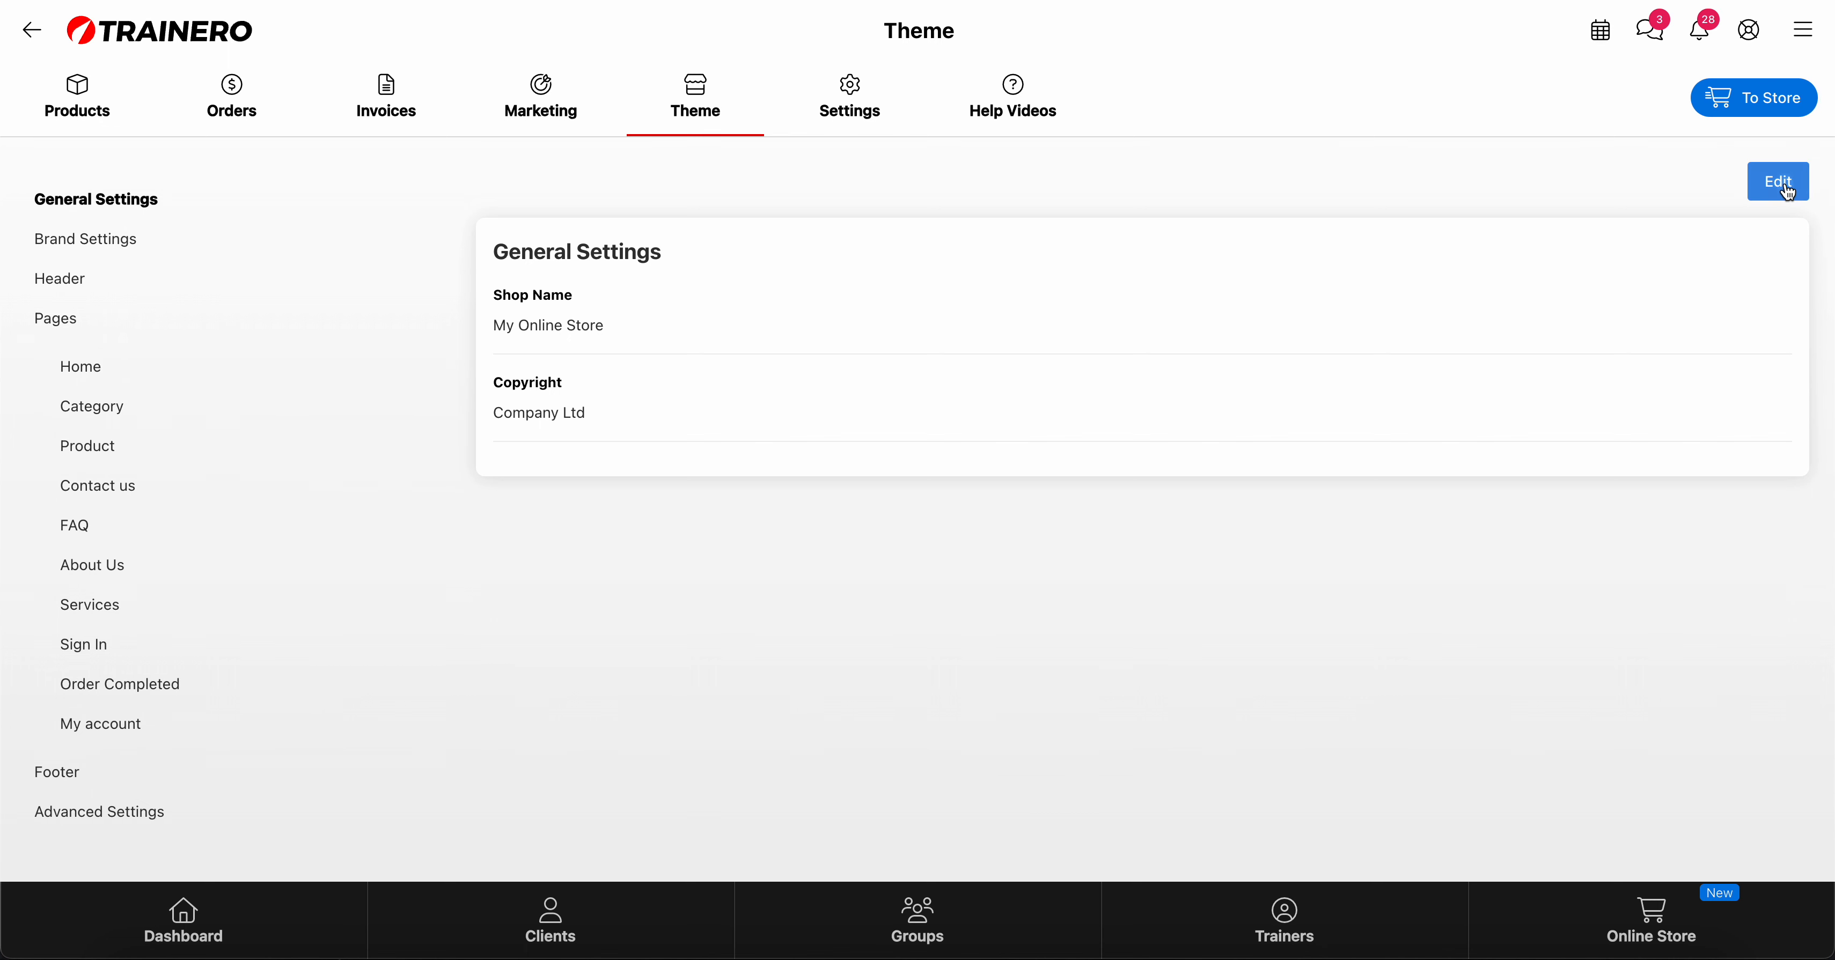
# Start editing the store theme and open its Brand Settings
pyautogui.click(1784, 187)
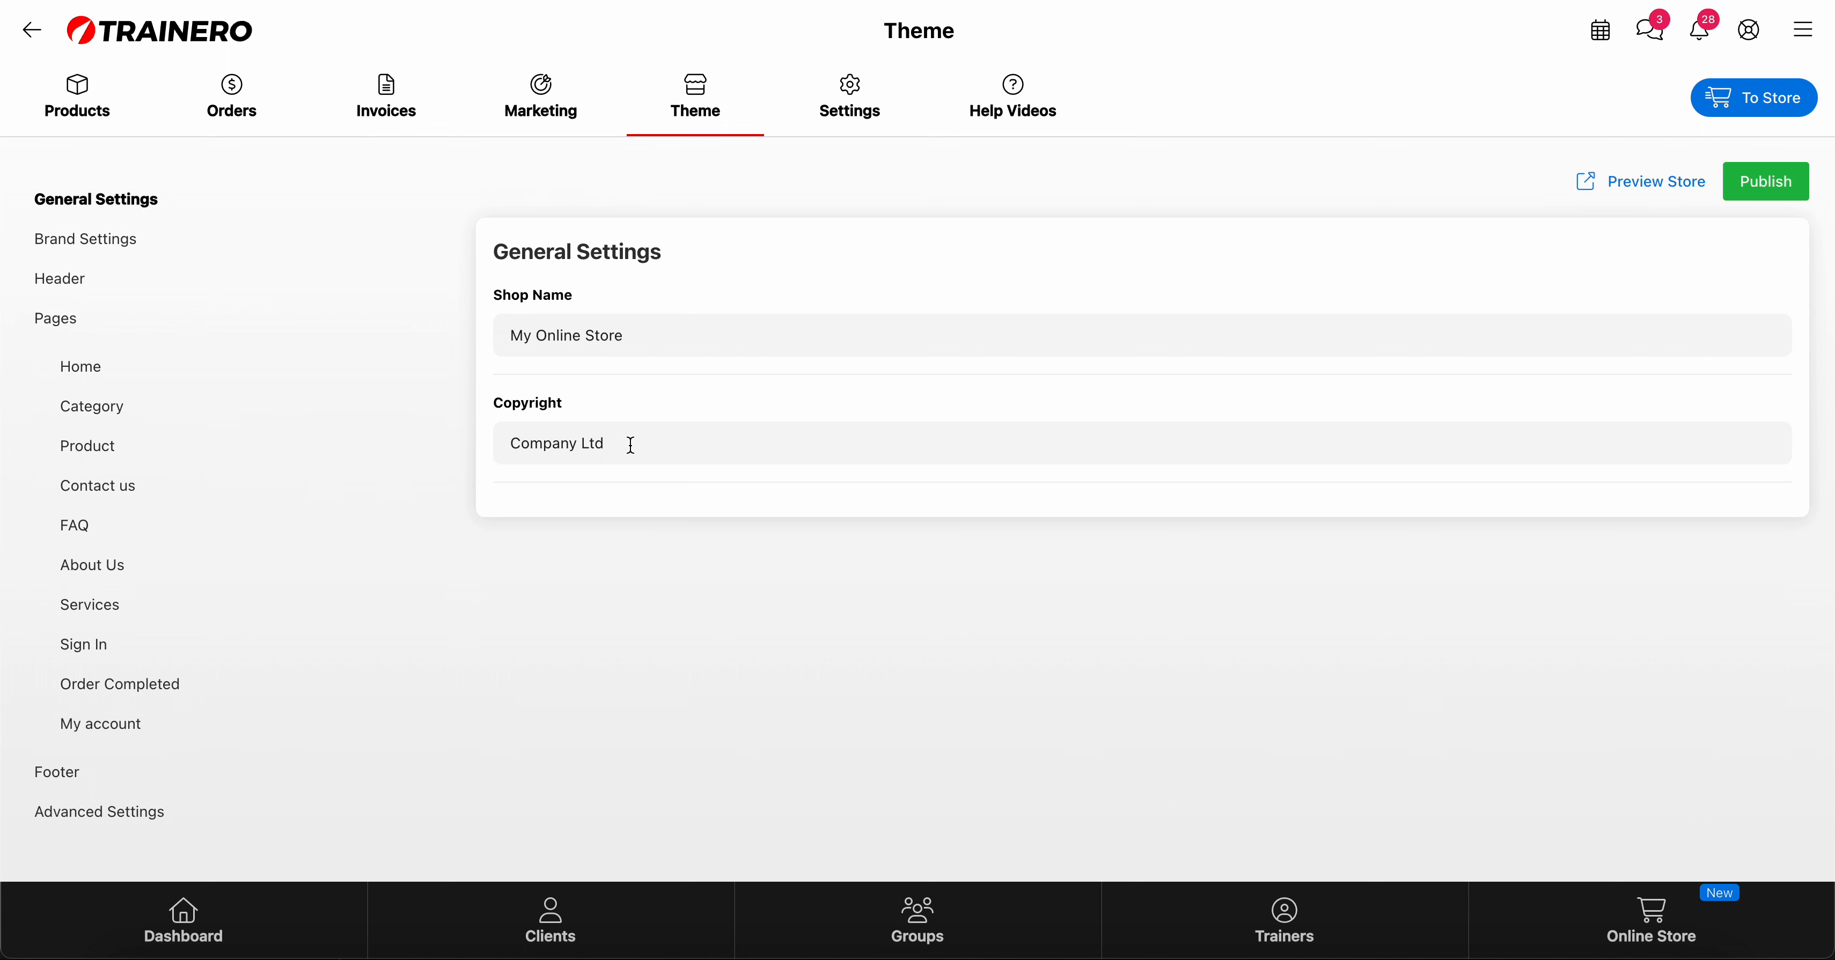
pyautogui.click(122, 250)
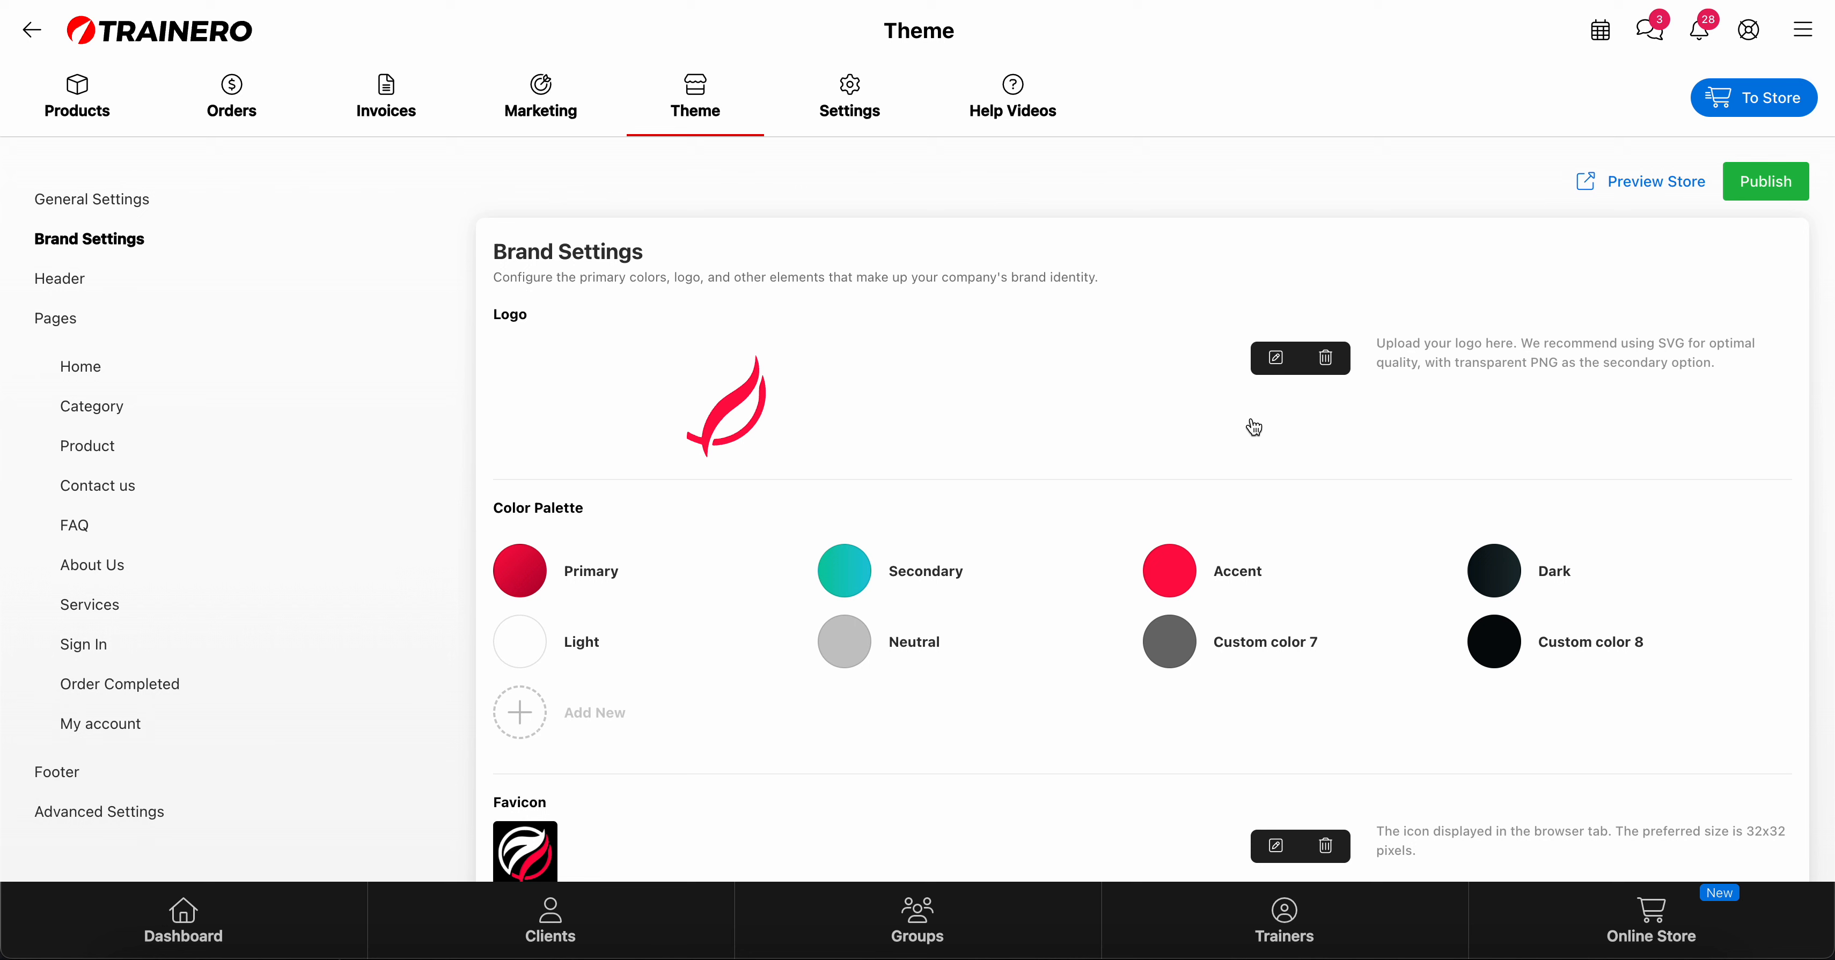
# Try a horizontal gradient from #22ba46 to #3b4f40 as a new palette color, without saving it
pyautogui.scroll(-1, 872, 387)
pyautogui.scroll(-3, 871, 387)
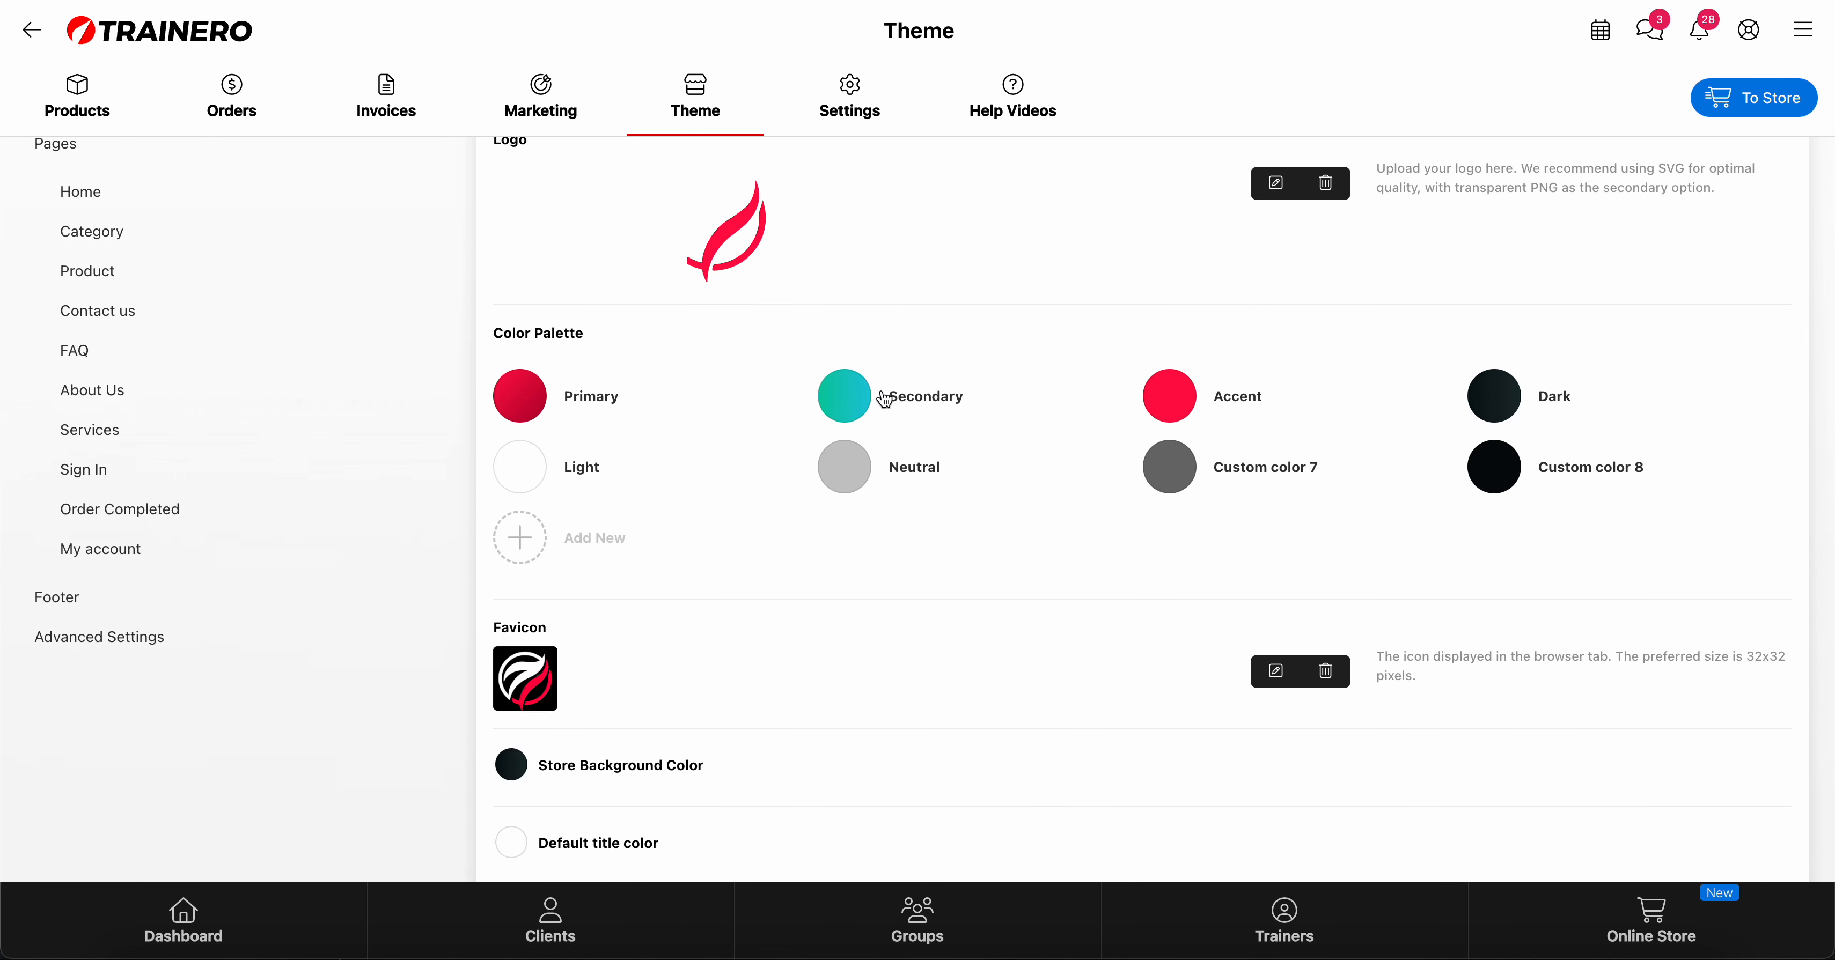
pyautogui.click(577, 543)
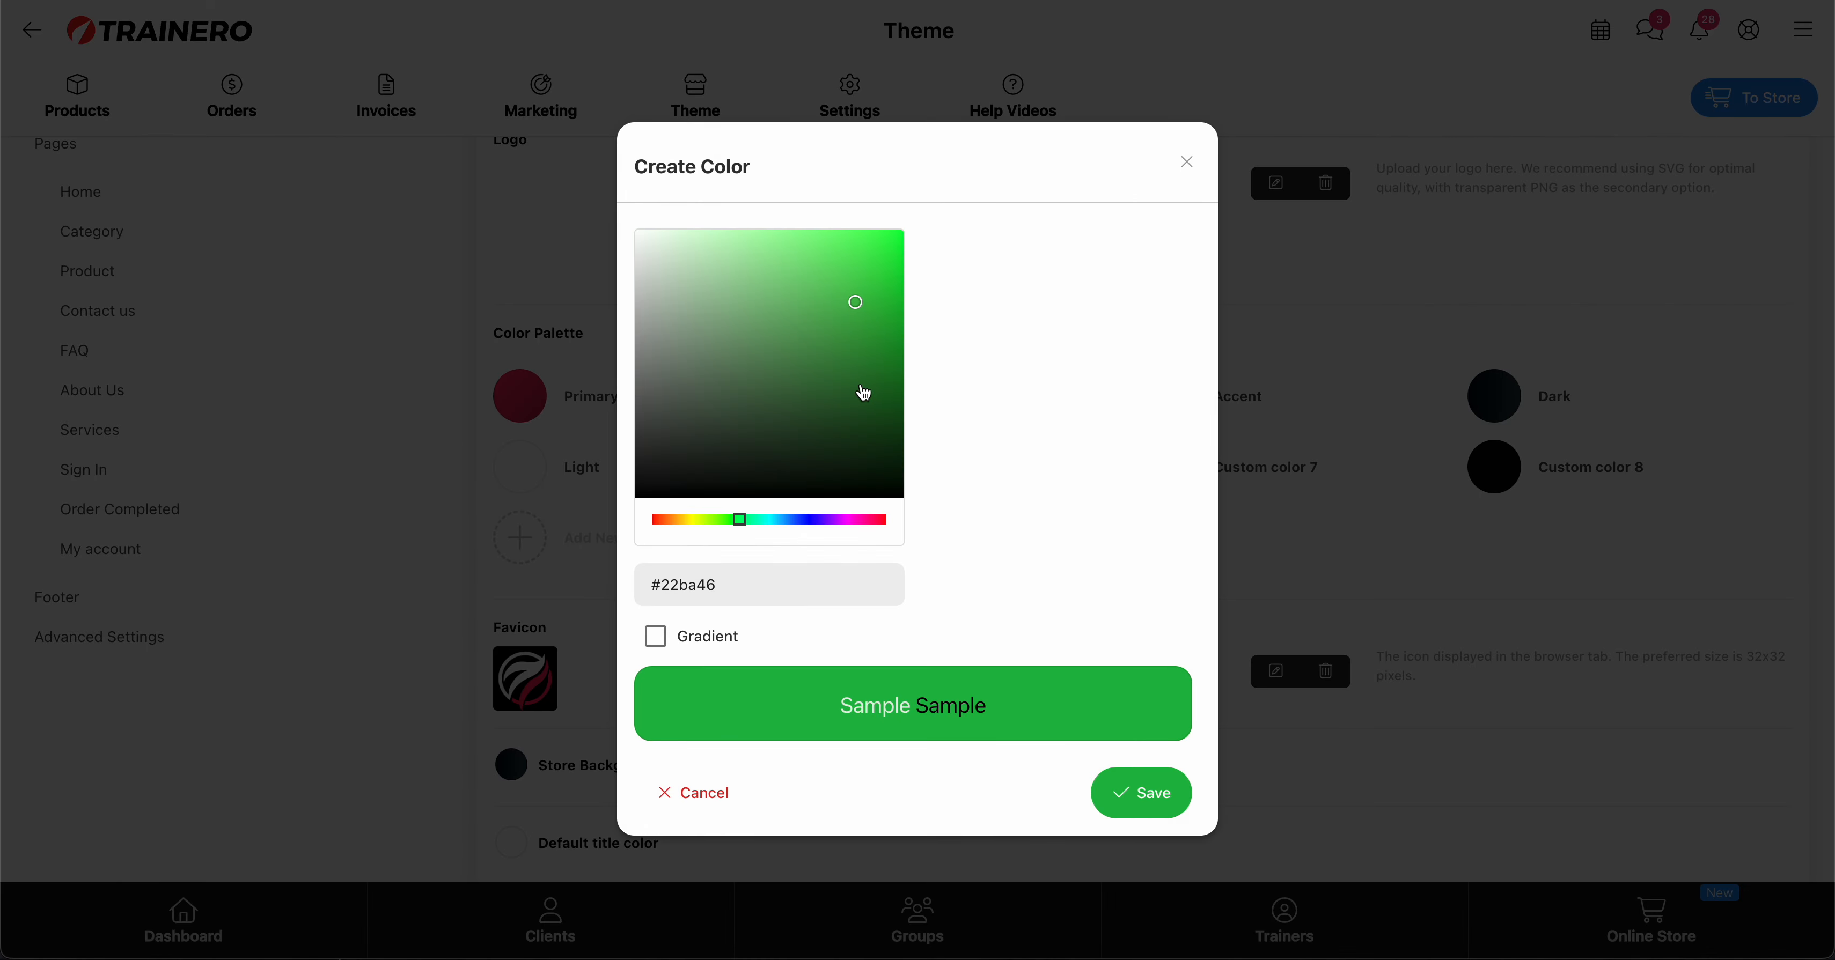
pyautogui.click(655, 637)
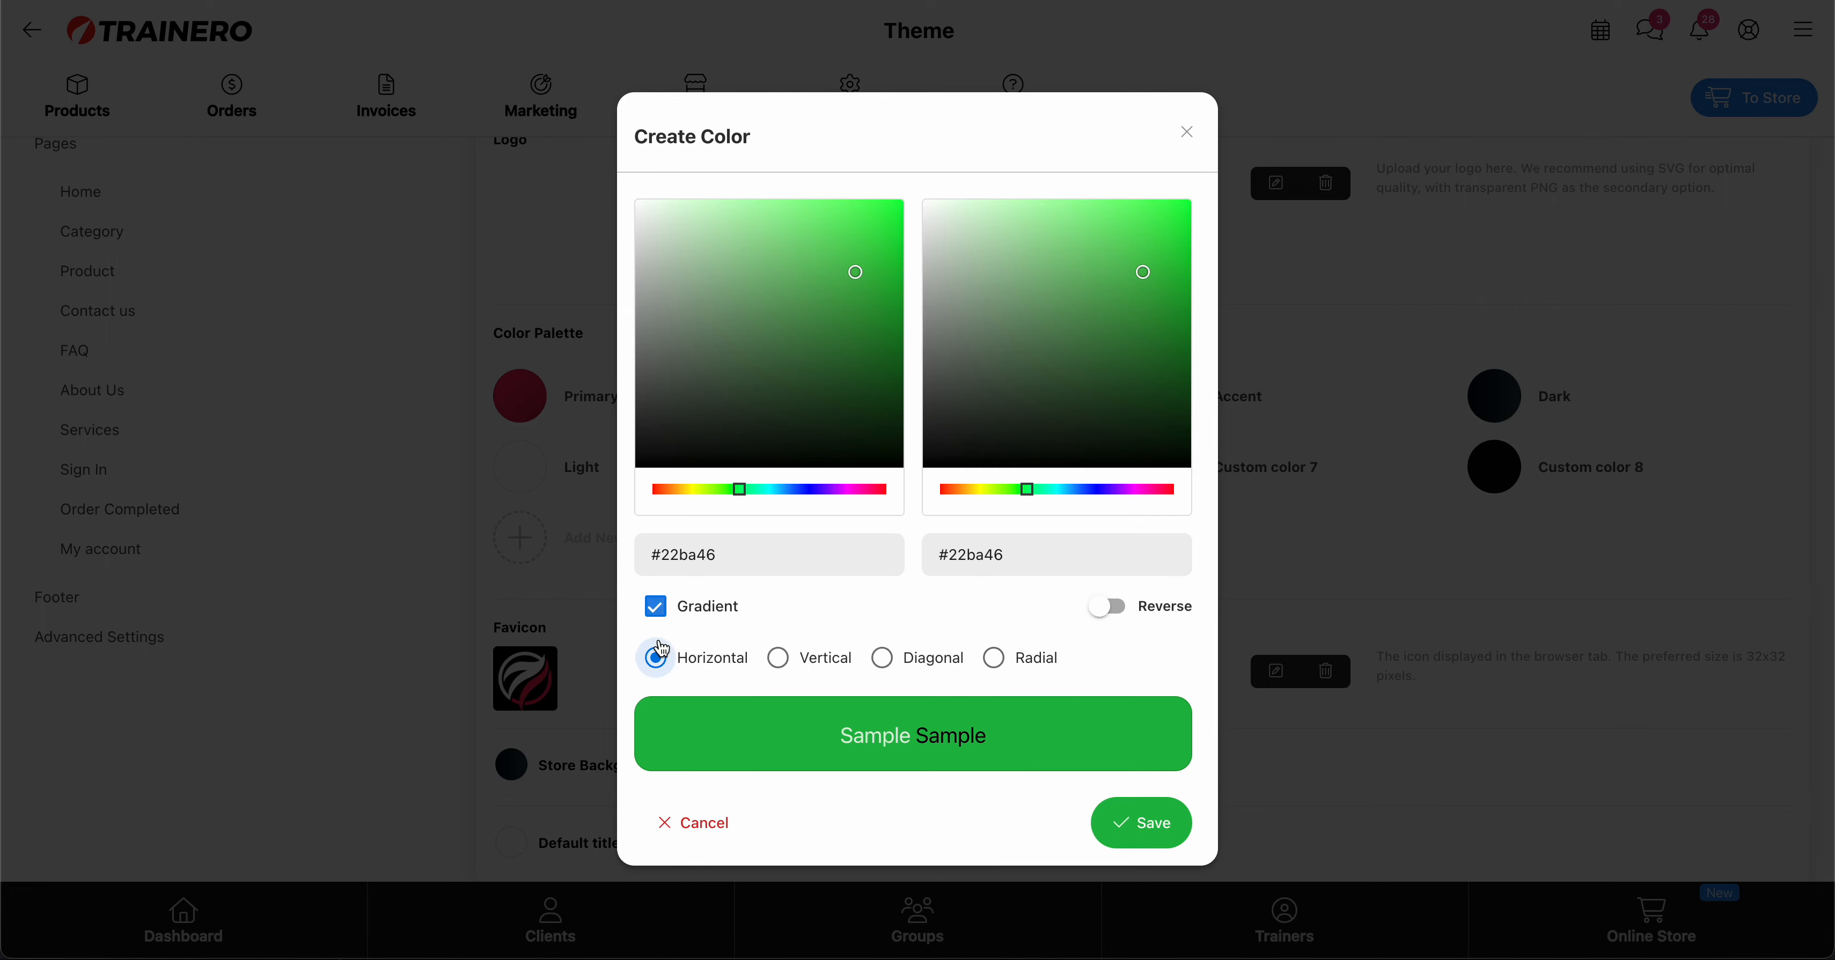
pyautogui.moveTo(1147, 278); pyautogui.dragTo(990, 385)
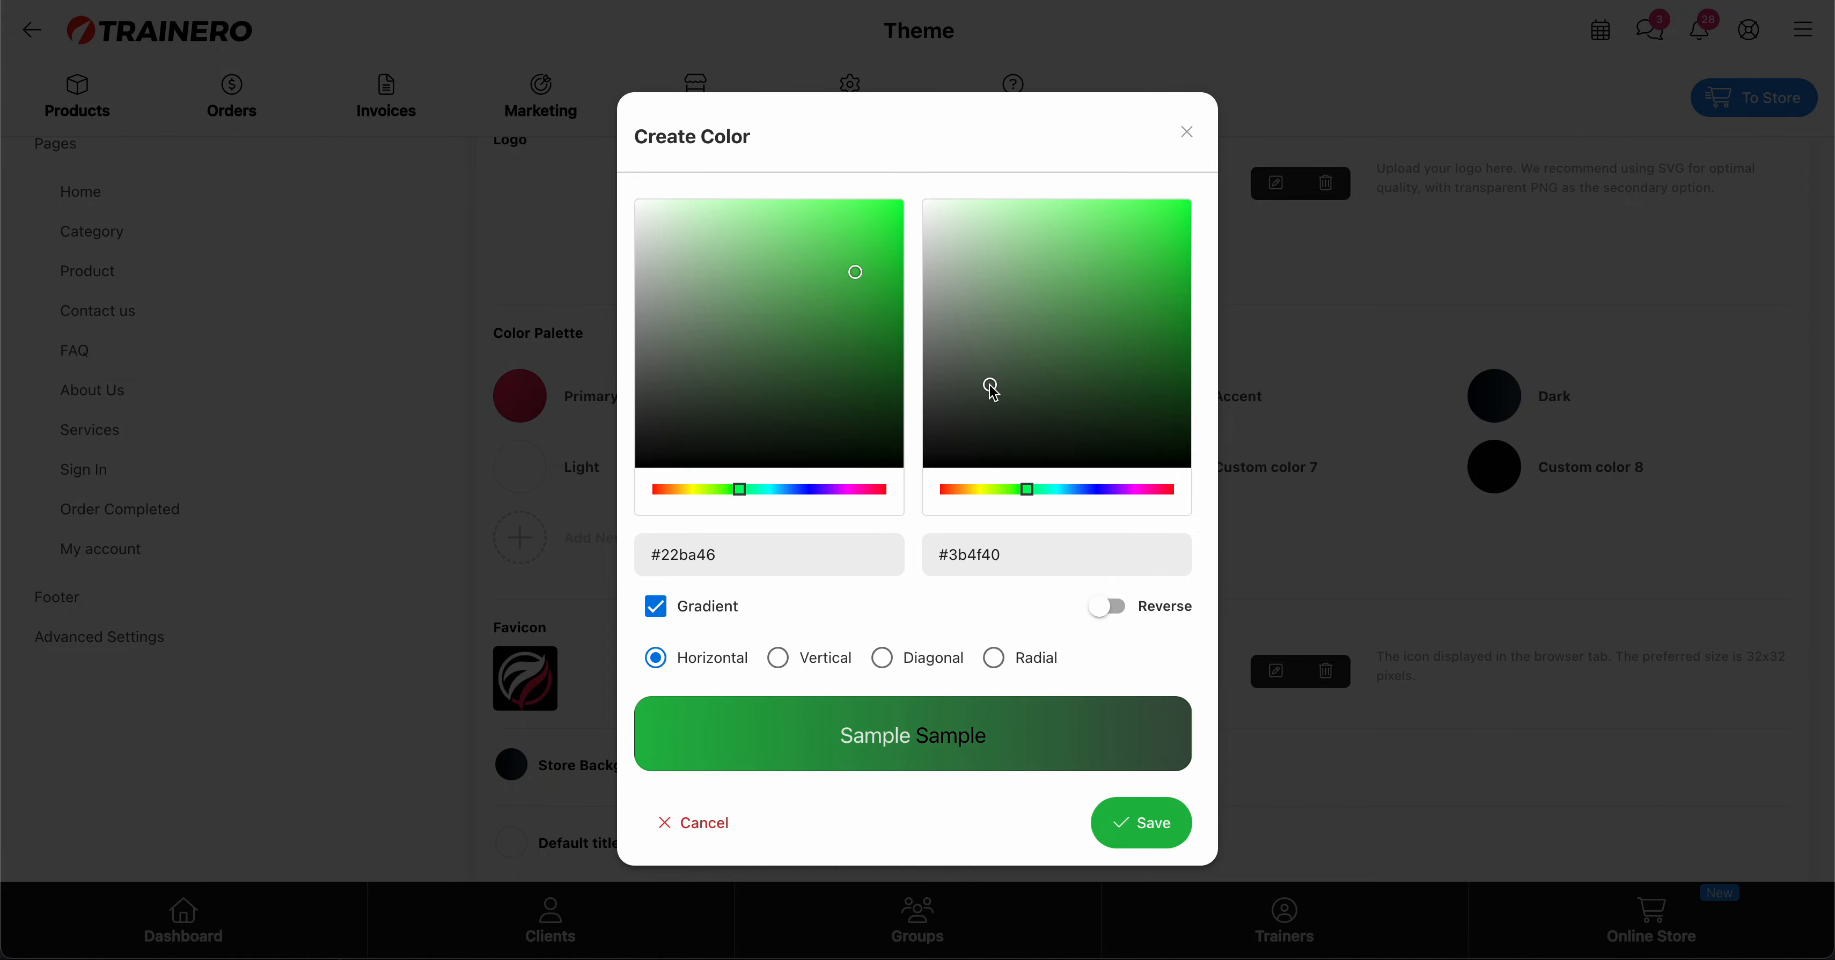
pyautogui.click(705, 835)
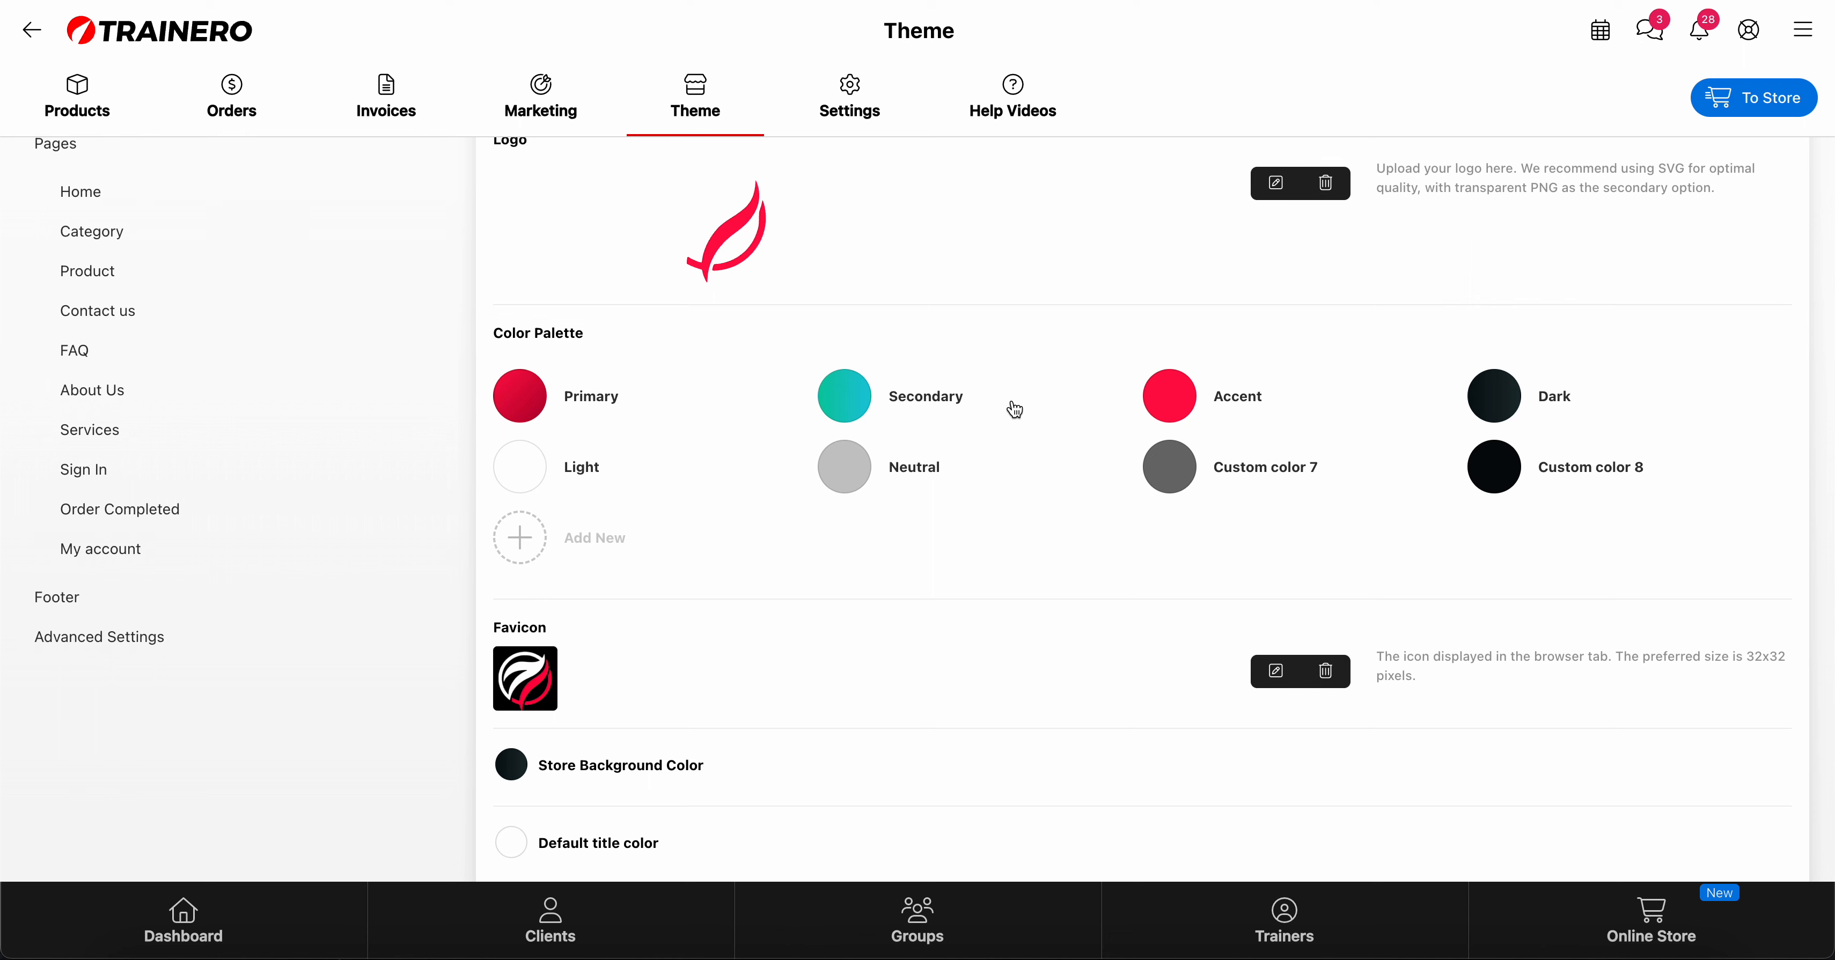
# Examine the favicon and default store color settings, including the palette choices offered for the button background color
pyautogui.scroll(-3, 824, 483)
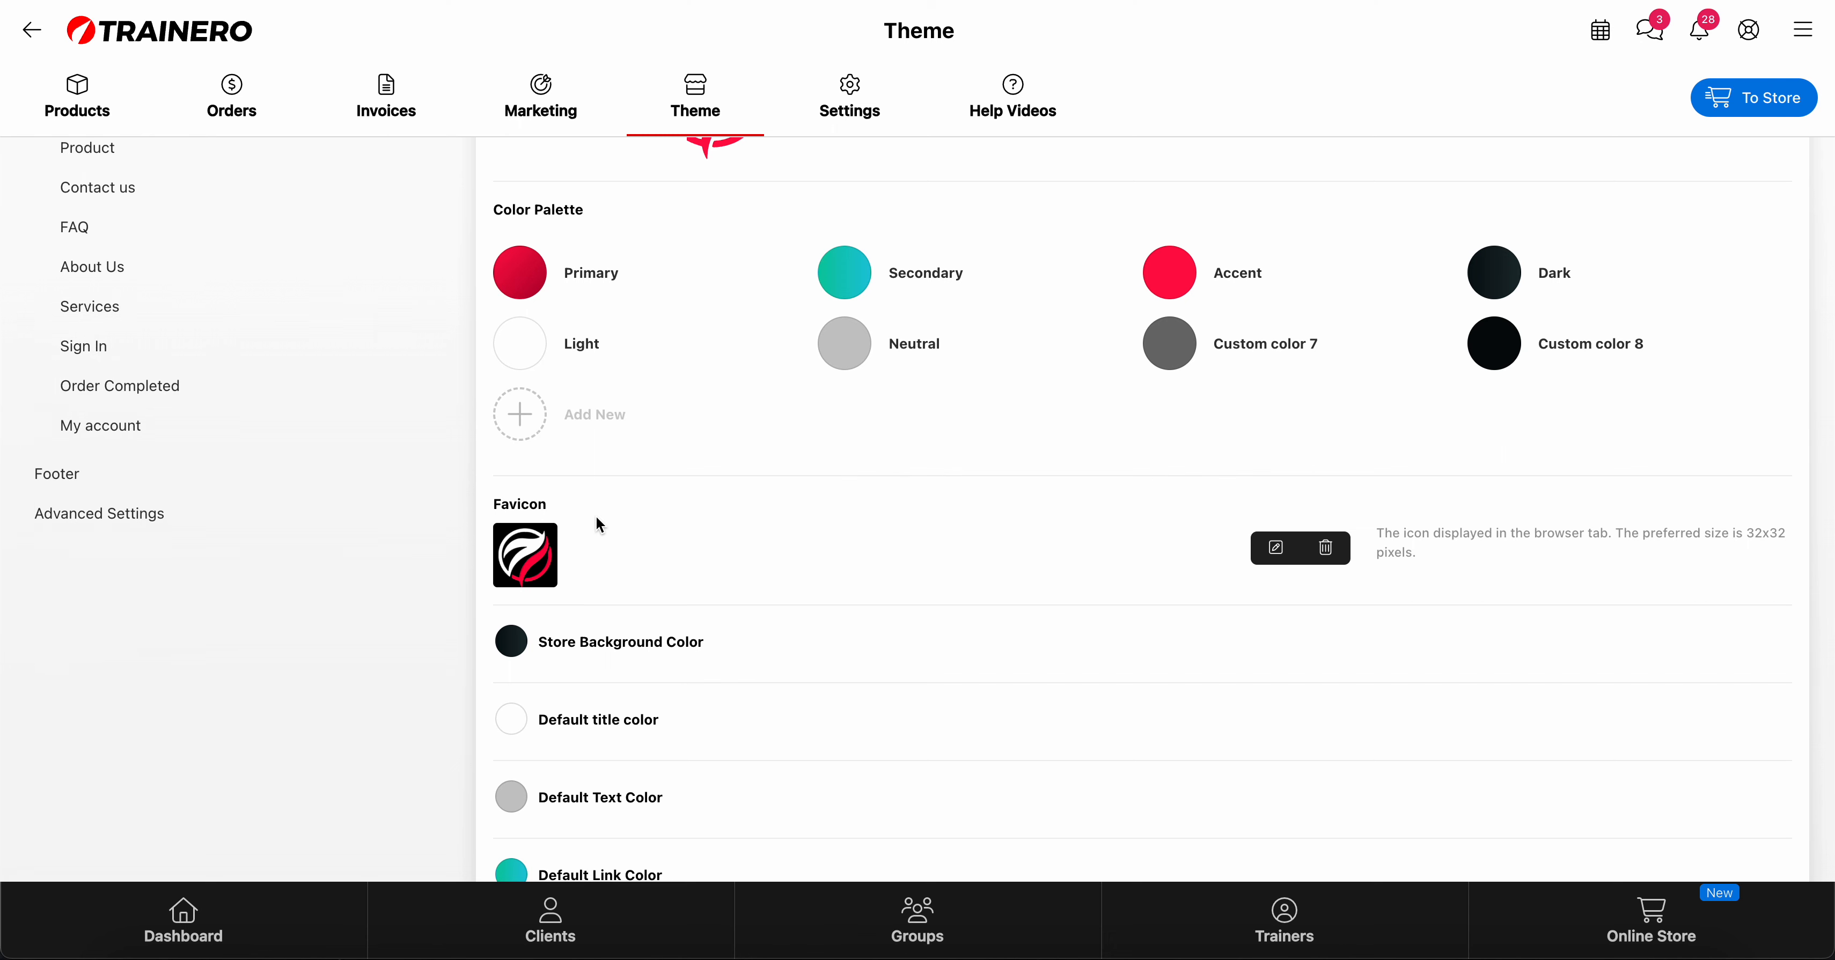
pyautogui.scroll(-2, 659, 537)
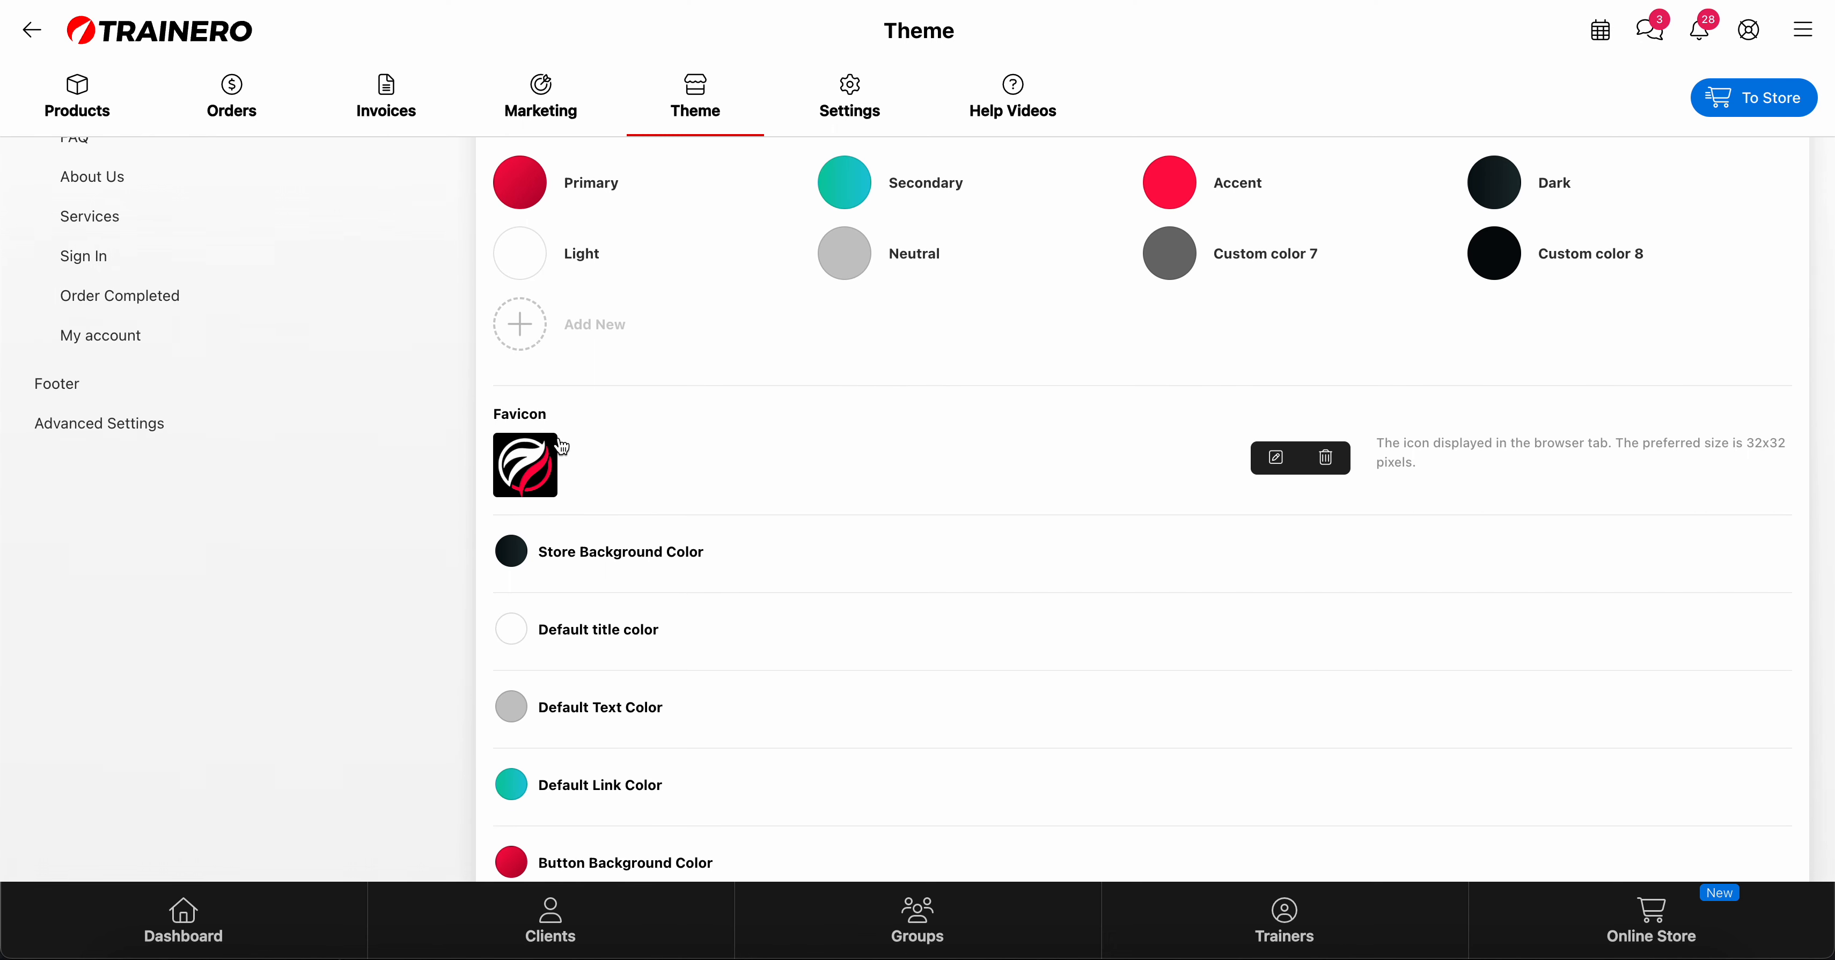
pyautogui.scroll(-5, 790, 560)
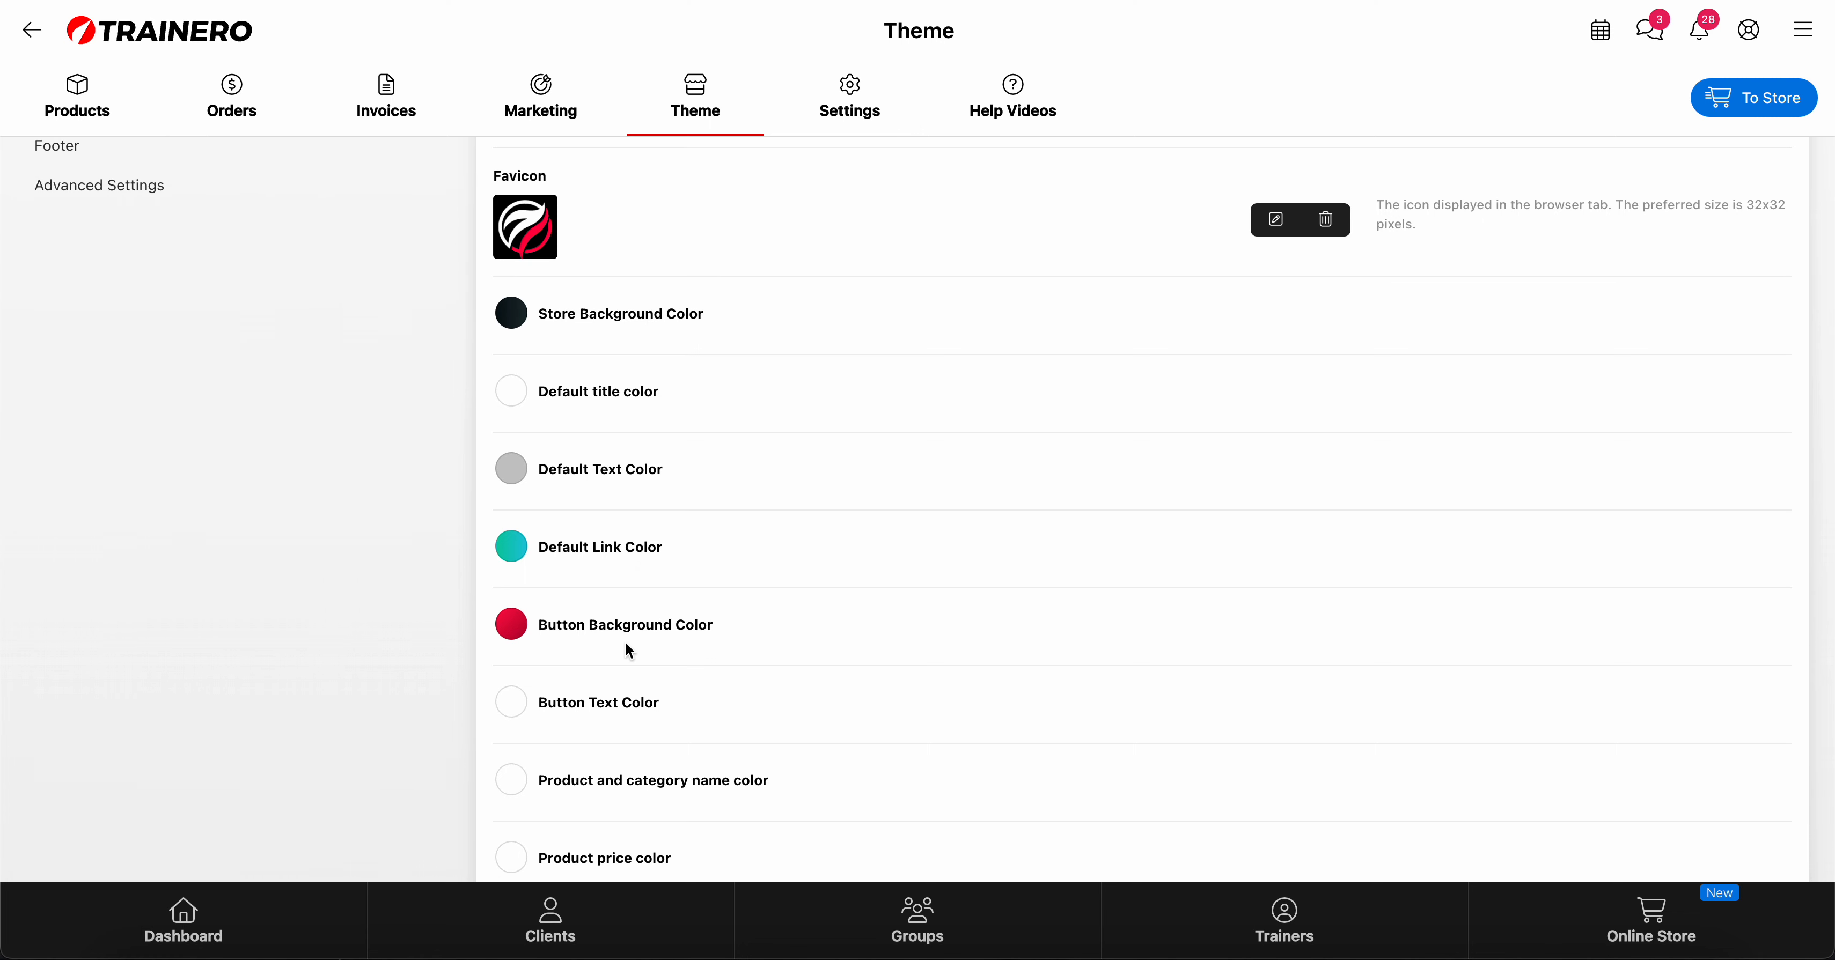
pyautogui.scroll(-3, 626, 644)
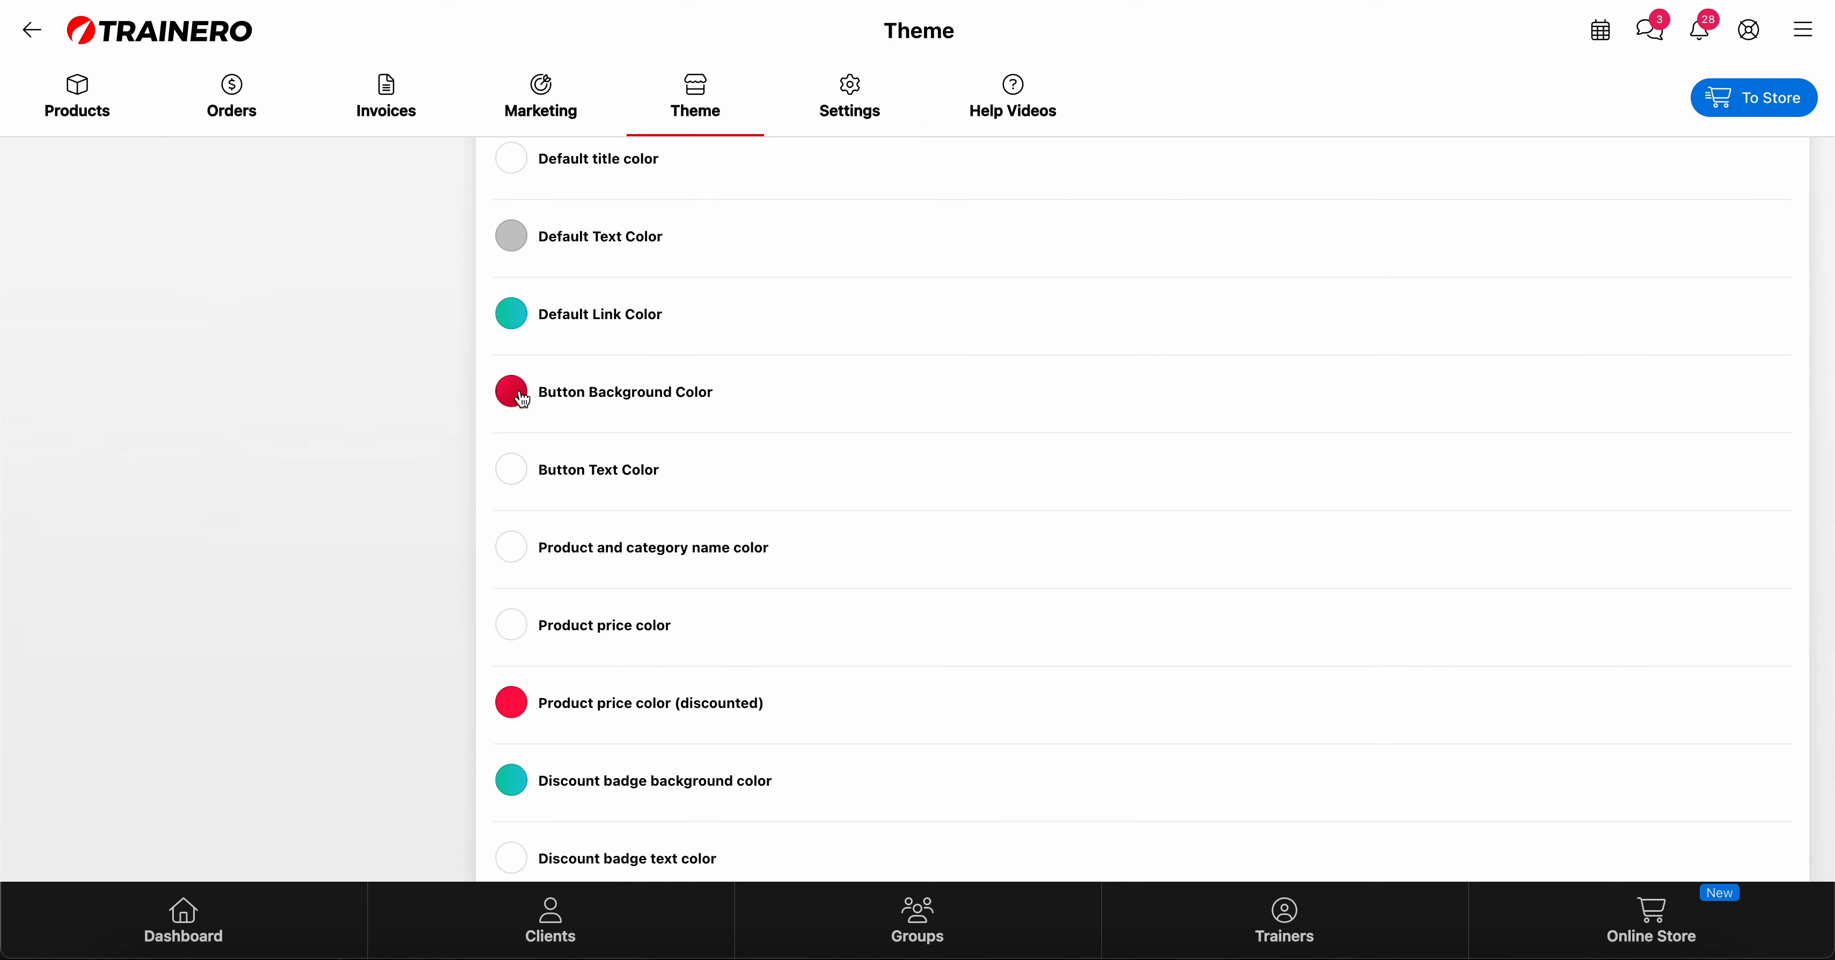
pyautogui.scroll(-1, 684, 433)
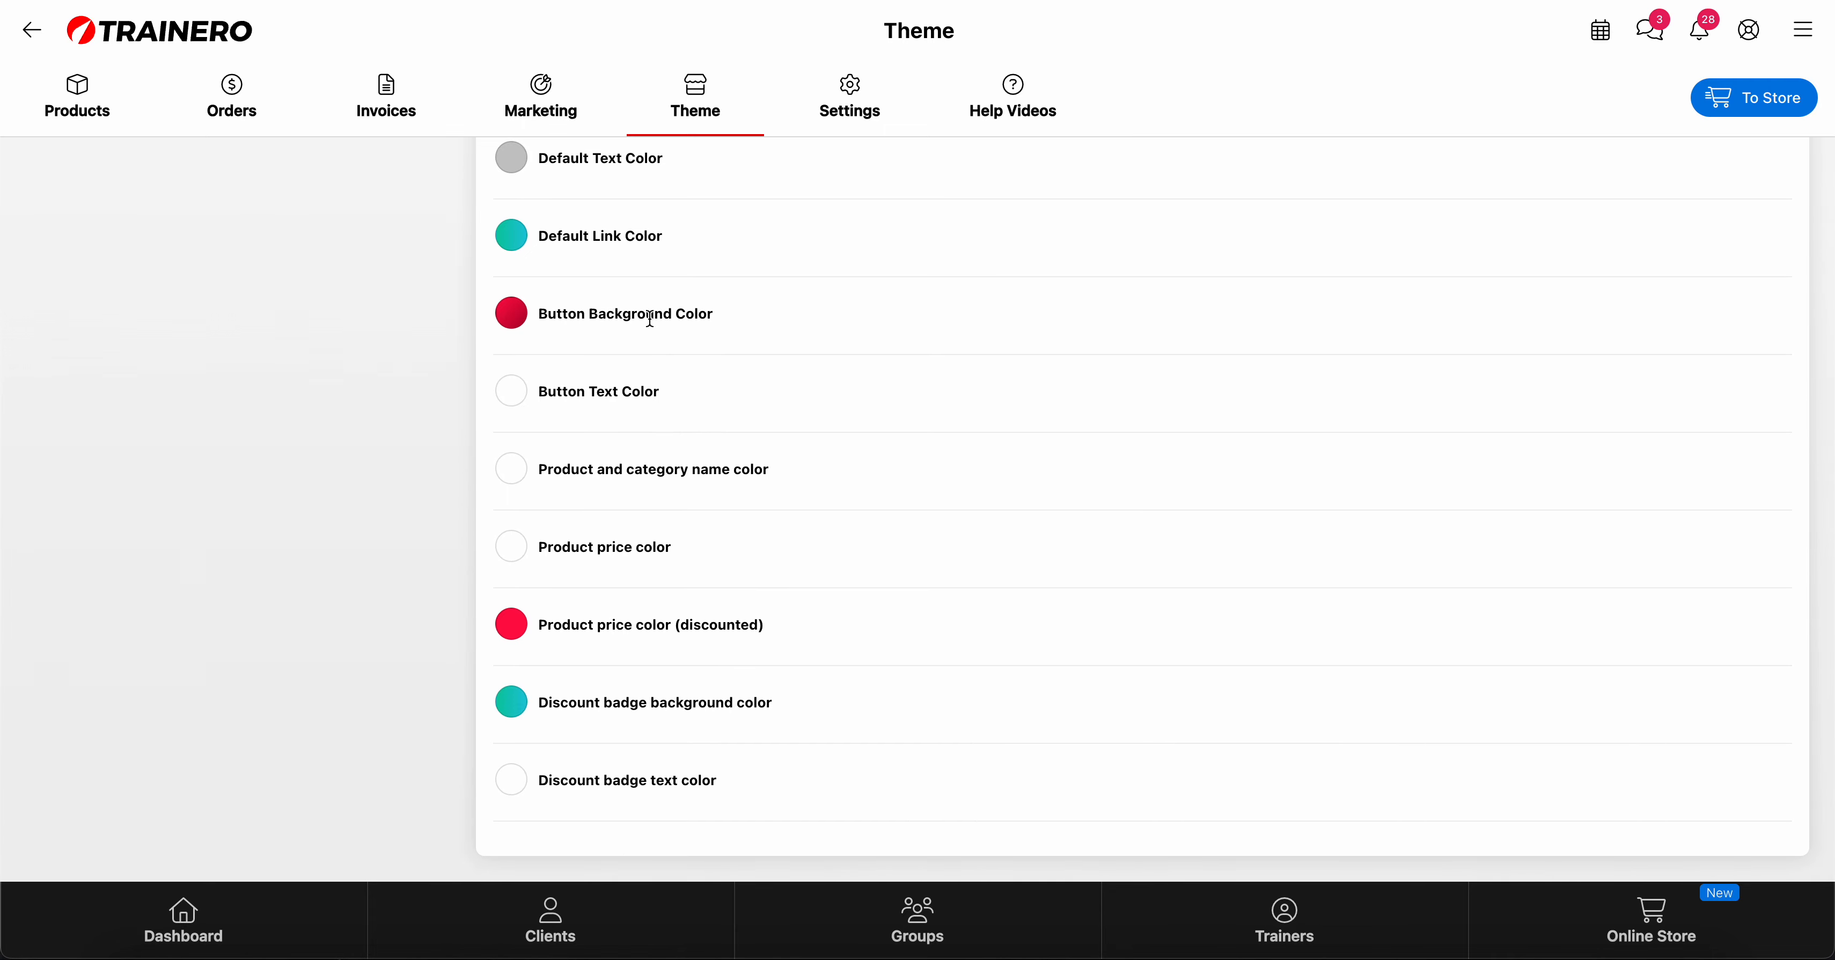
pyautogui.click(502, 319)
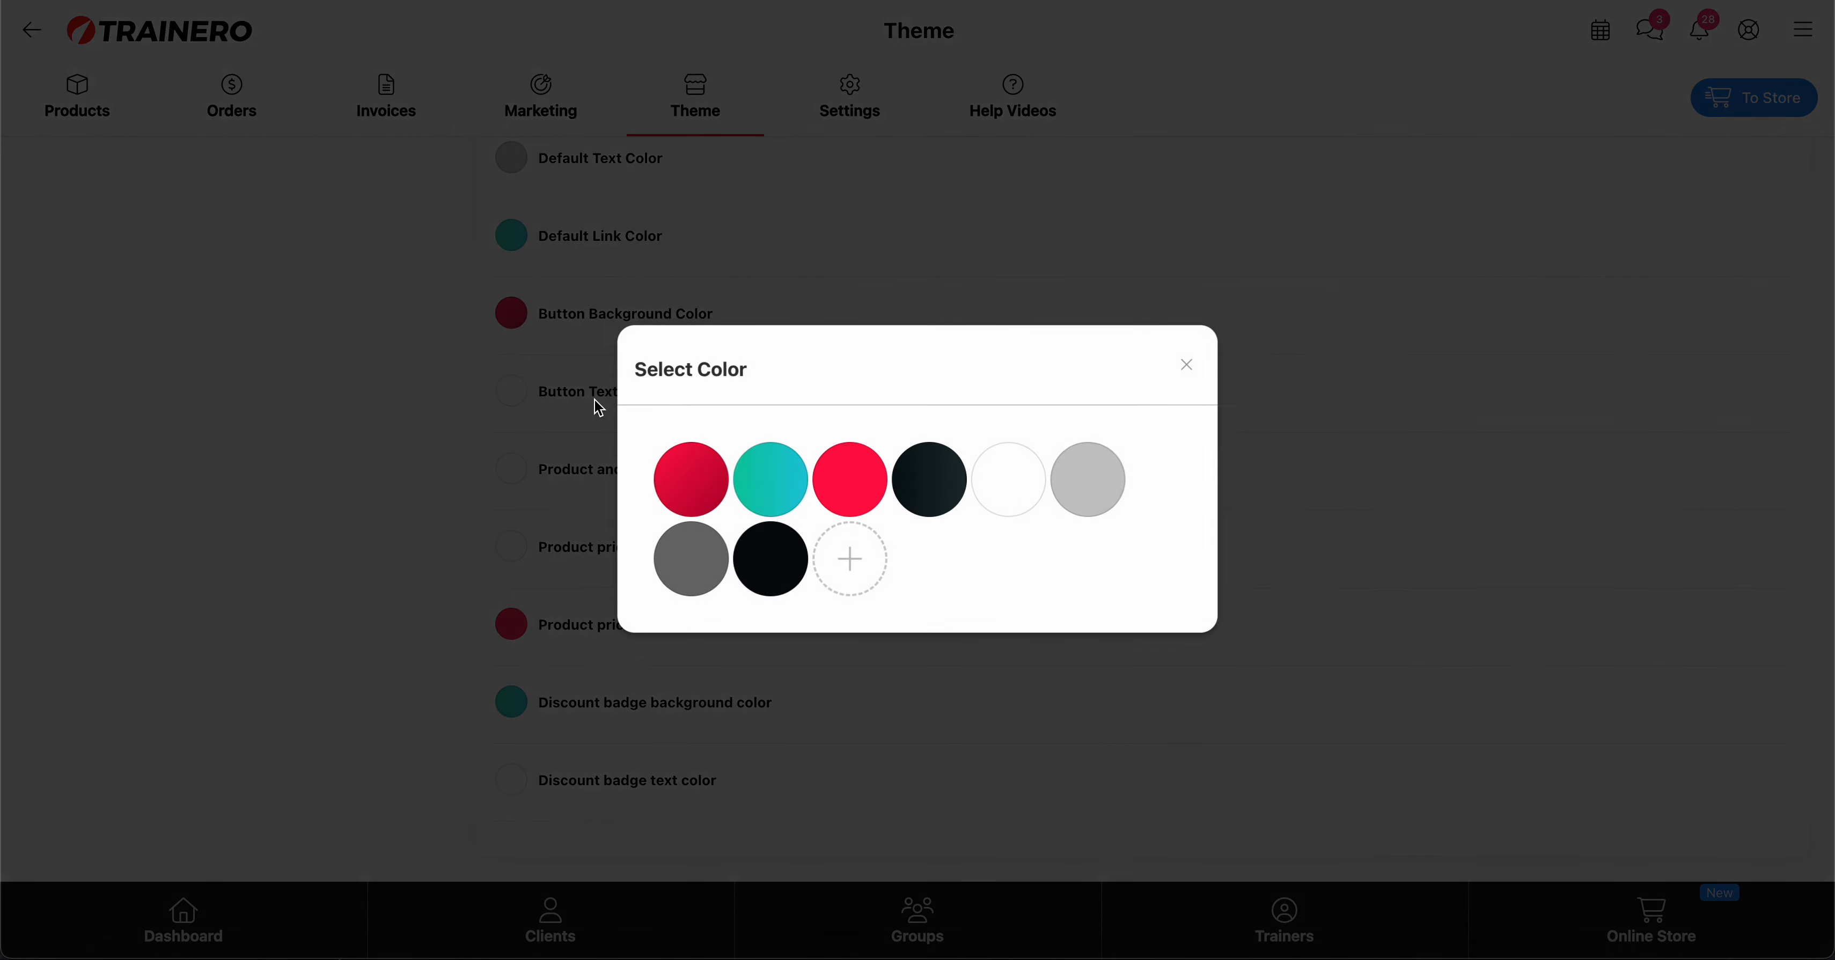
pyautogui.click(1188, 367)
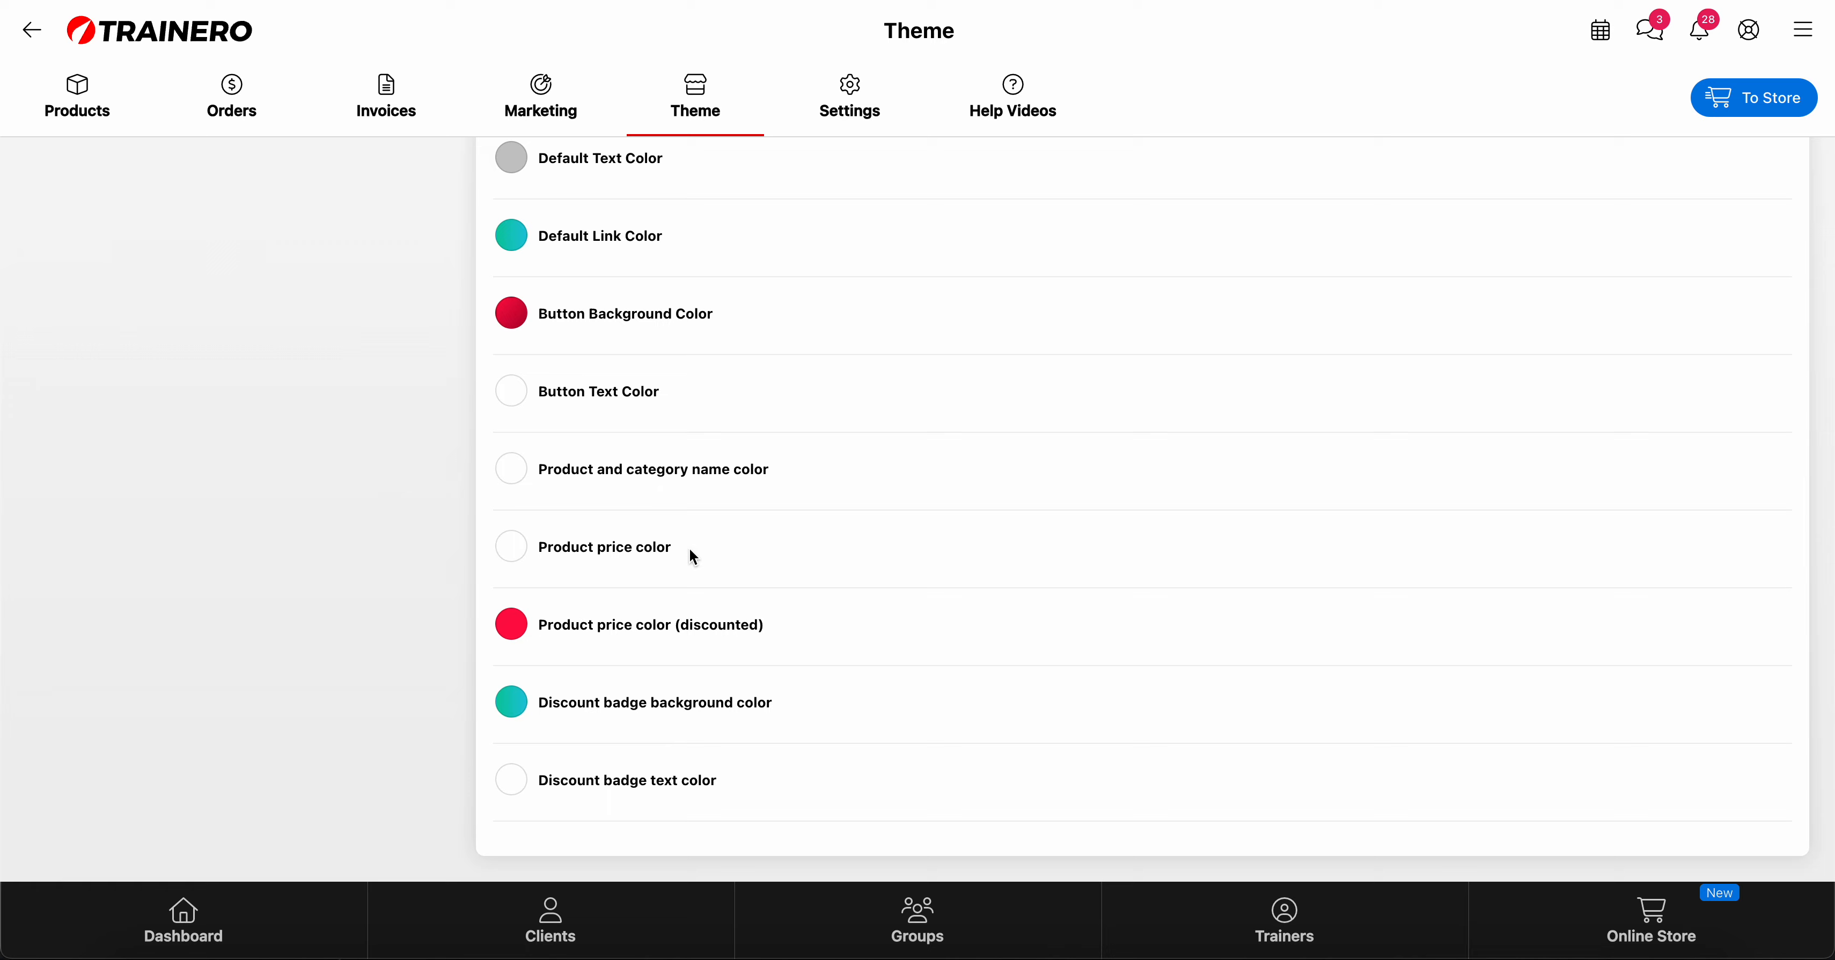
pyautogui.scroll(15, 689, 549)
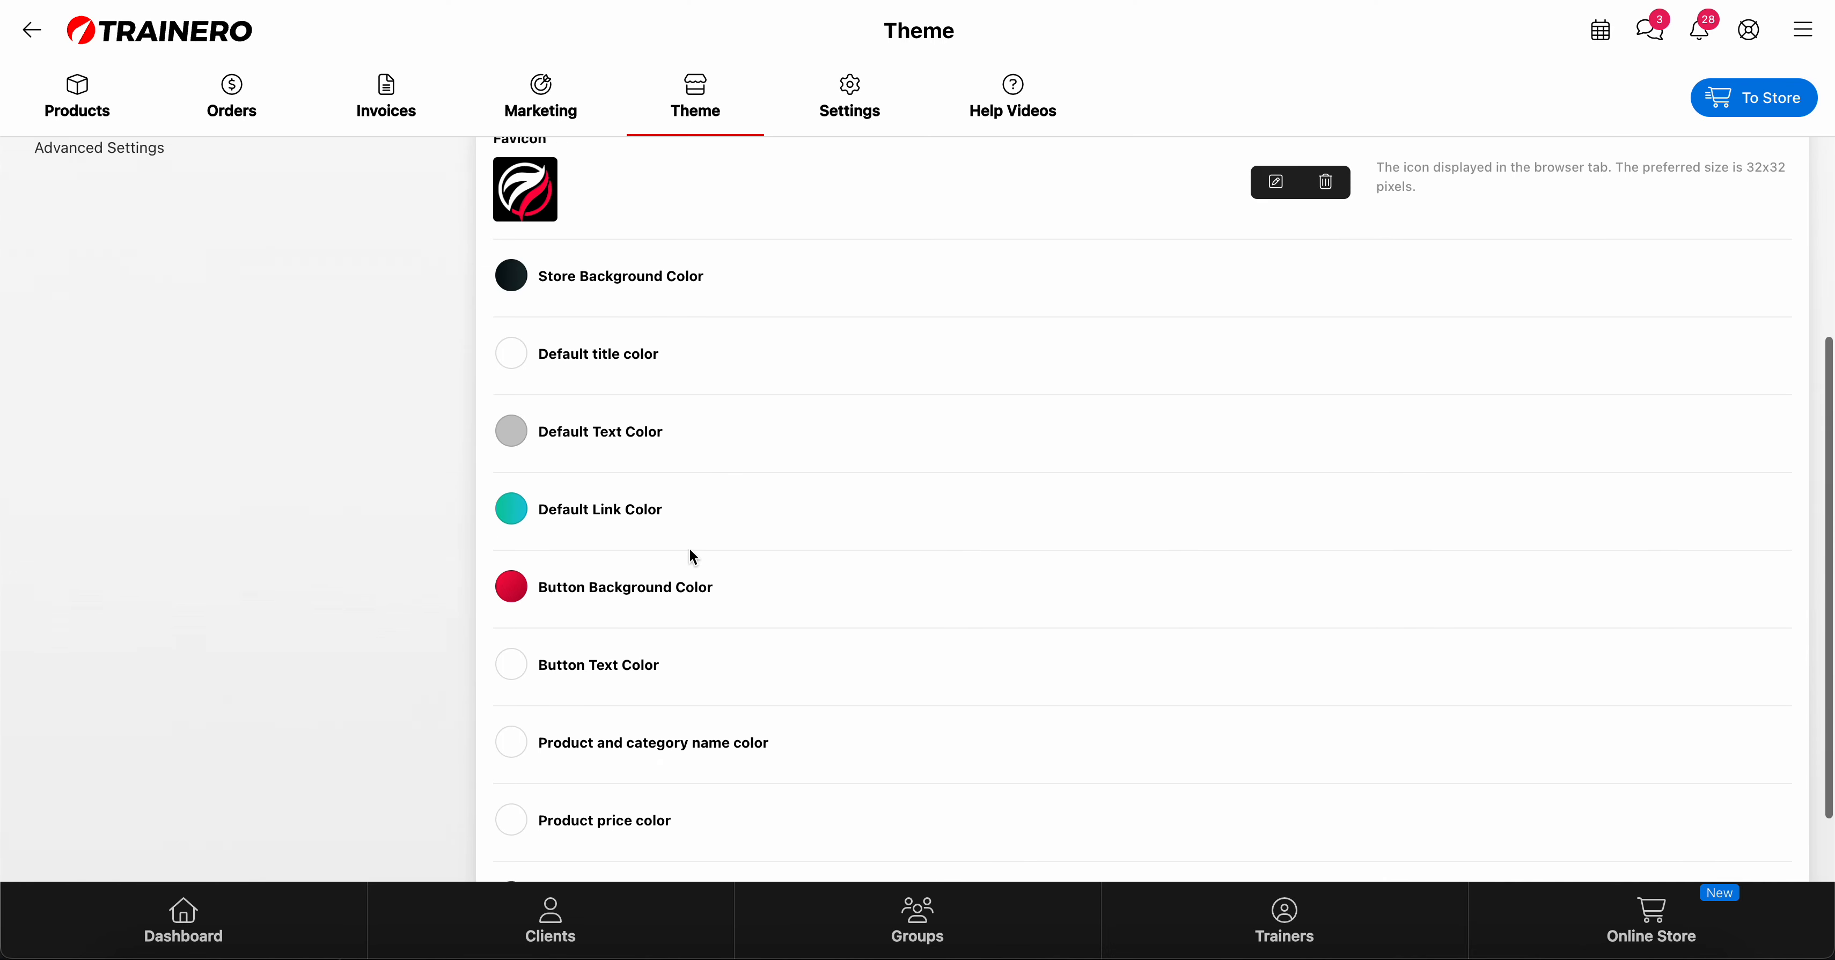
pyautogui.scroll(3, 689, 560)
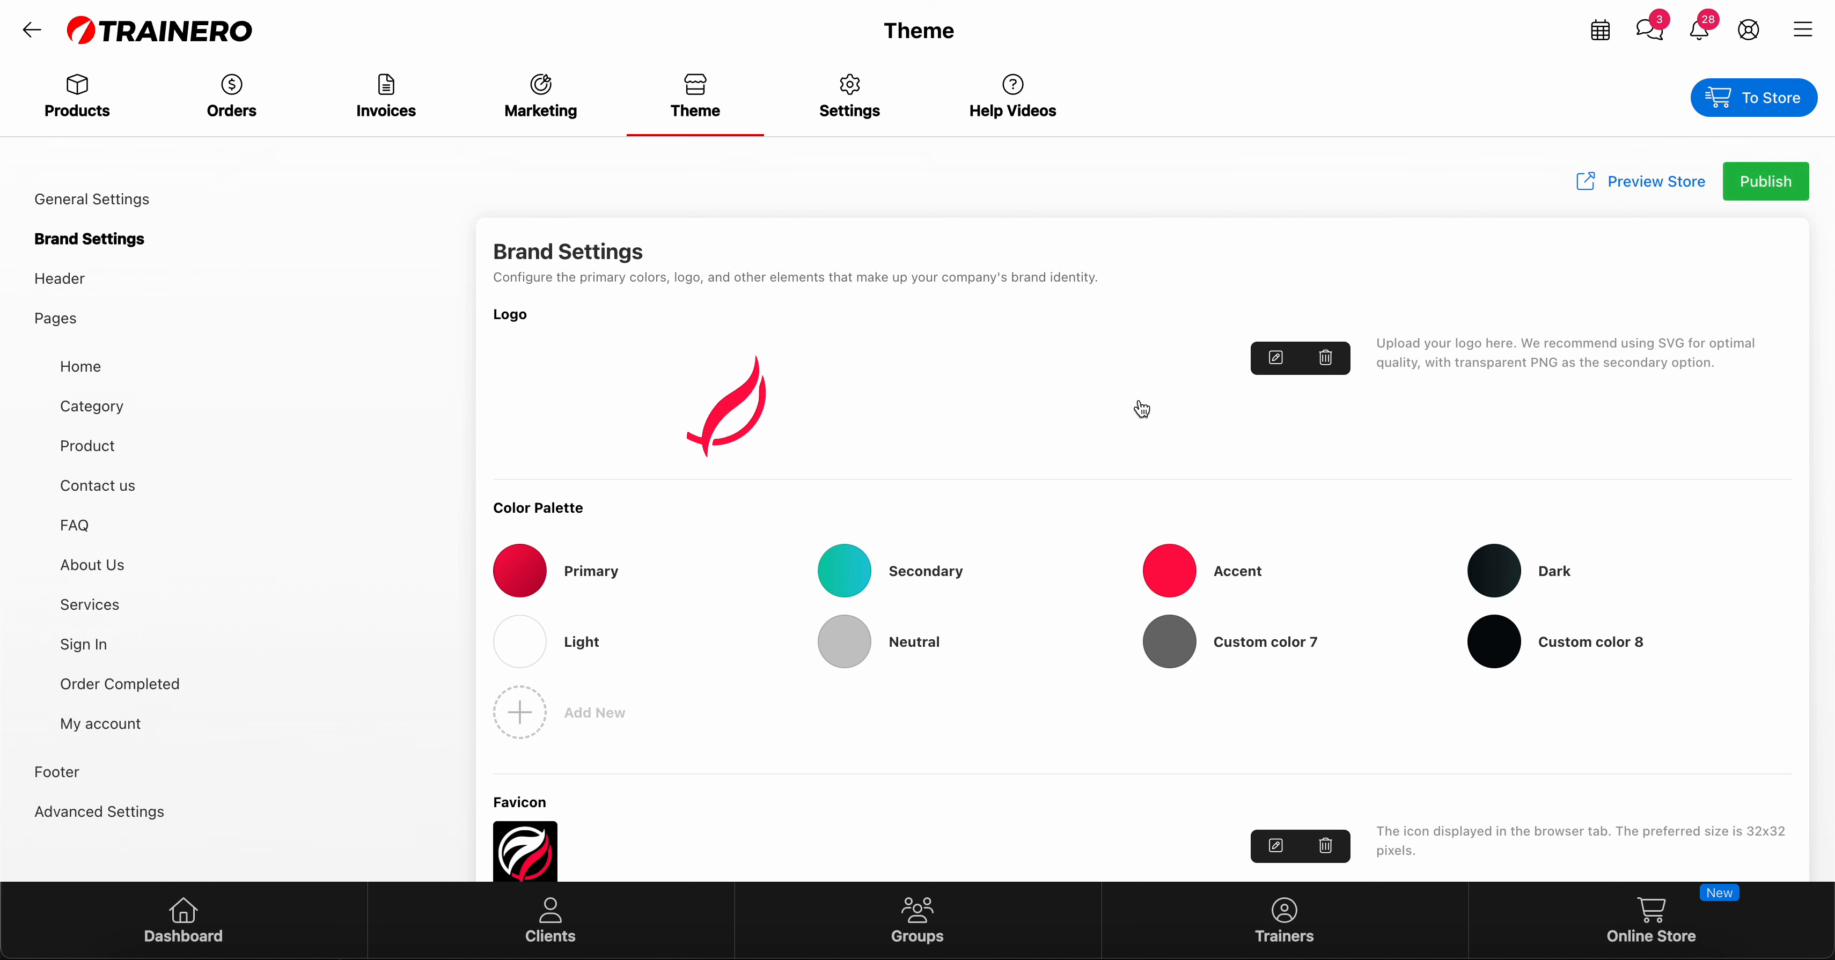
pyautogui.scroll(-5, 552, 648)
pyautogui.scroll(-2, 555, 653)
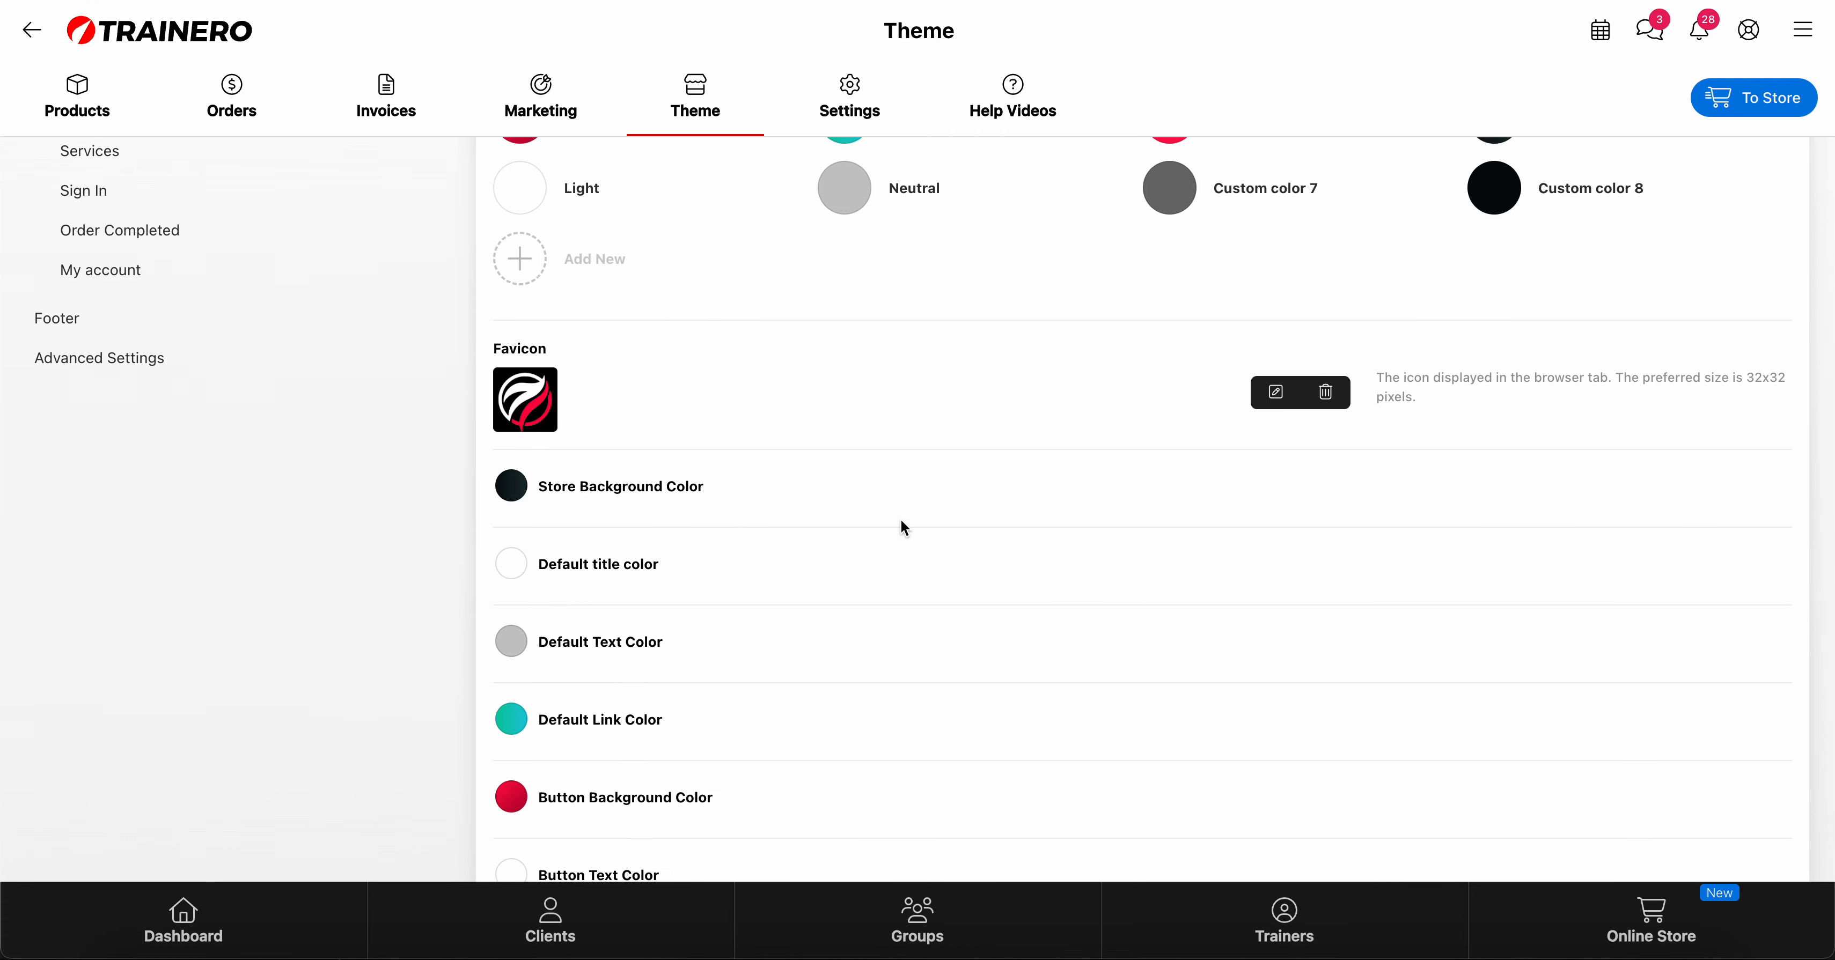
# Preview the store with its unpublished changes and look through the home page
pyautogui.scroll(7, 900, 521)
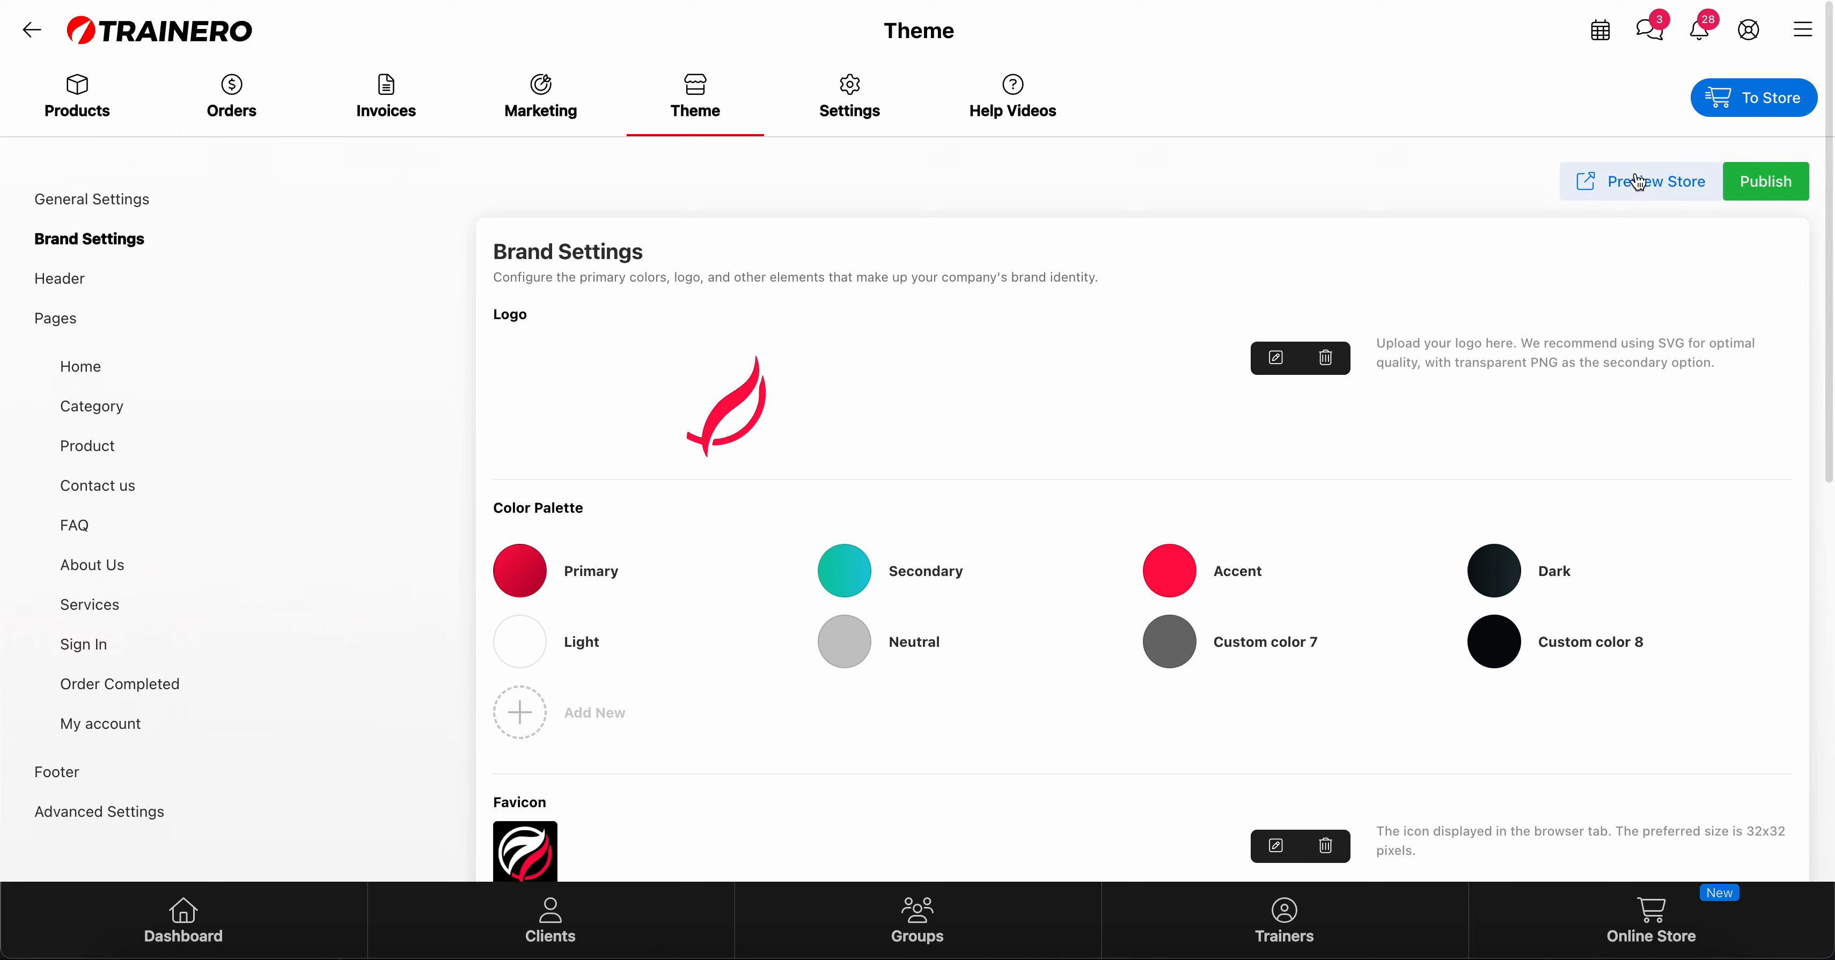
pyautogui.click(1630, 184)
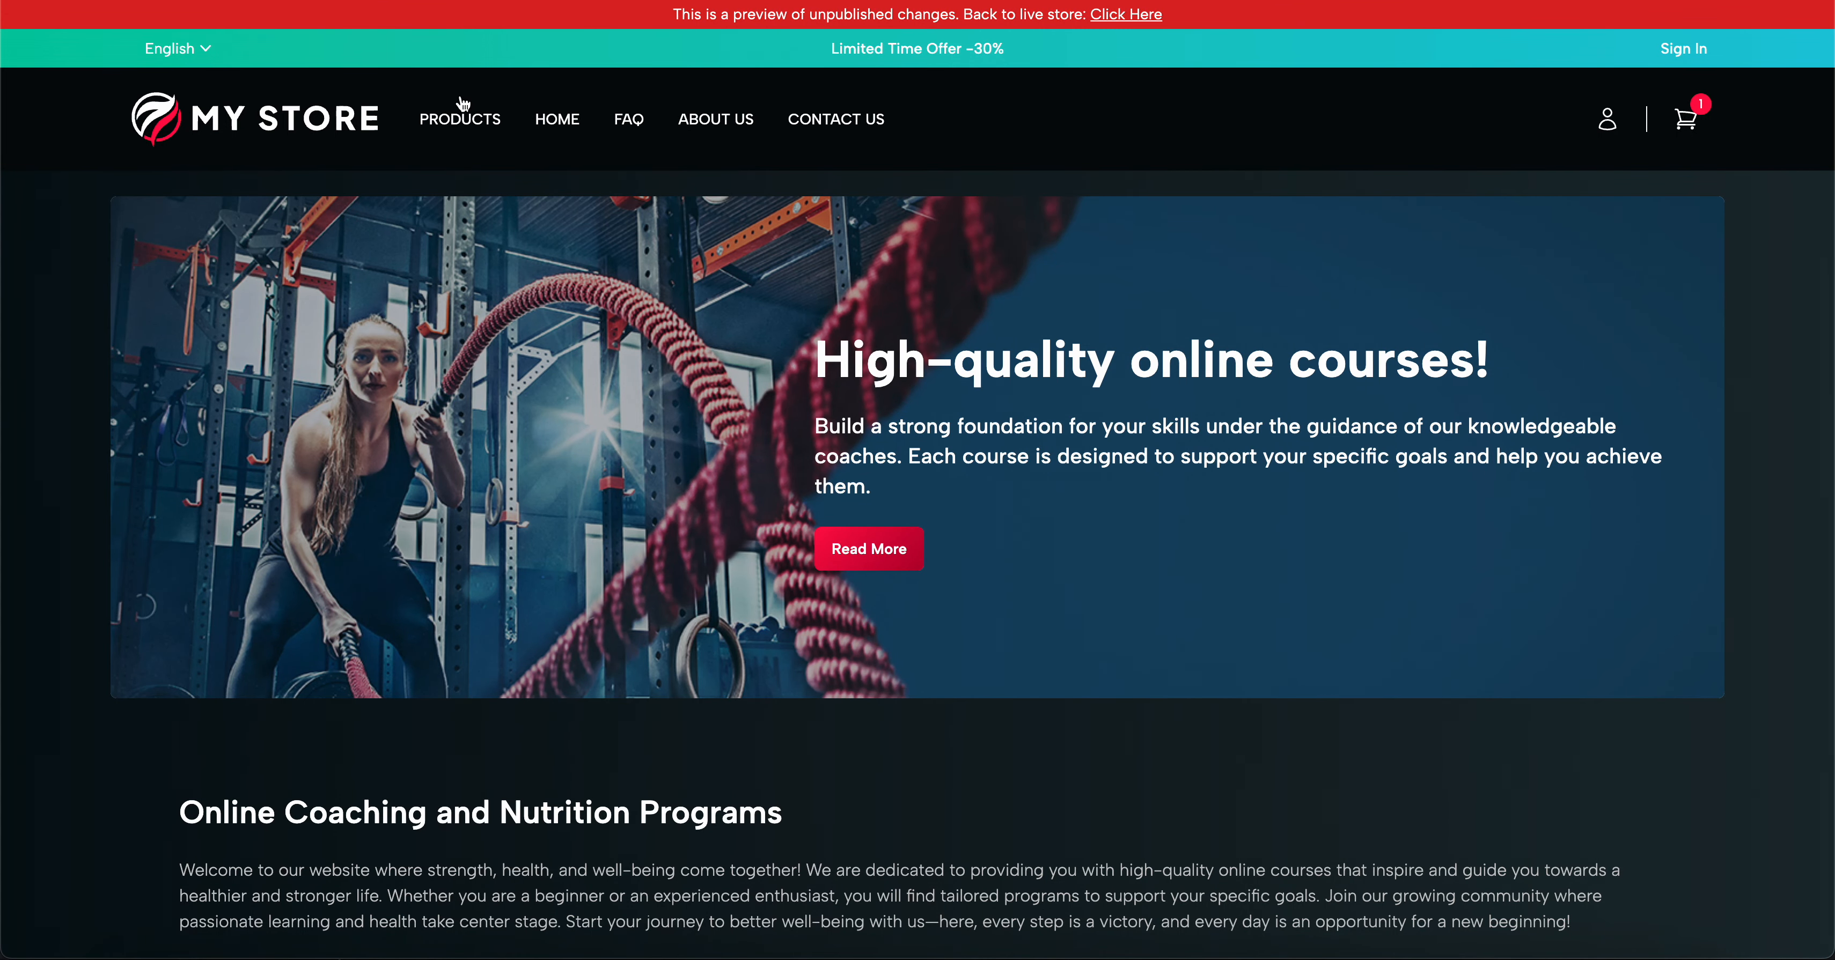
pyautogui.scroll(-1, 656, 345)
pyautogui.scroll(-15, 656, 345)
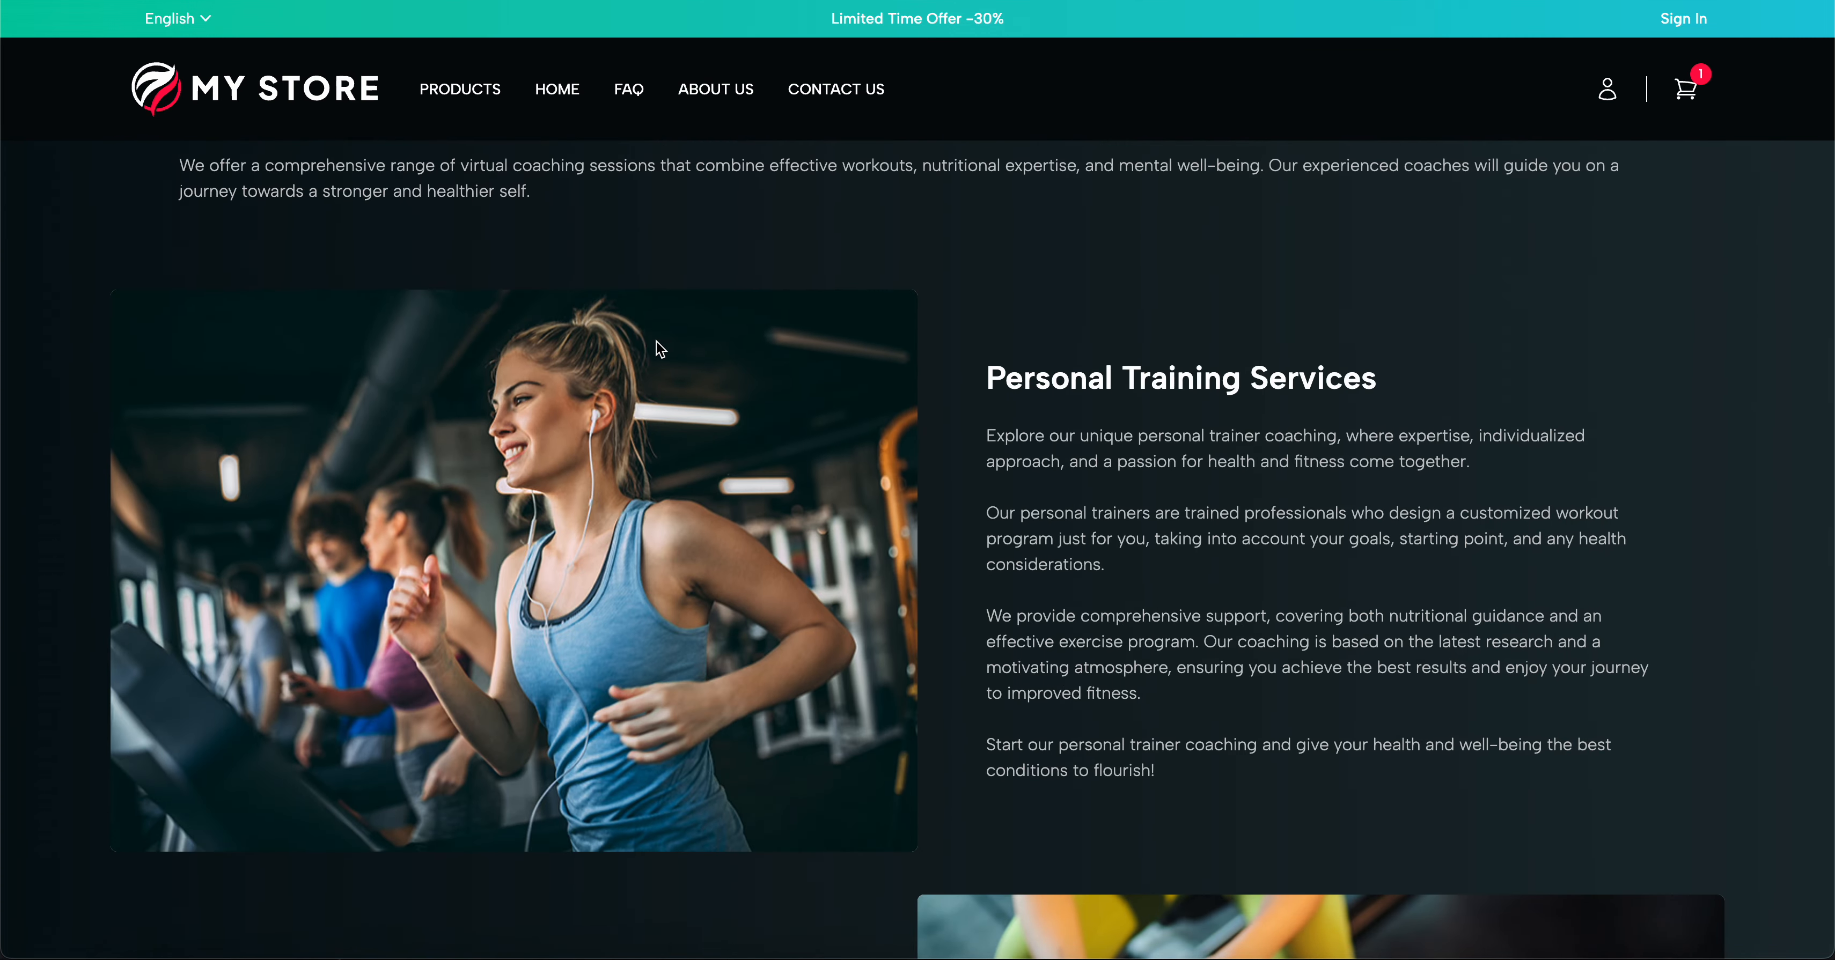
pyautogui.scroll(-9, 660, 348)
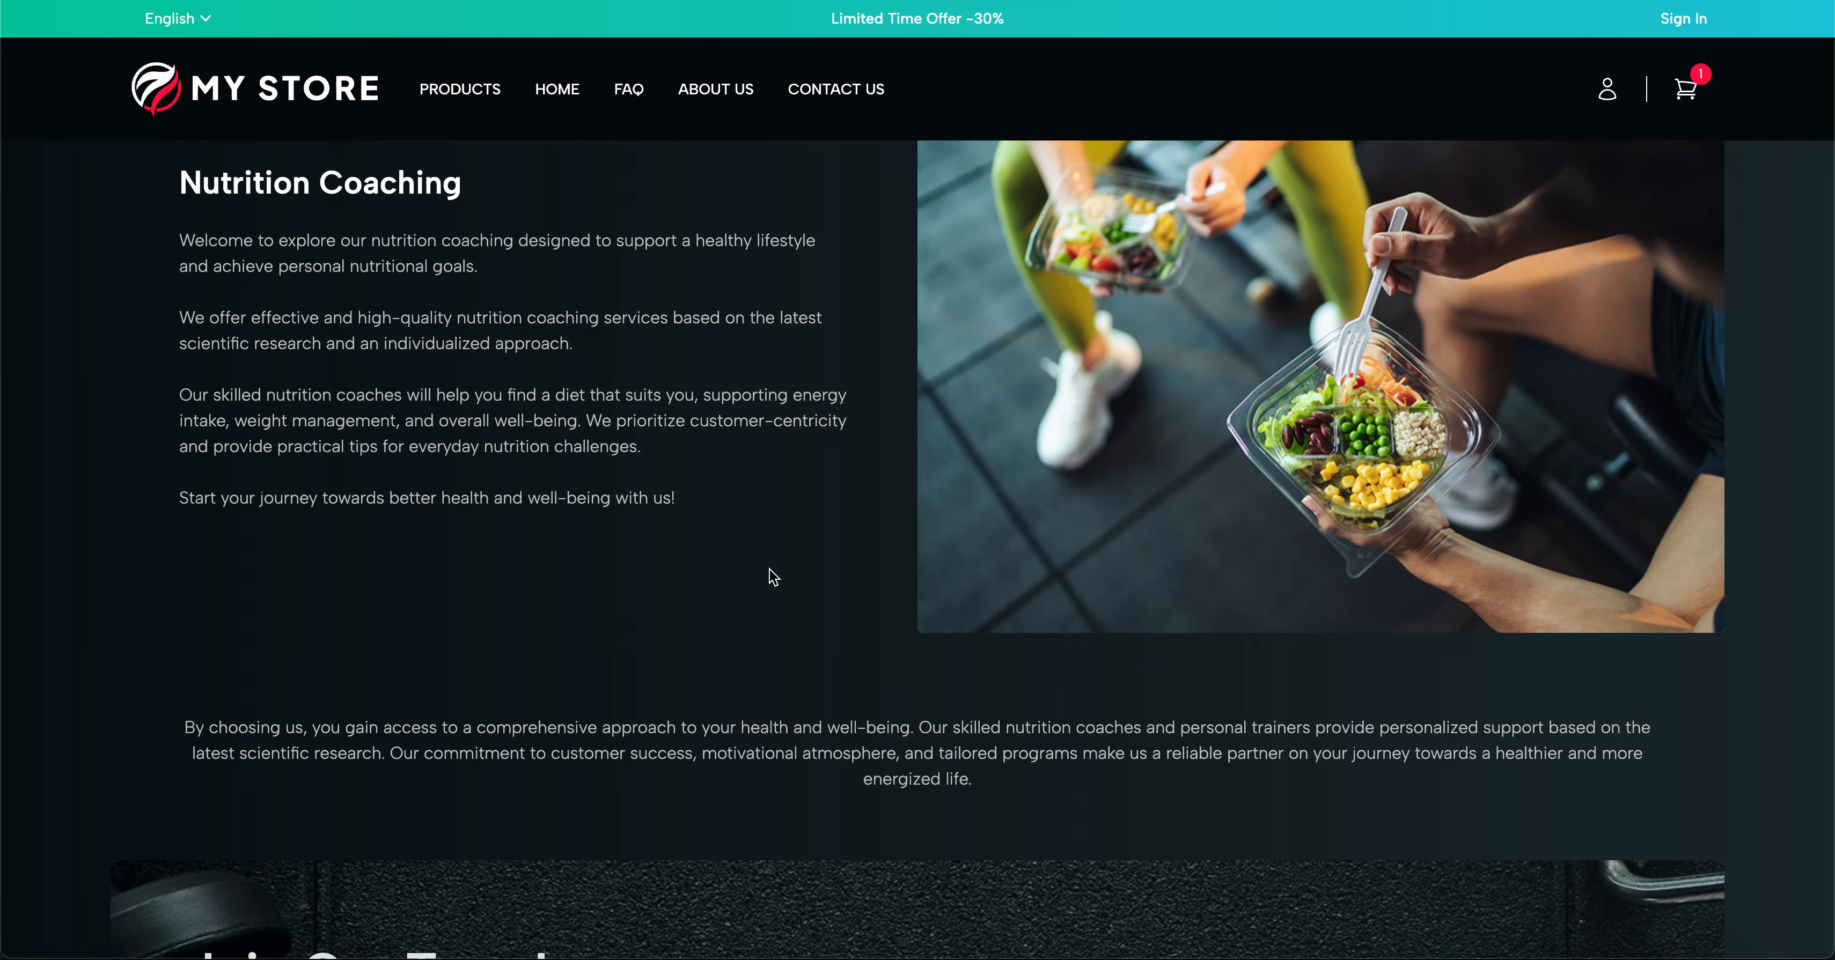
pyautogui.scroll(20, 770, 569)
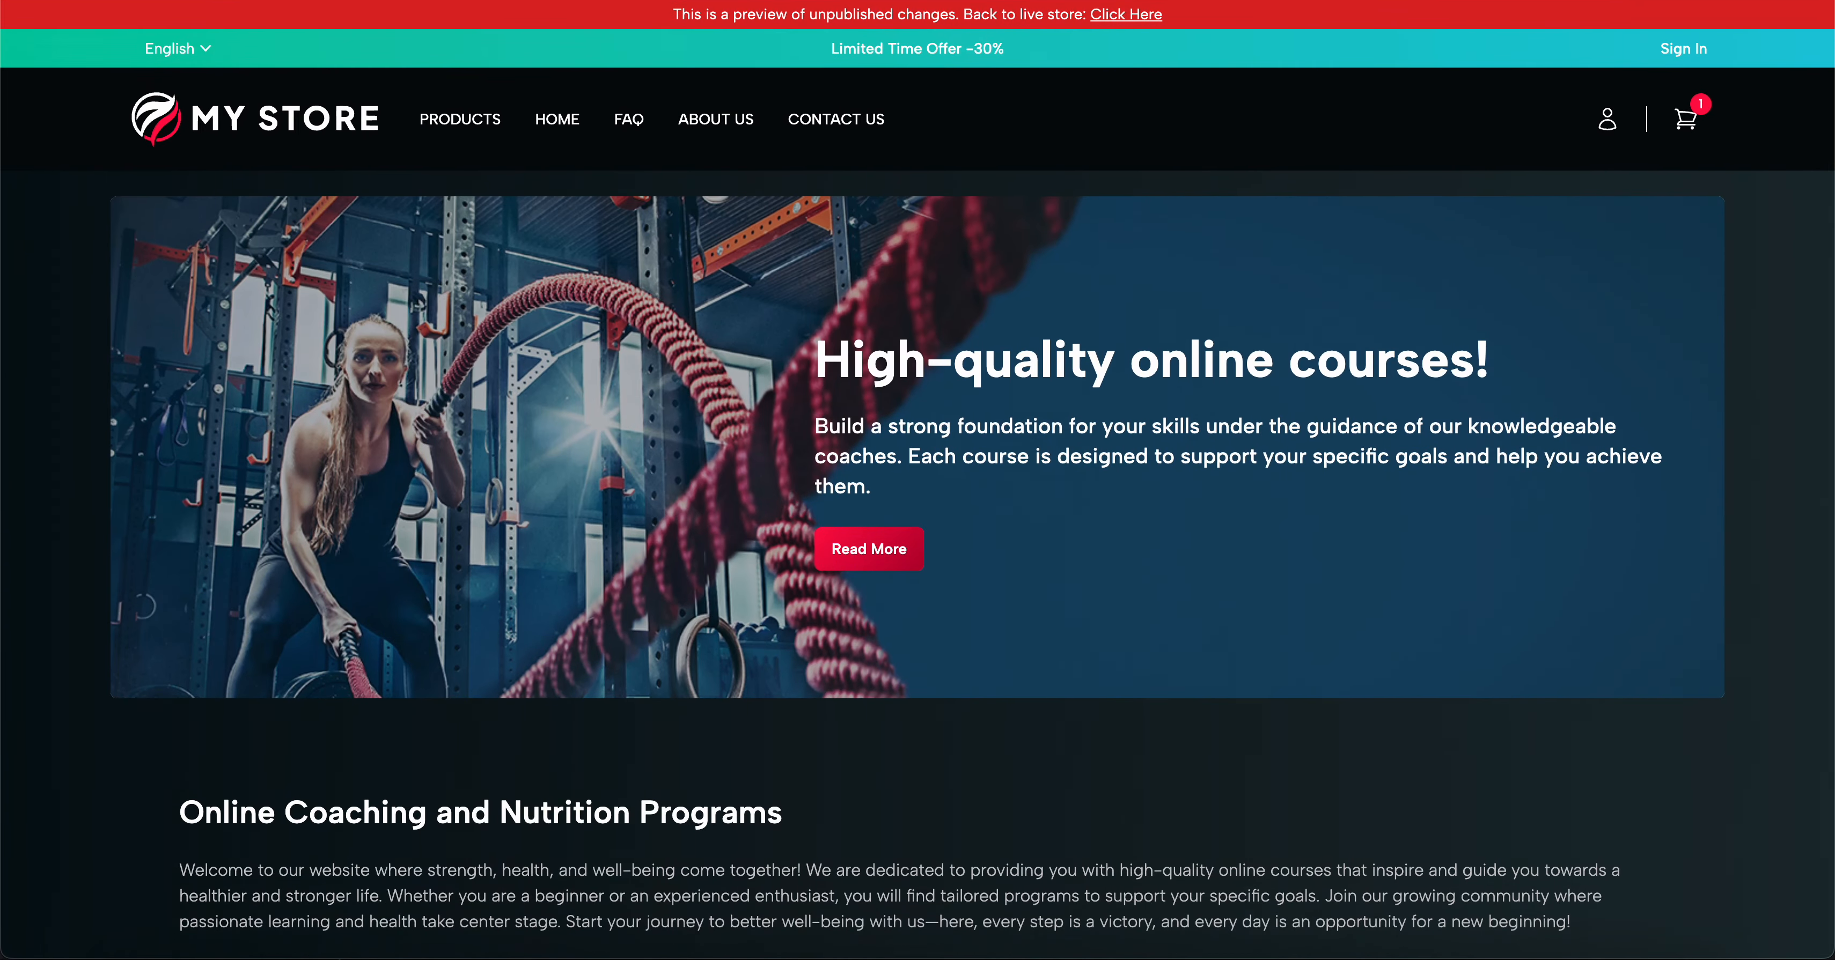
# Return from the store preview to the theme editor and open the Header settings
pyautogui.hotkey('ctrl', 'shift', 'Tab')
pyautogui.scroll(-2, 584, 634)
pyautogui.scroll(-5, 584, 613)
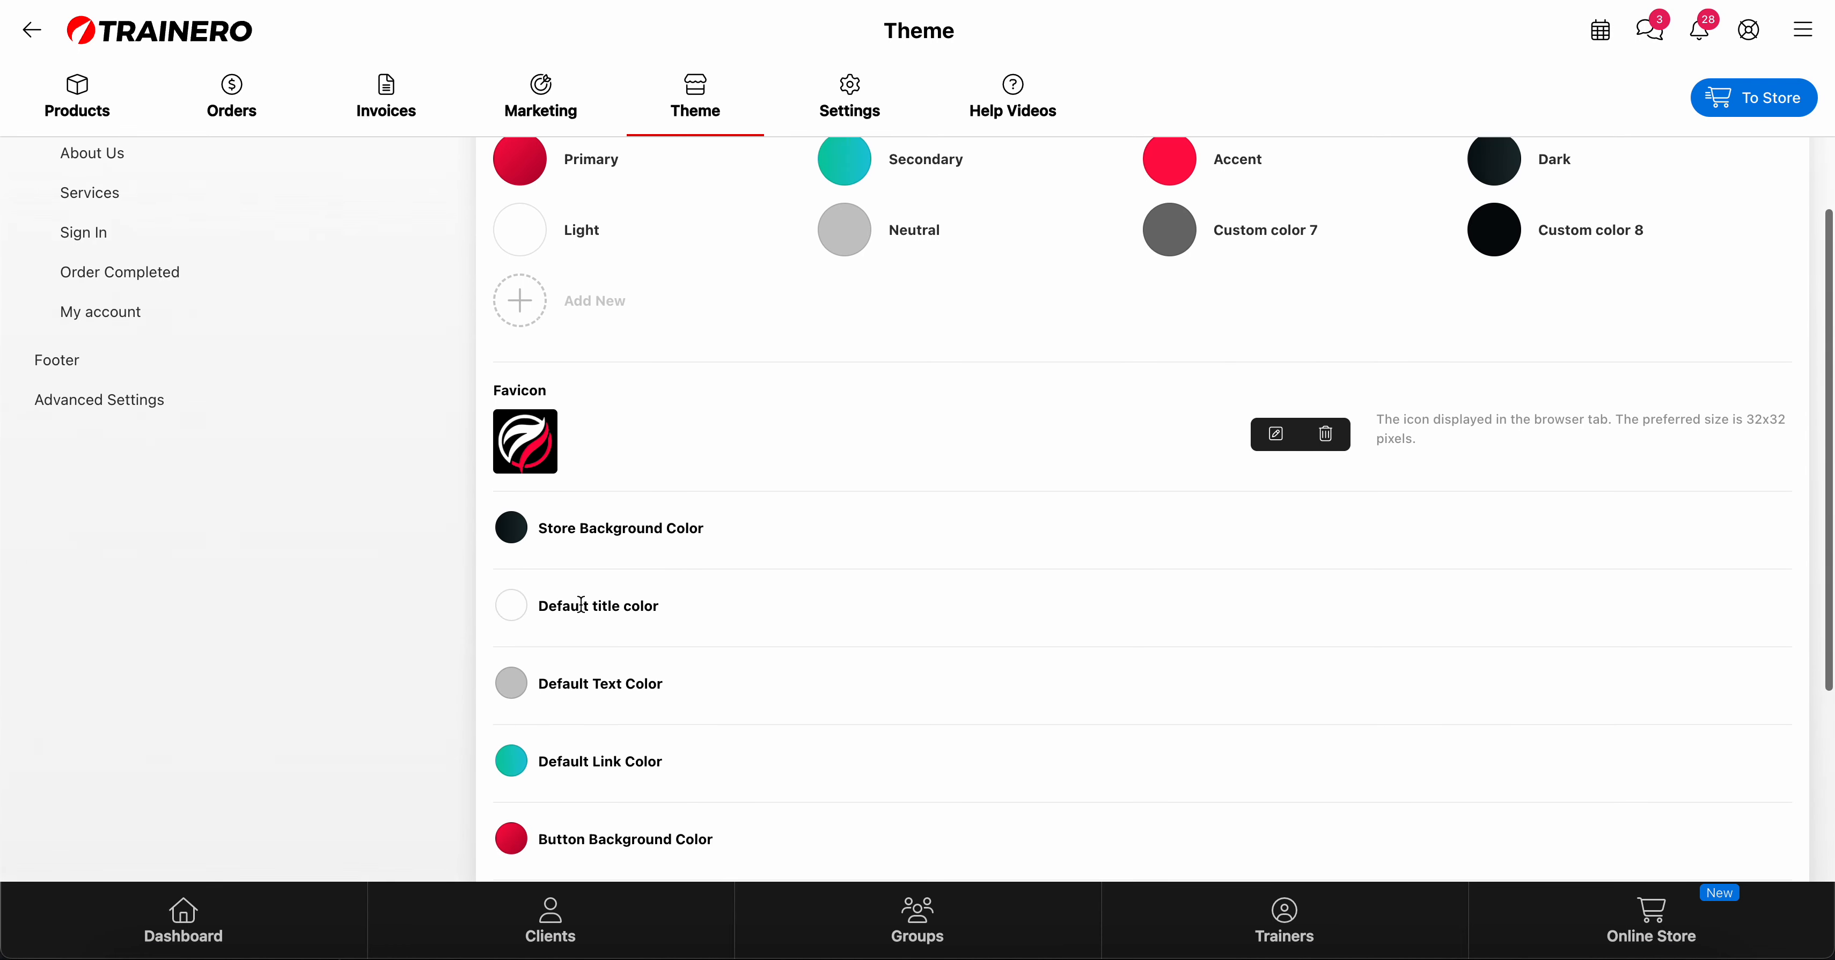
pyautogui.scroll(7, 615, 567)
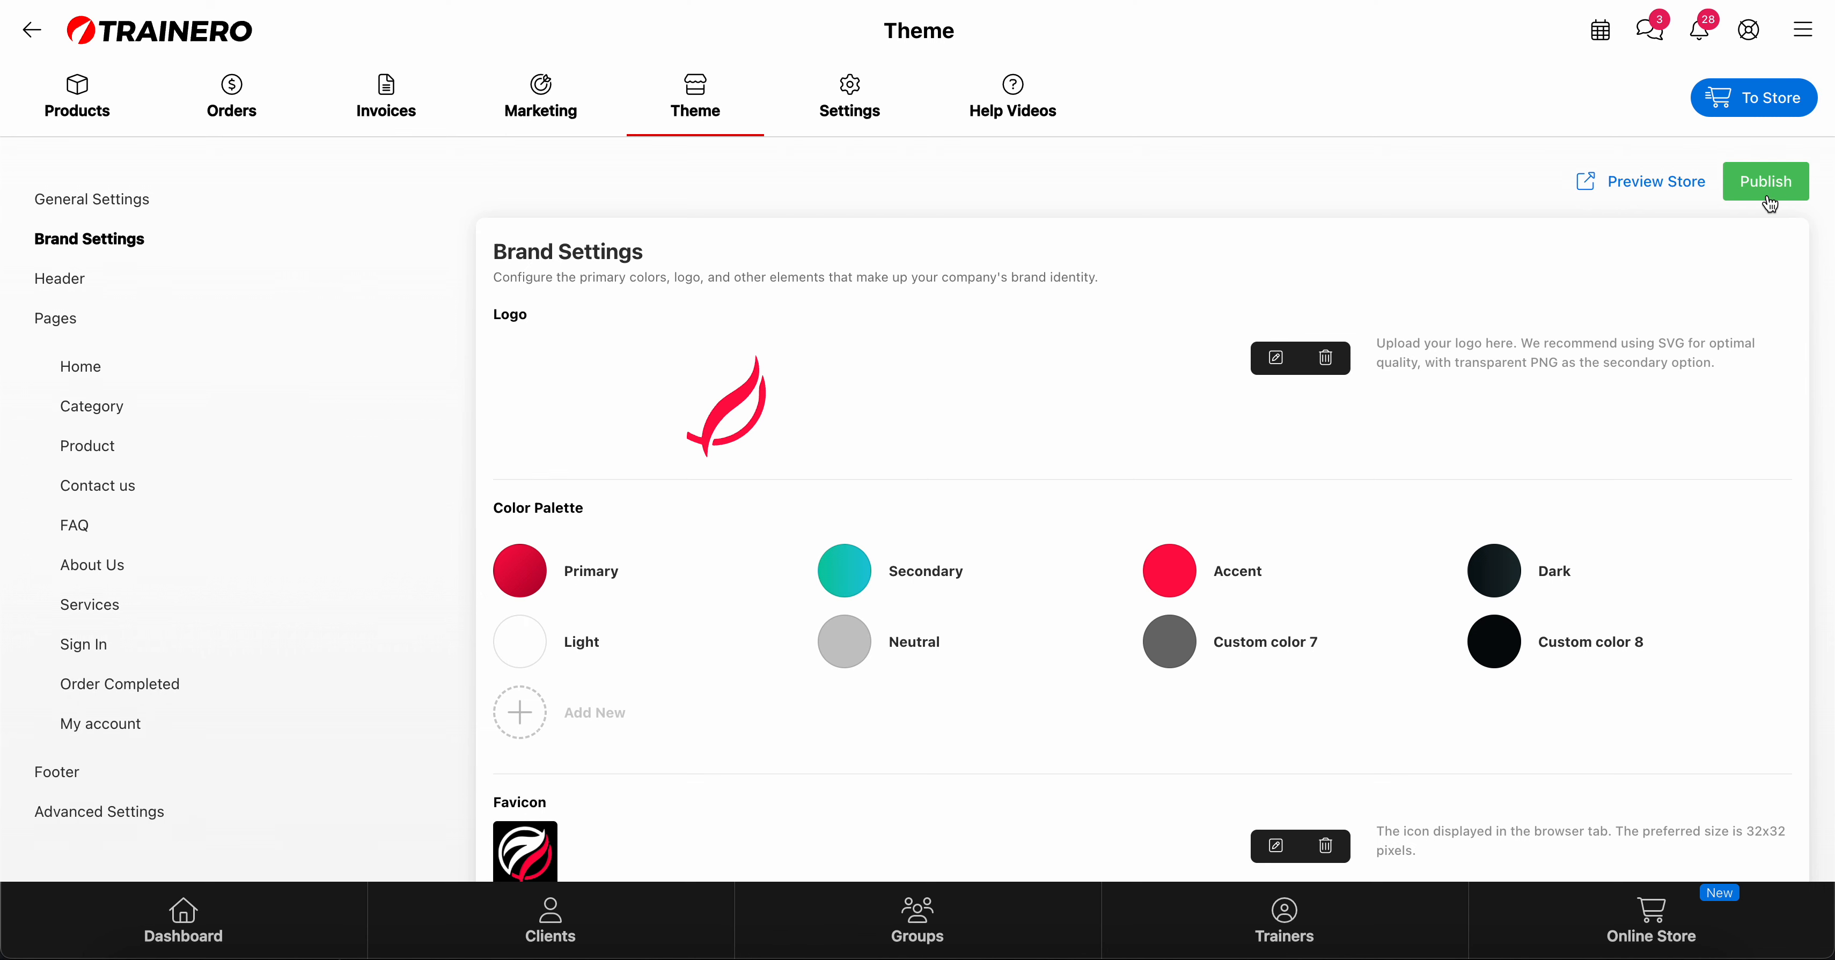
pyautogui.click(76, 287)
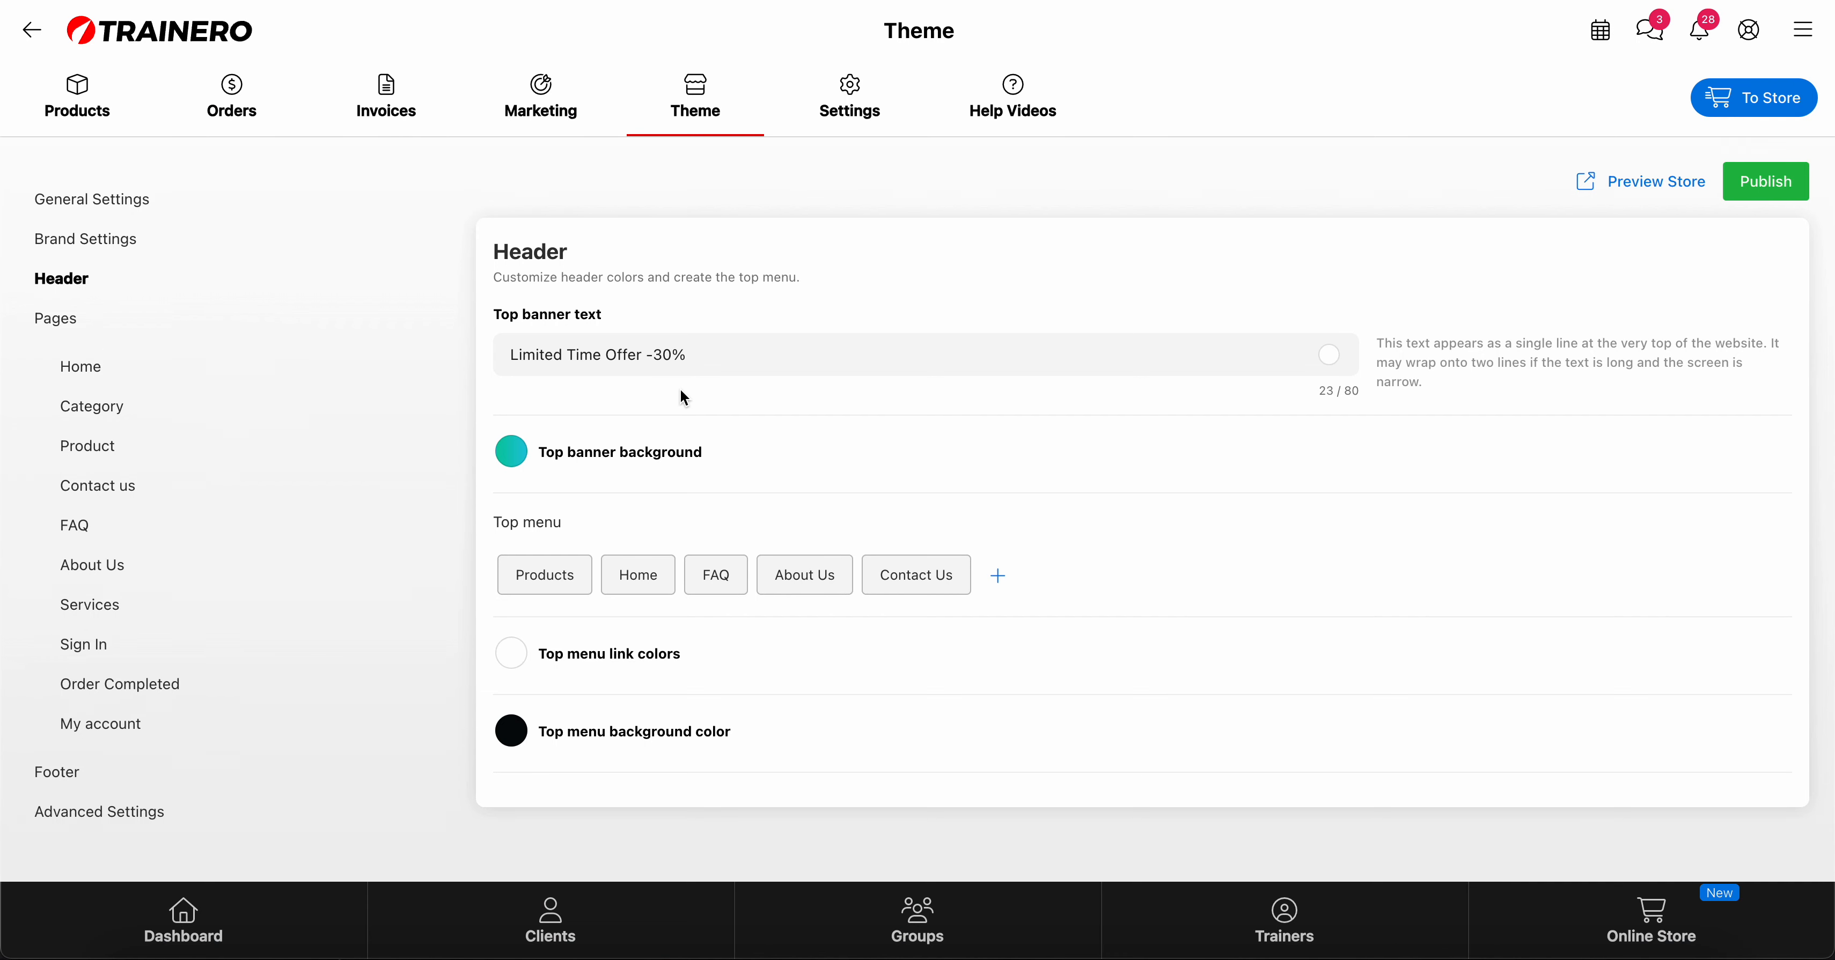
# Inspect the top banner text and its available text colors without changing them
pyautogui.moveTo(720, 354); pyautogui.dragTo(484, 360)
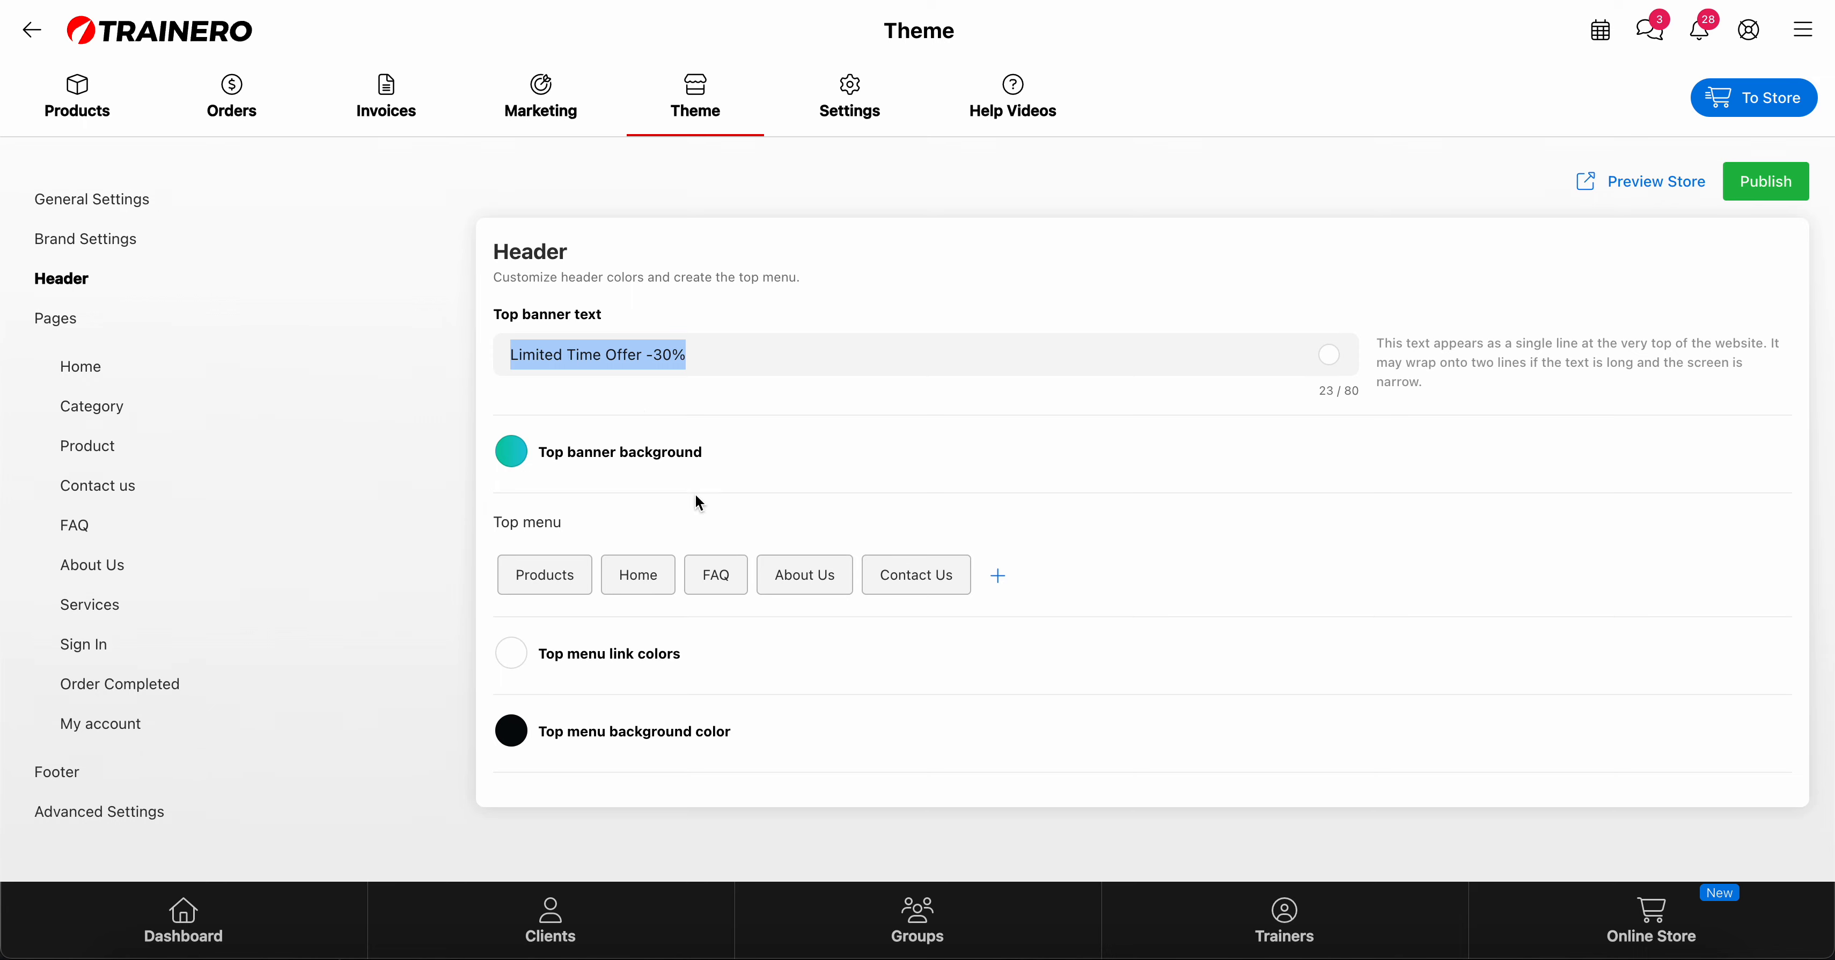
pyautogui.click(1330, 358)
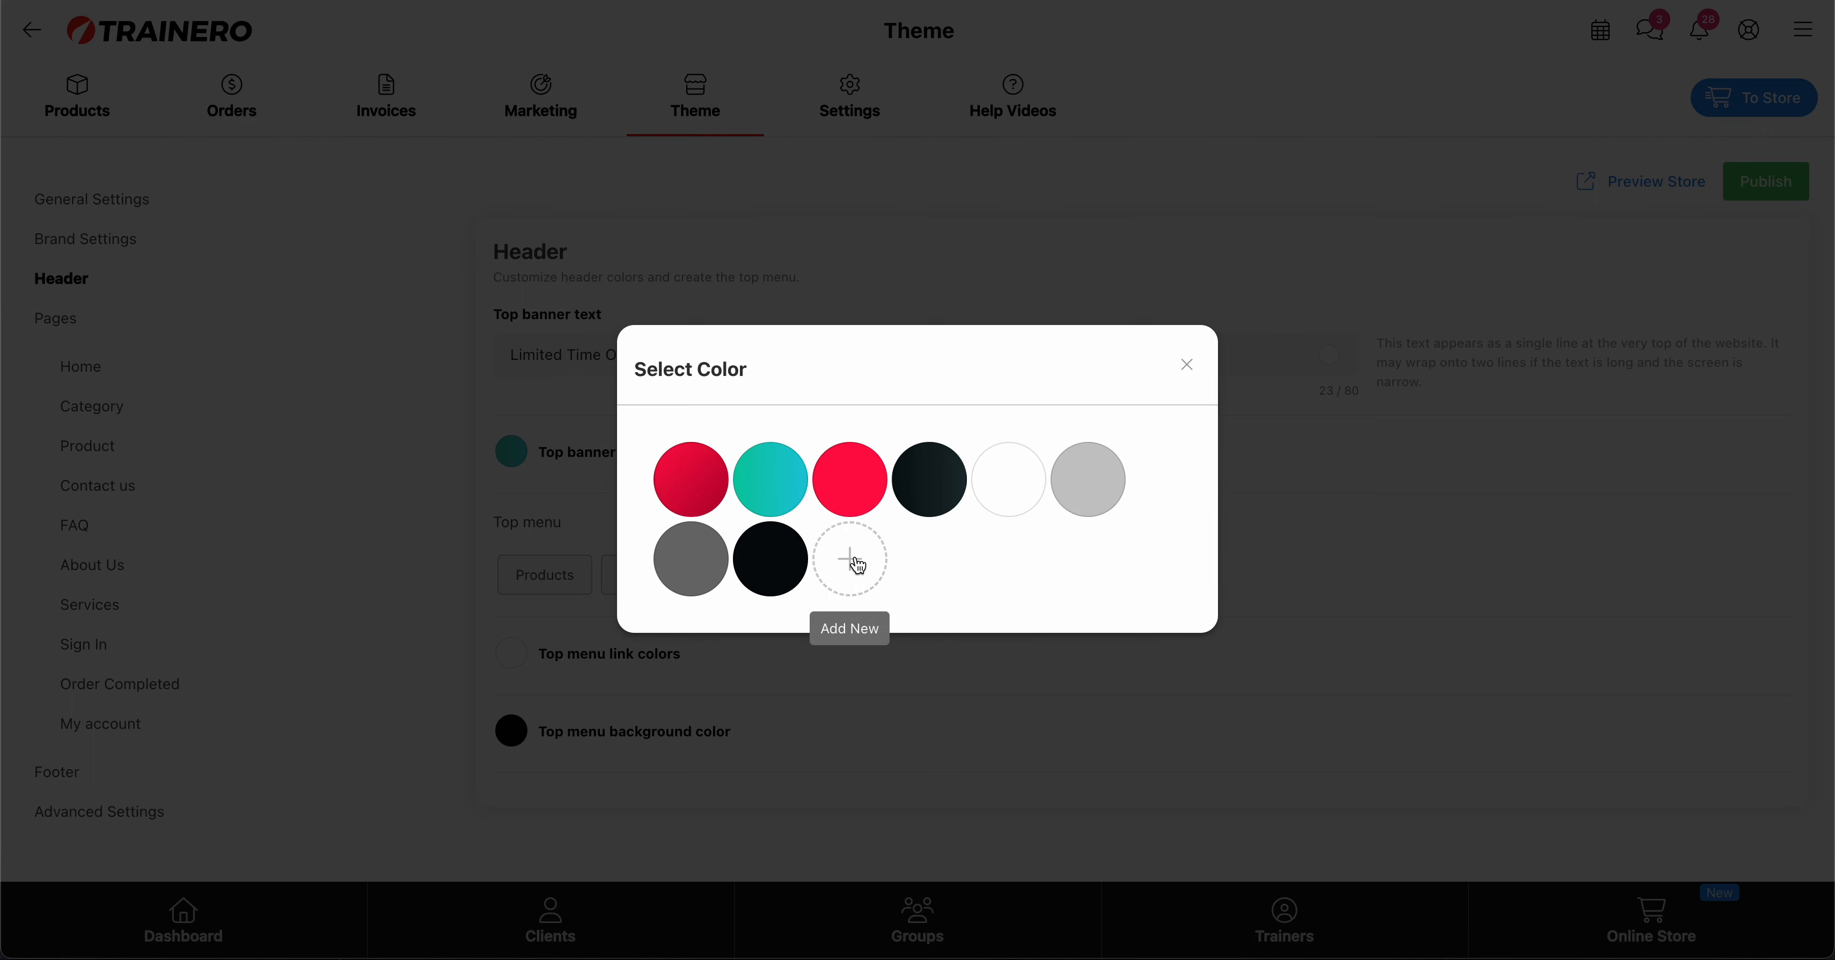
pyautogui.click(1187, 364)
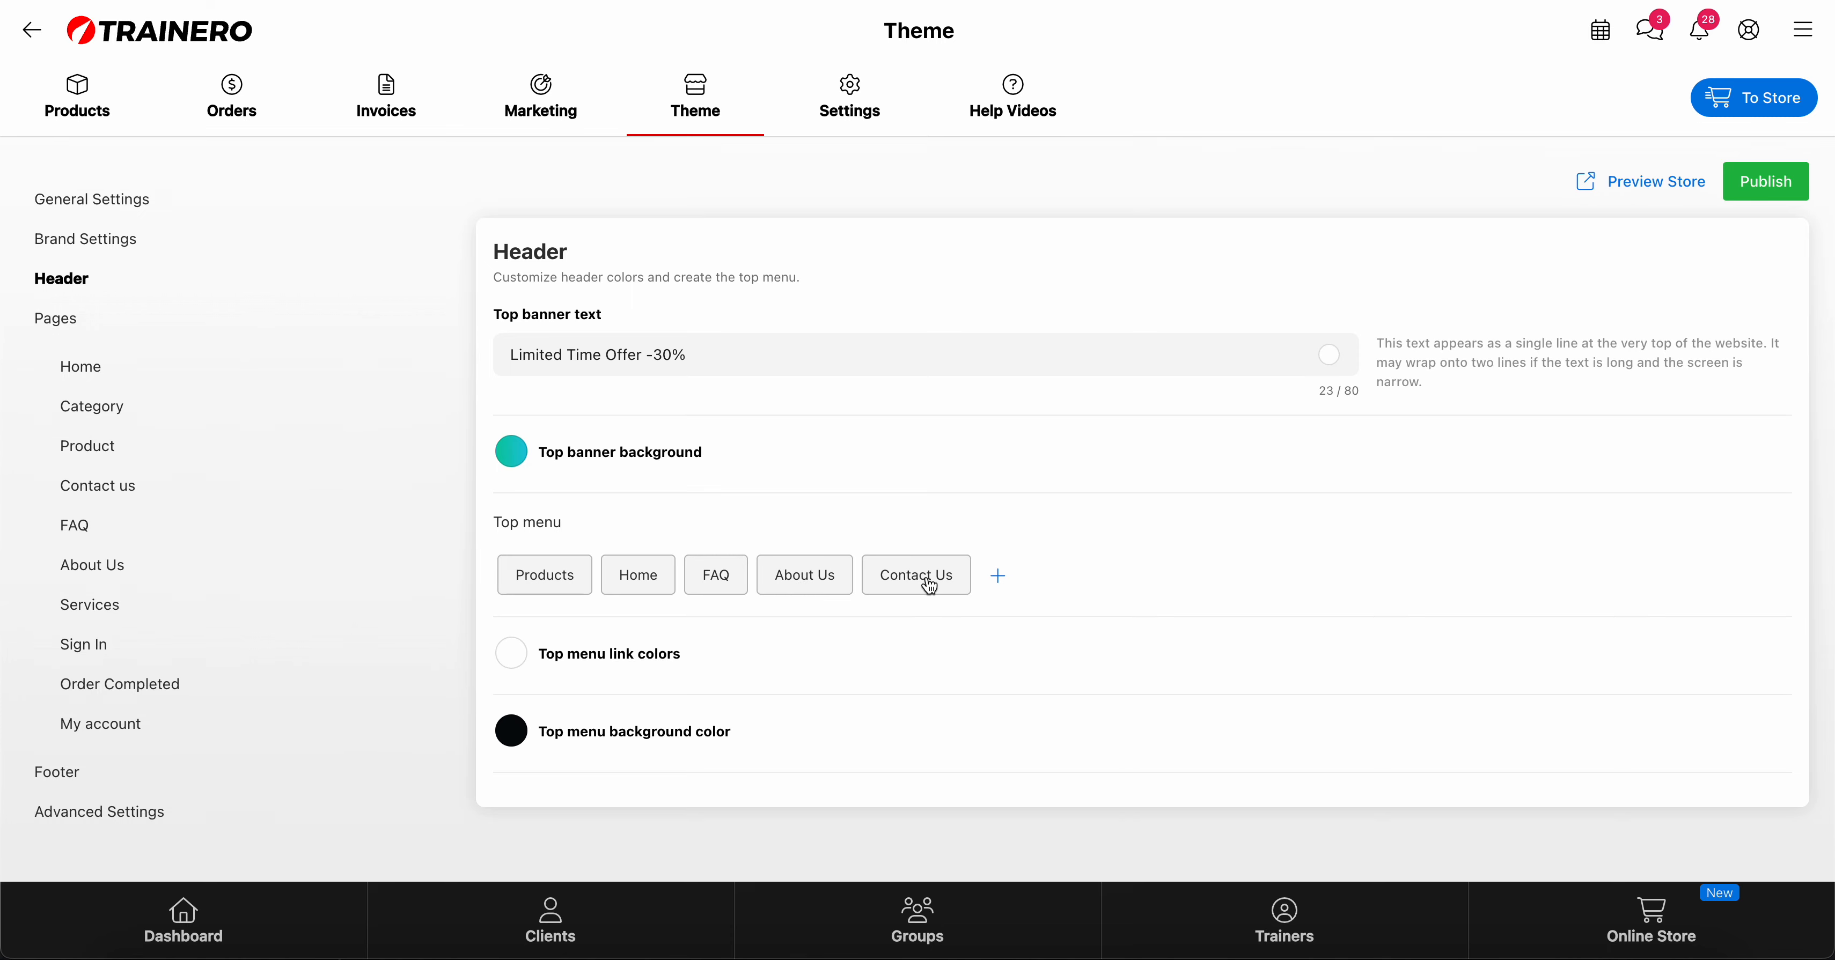
# Inspect the category selection of the Products top menu item and the title and target page of the Home link
pyautogui.click(546, 579)
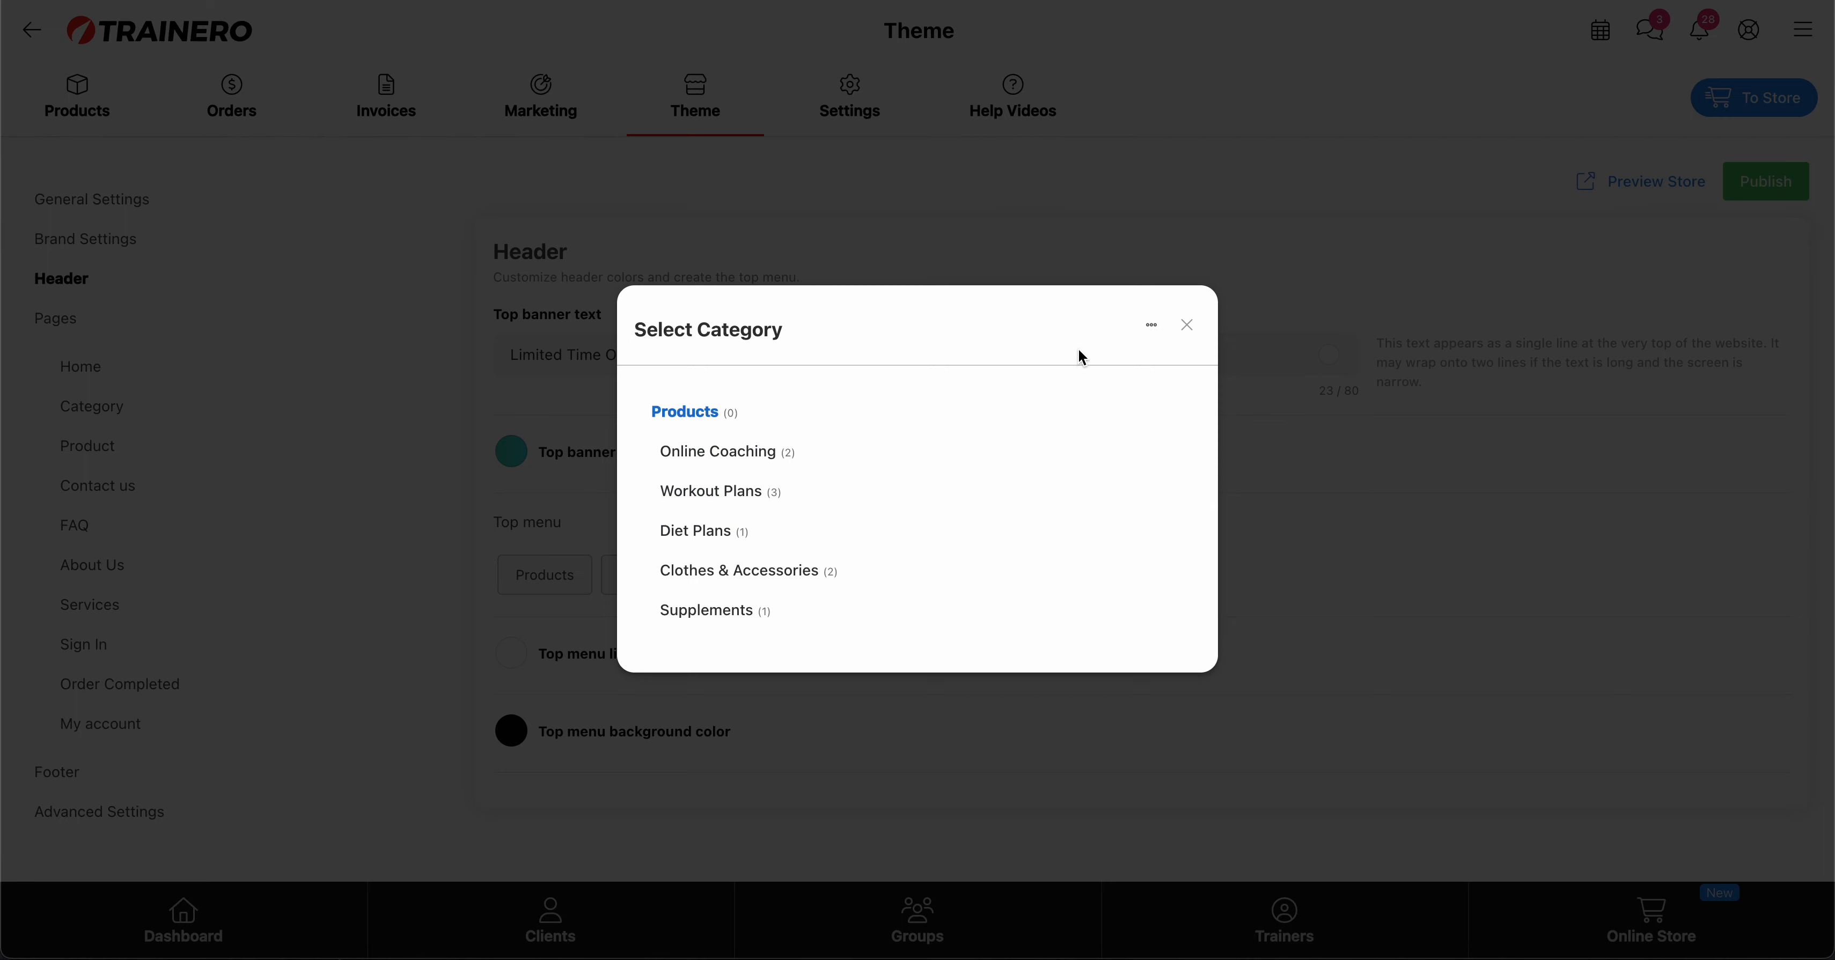
pyautogui.click(1187, 326)
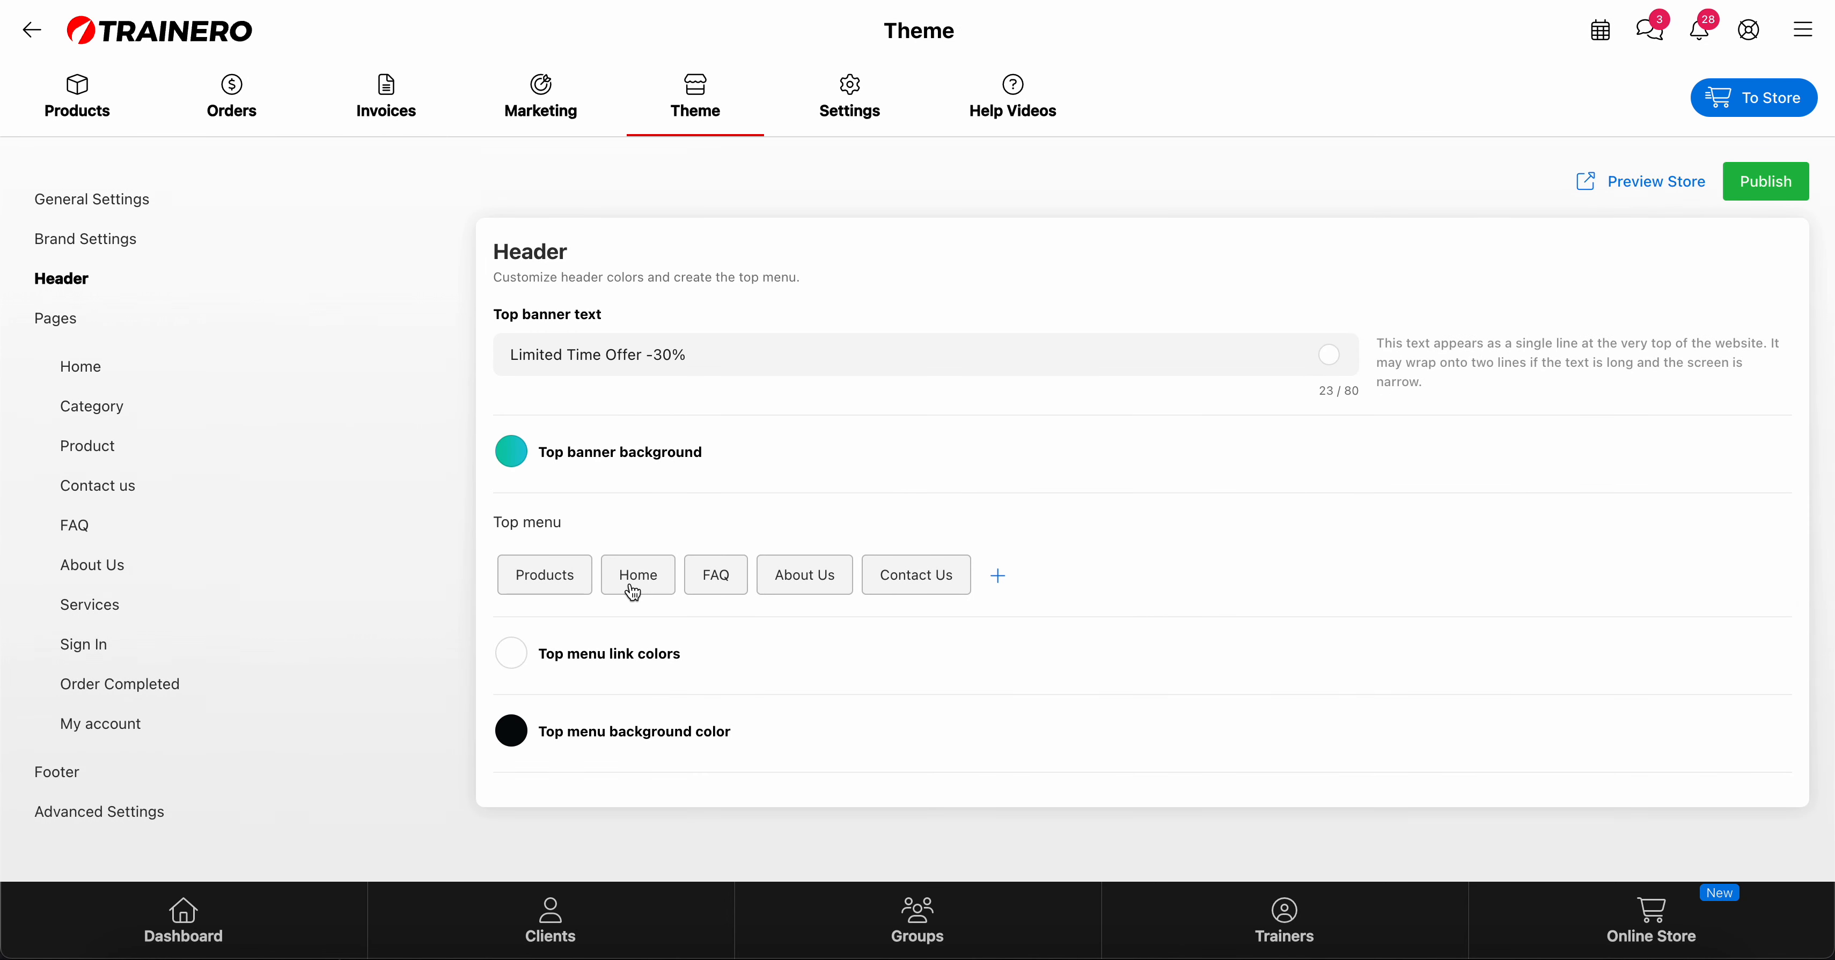
pyautogui.click(636, 585)
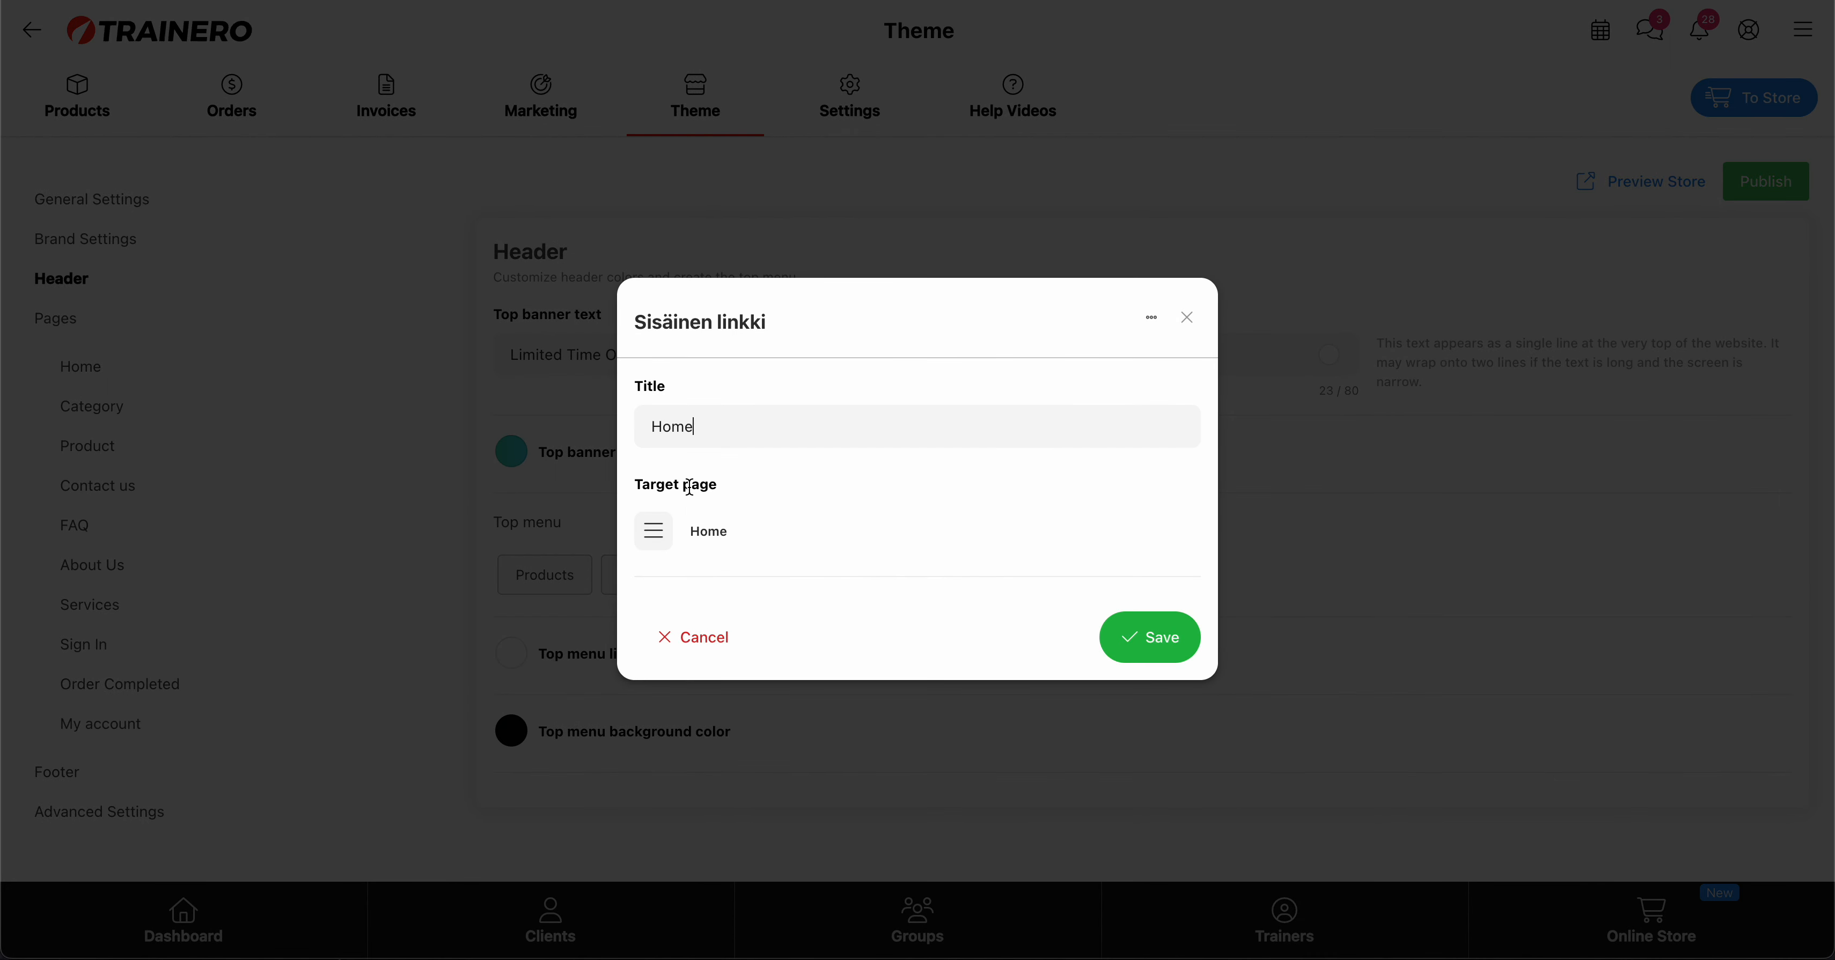
pyautogui.click(722, 660)
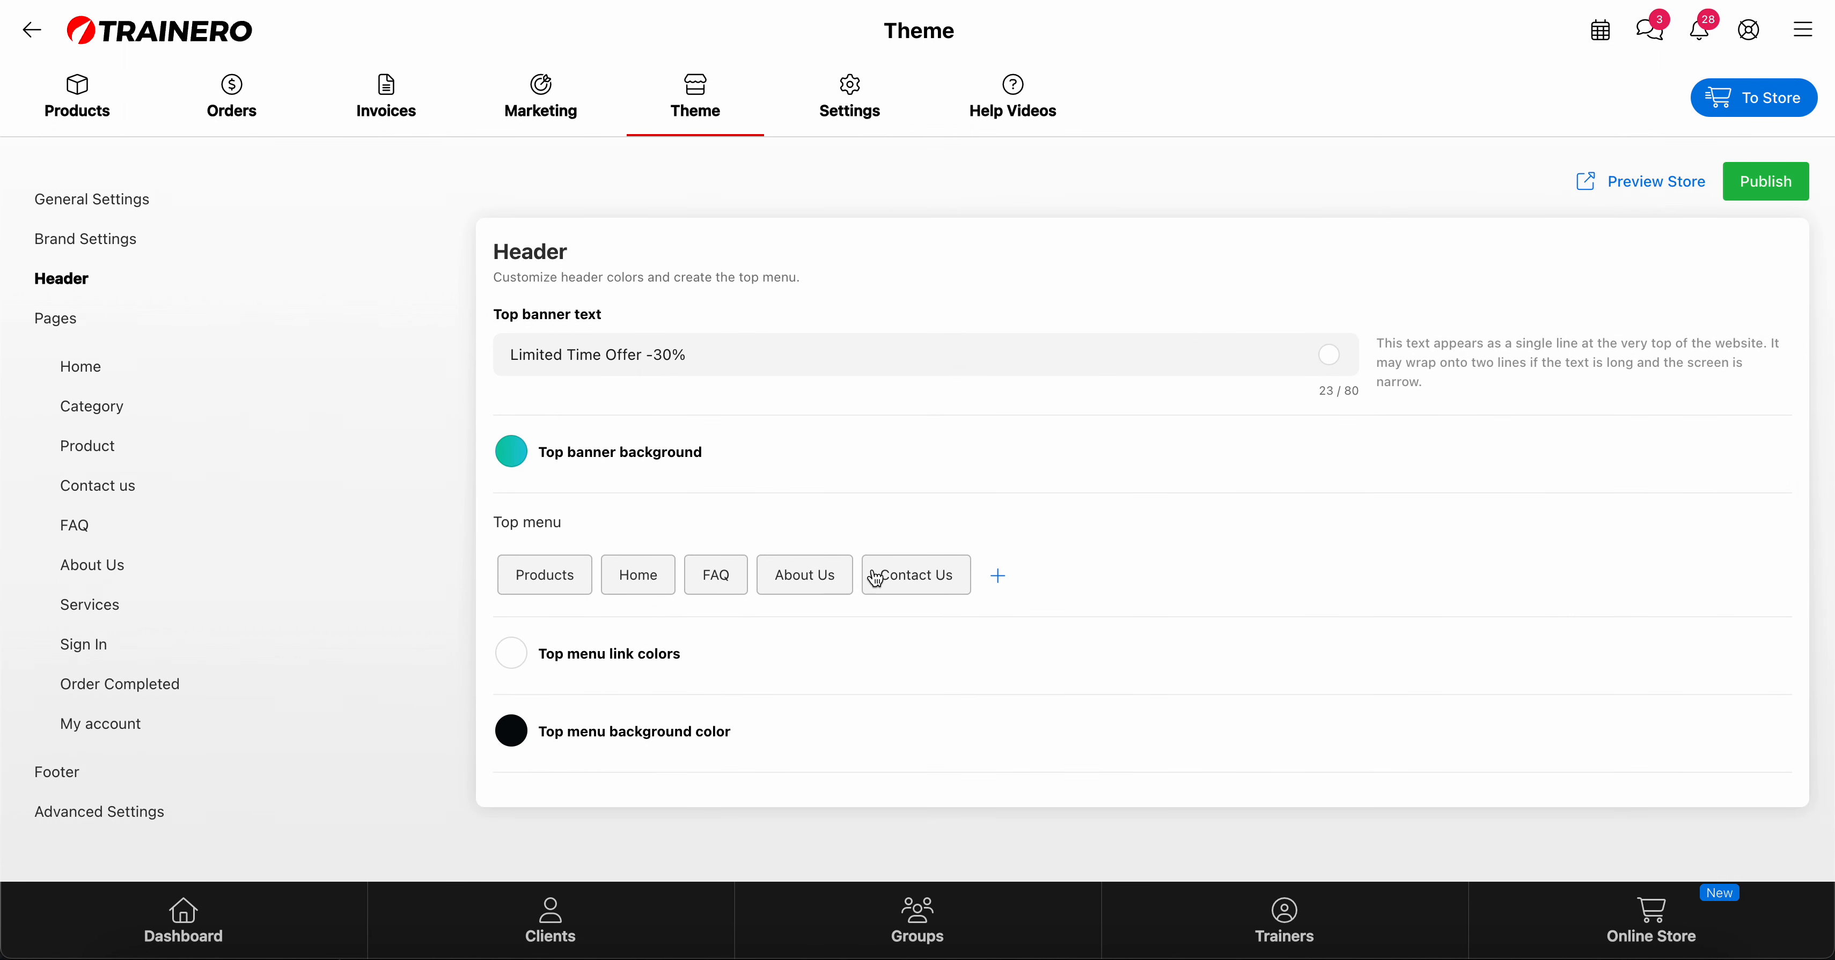
pyautogui.click(558, 581)
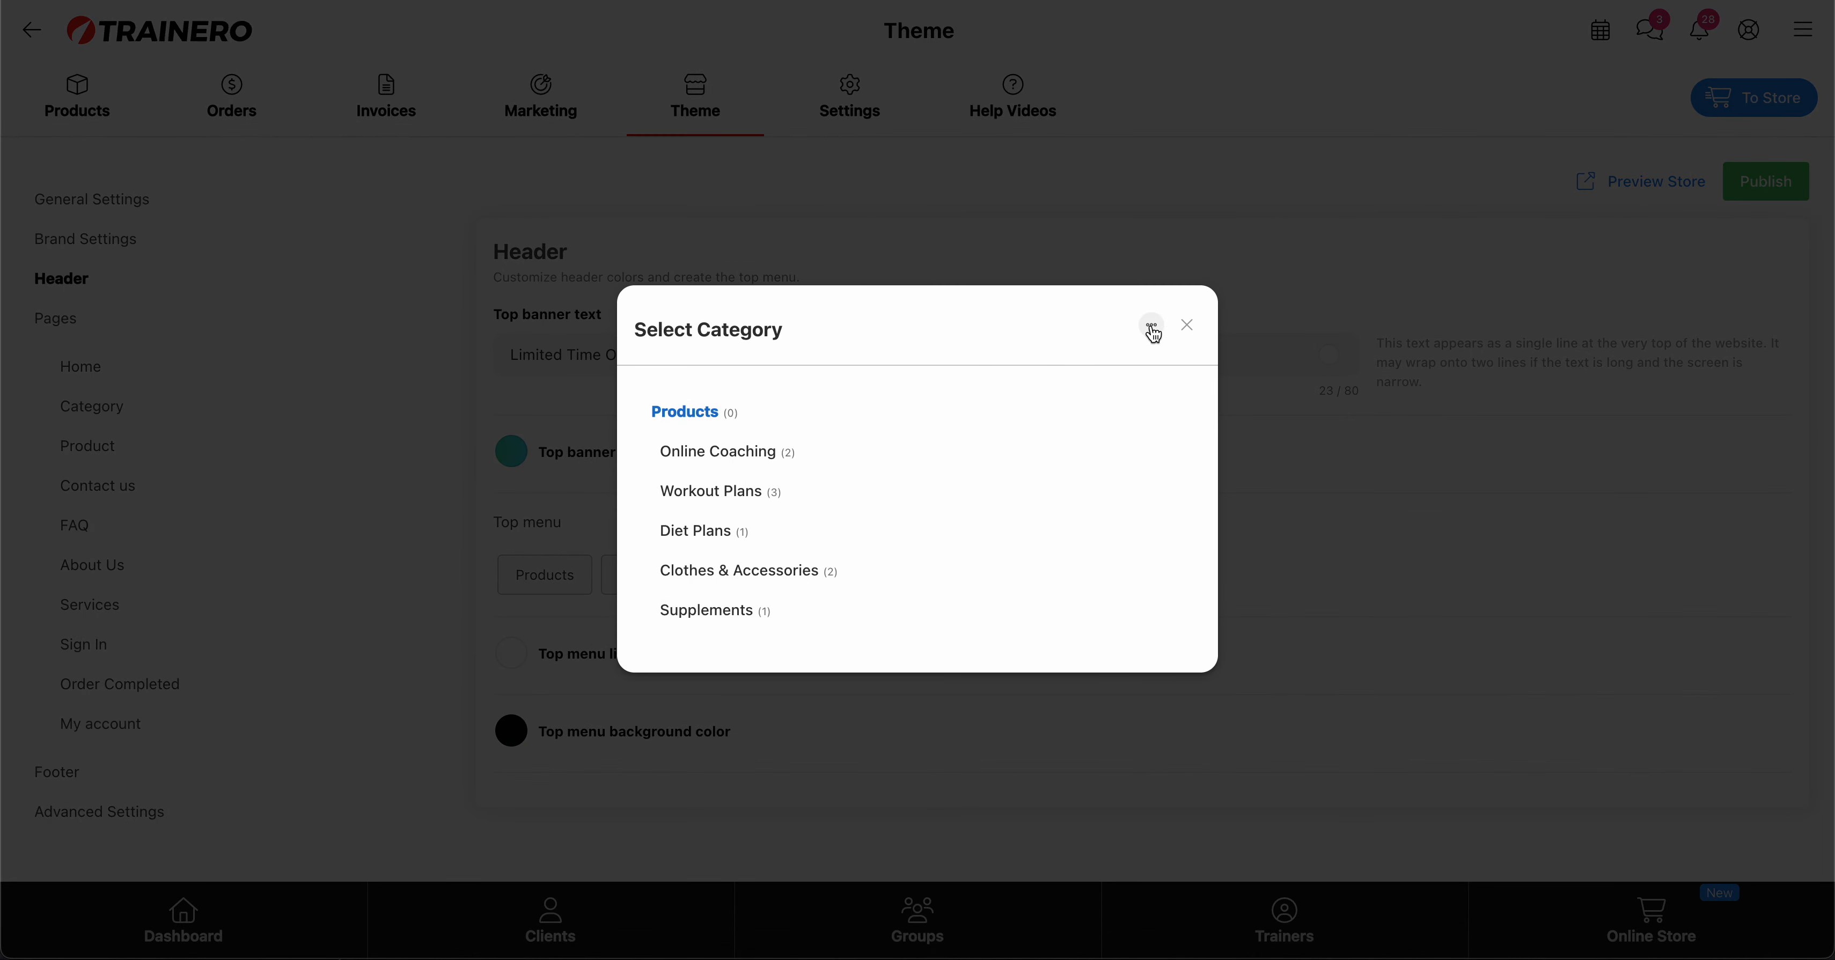
pyautogui.click(1196, 328)
# Inspect the menu item types that can be added to the top menu and the target pages available for an internal link
pyautogui.moveTo(730, 586)
pyautogui.mouseDown()
pyautogui.moveTo(634, 578)
pyautogui.moveTo(735, 584)
pyautogui.mouseUp()
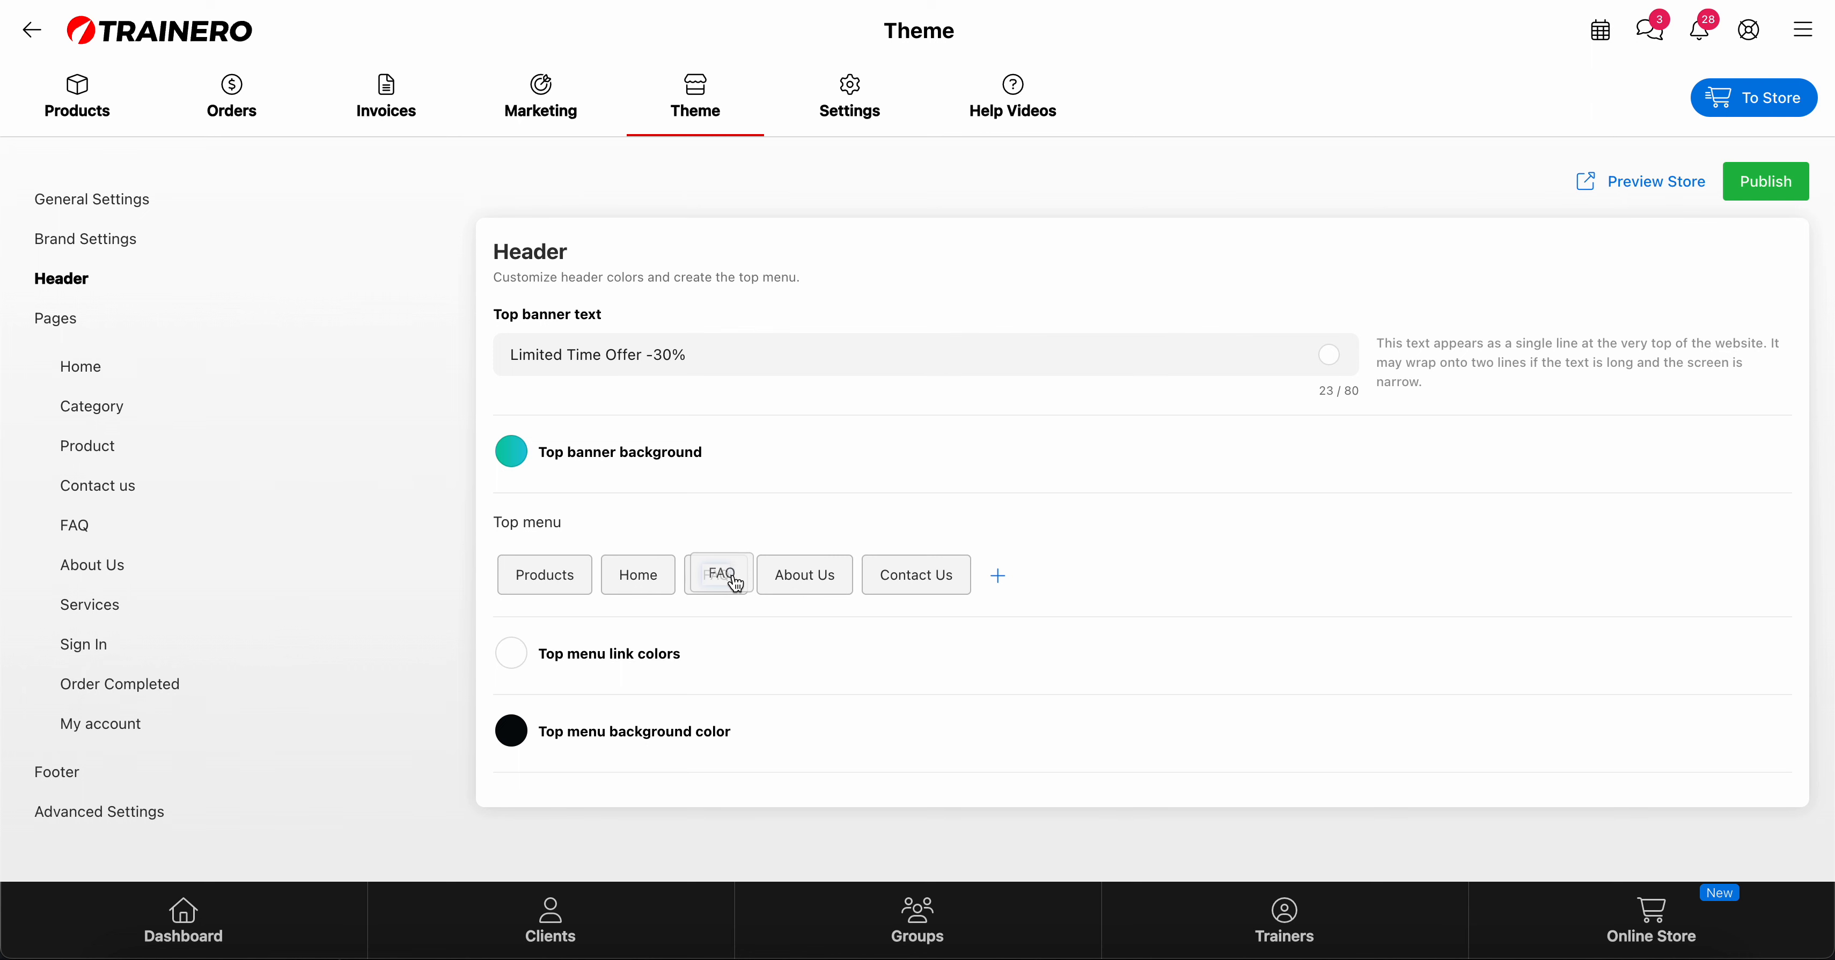
pyautogui.click(998, 576)
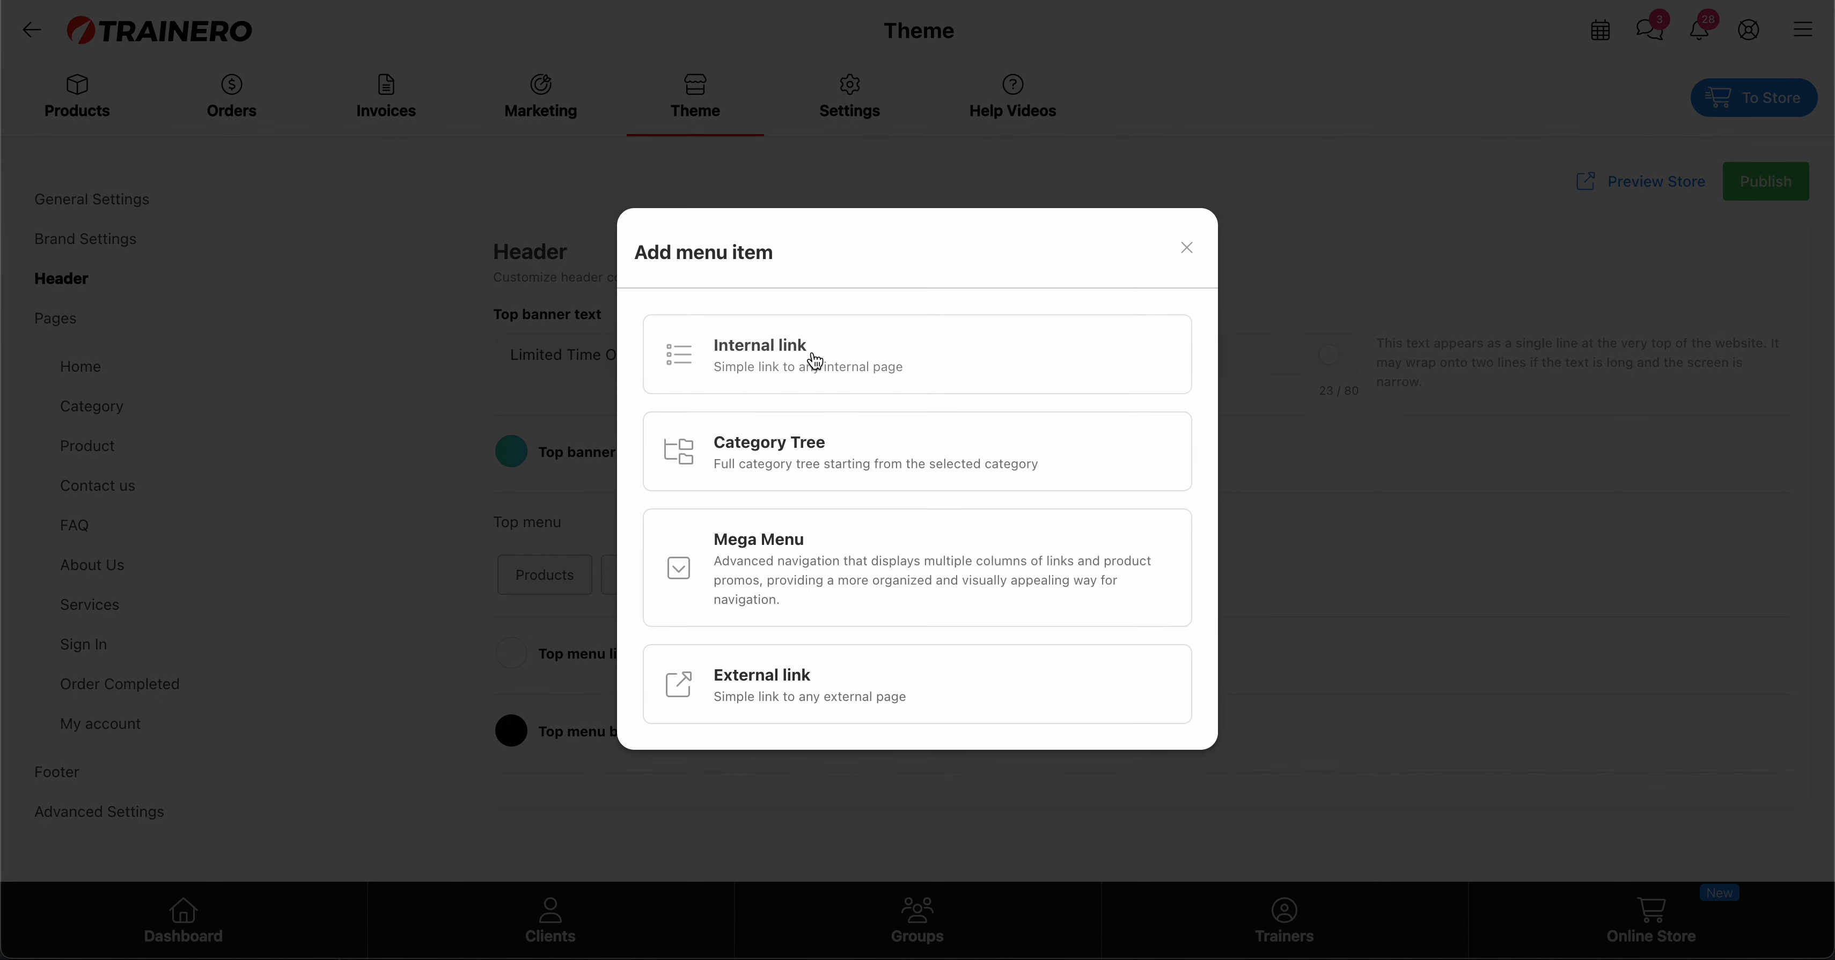
pyautogui.click(761, 342)
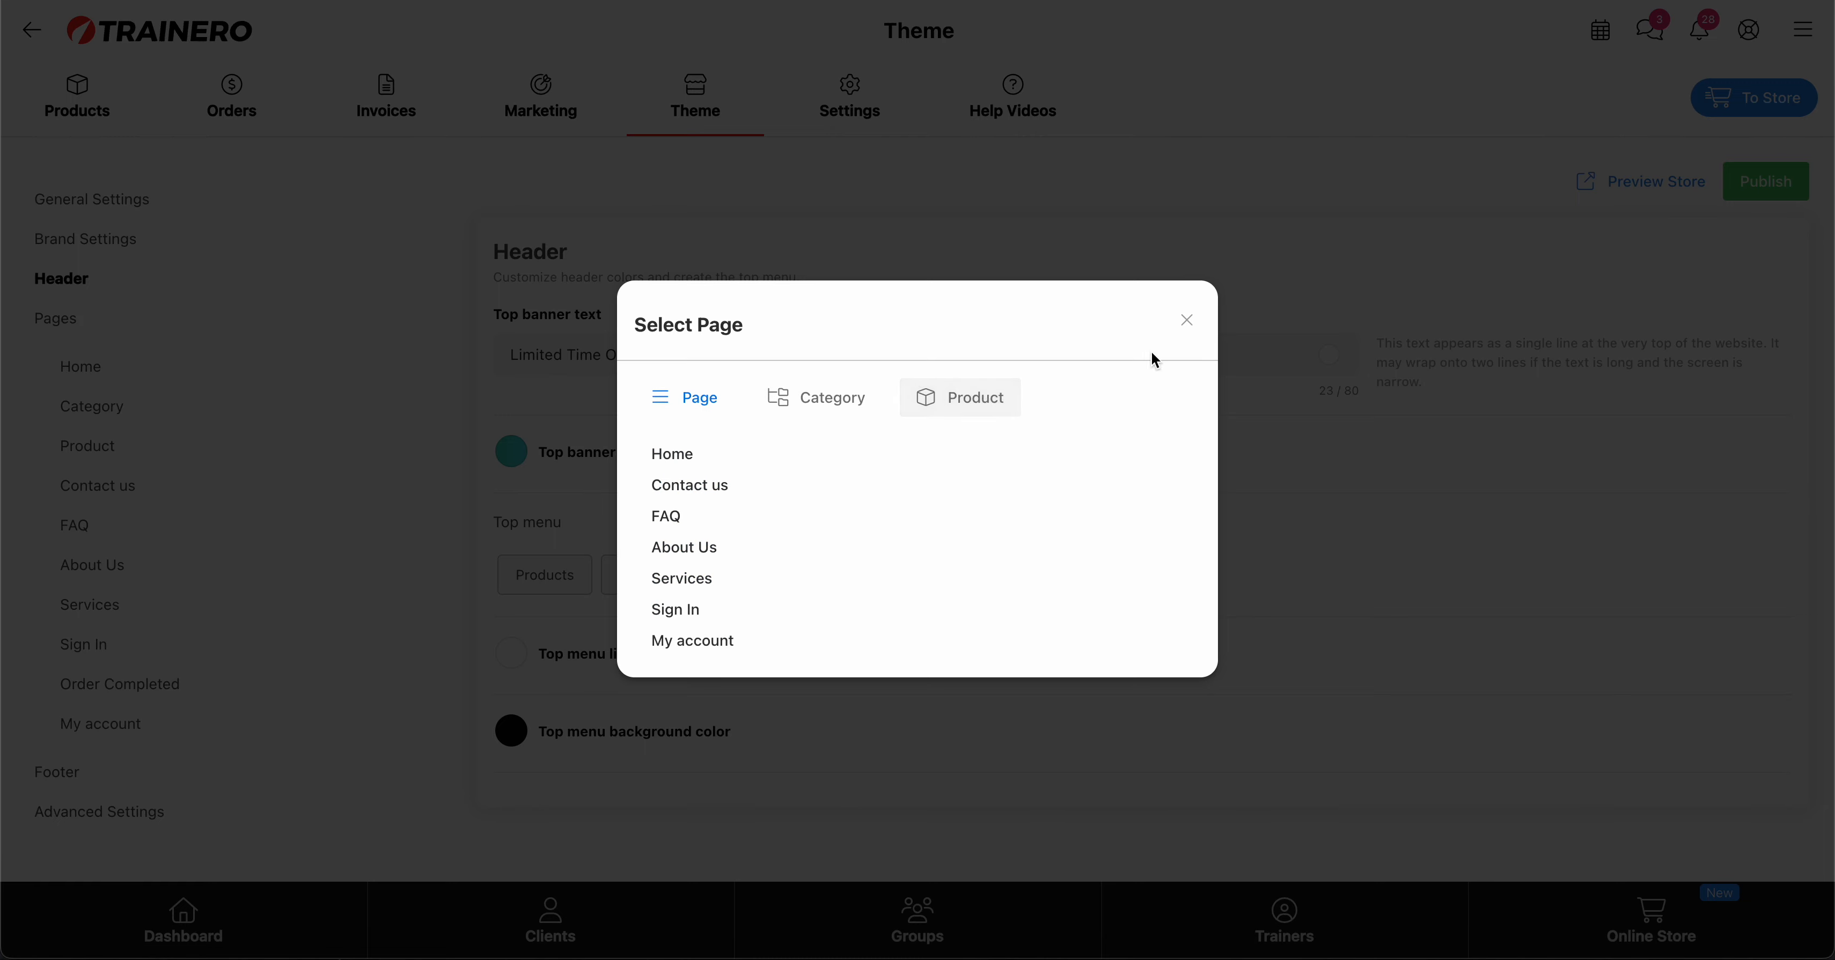
pyautogui.click(1187, 322)
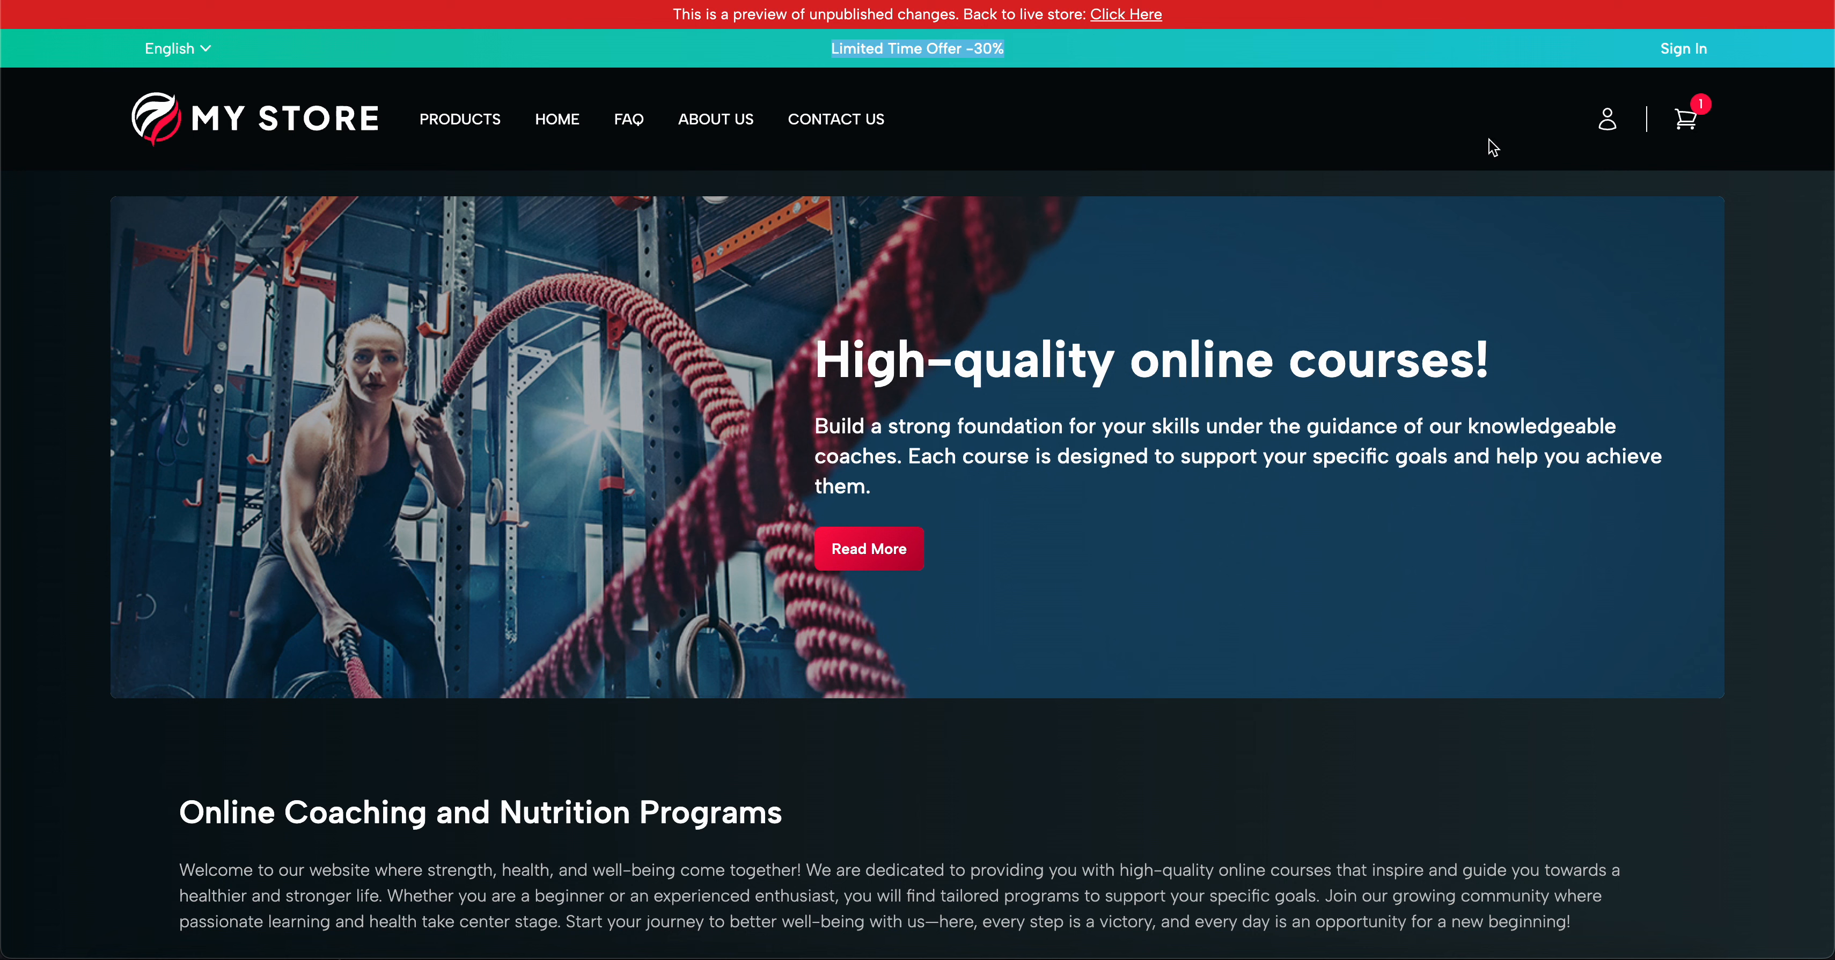
# Return from the store preview to the theme editor and inspect the Category and Product page settings
pyautogui.hotkey('ctrl', 'Tab')
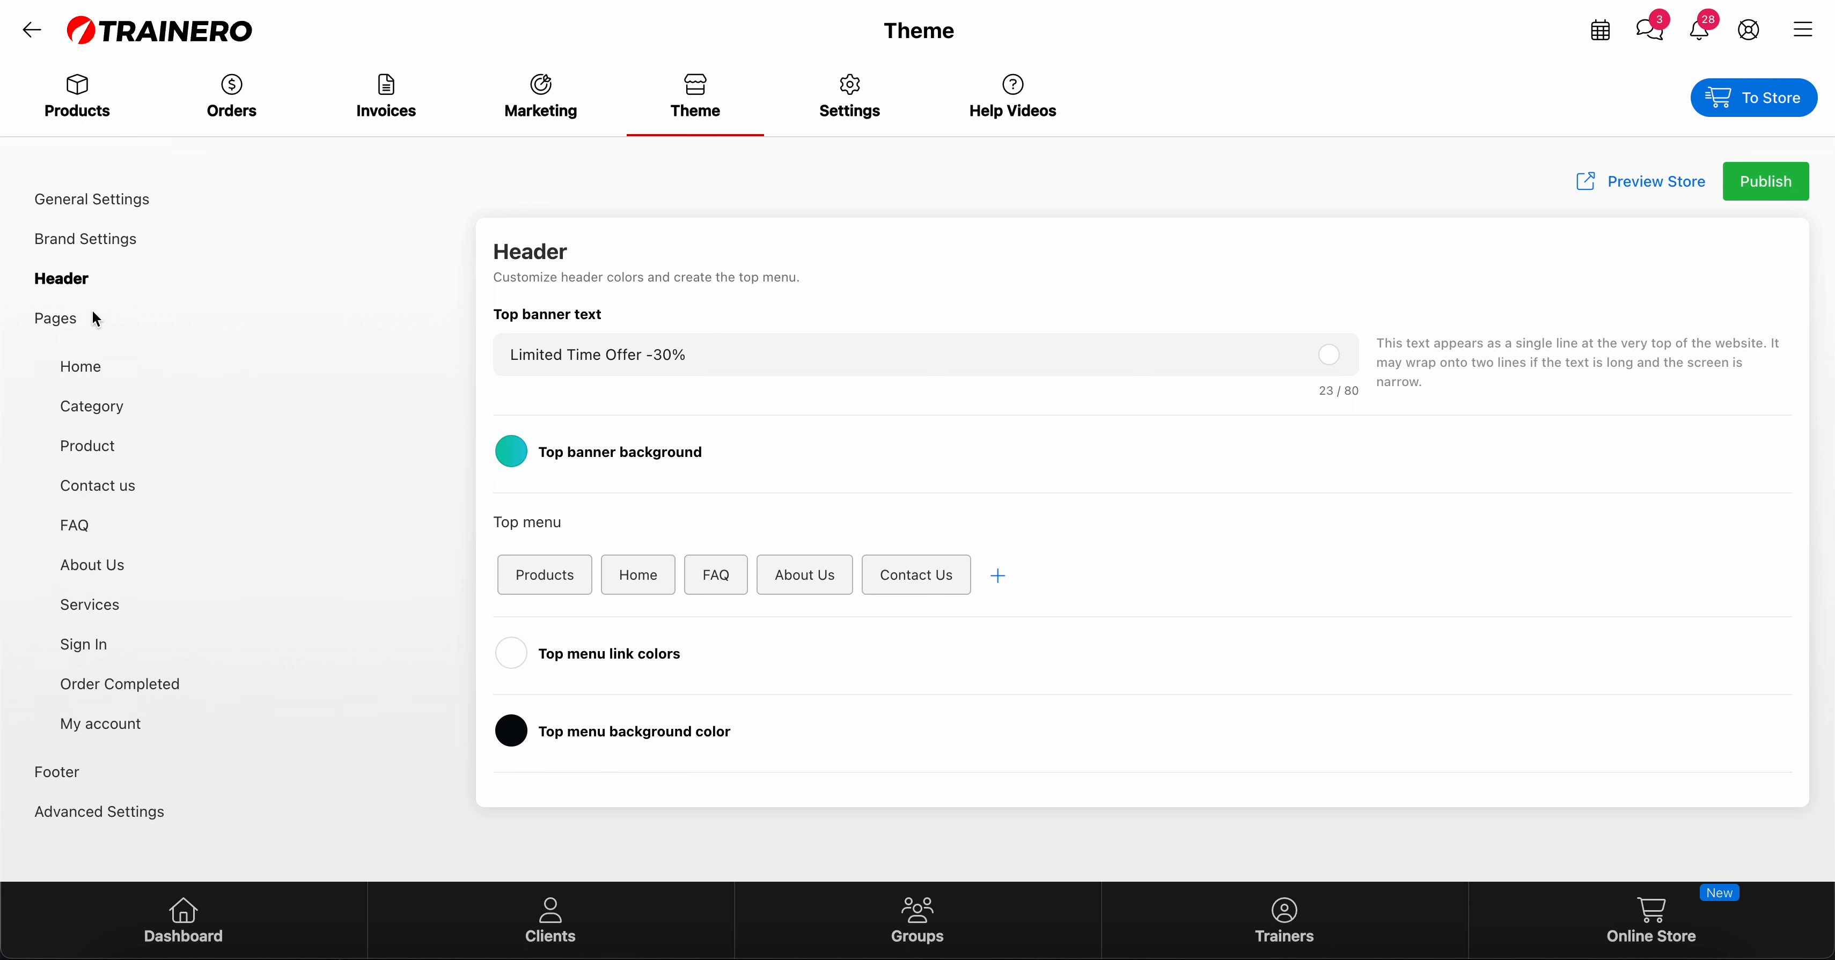
pyautogui.click(93, 378)
pyautogui.click(107, 414)
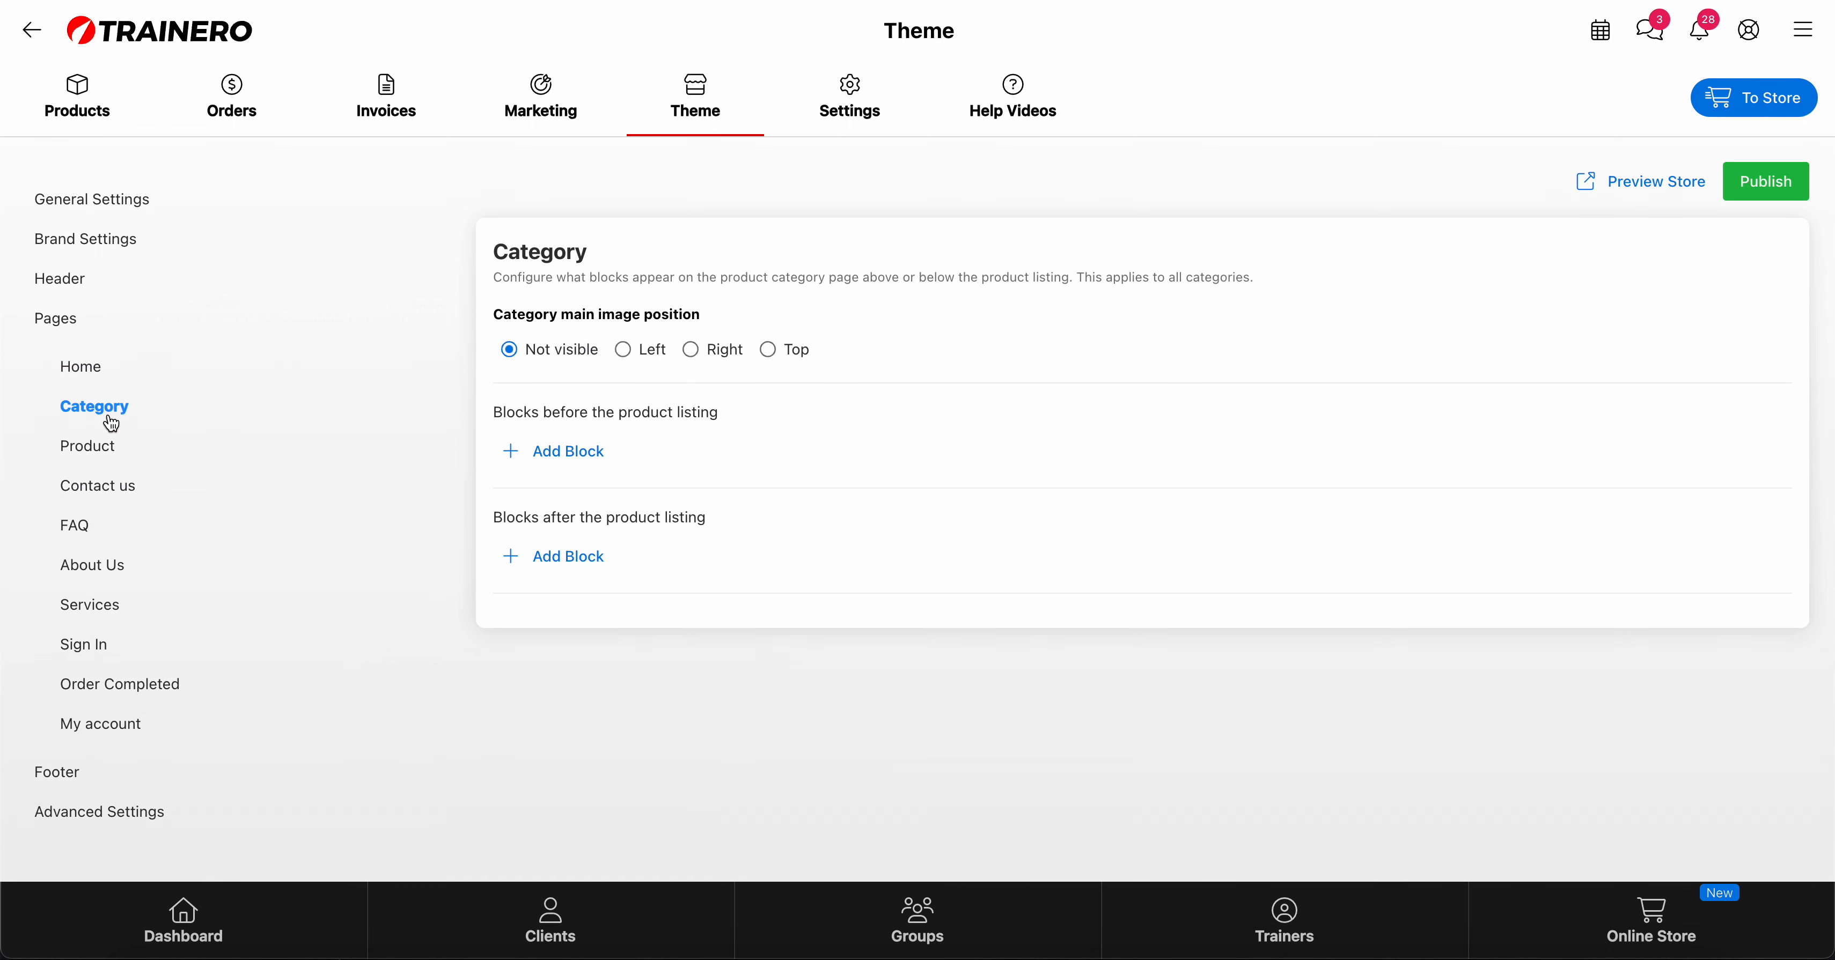
pyautogui.click(104, 462)
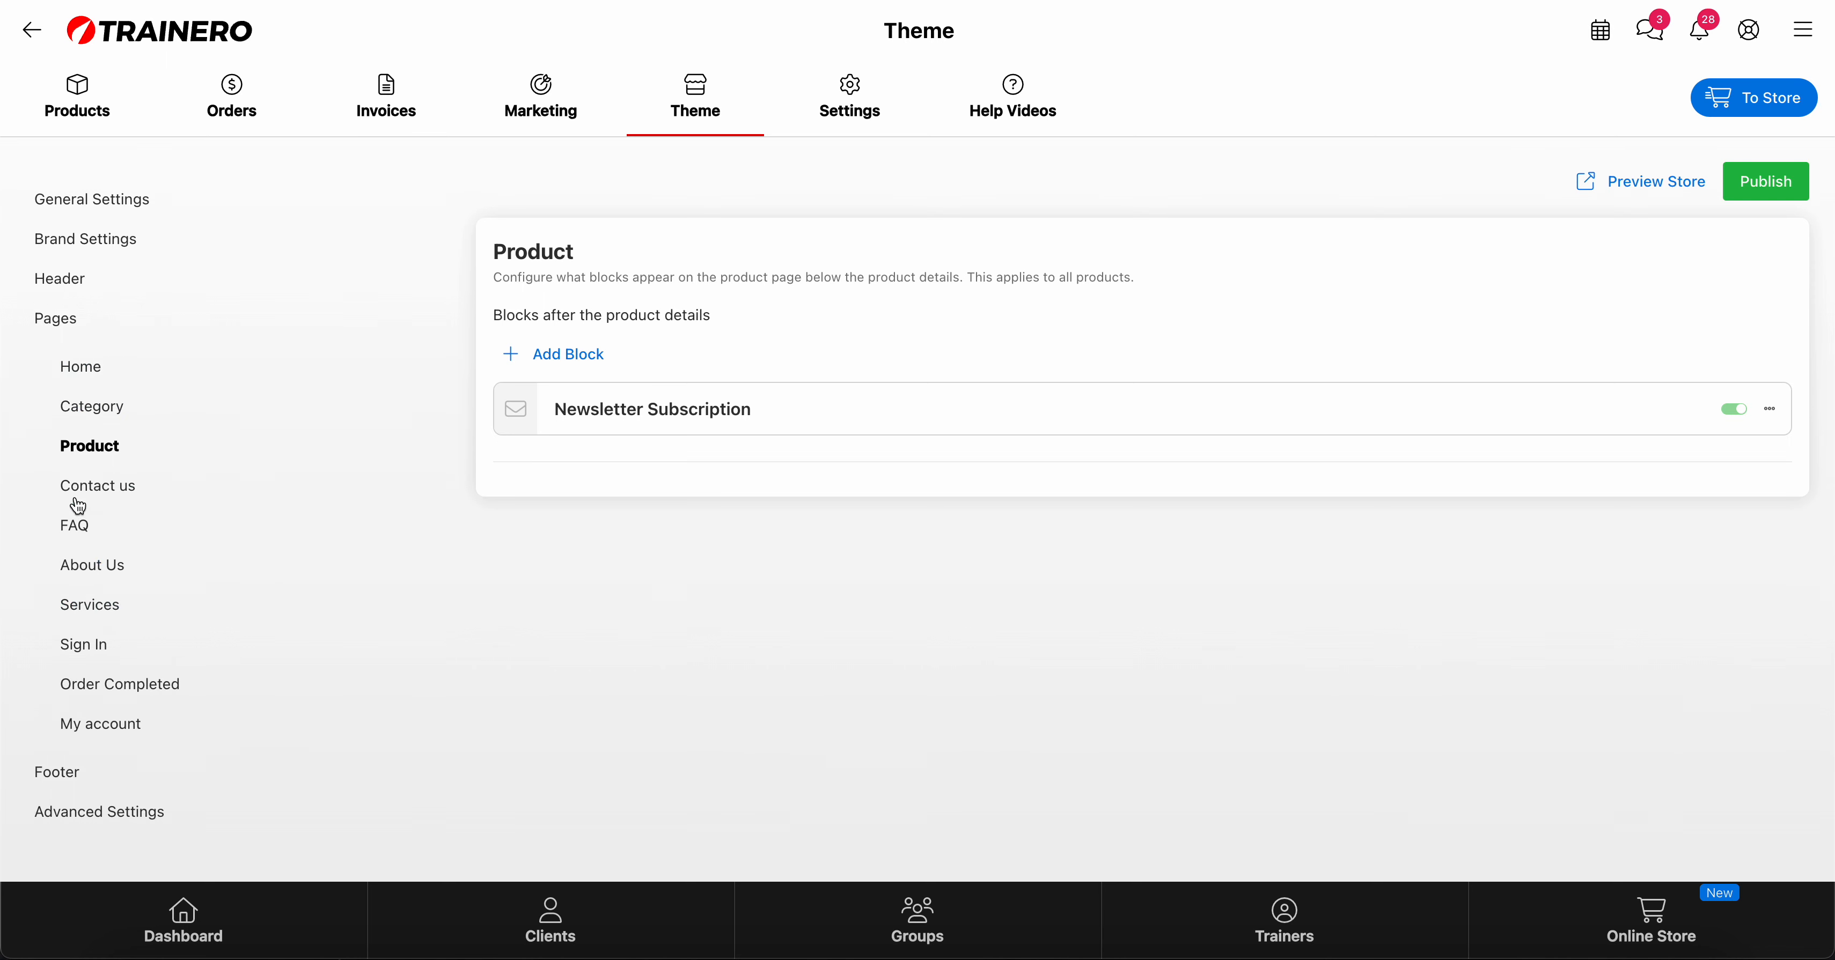
# Open the Home page settings and look through its list of content blocks
pyautogui.click(84, 375)
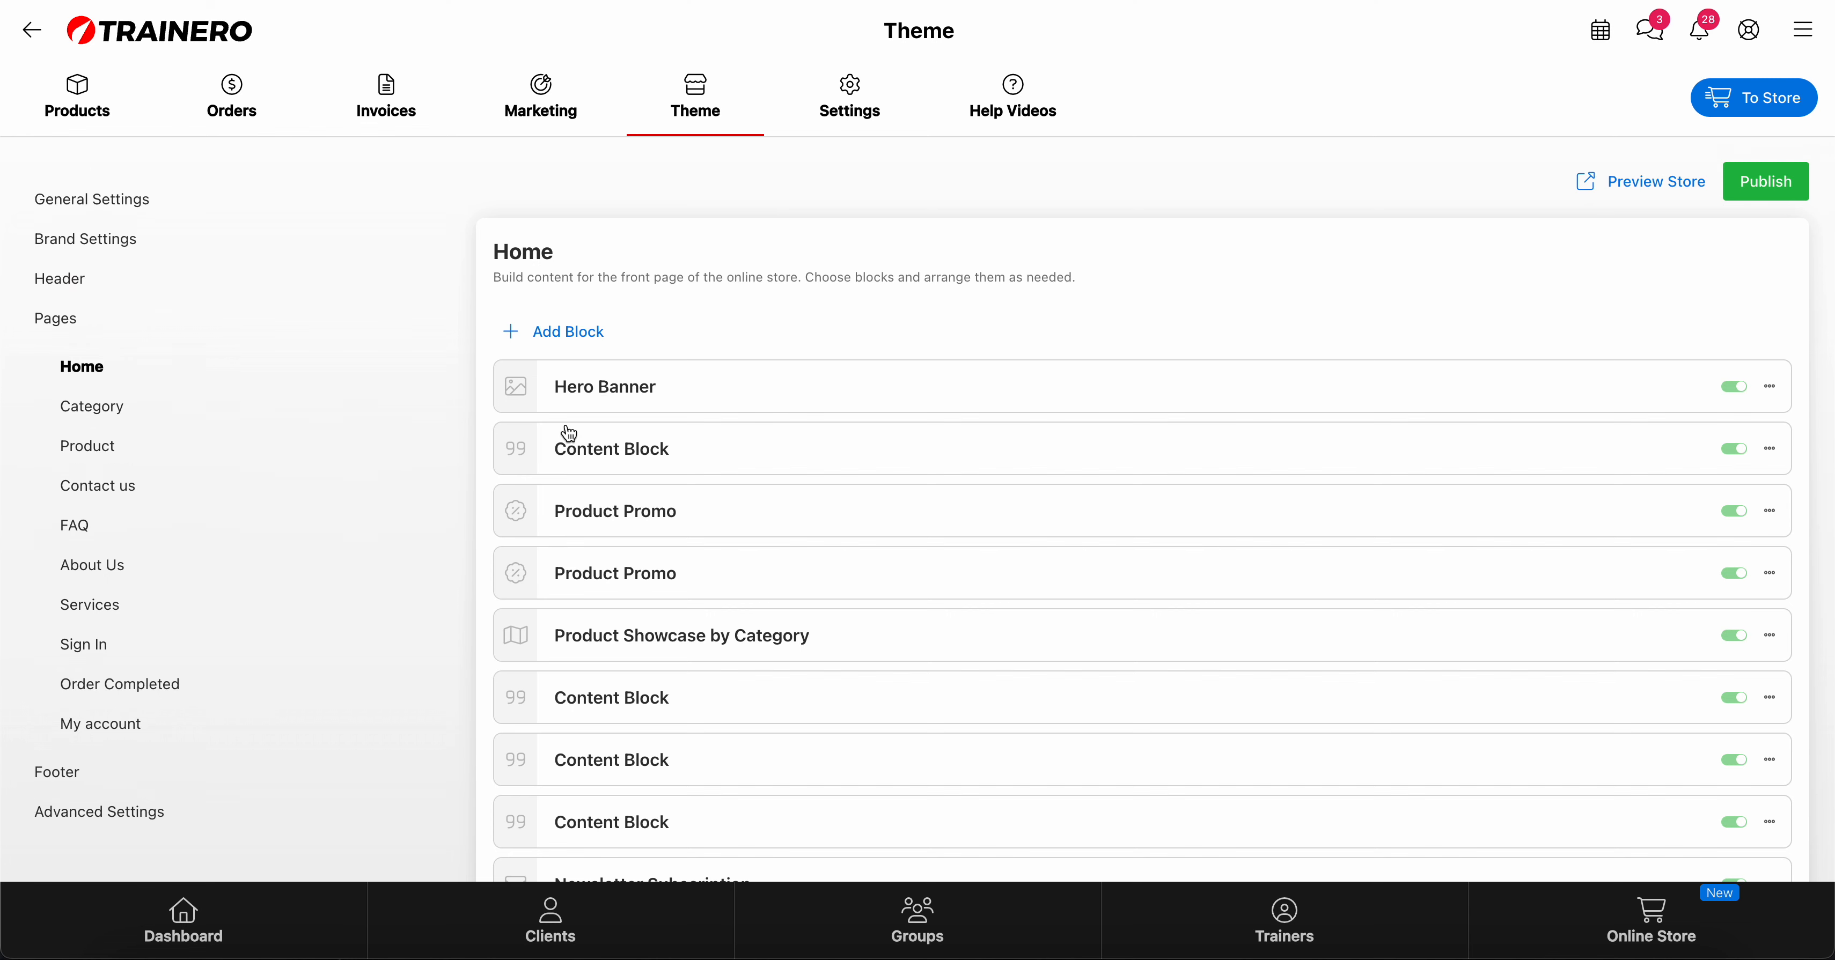
pyautogui.scroll(-1, 589, 352)
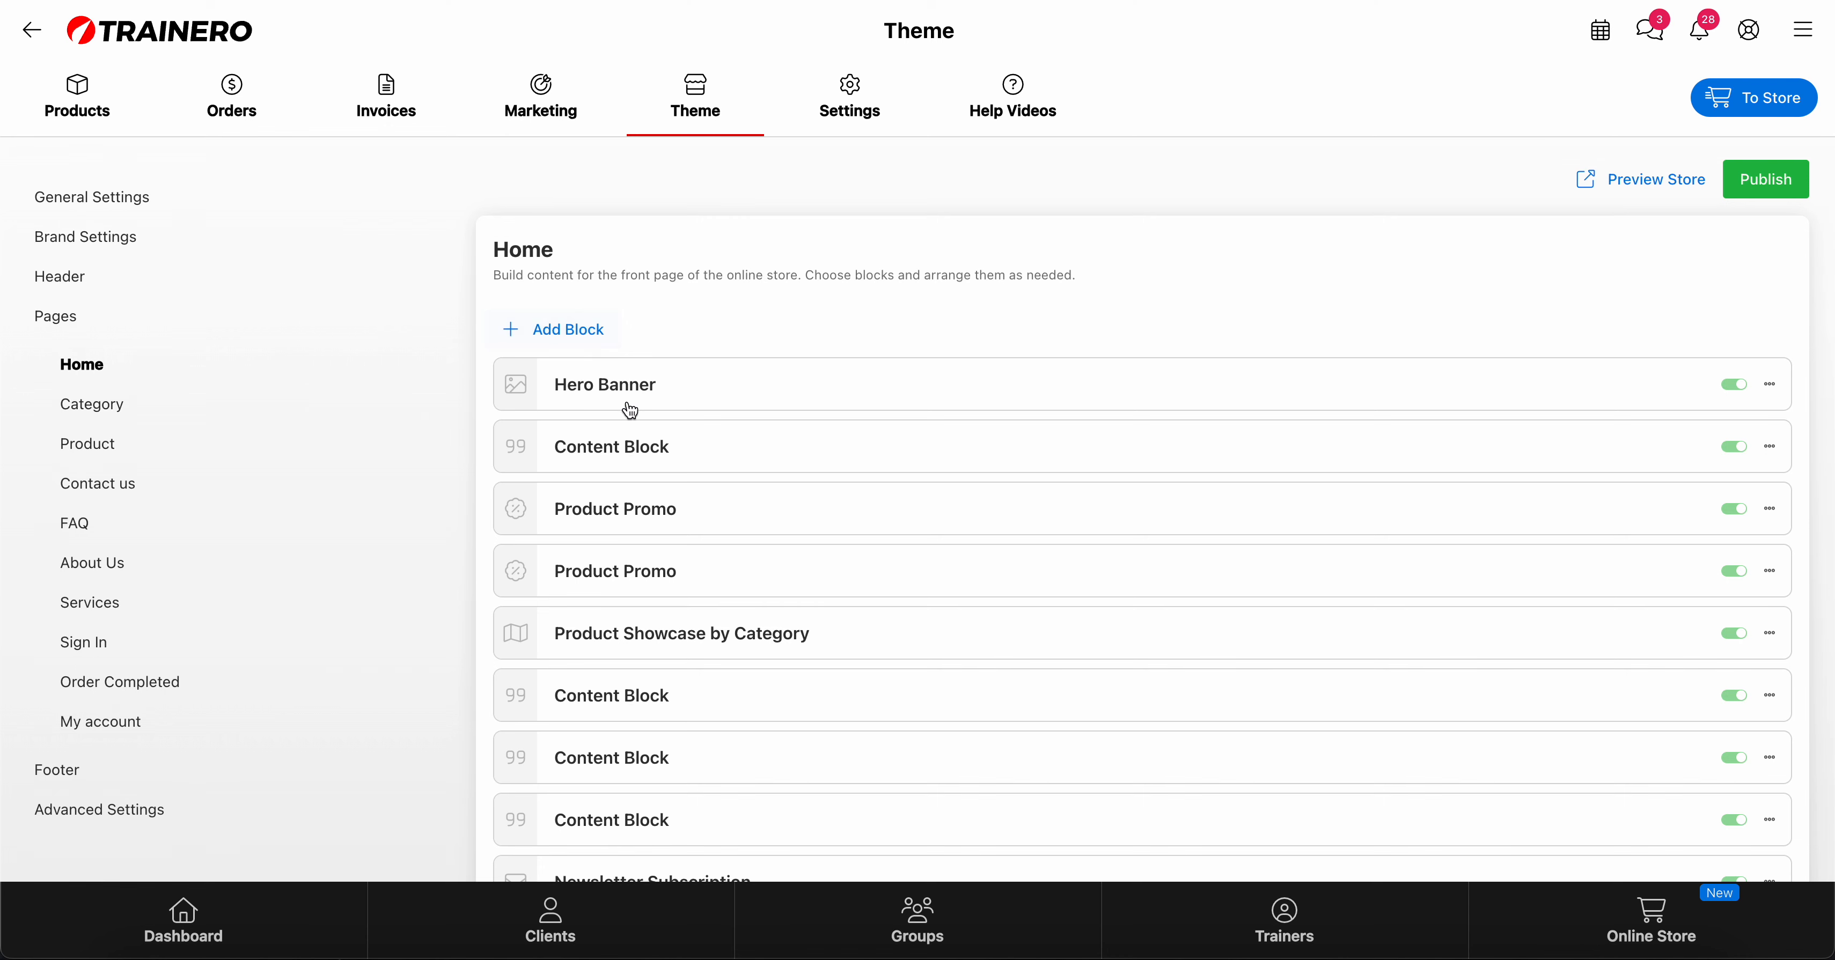
pyautogui.scroll(-3, 619, 517)
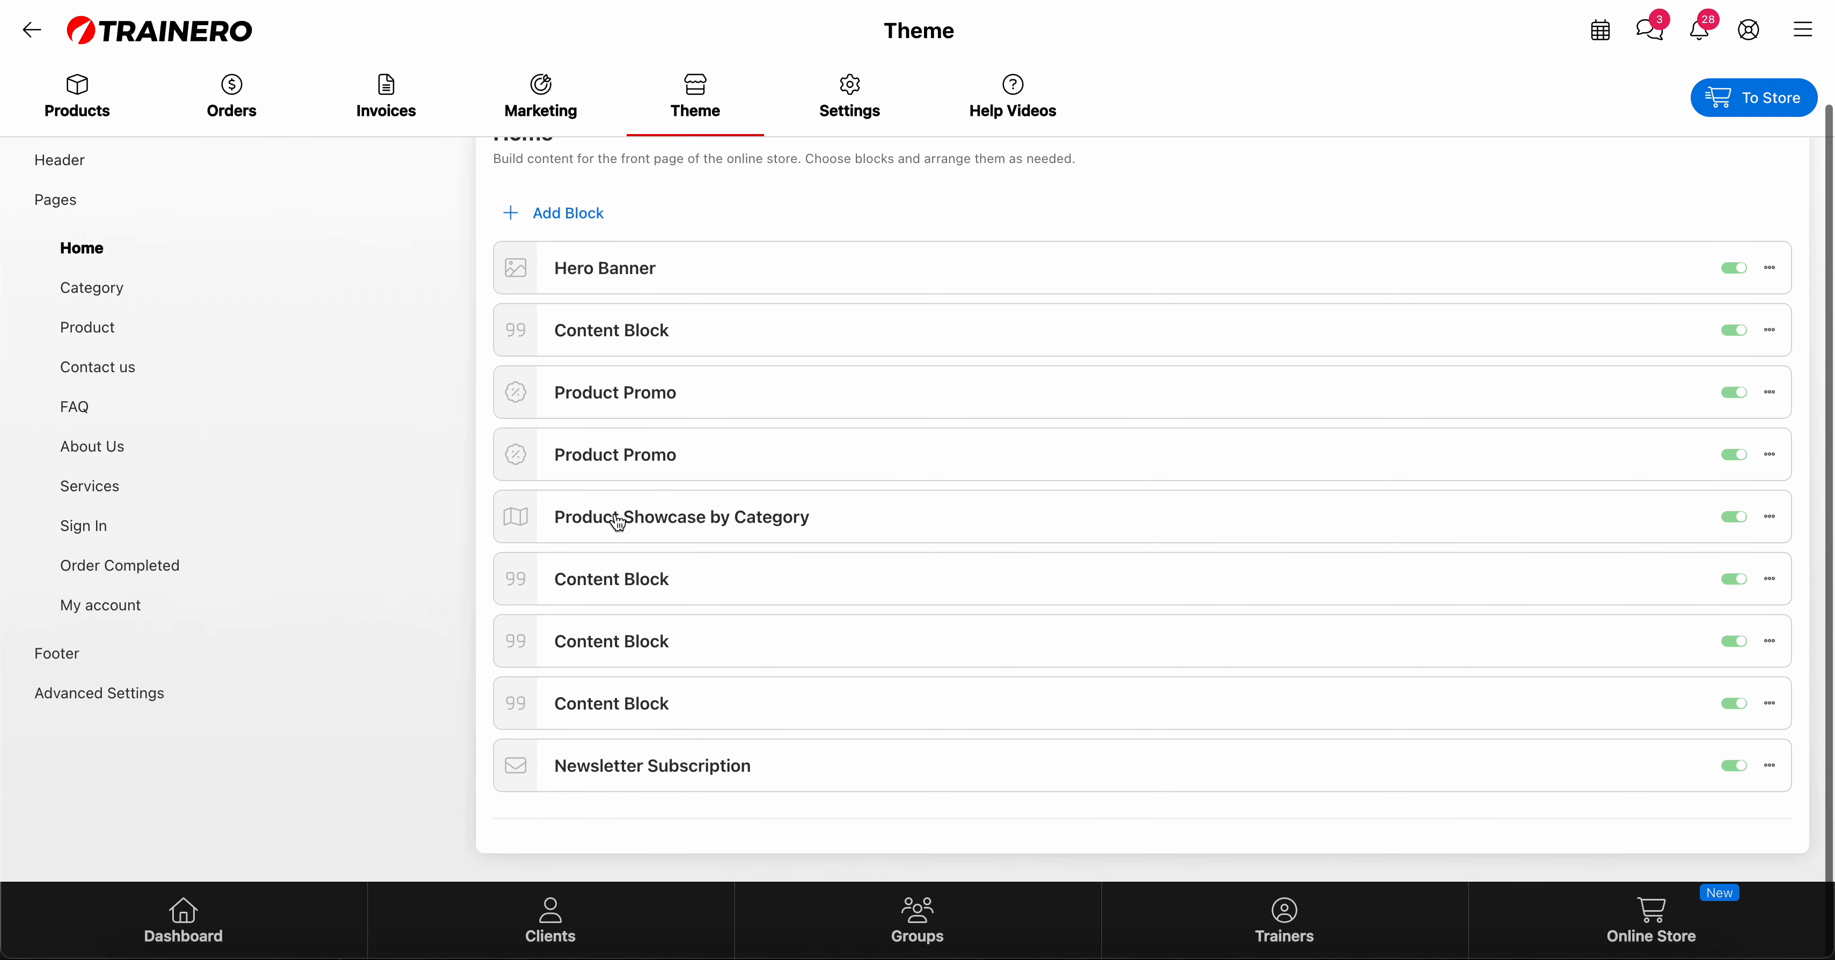
pyautogui.scroll(3, 676, 647)
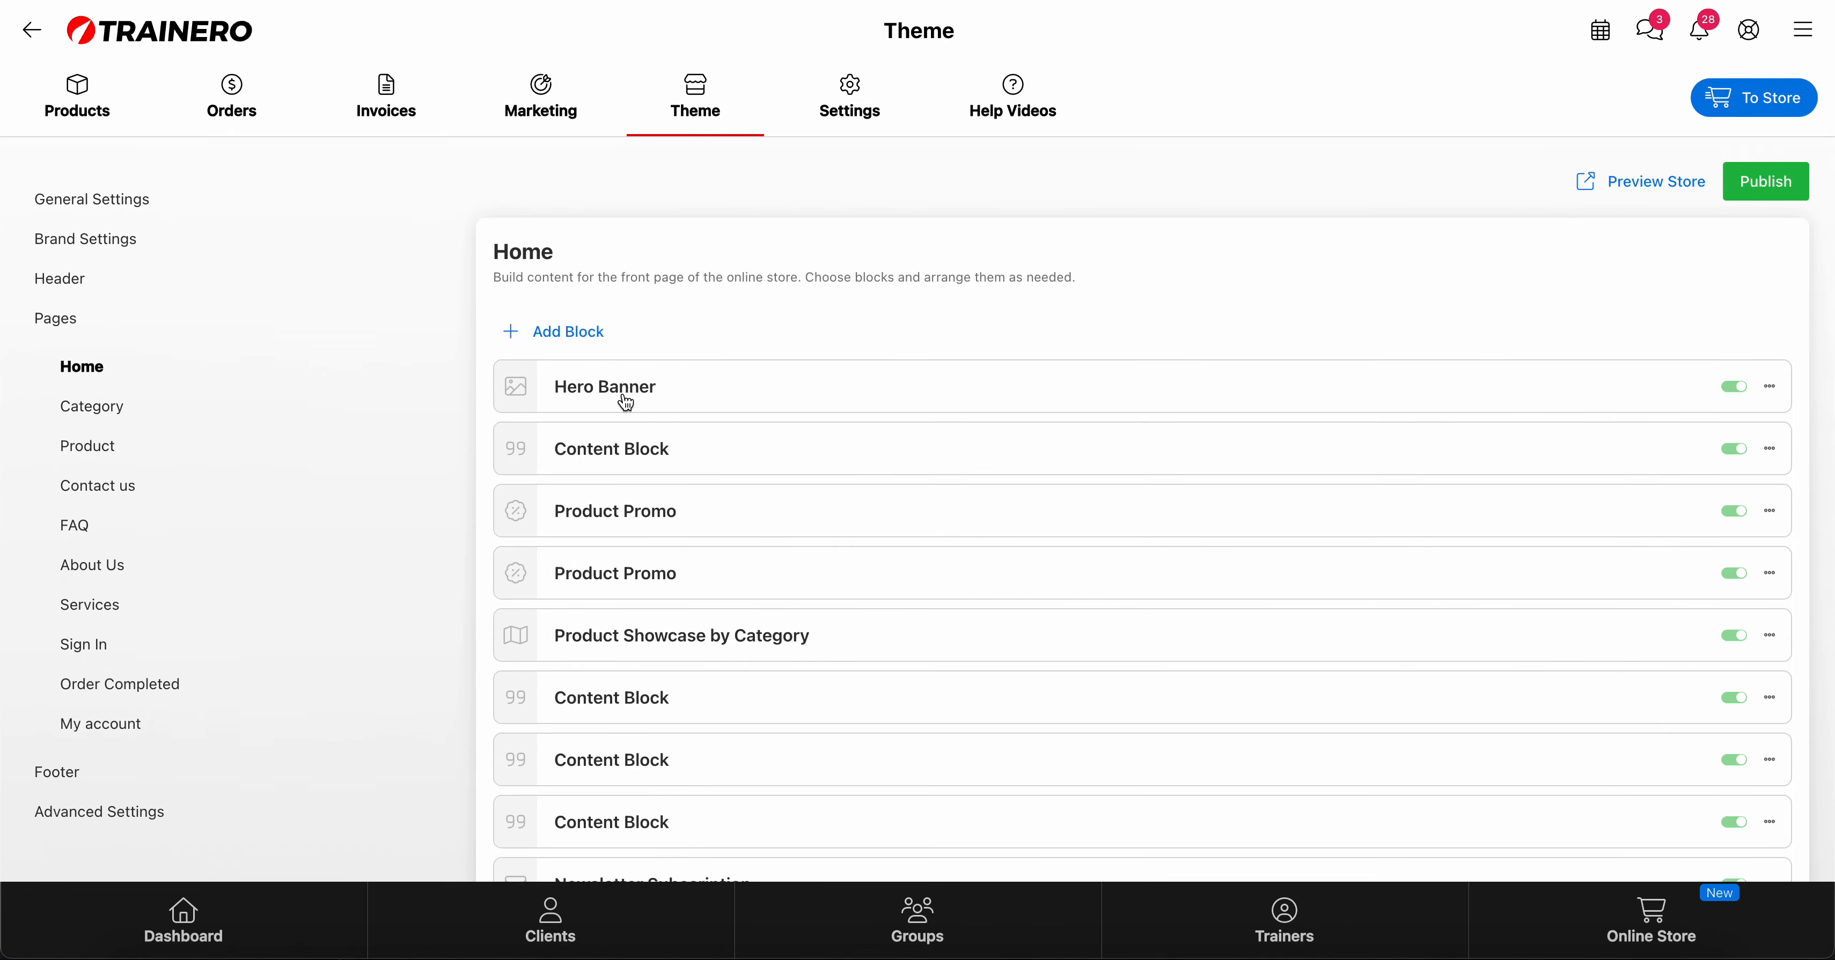
# Review the block types available for the Home page and view a new Hero Banner's blank settings without keeping the block
pyautogui.click(587, 336)
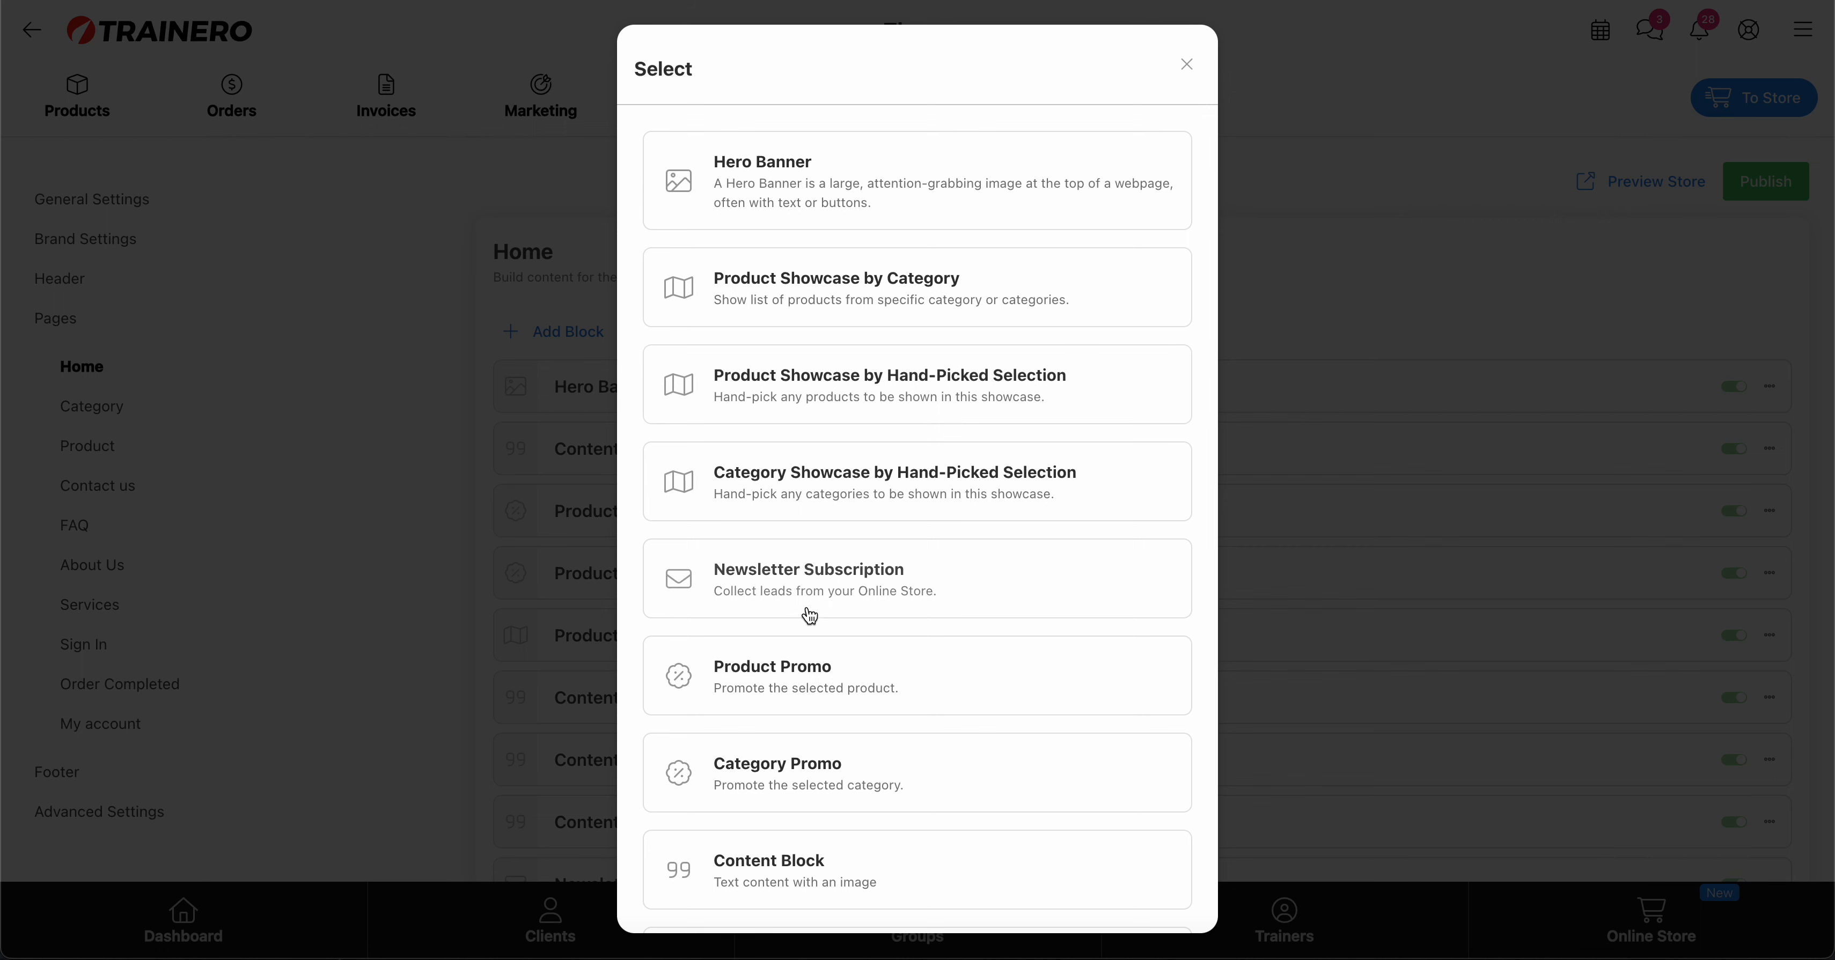
pyautogui.scroll(-3, 807, 709)
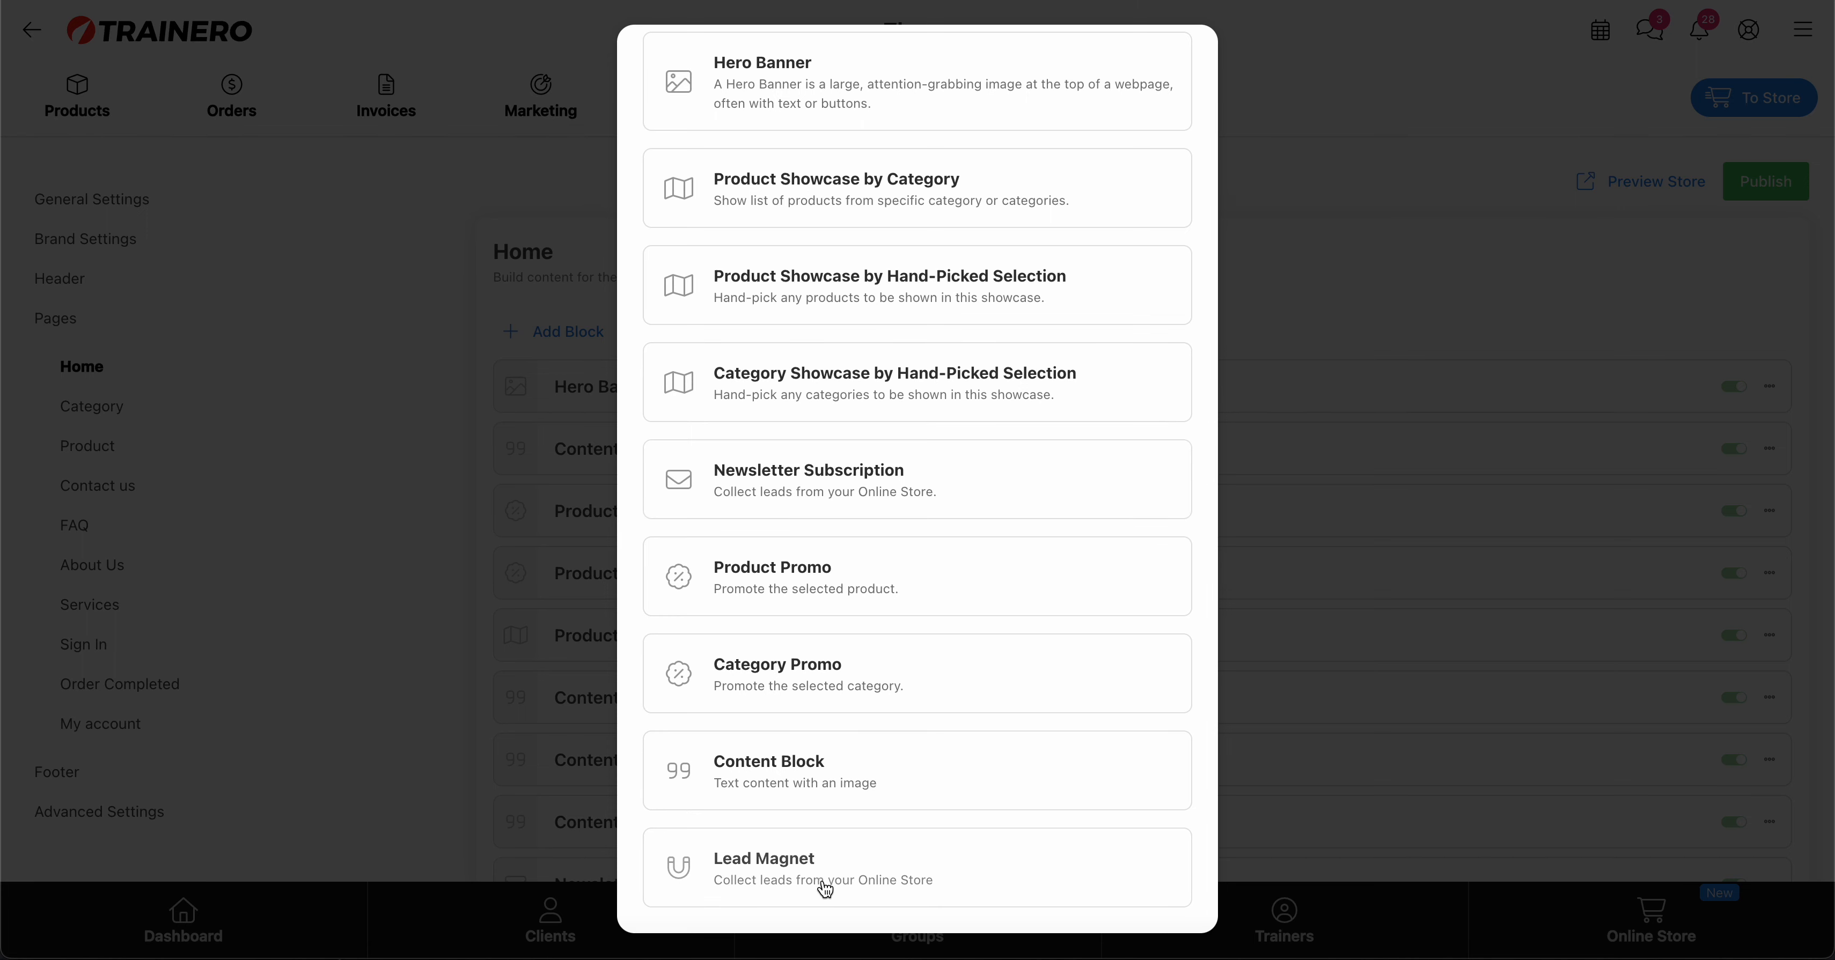
pyautogui.scroll(2, 806, 802)
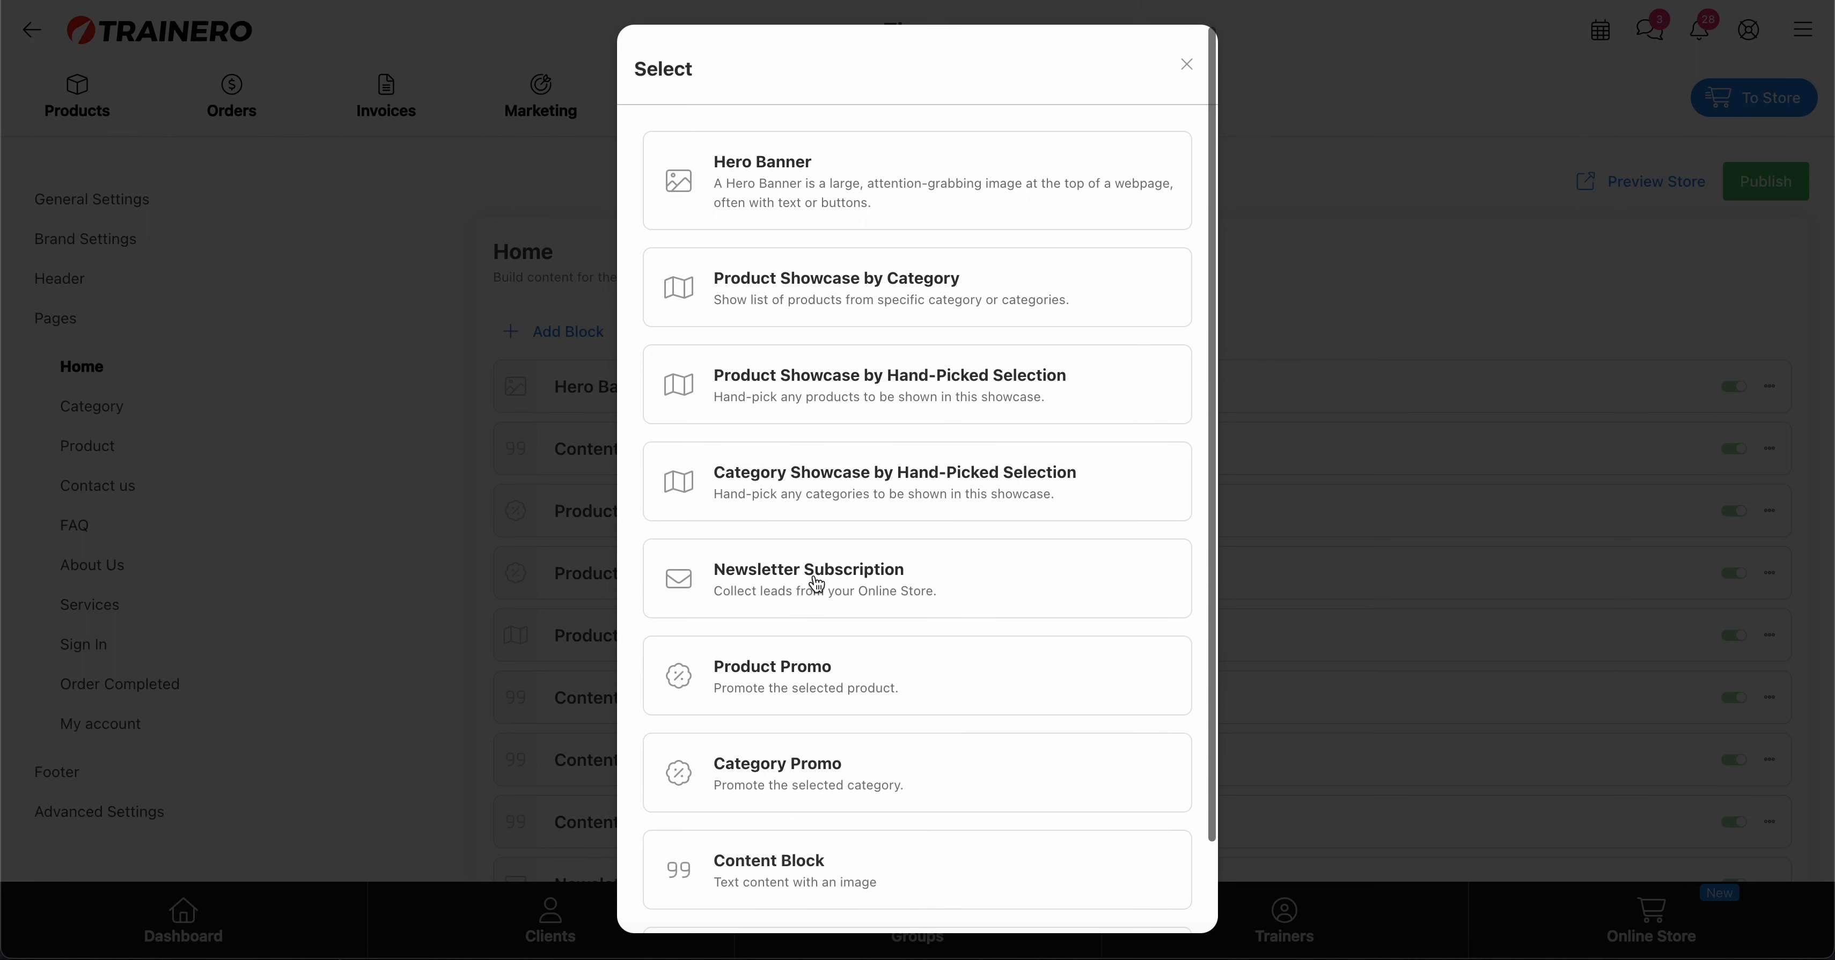
pyautogui.click(771, 172)
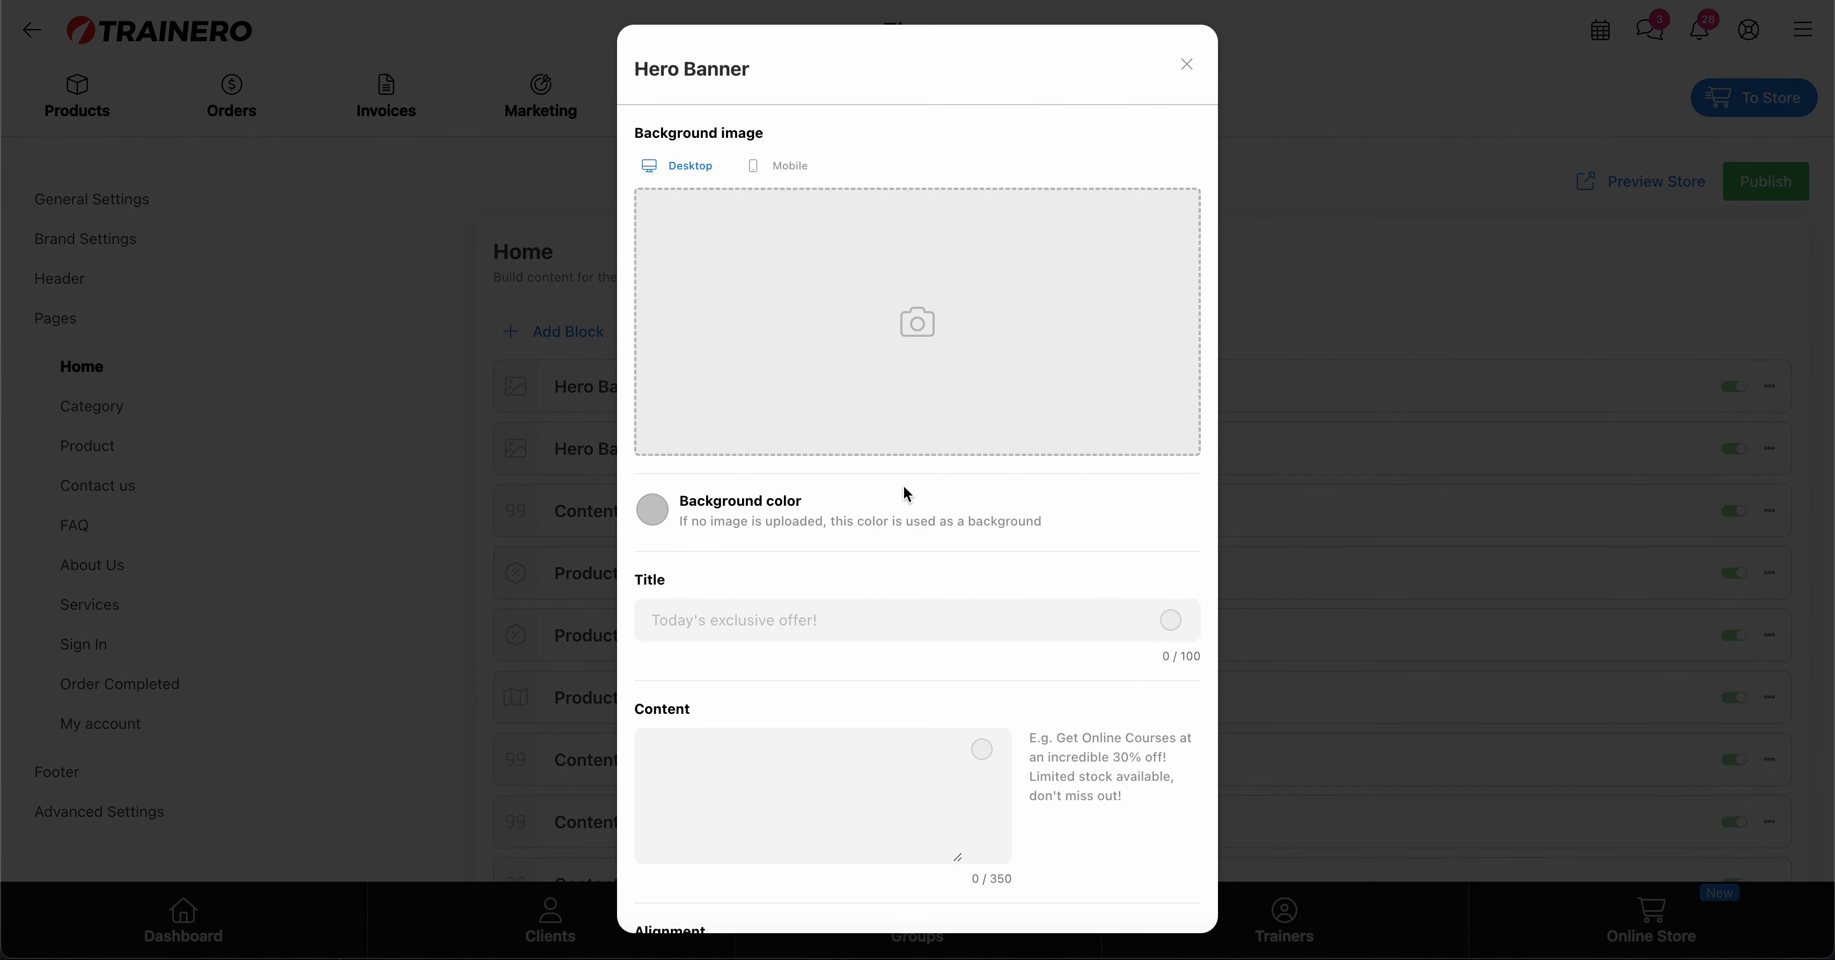
pyautogui.click(1185, 66)
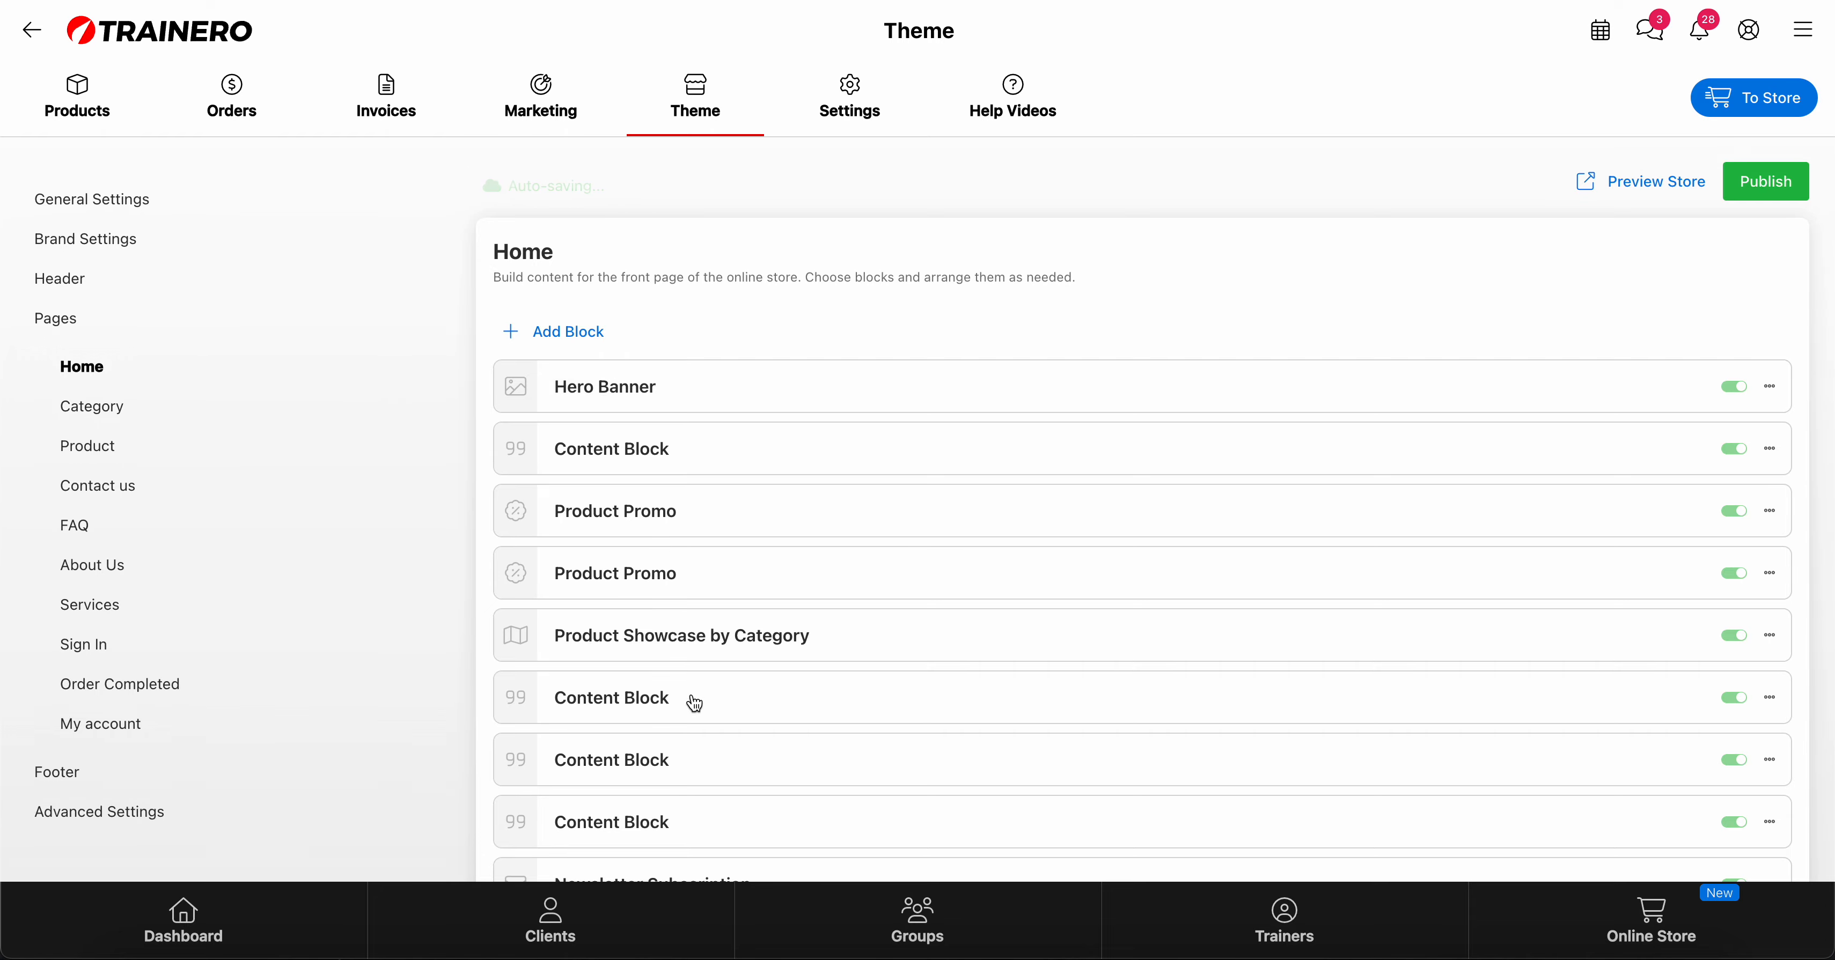
# Examine the settings of the existing Hero Banner block on the Home page, including its background image, title, content and alignment
pyautogui.click(630, 393)
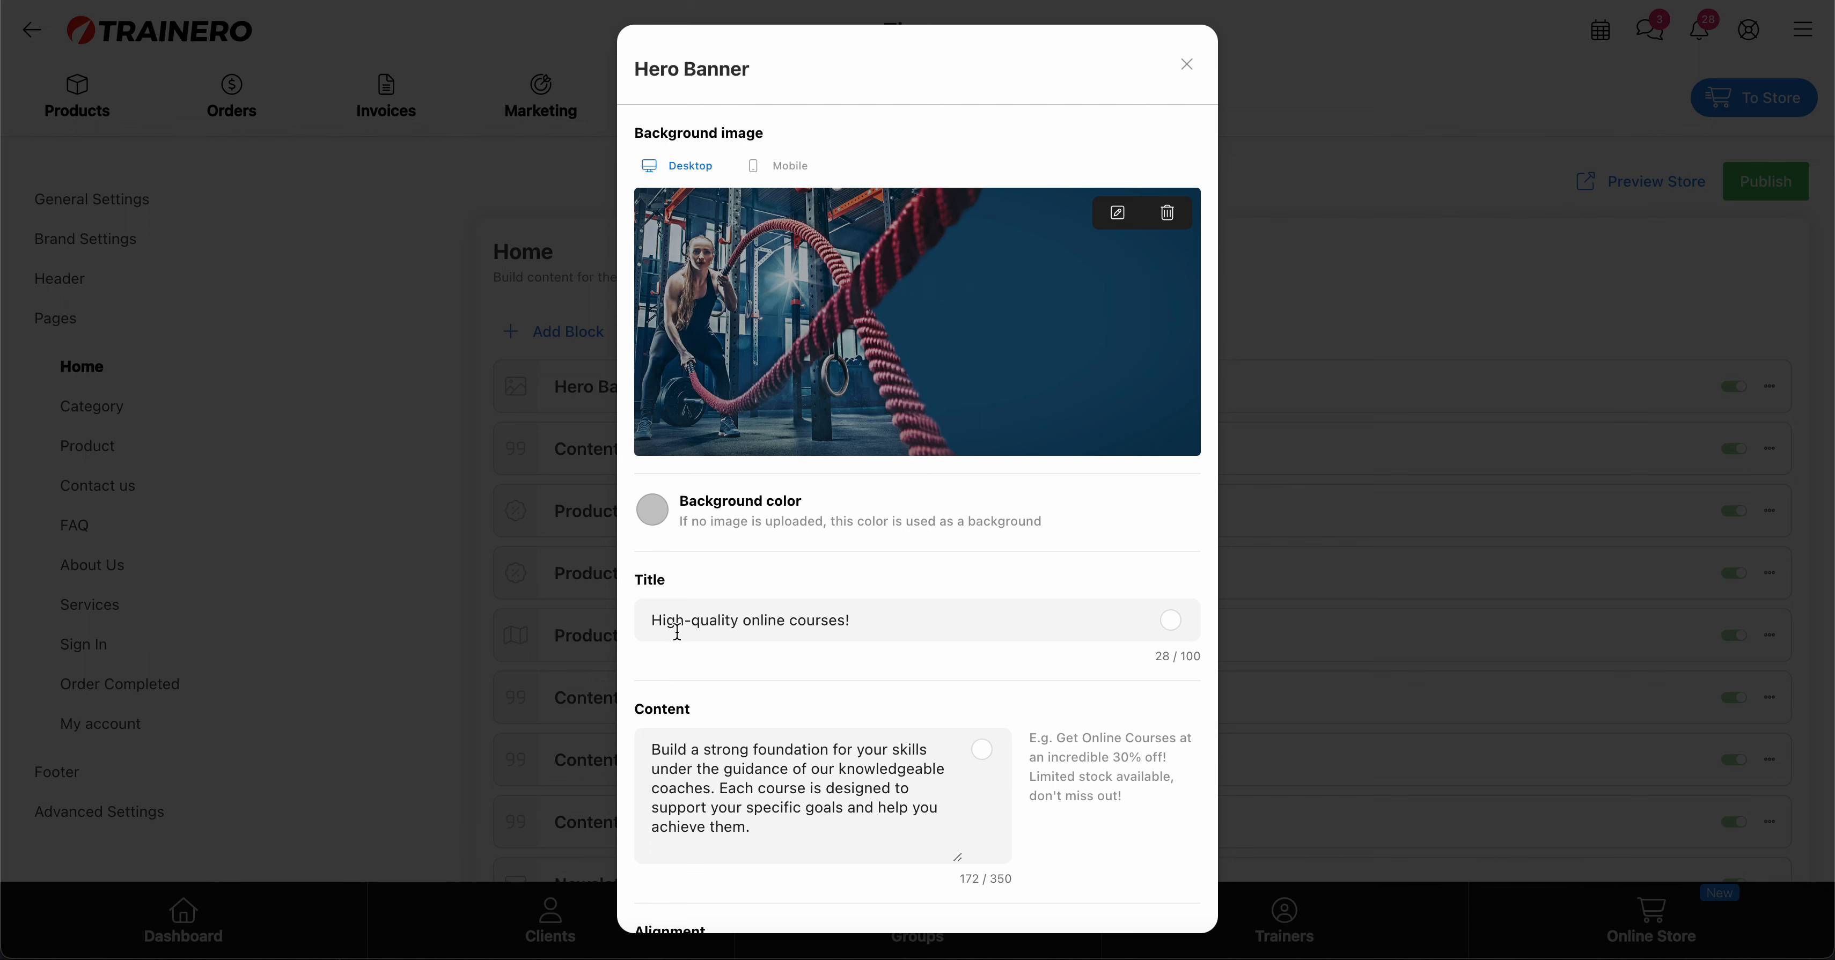
pyautogui.scroll(-2, 658, 706)
pyautogui.scroll(-1, 659, 706)
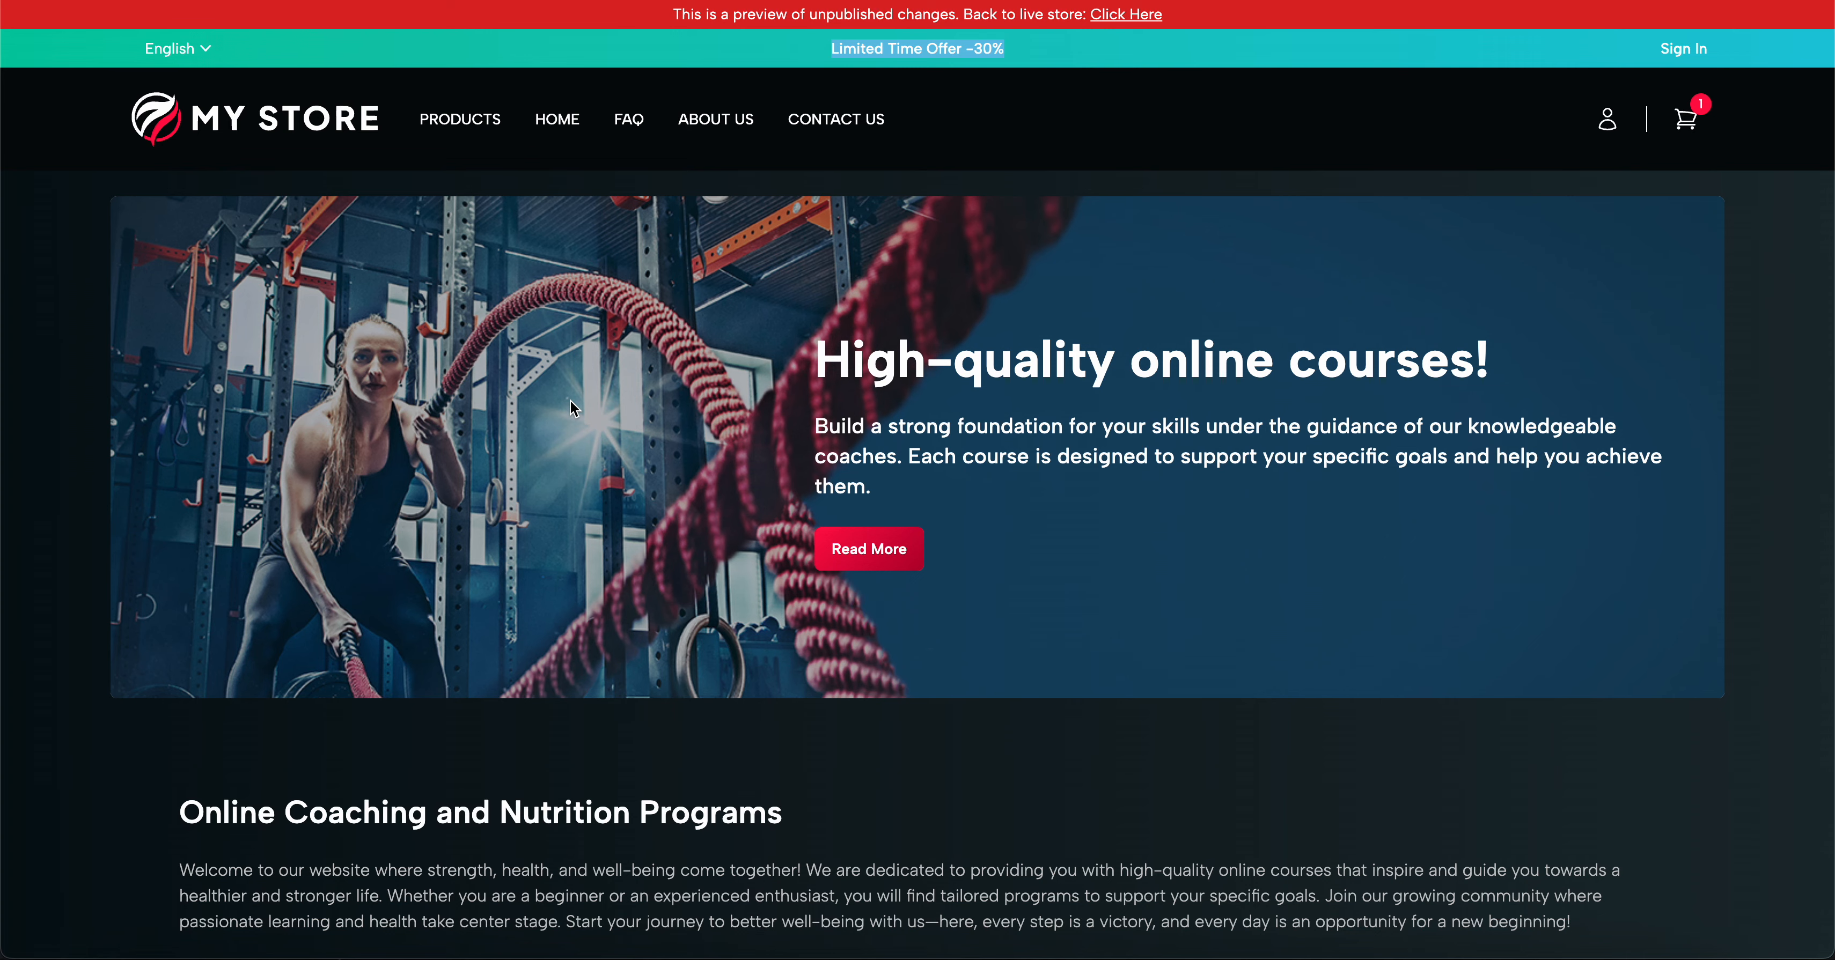
# Look through the home page's blocks in the store preview, then return to the editor and close the Hero Banner settings
pyautogui.scroll(-10, 574, 408)
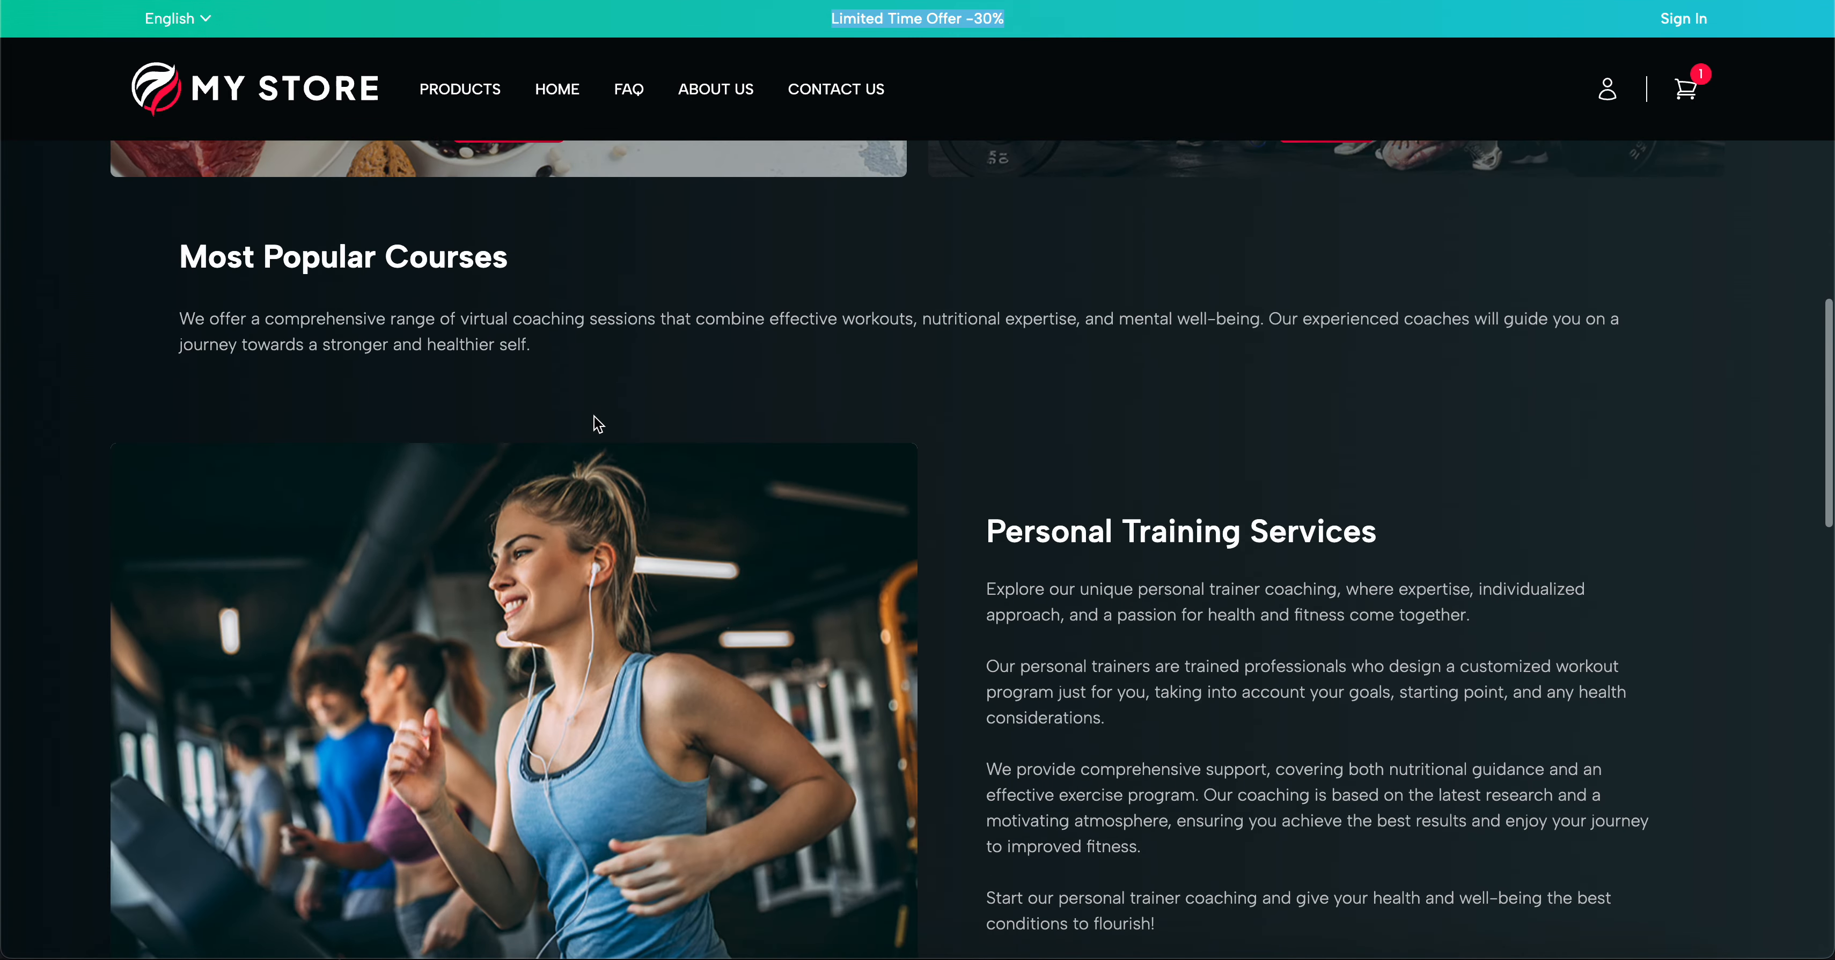
pyautogui.scroll(3, 597, 424)
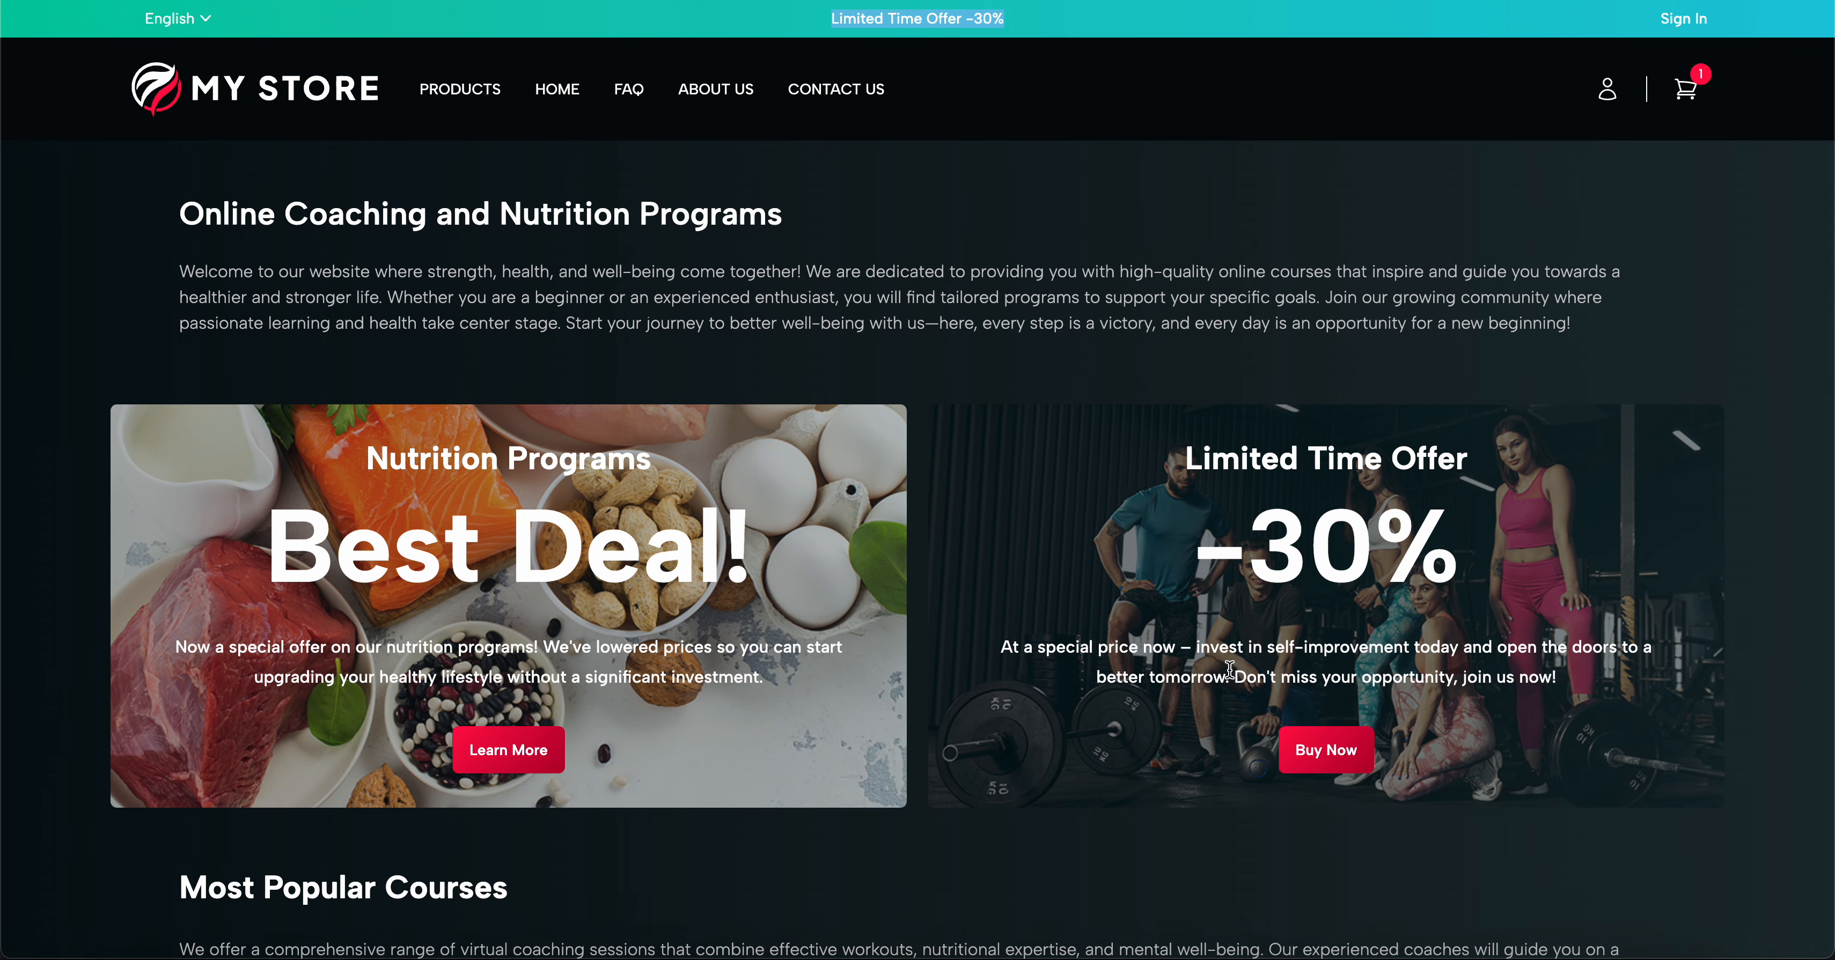
pyautogui.scroll(-5, 1232, 677)
pyautogui.scroll(-5, 1233, 677)
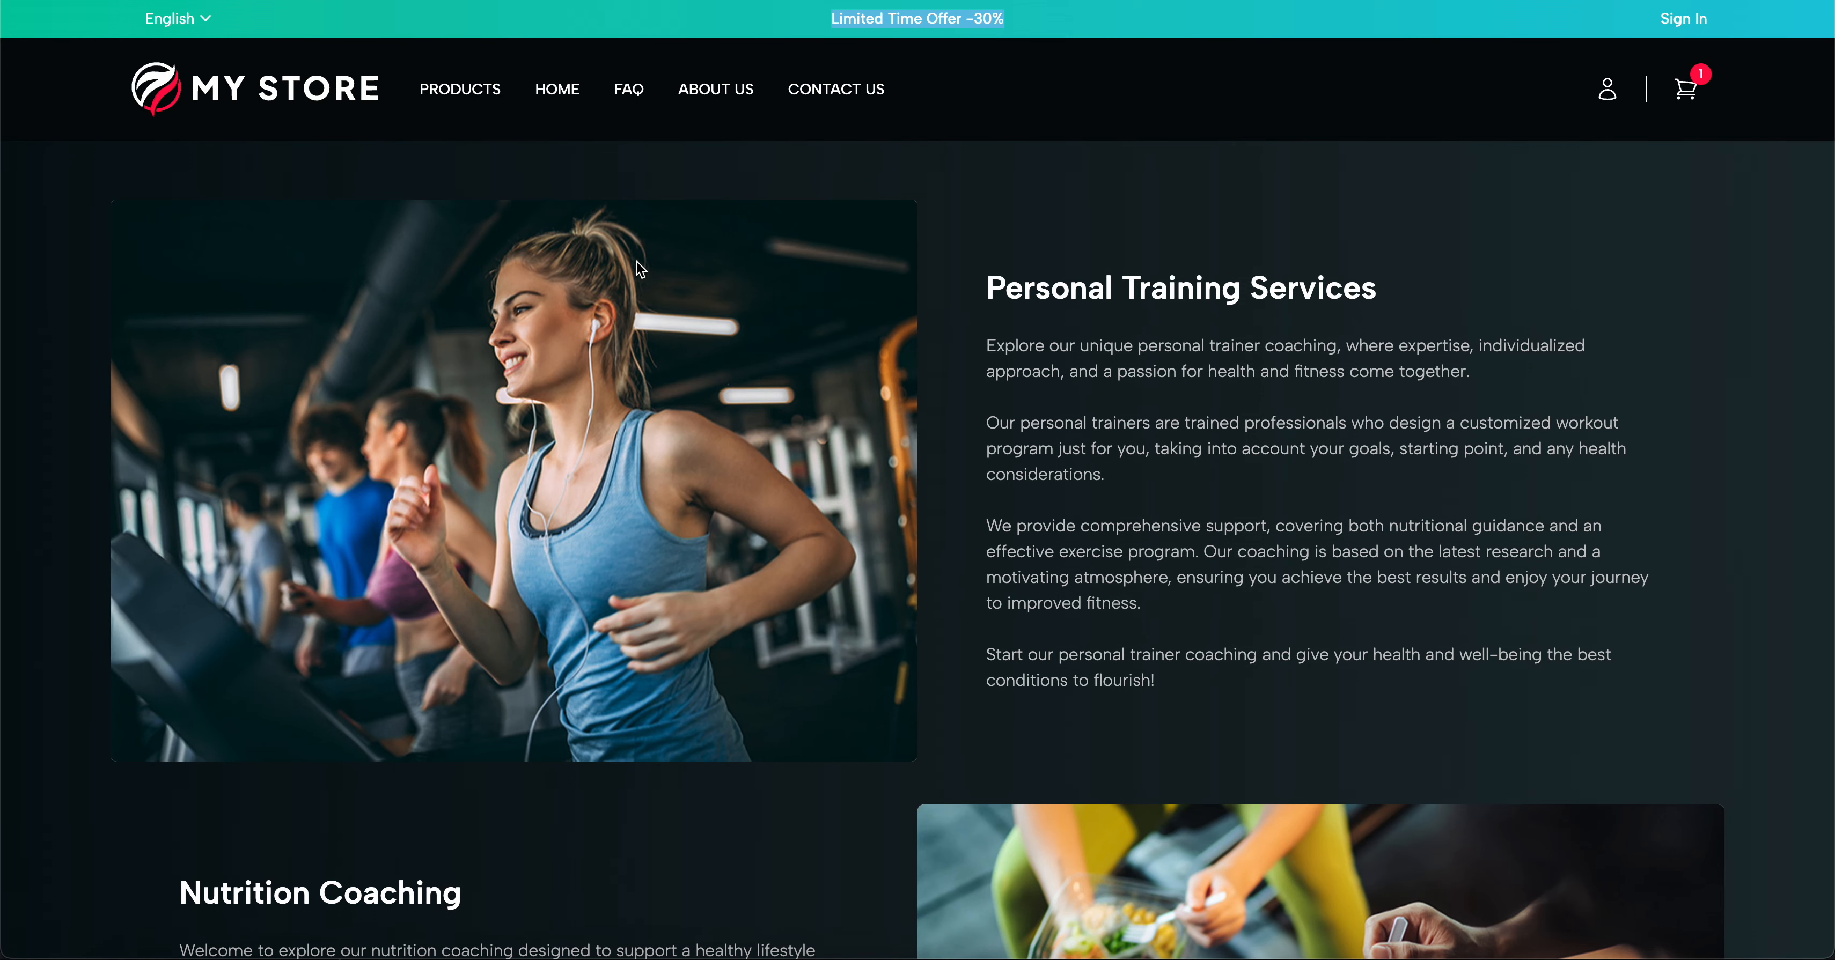
pyautogui.scroll(6, 698, 344)
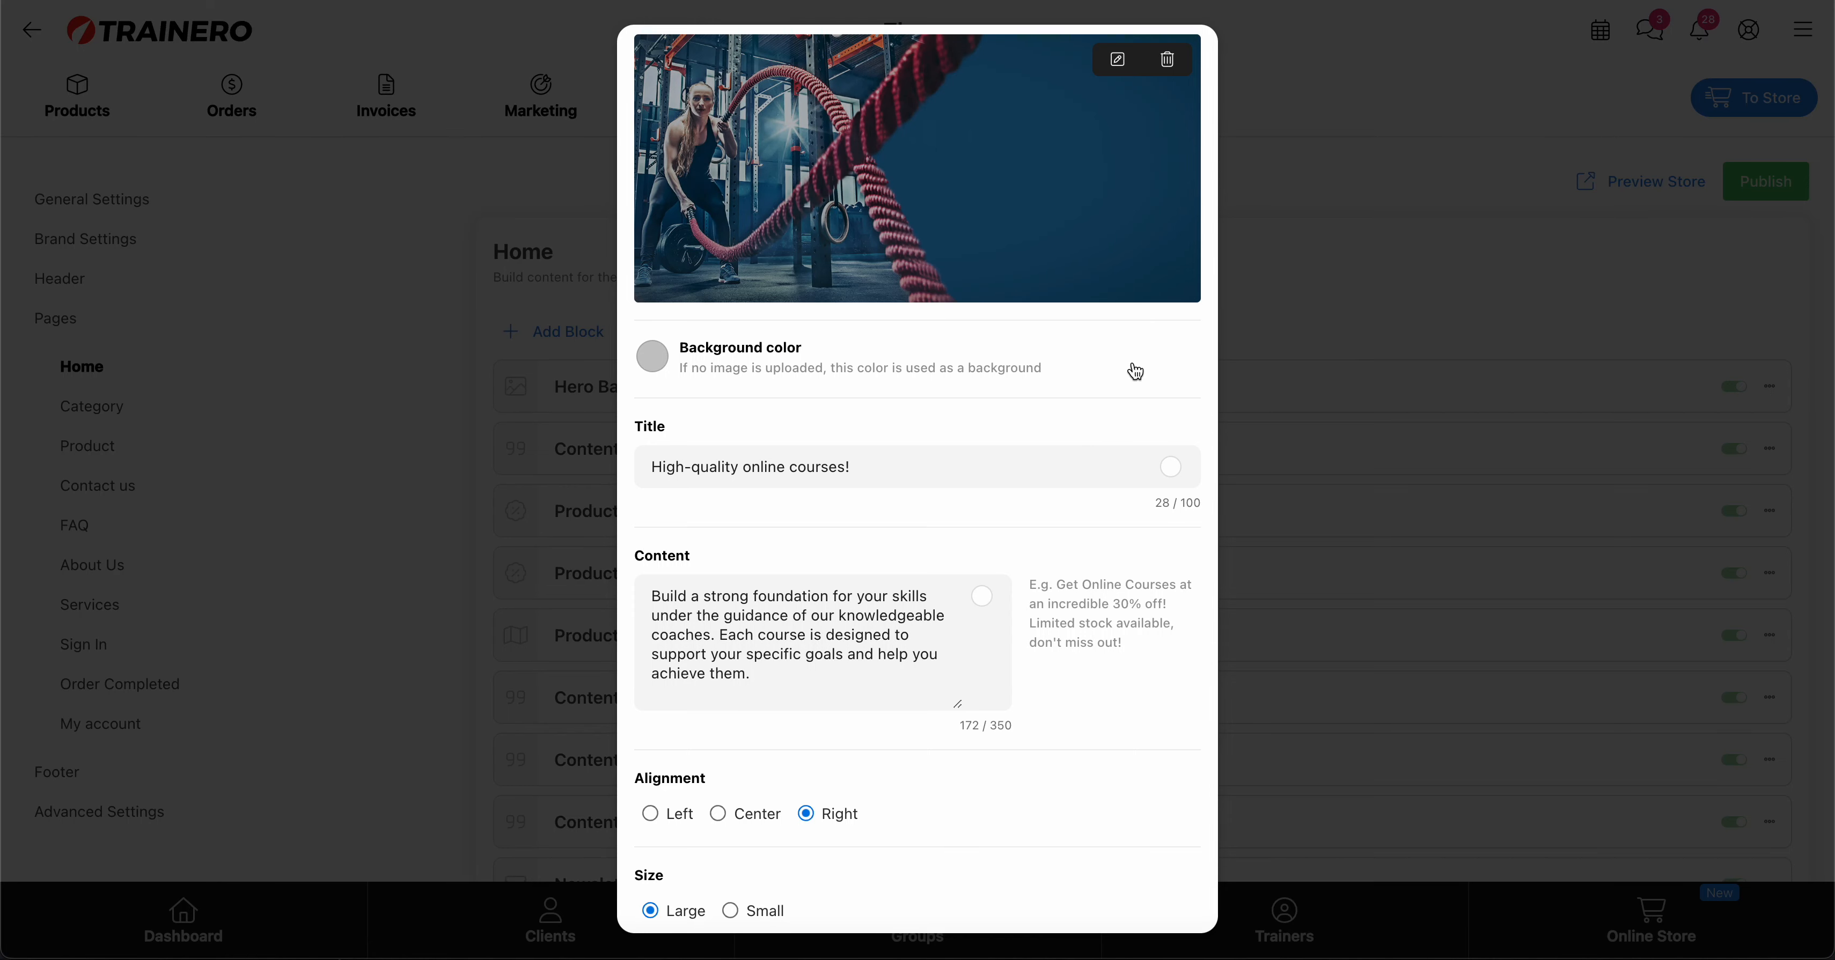
pyautogui.scroll(-5, 1130, 369)
pyautogui.click(700, 892)
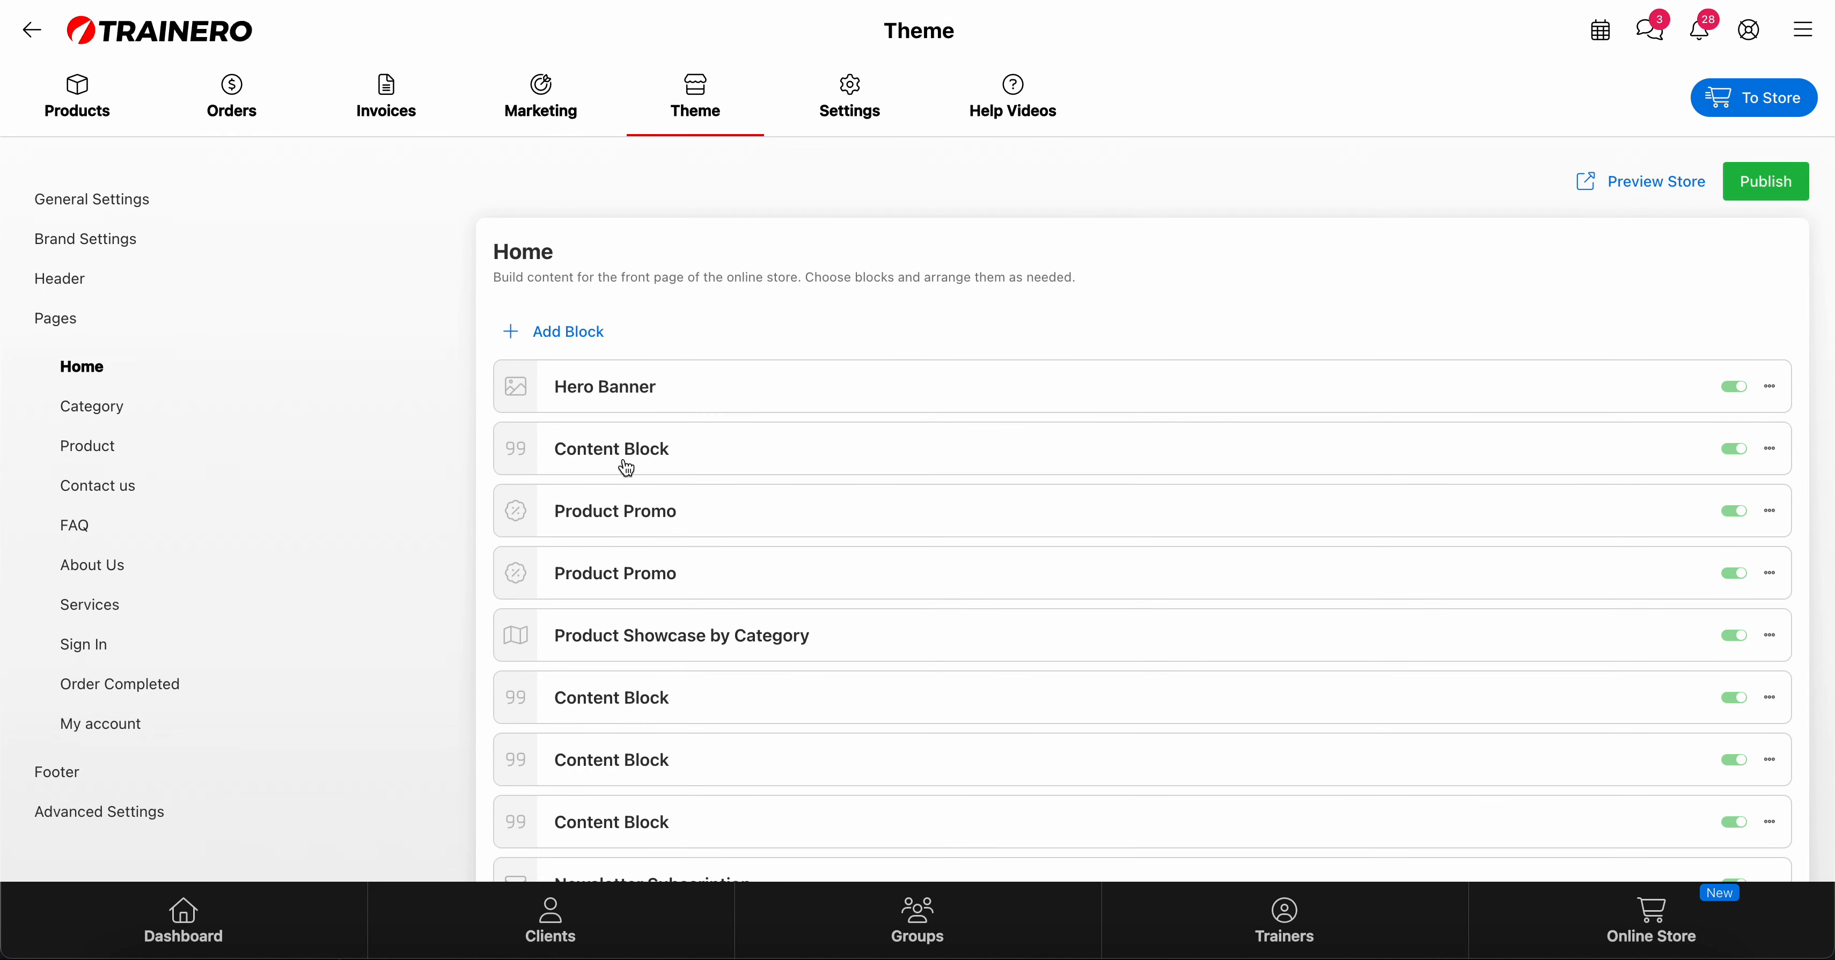
# Disable the Home page's Hero Banner block, check the result in the store preview and return to the editor
pyautogui.click(1734, 387)
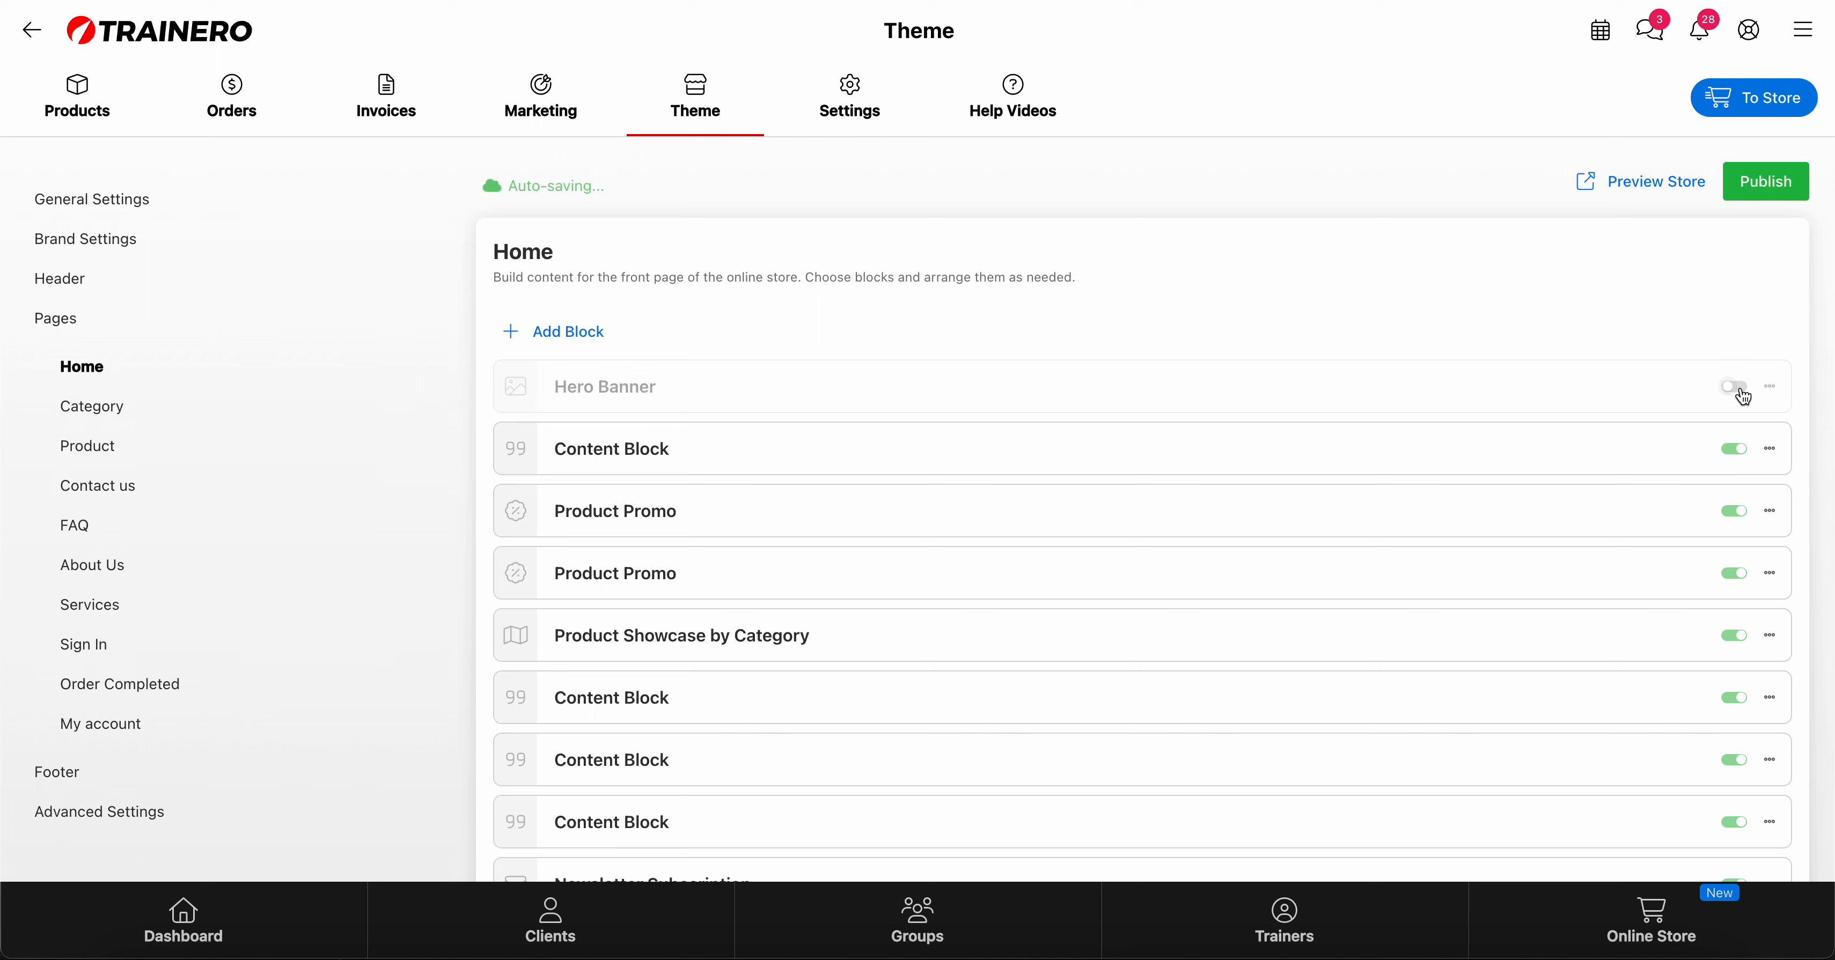
pyautogui.click(1658, 189)
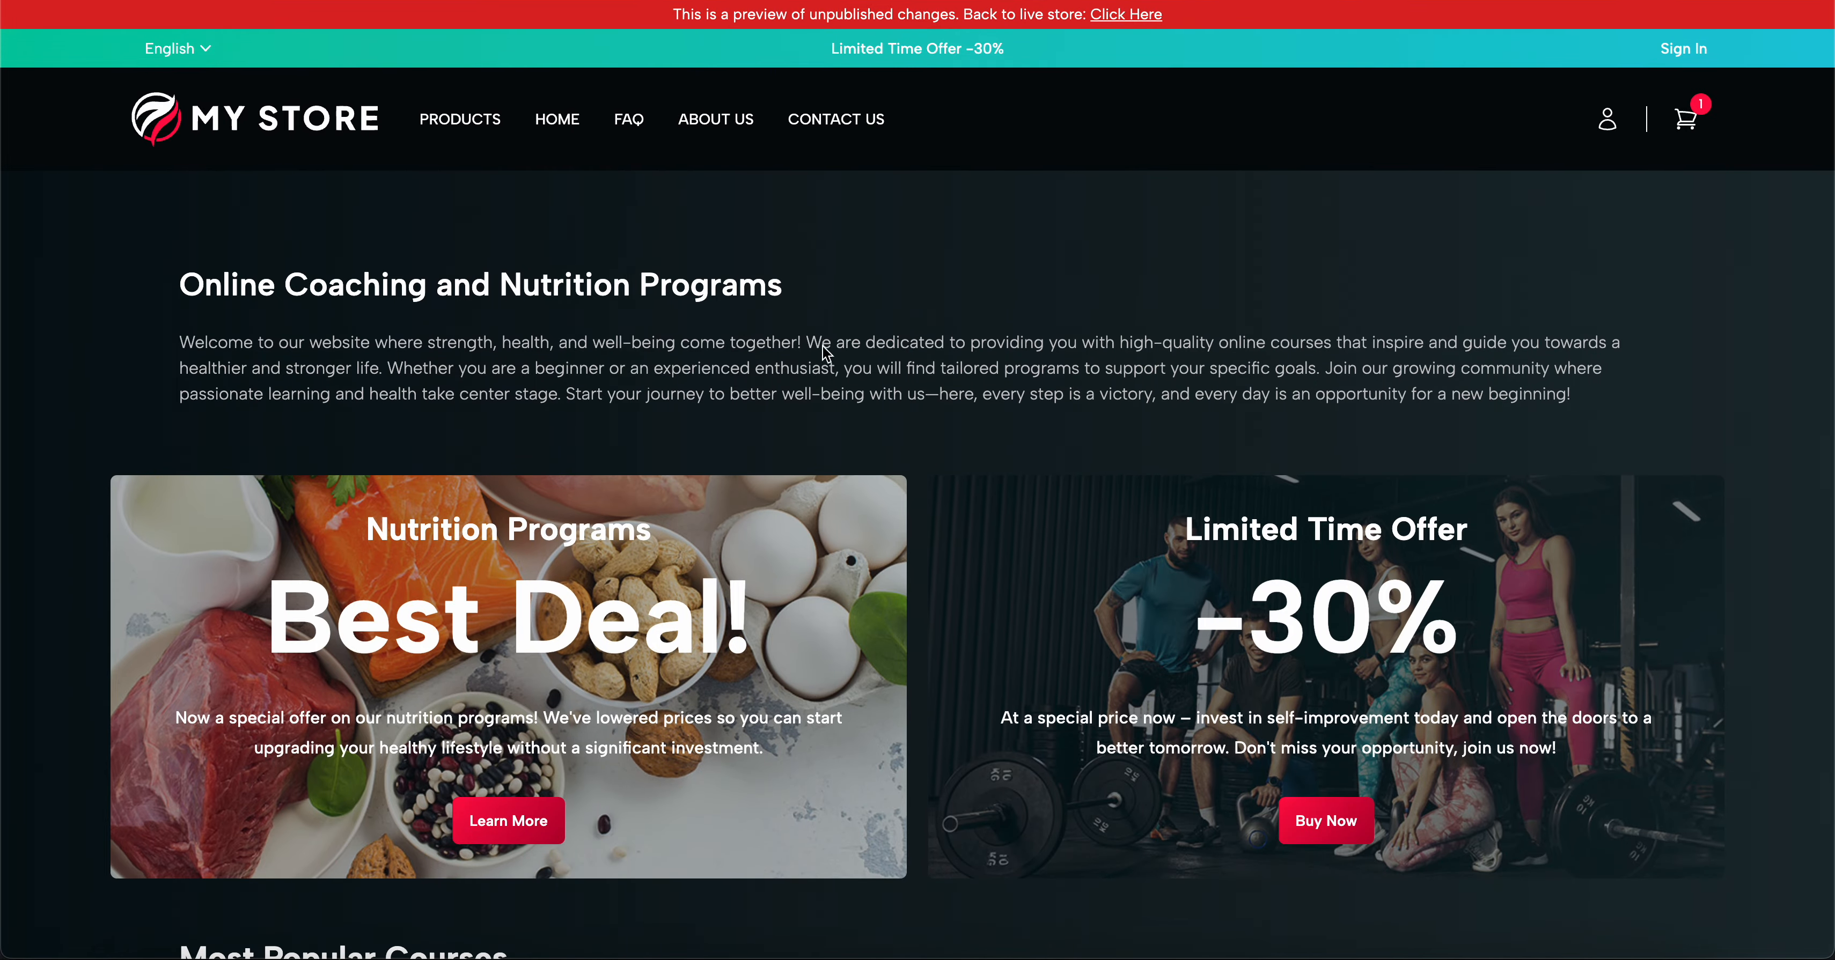
pyautogui.click(765, 2)
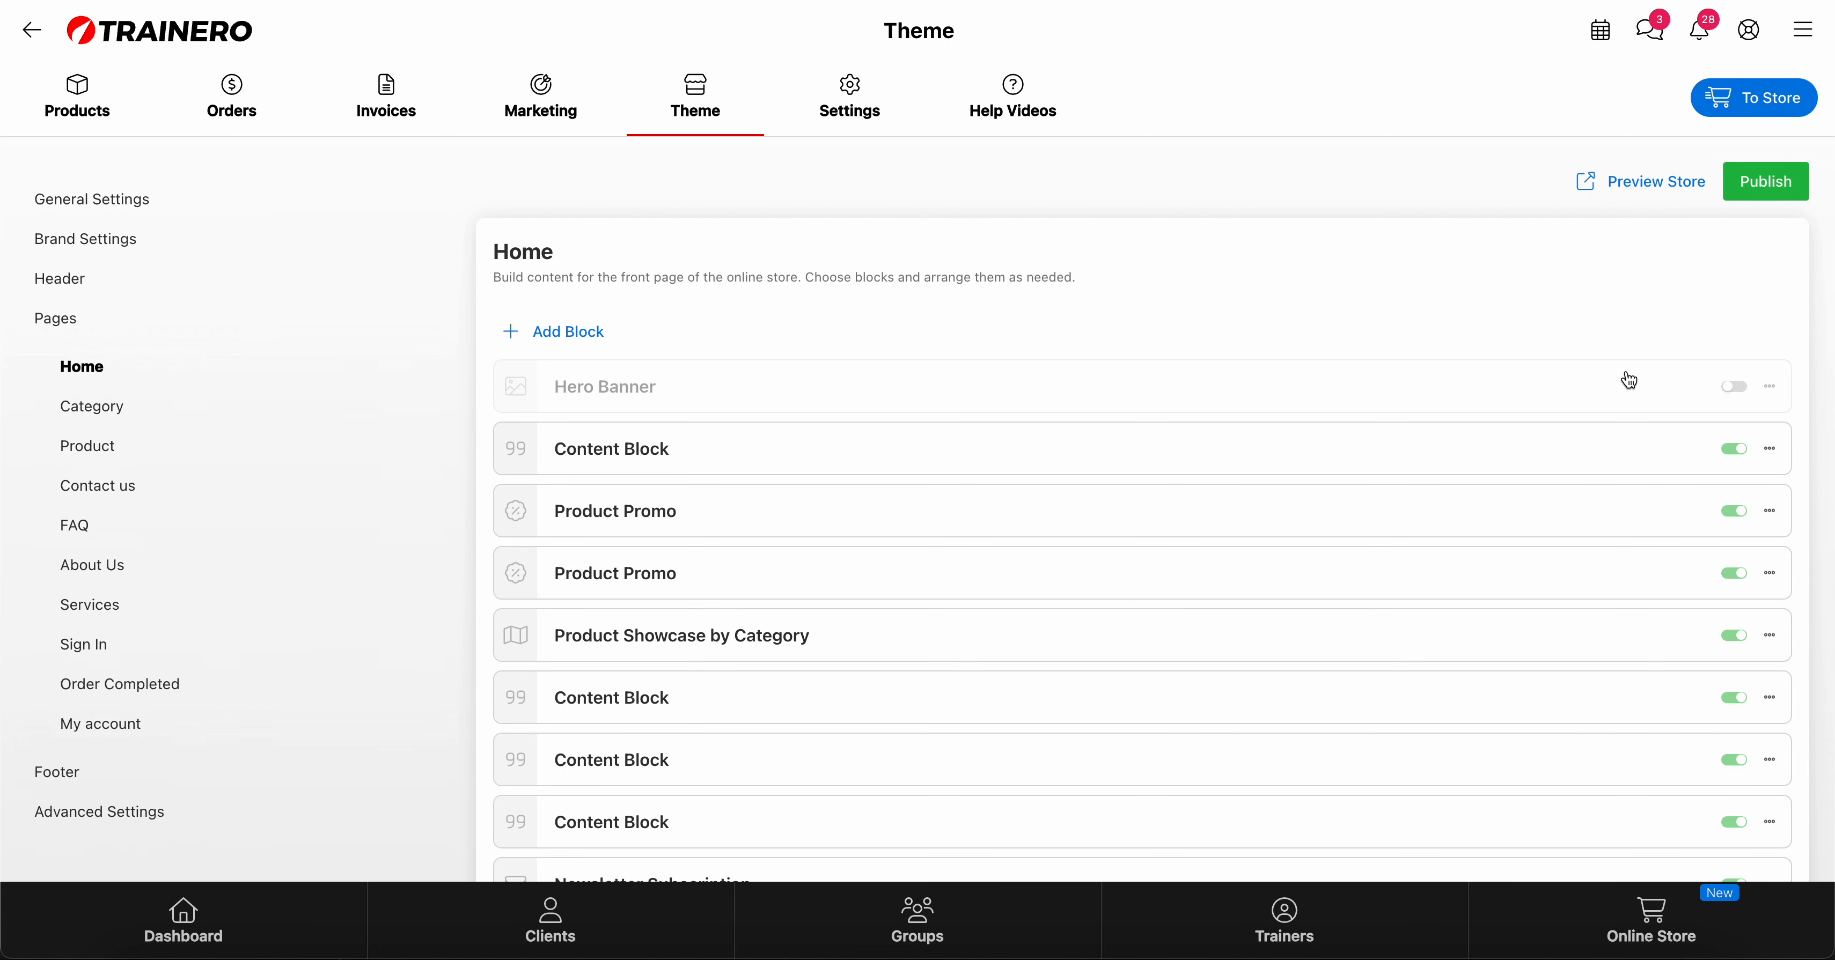
# Re-enable the Hero Banner block, check the home page in the store preview and close the preview
pyautogui.click(1738, 388)
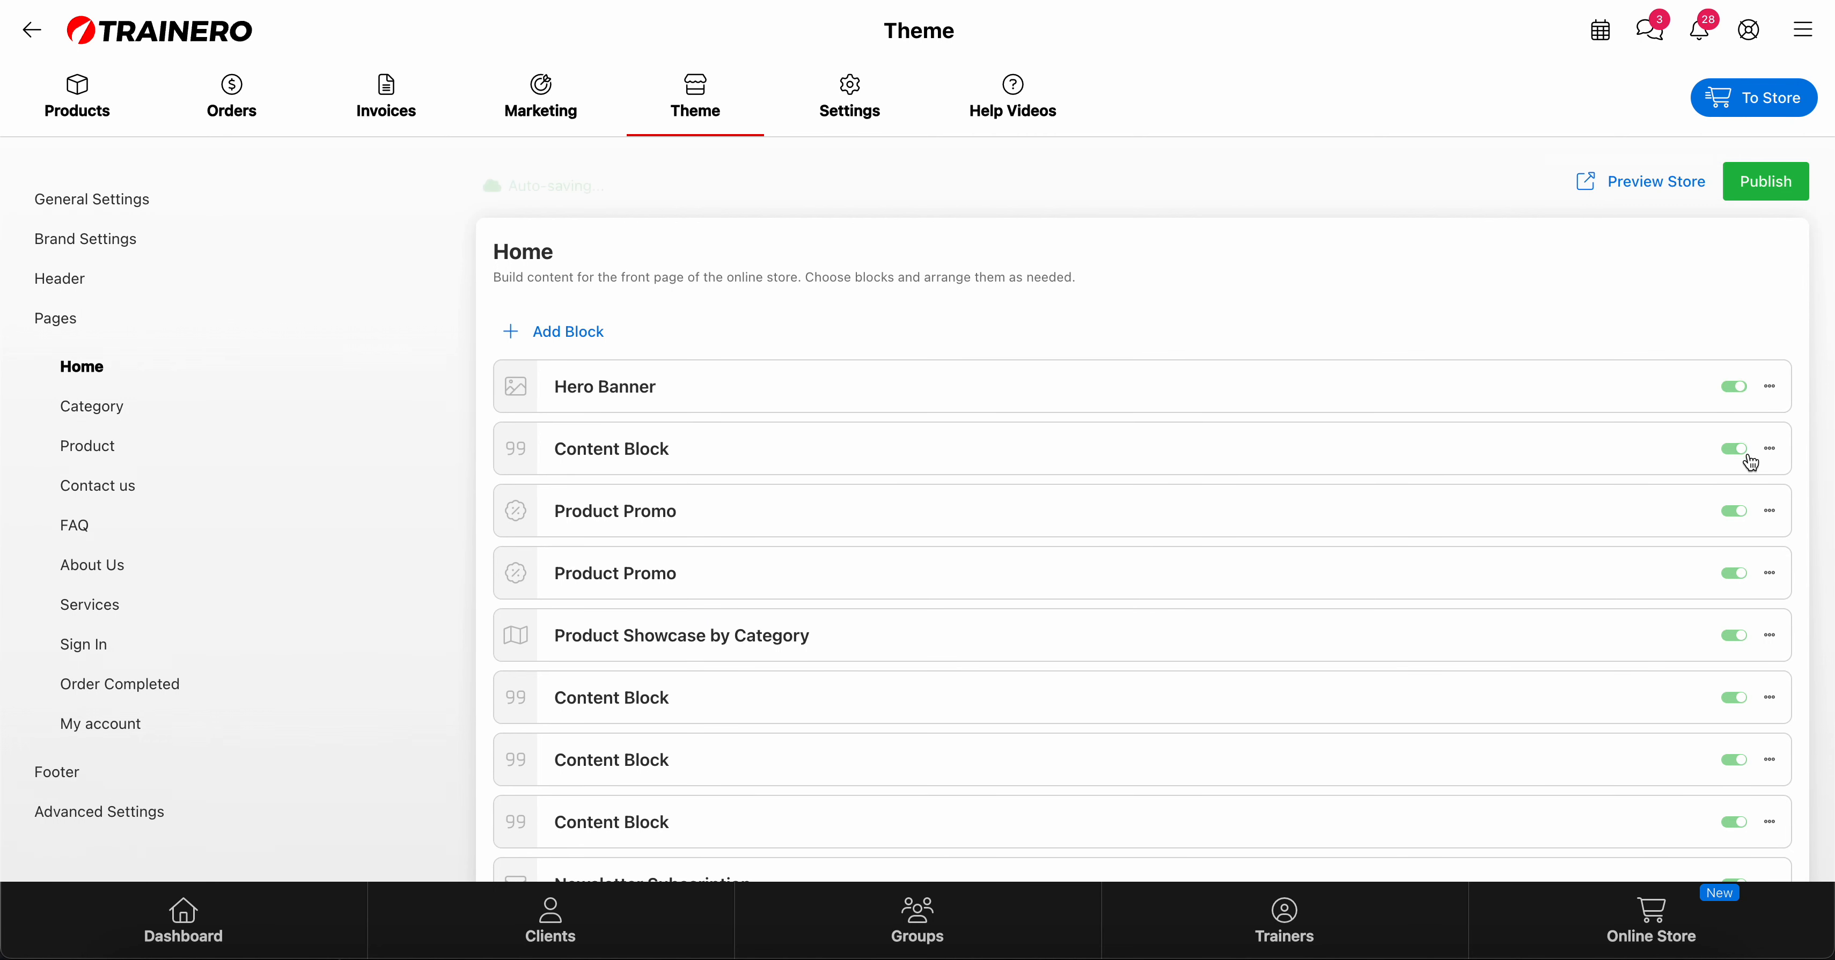
pyautogui.click(1673, 191)
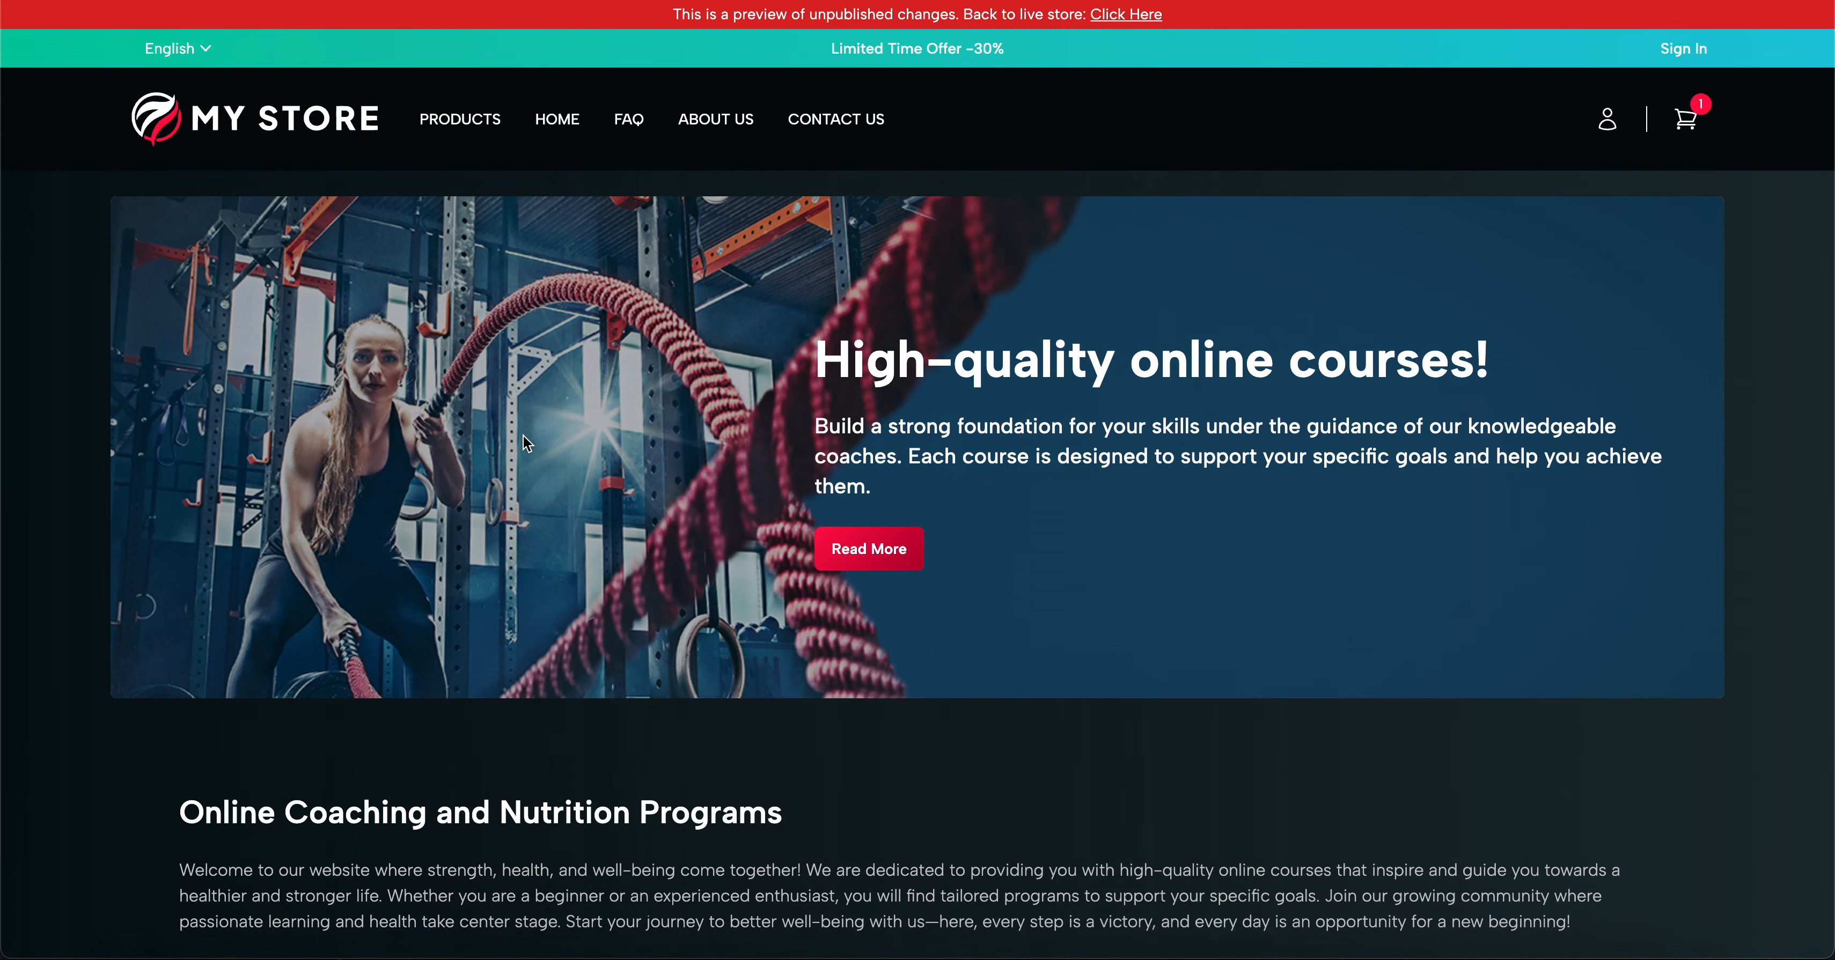
pyautogui.press('super+w')
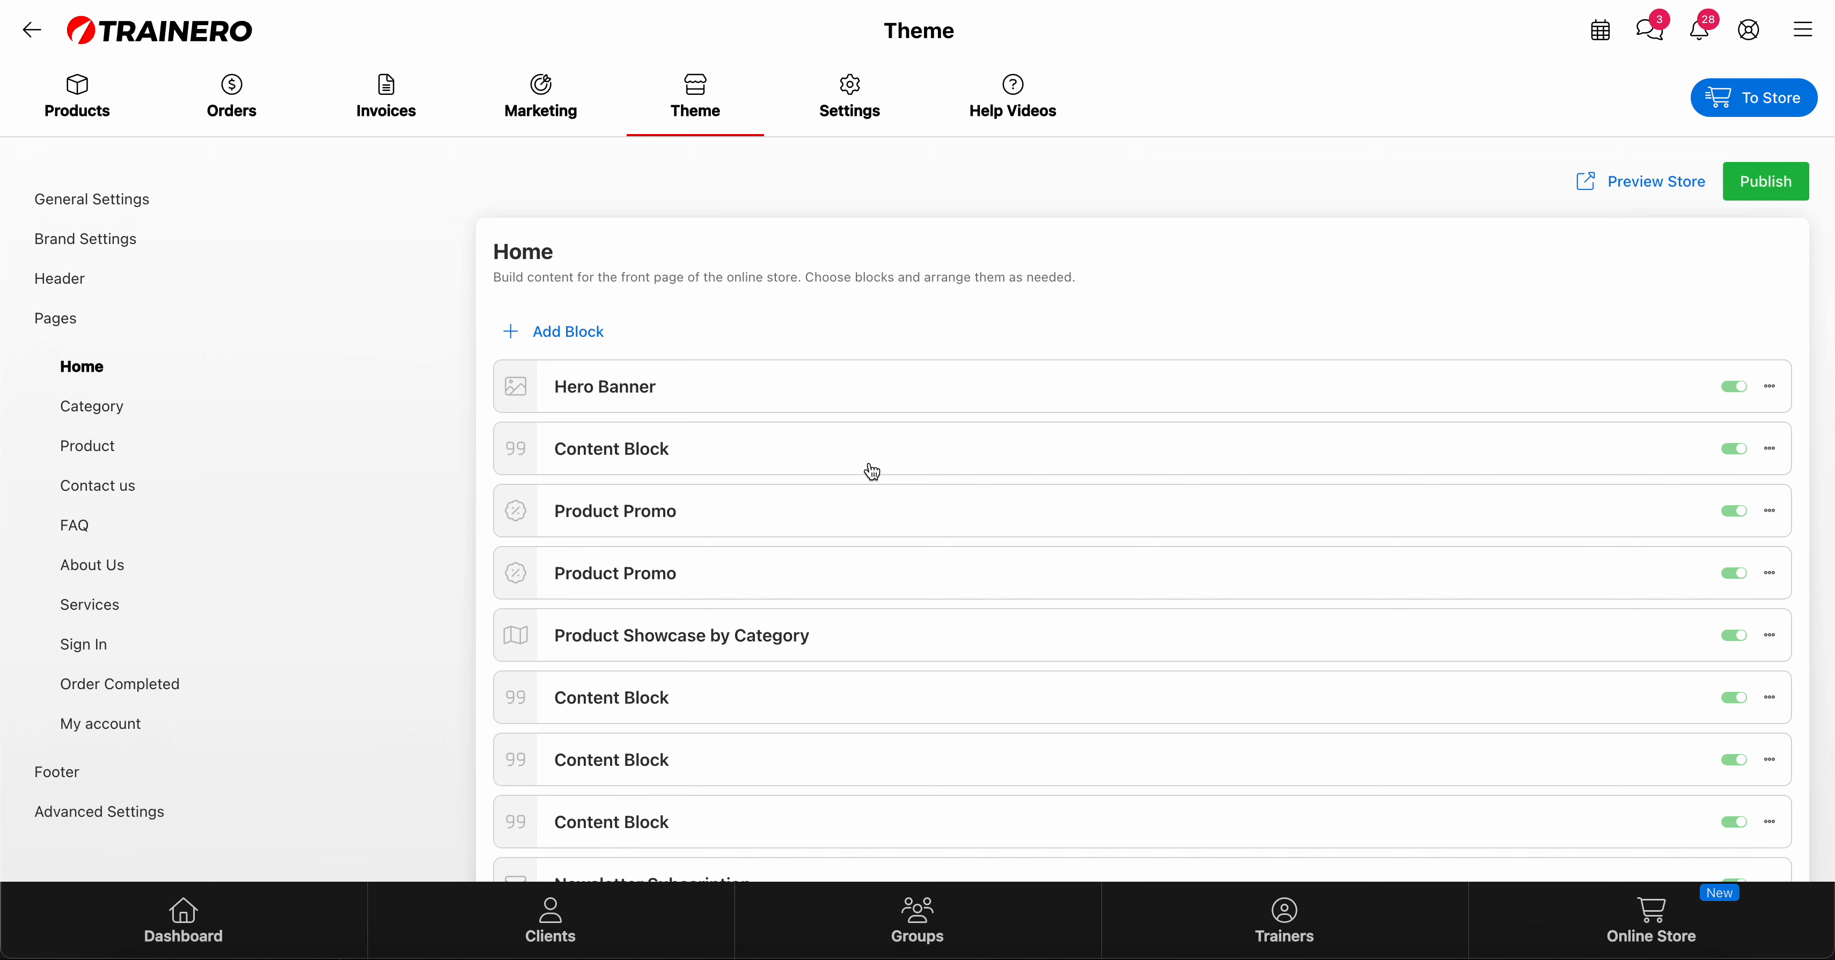
# Look over the Home page blocks and view the Hero Banner block's additional options without deleting it
pyautogui.scroll(-3, 634, 569)
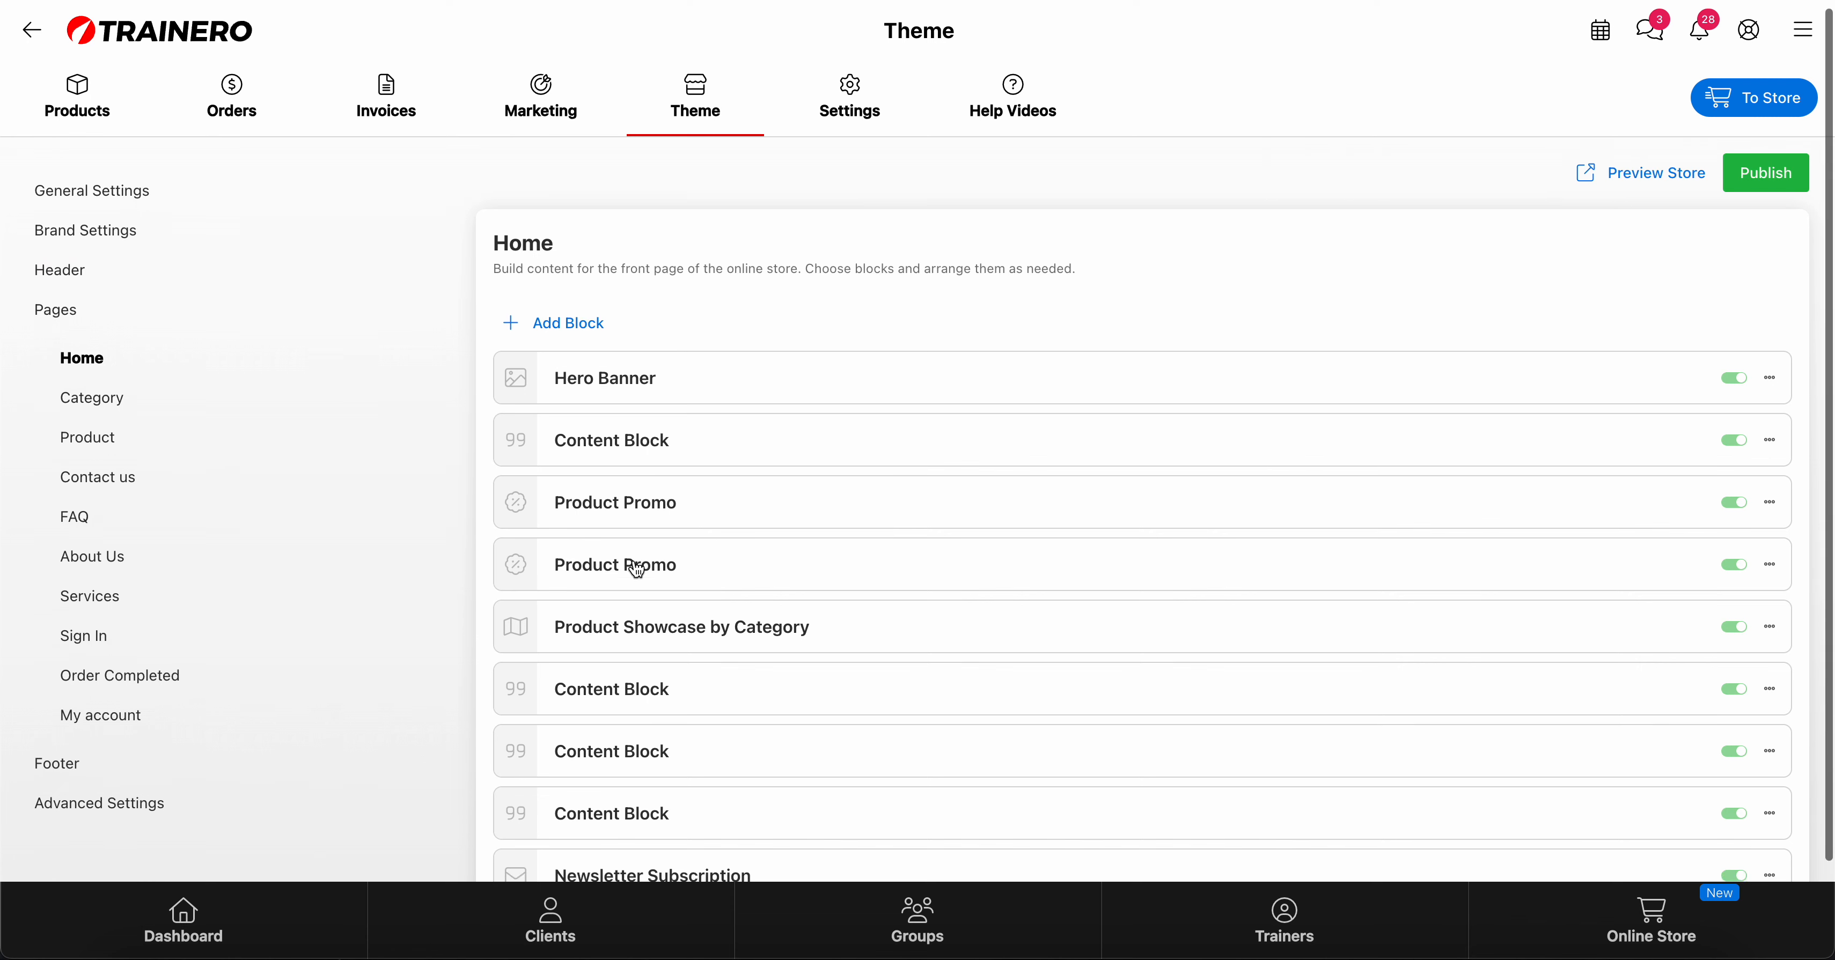
pyautogui.scroll(3, 635, 574)
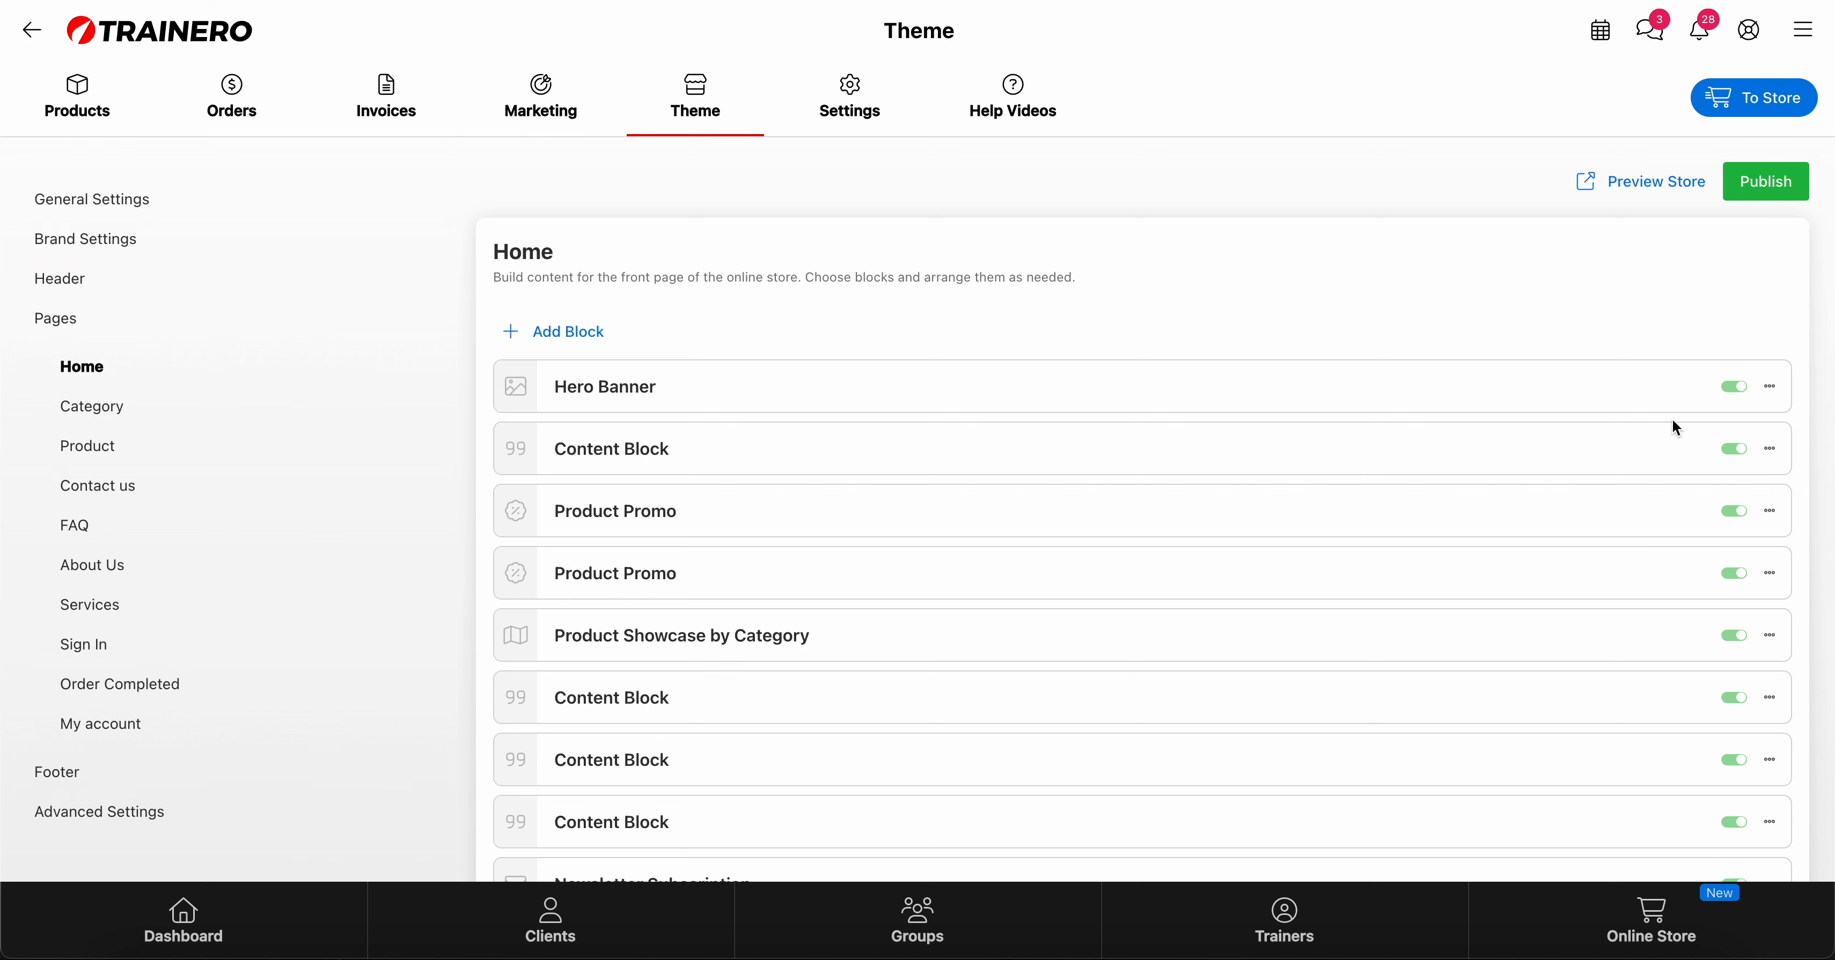
pyautogui.click(1769, 387)
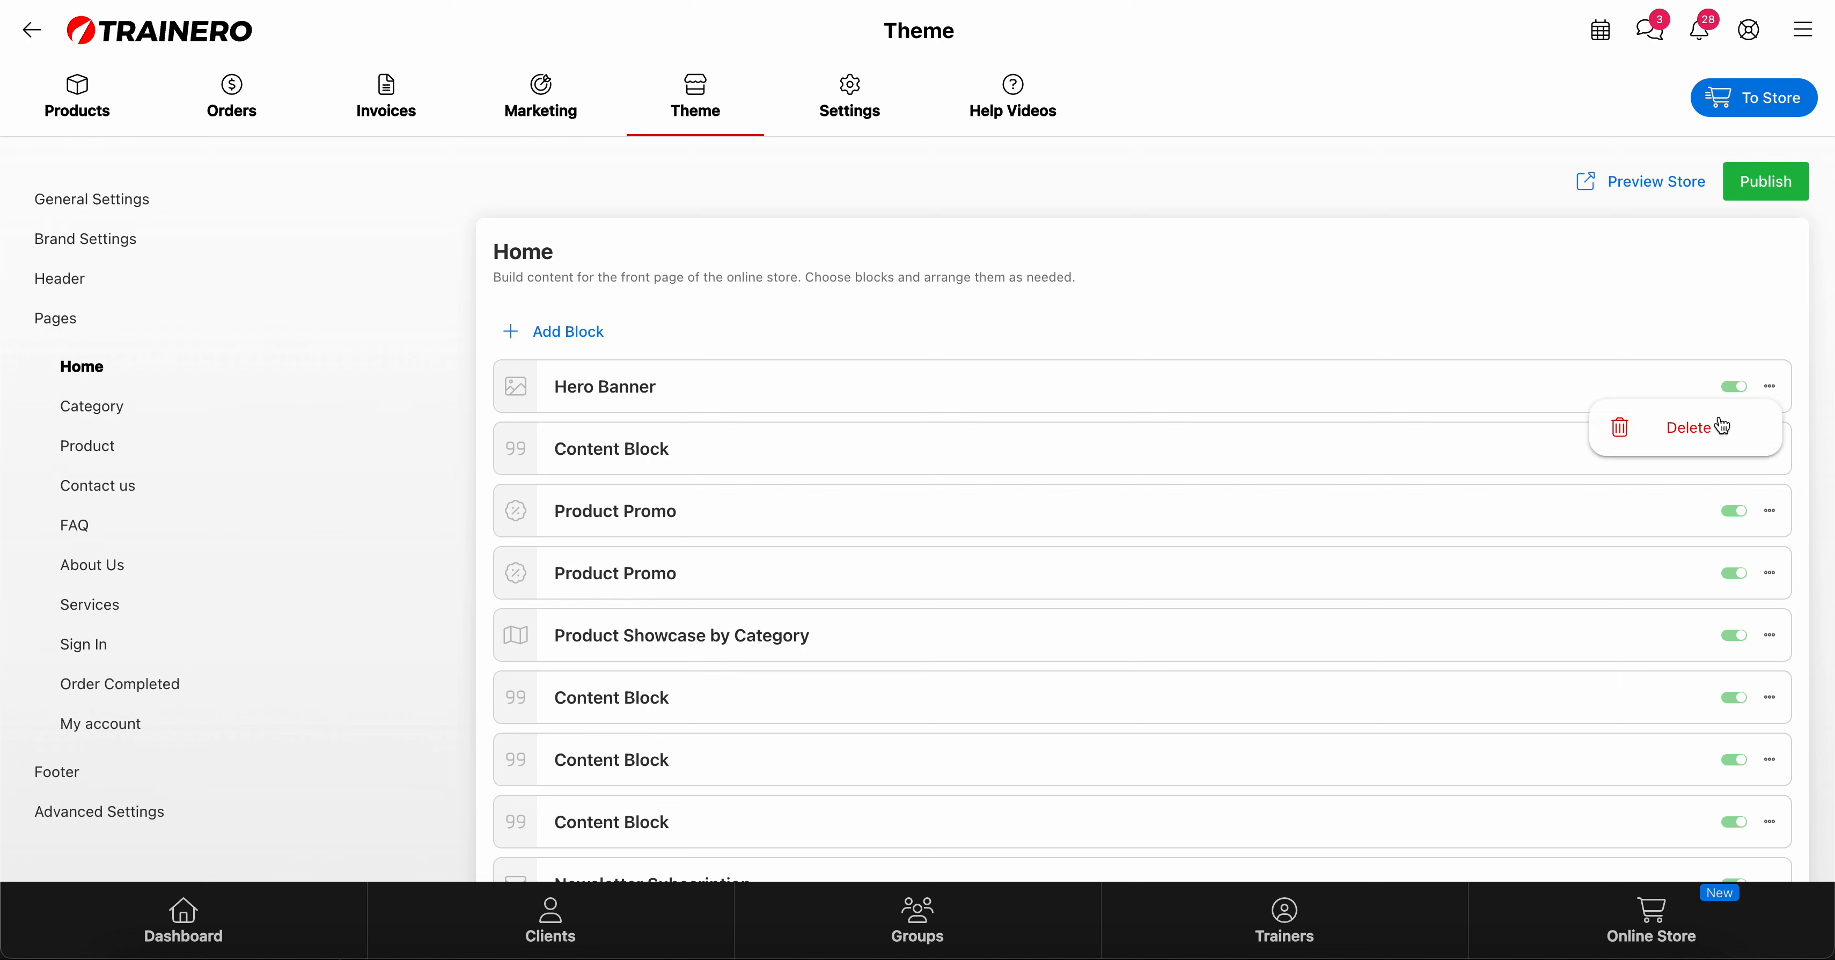
pyautogui.click(1673, 315)
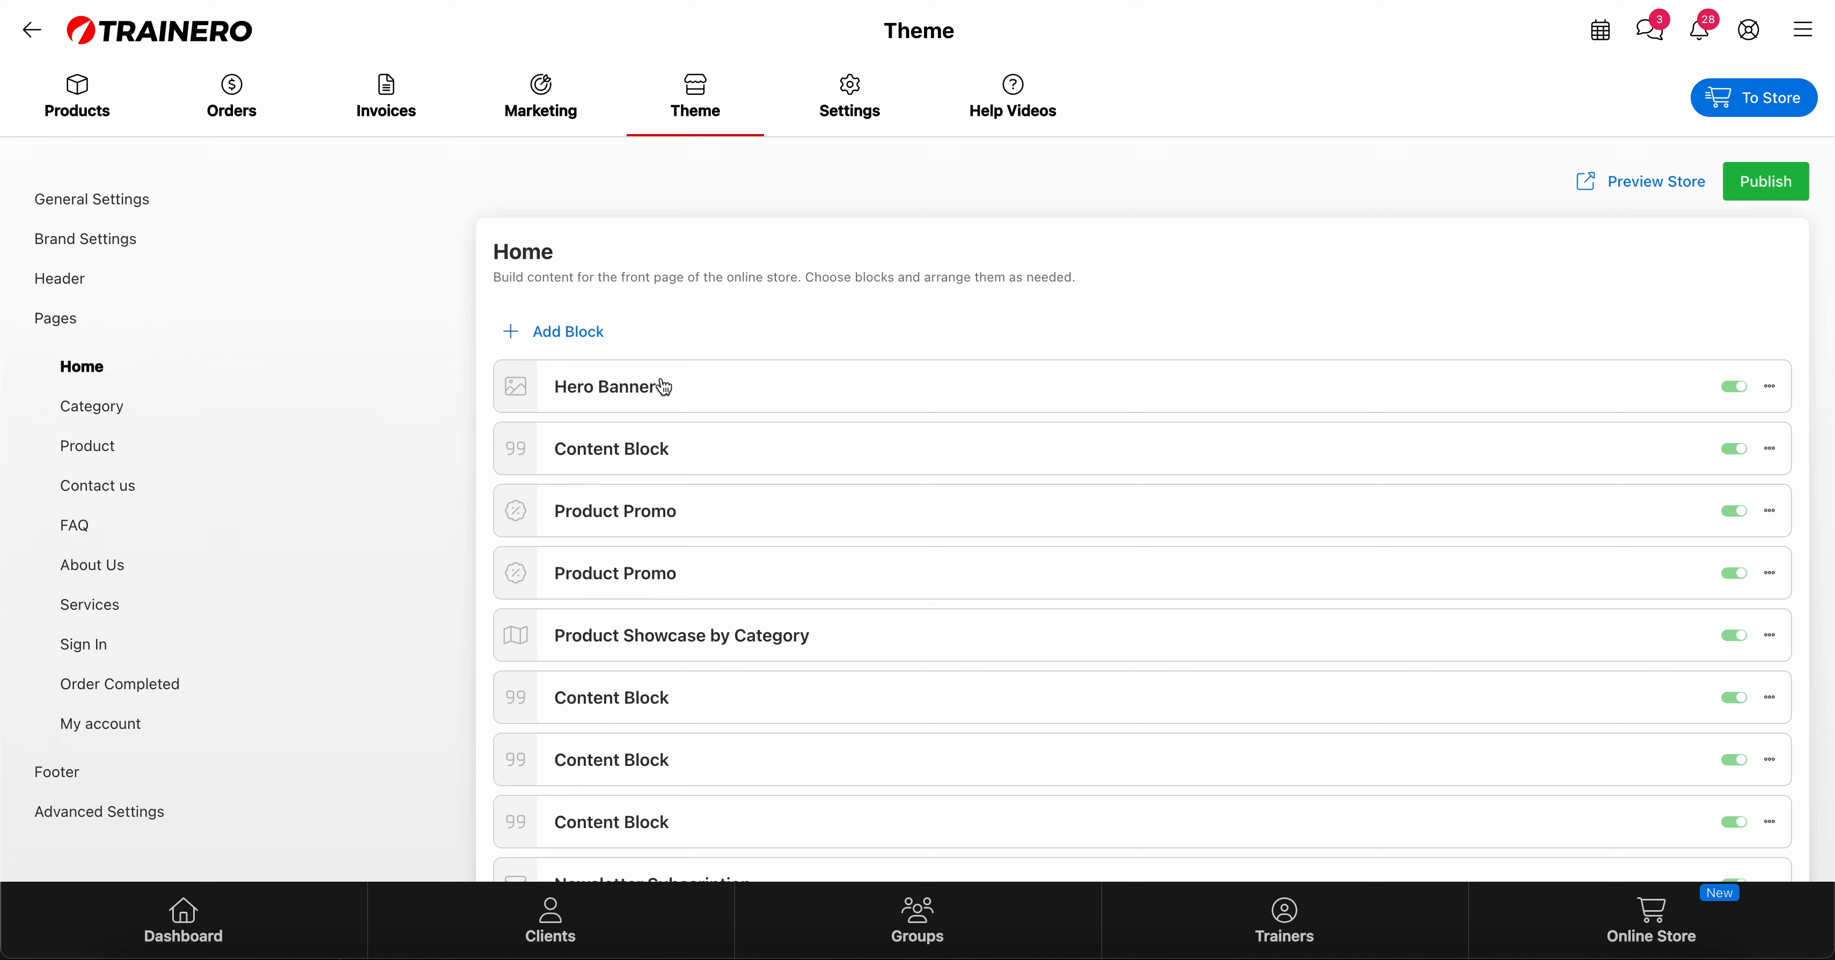
# Move the Hero Banner block below the first Content Block on the Home page and preview the store
pyautogui.moveTo(641, 392); pyautogui.dragTo(634, 452)
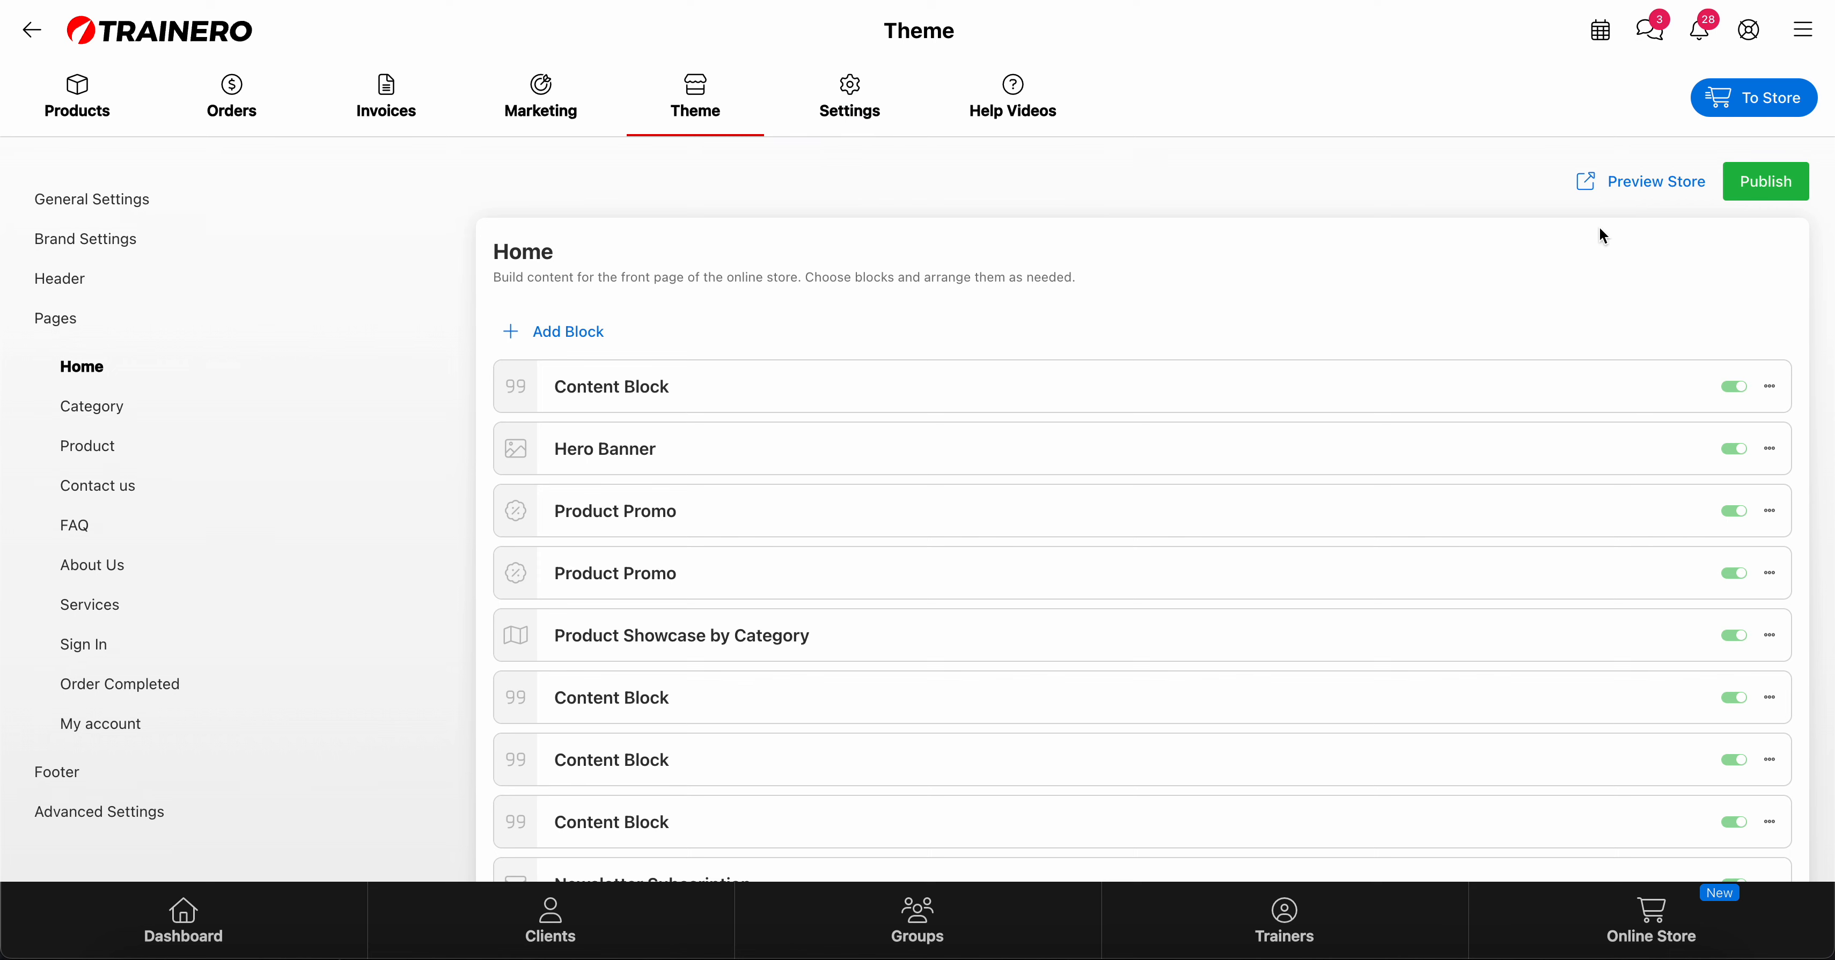
pyautogui.click(1678, 185)
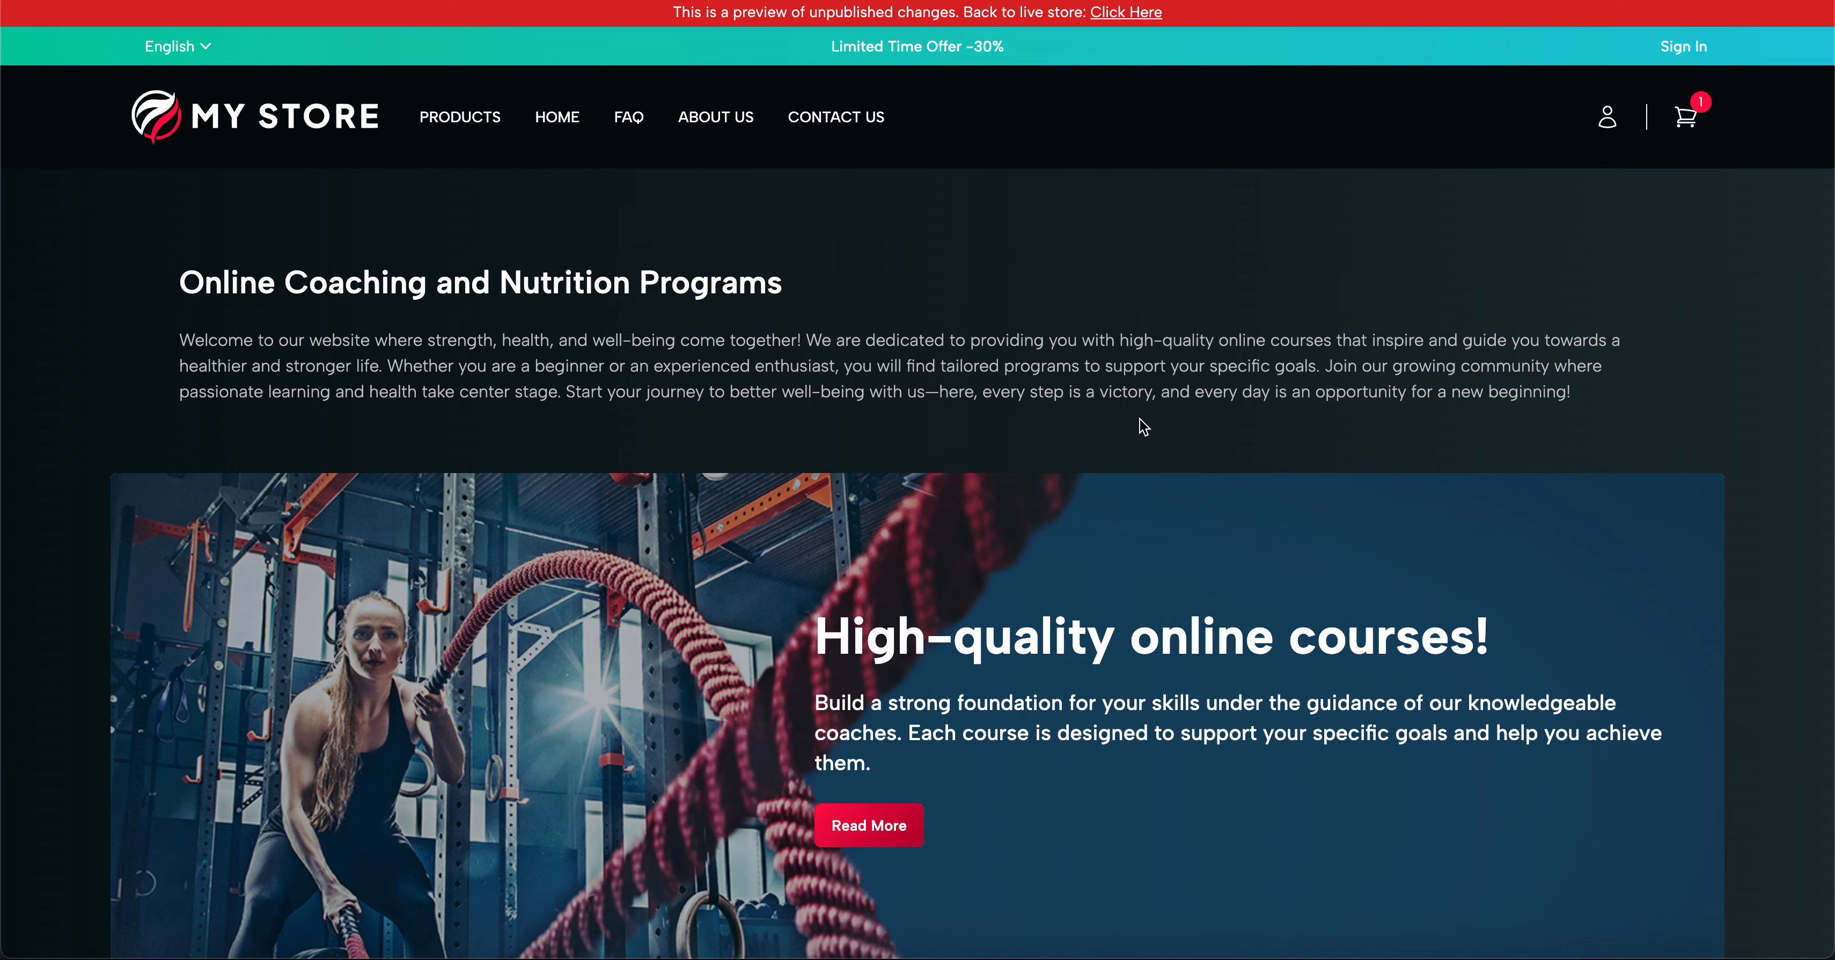
# Check the reordered home page in the preview, return to the editor and move the Hero Banner back above the first Content Block
pyautogui.scroll(-3, 1054, 495)
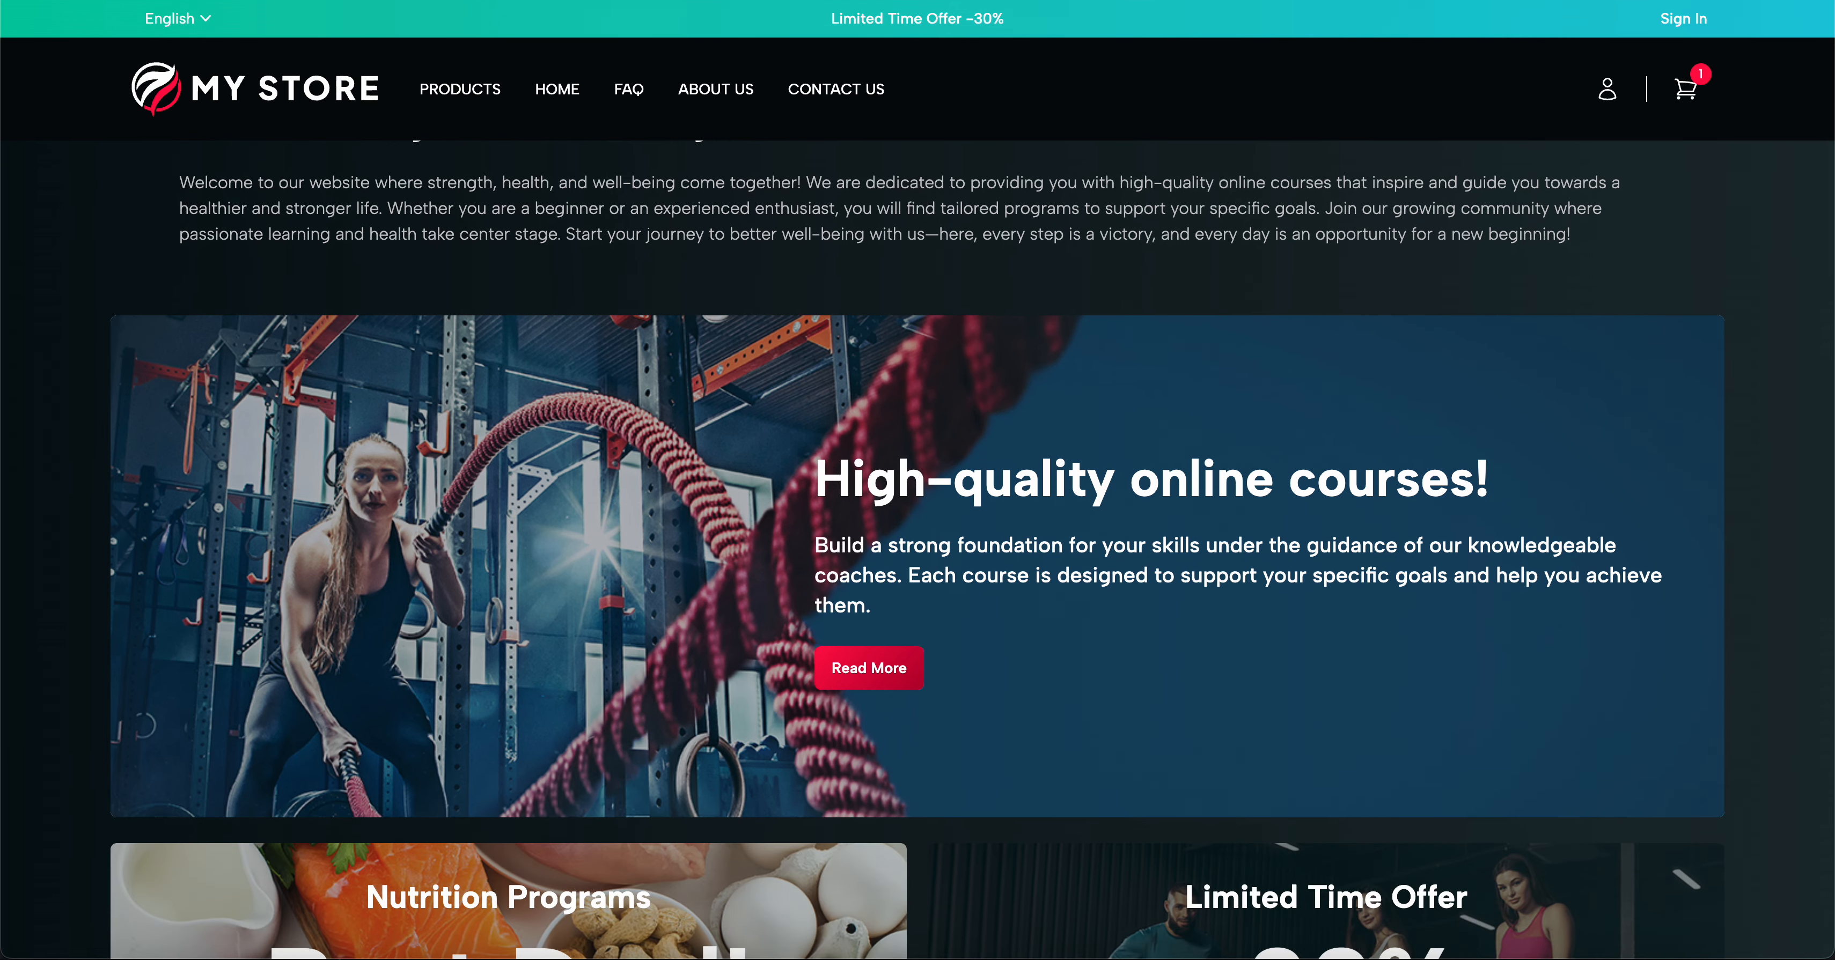
pyautogui.hotkey('ctrl', 'shift', 'Tab')
pyautogui.moveTo(610, 454); pyautogui.dragTo(652, 414)
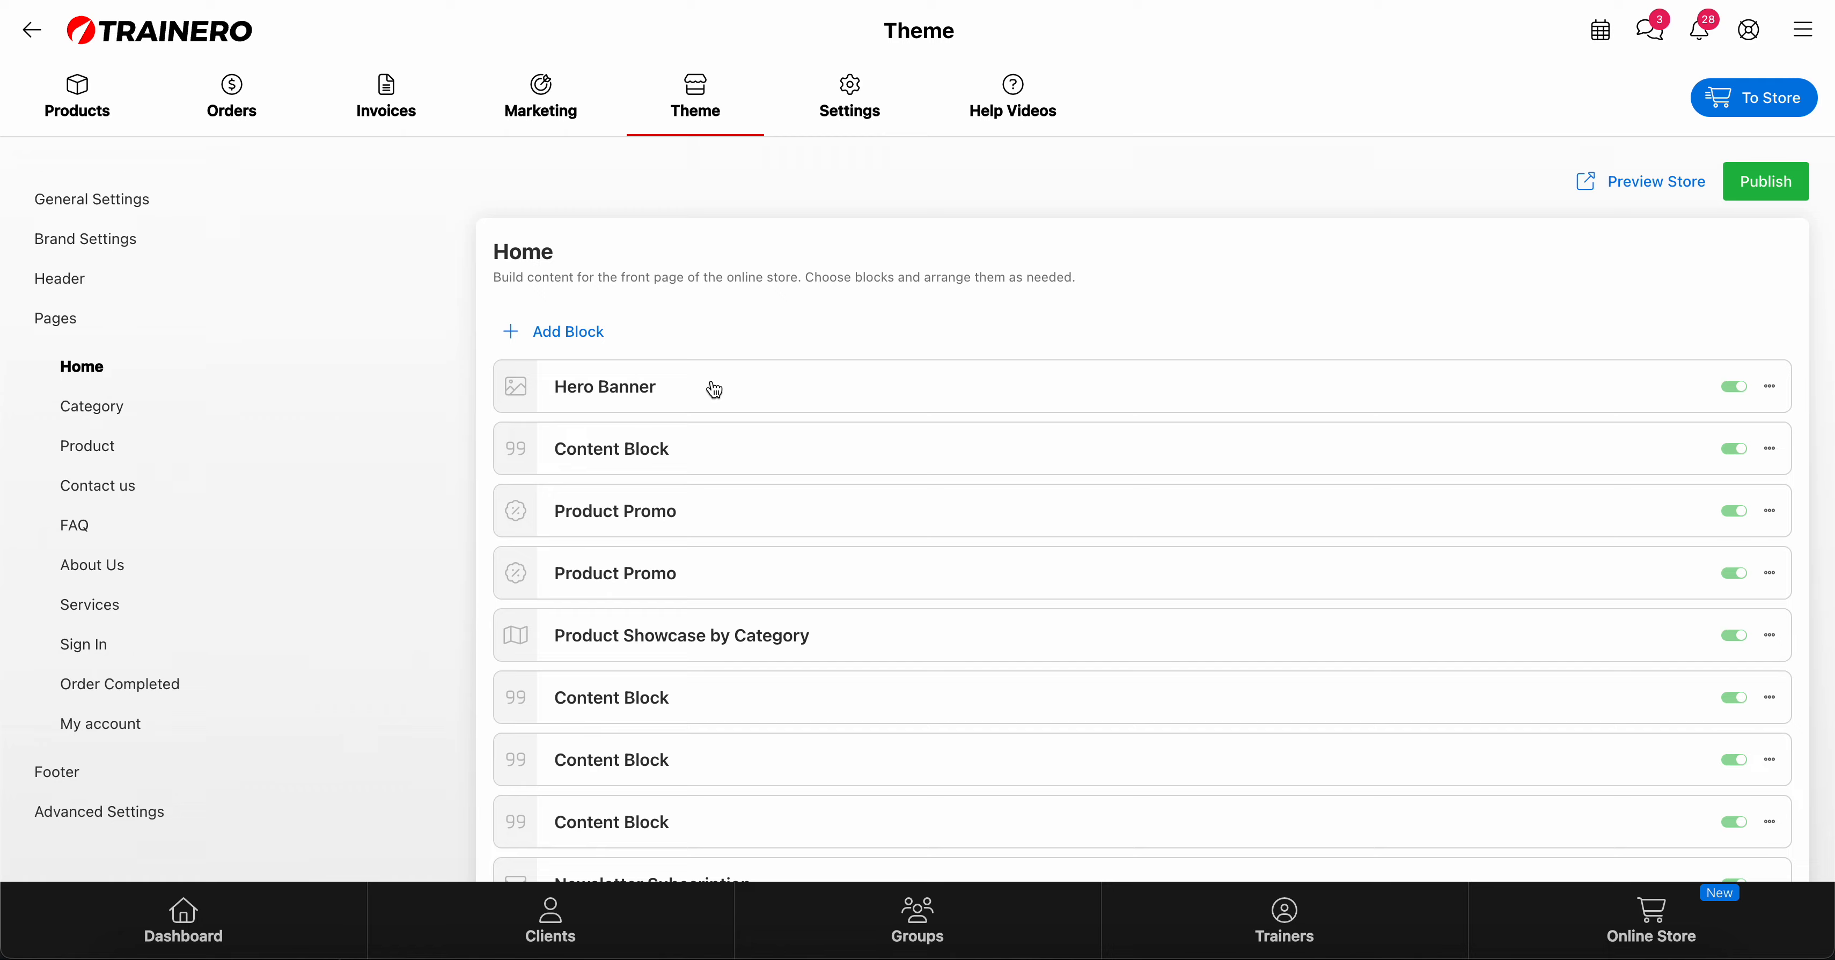
# Add a Lead Magnet block to the Home page
pyautogui.click(570, 334)
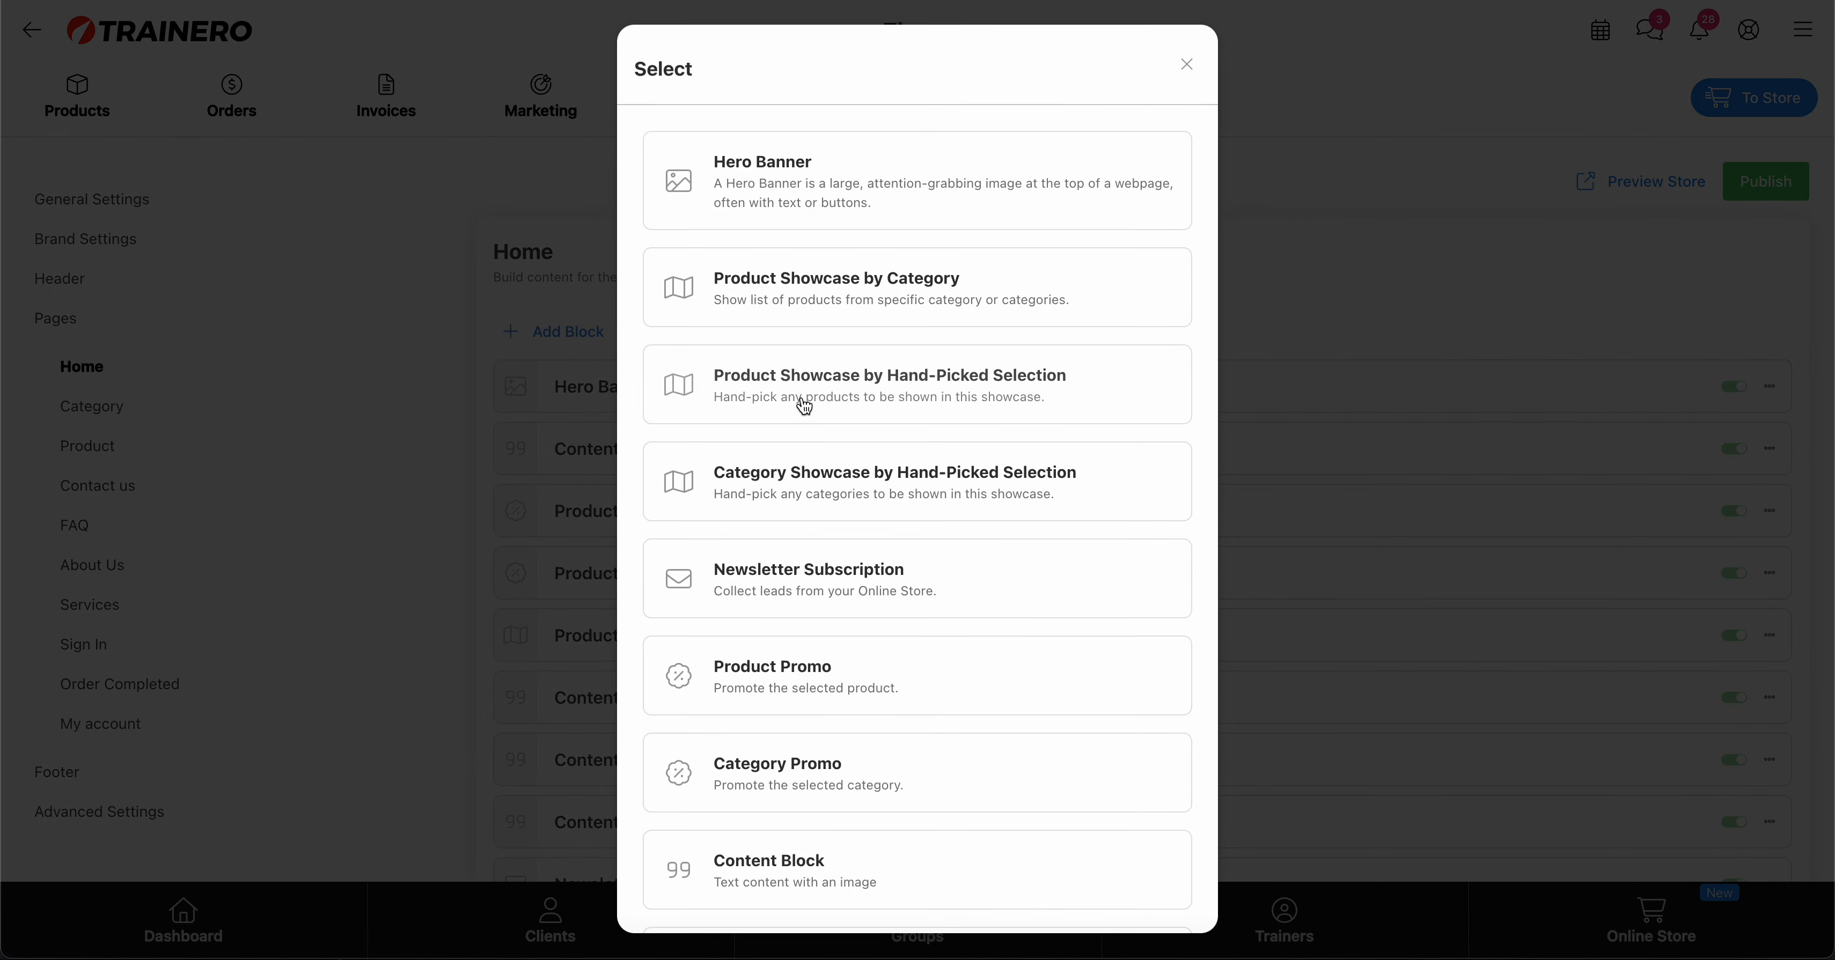
pyautogui.scroll(-2, 804, 428)
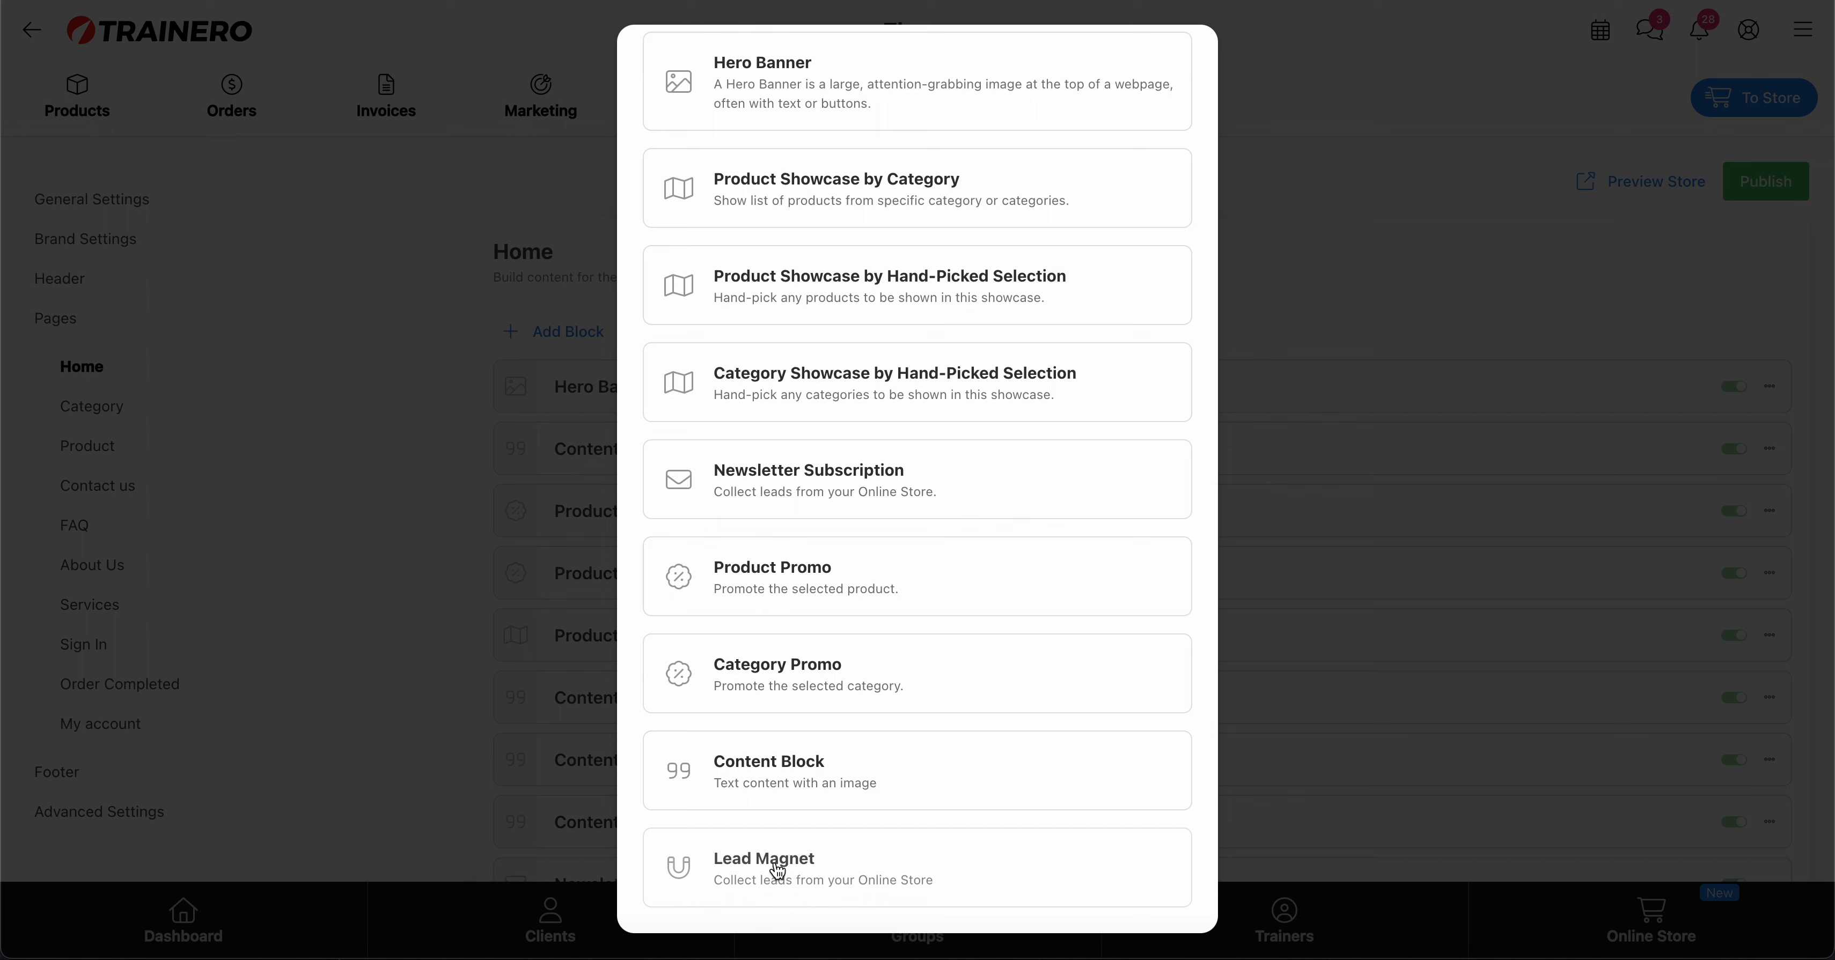
pyautogui.click(776, 871)
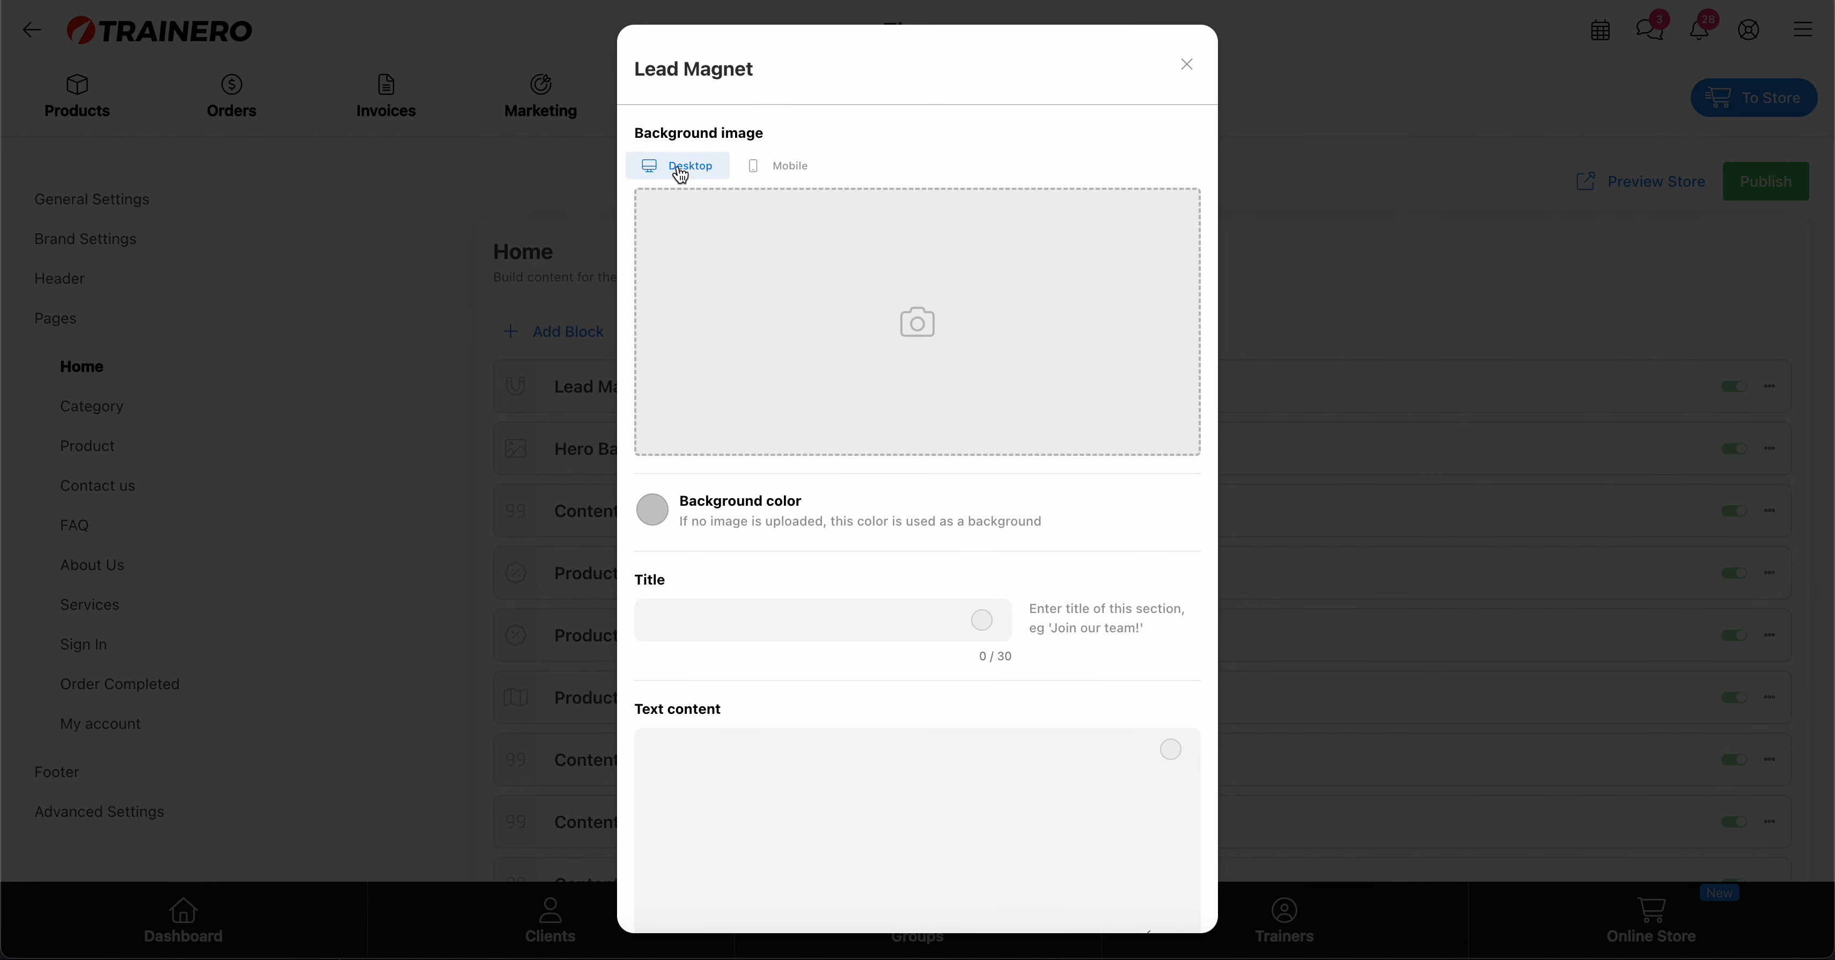
# Turn off "Same as desktop" for the Lead Magnet's mobile background image and return to the desktop image settings
pyautogui.click(804, 174)
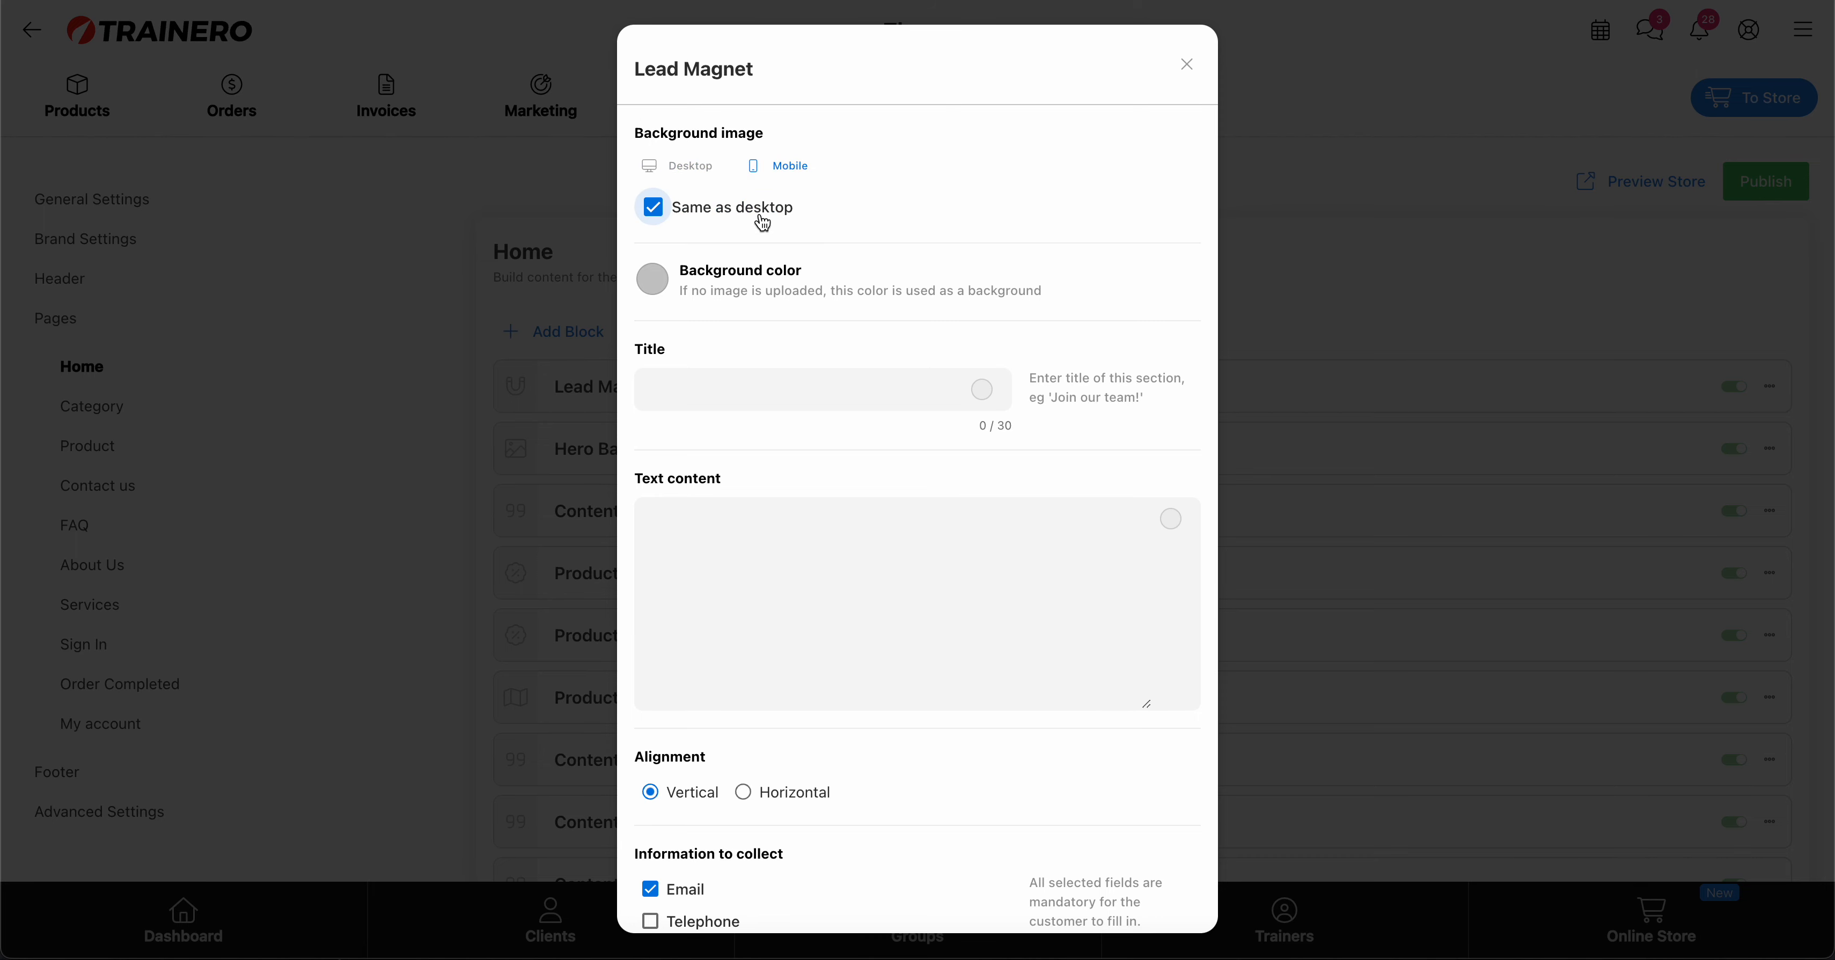
pyautogui.click(663, 217)
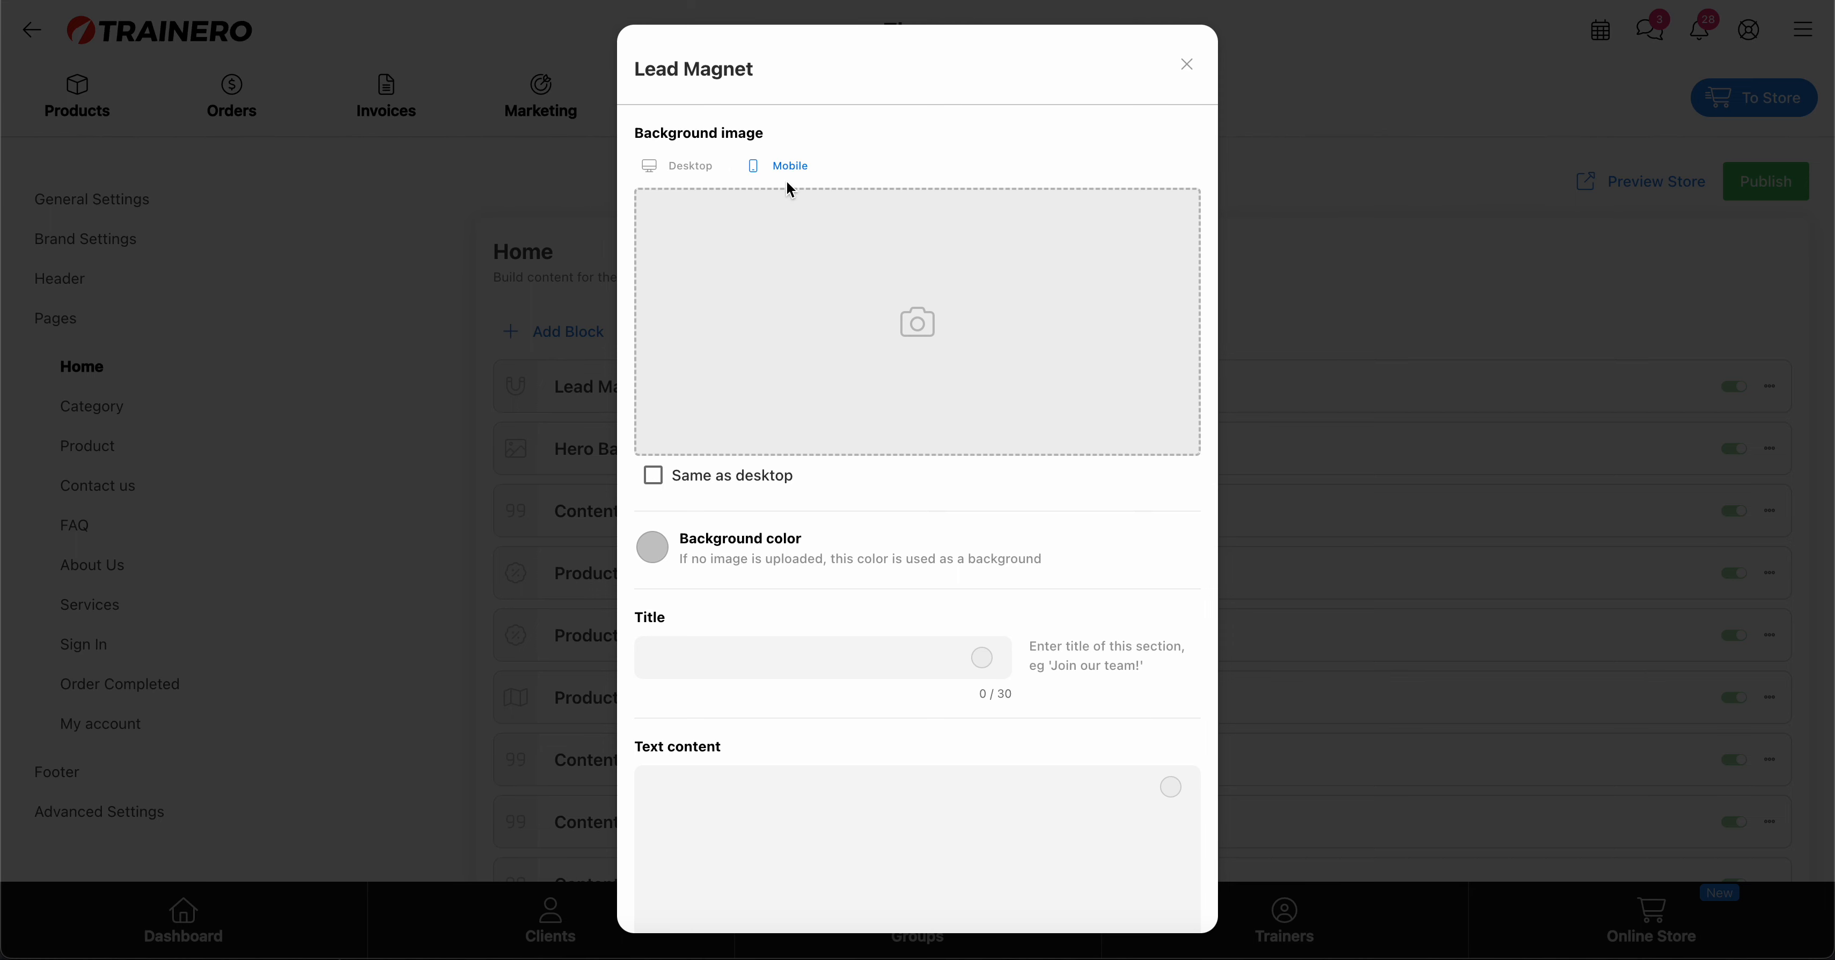
pyautogui.click(682, 167)
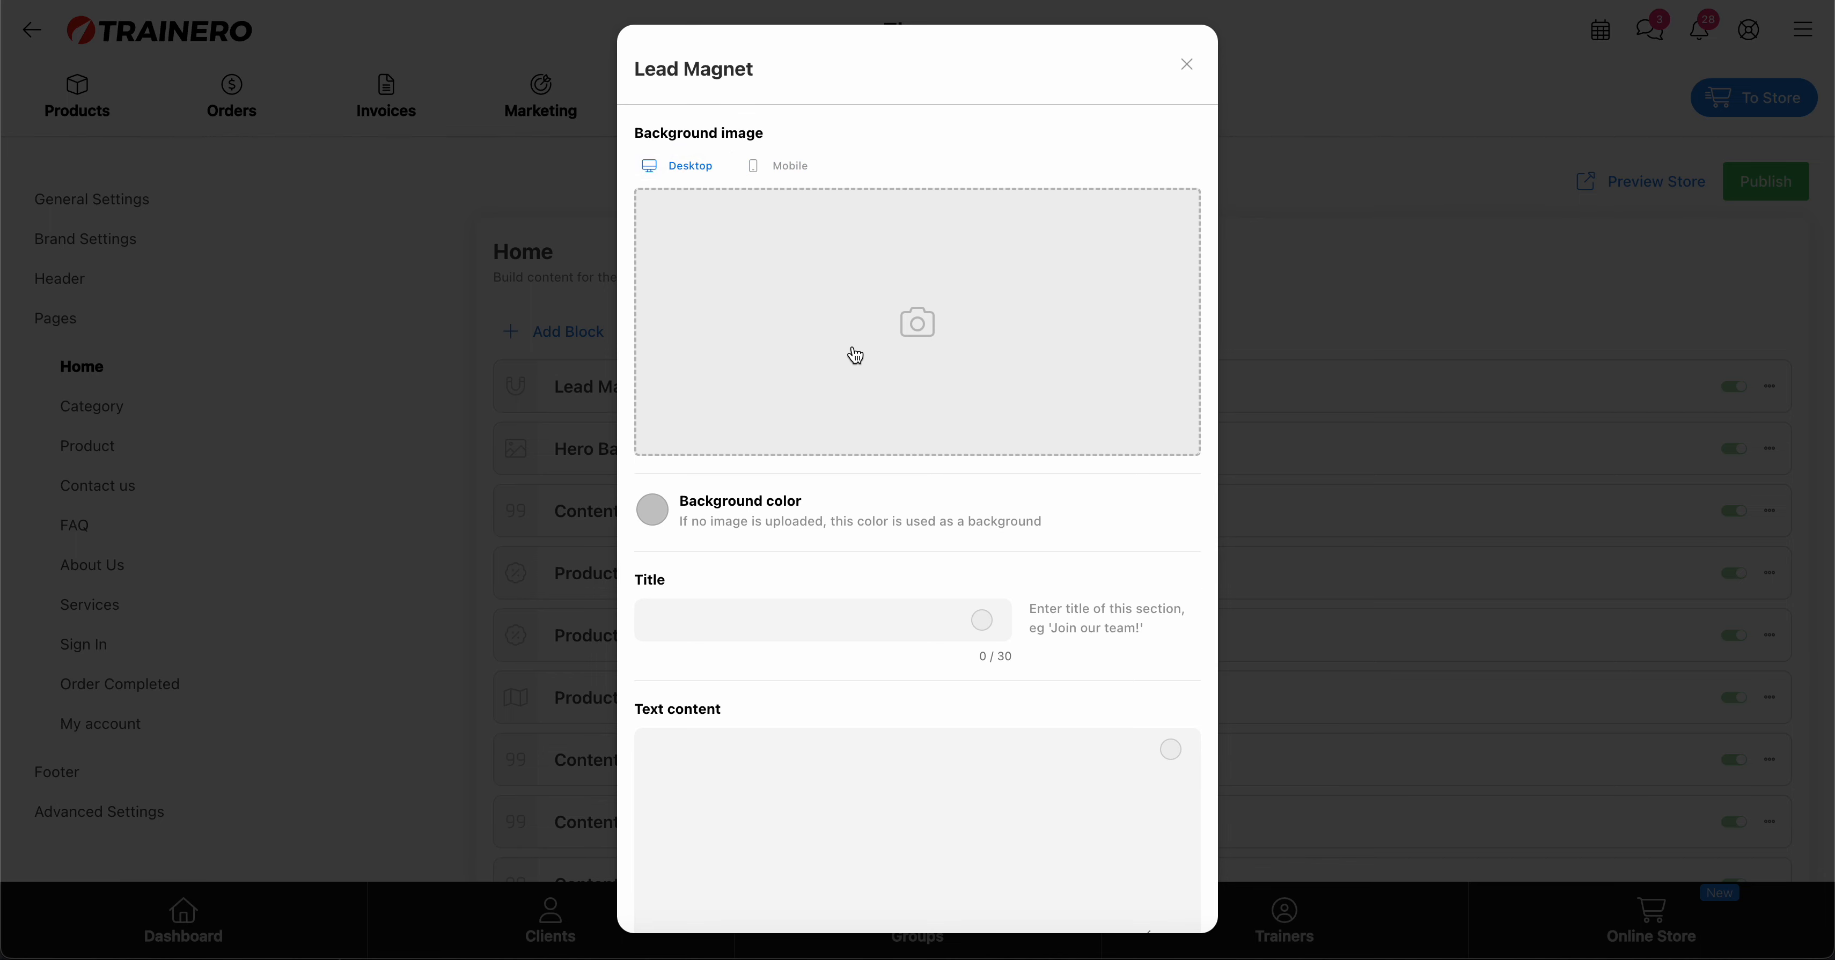
# Set the Lead Magnet block's background color to white
pyautogui.scroll(-1, 855, 356)
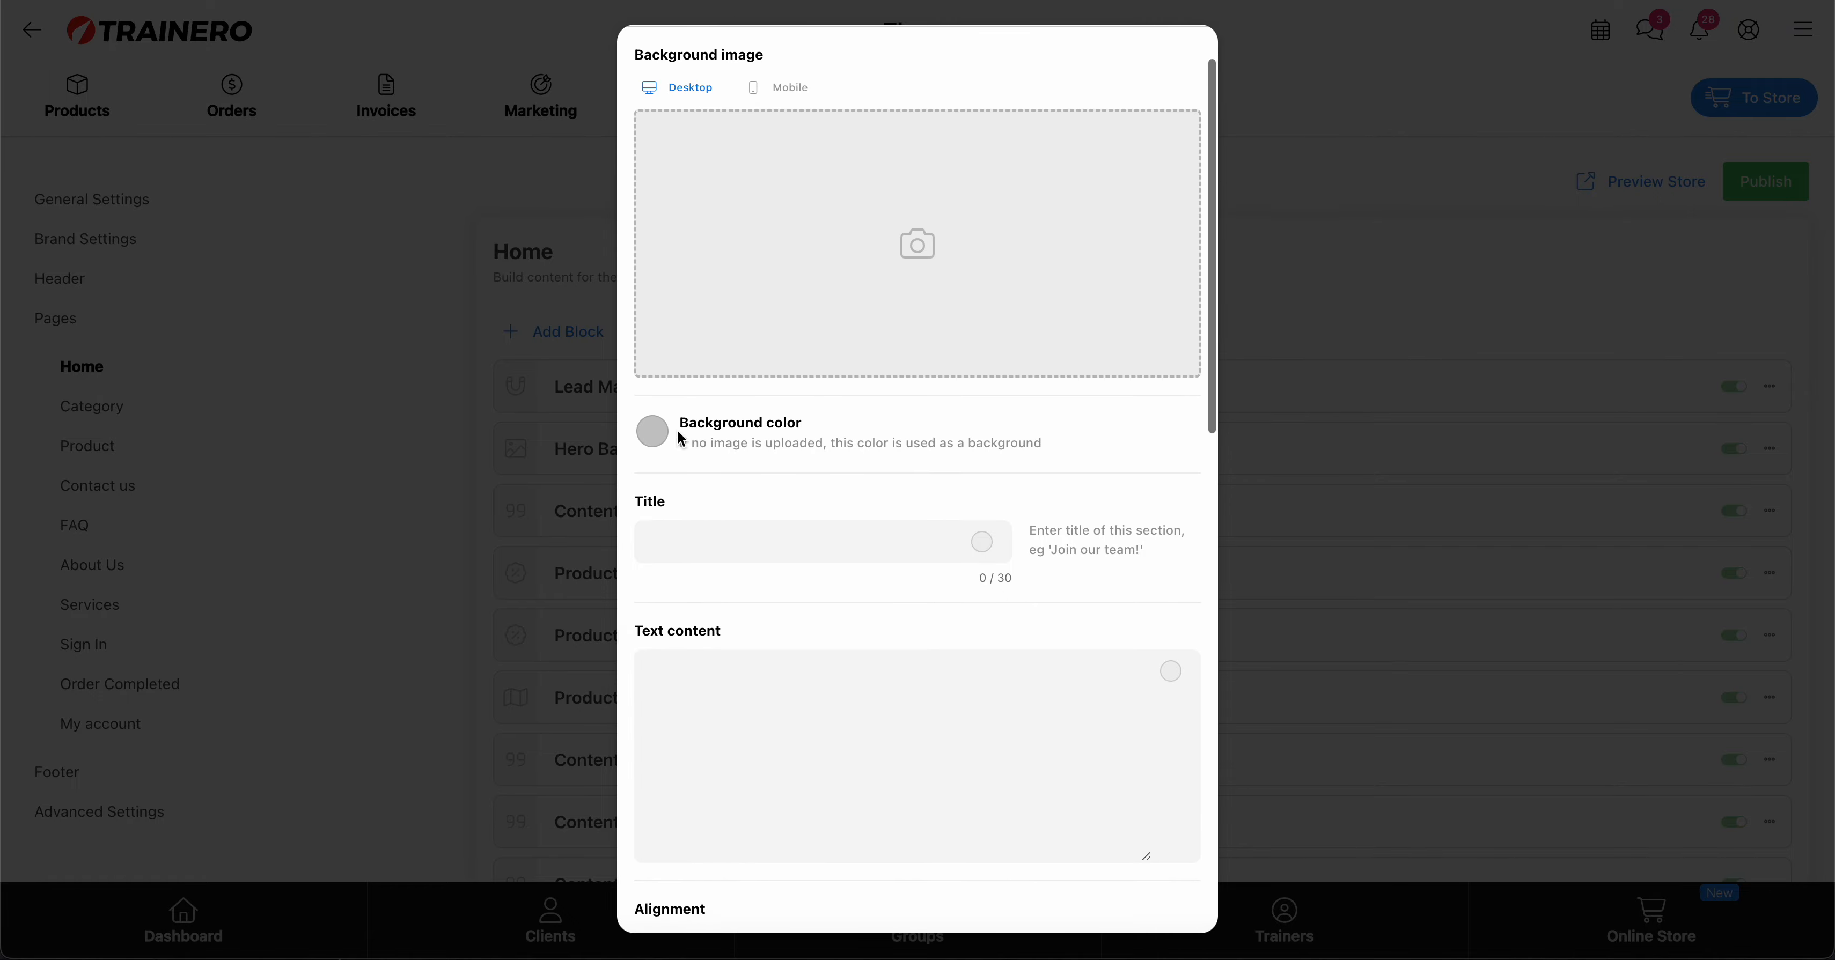
pyautogui.click(653, 432)
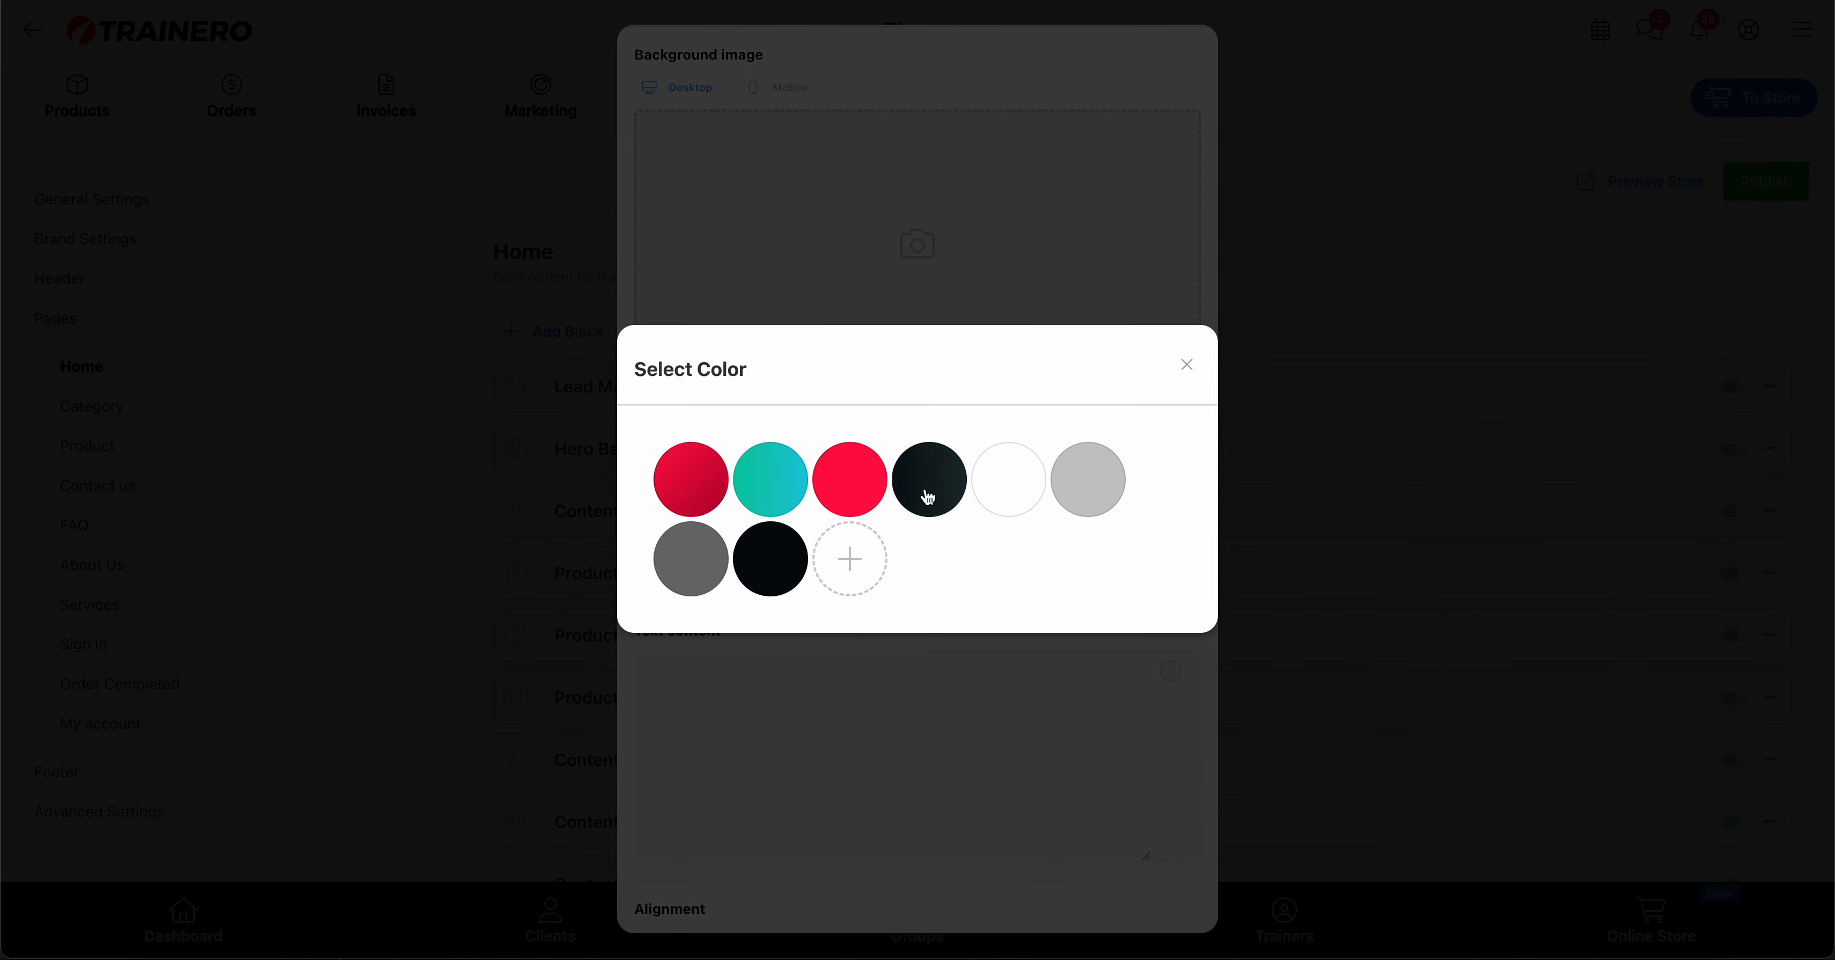
pyautogui.click(1015, 484)
# Title the Lead Magnet block "Interested in our services?" and give the title the dark gradient color
pyautogui.click(831, 536)
pyautogui.write('Interested in our services?')
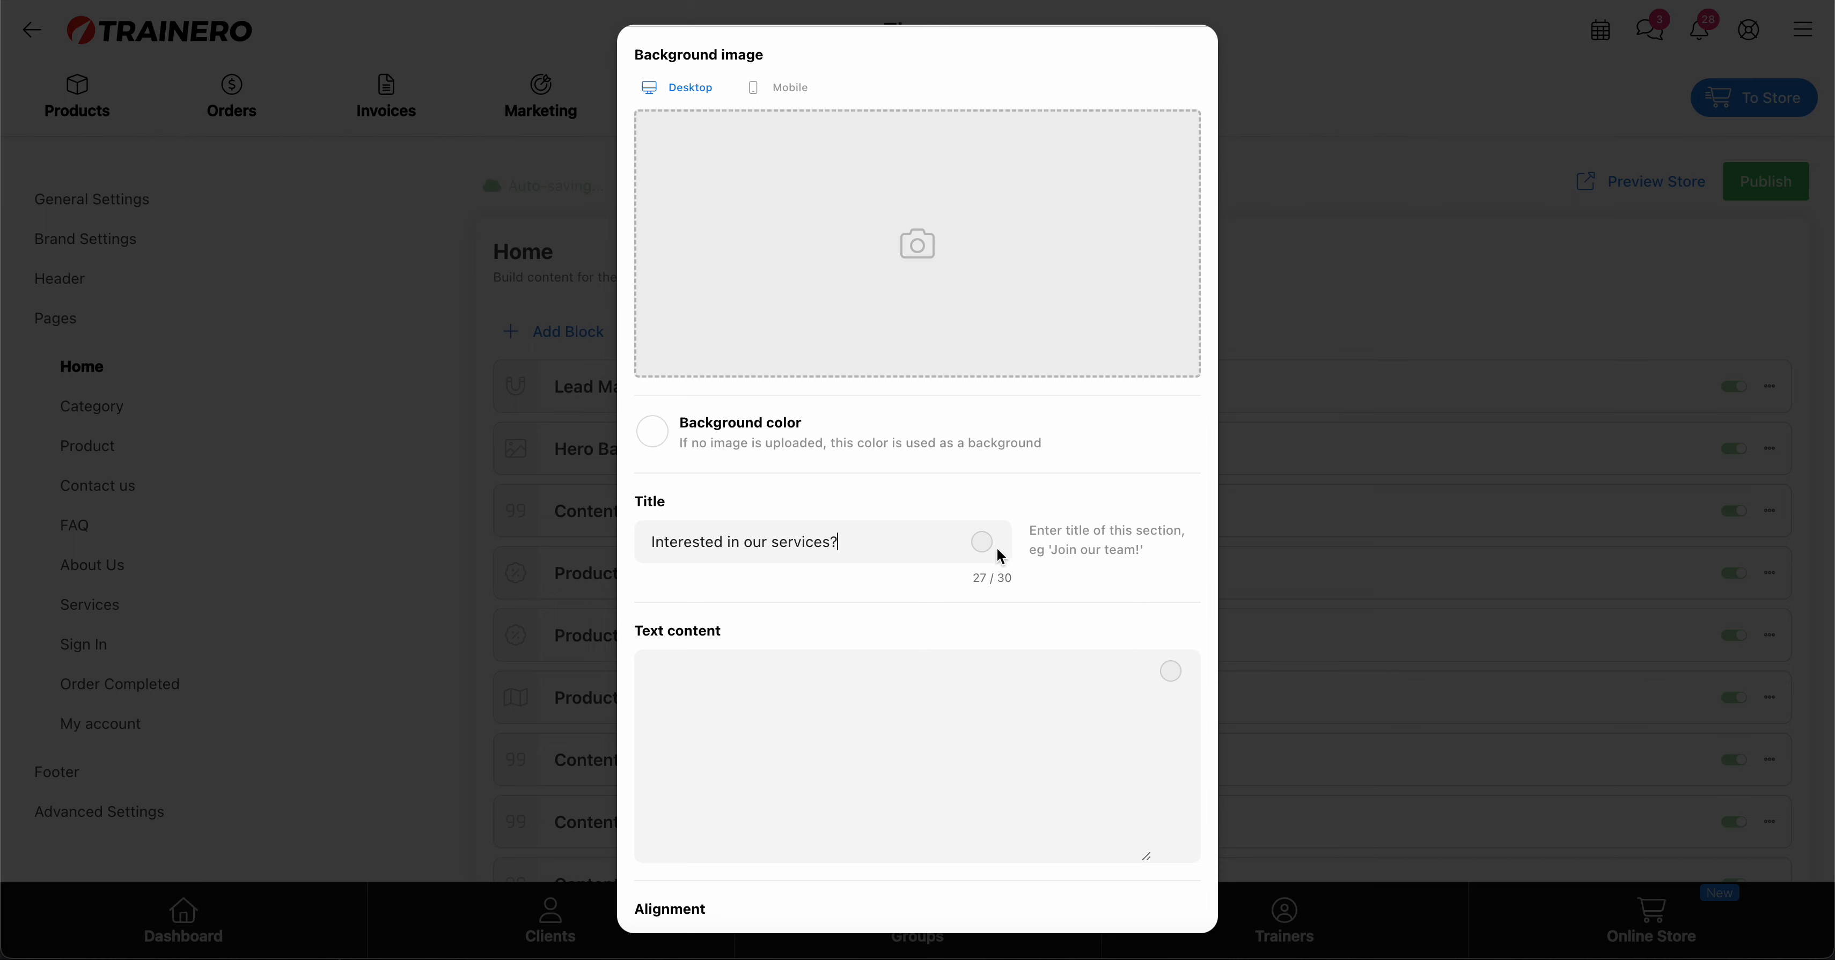
pyautogui.click(983, 542)
pyautogui.click(932, 484)
# Enter "evevev" as the Lead Magnet's text content and color it with the dark gradient
pyautogui.scroll(-2, 859, 609)
pyautogui.write('evevev')
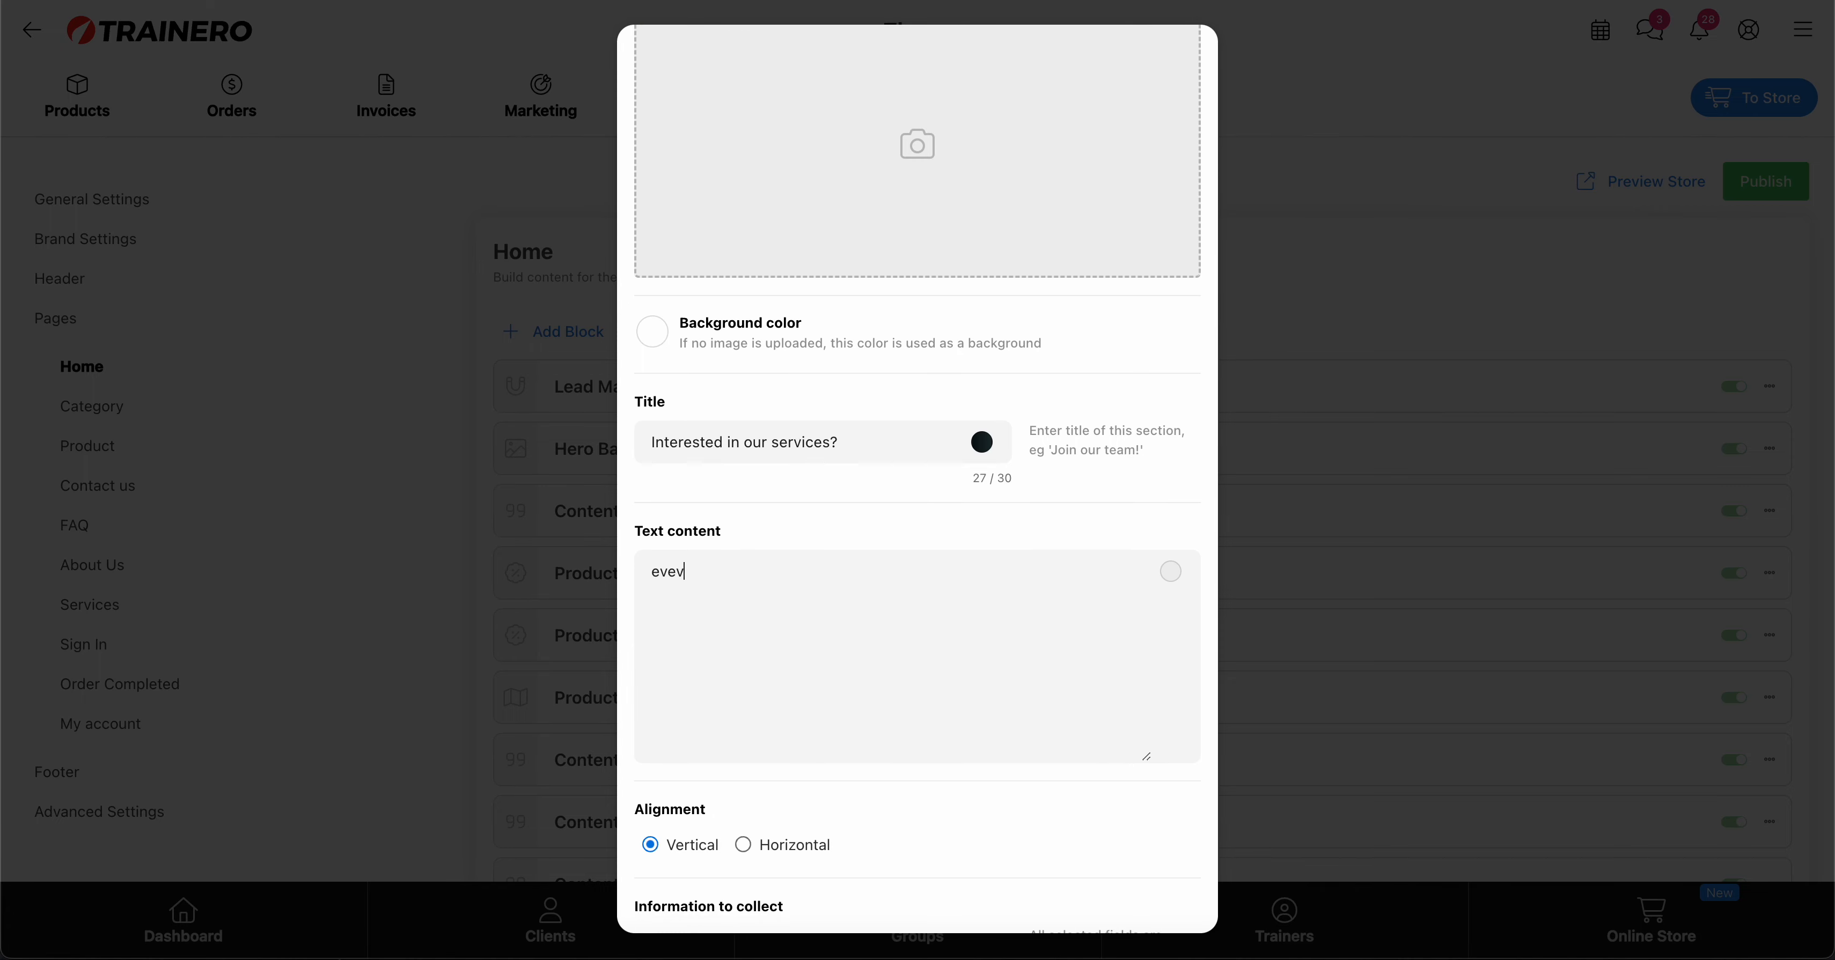
pyautogui.click(1174, 576)
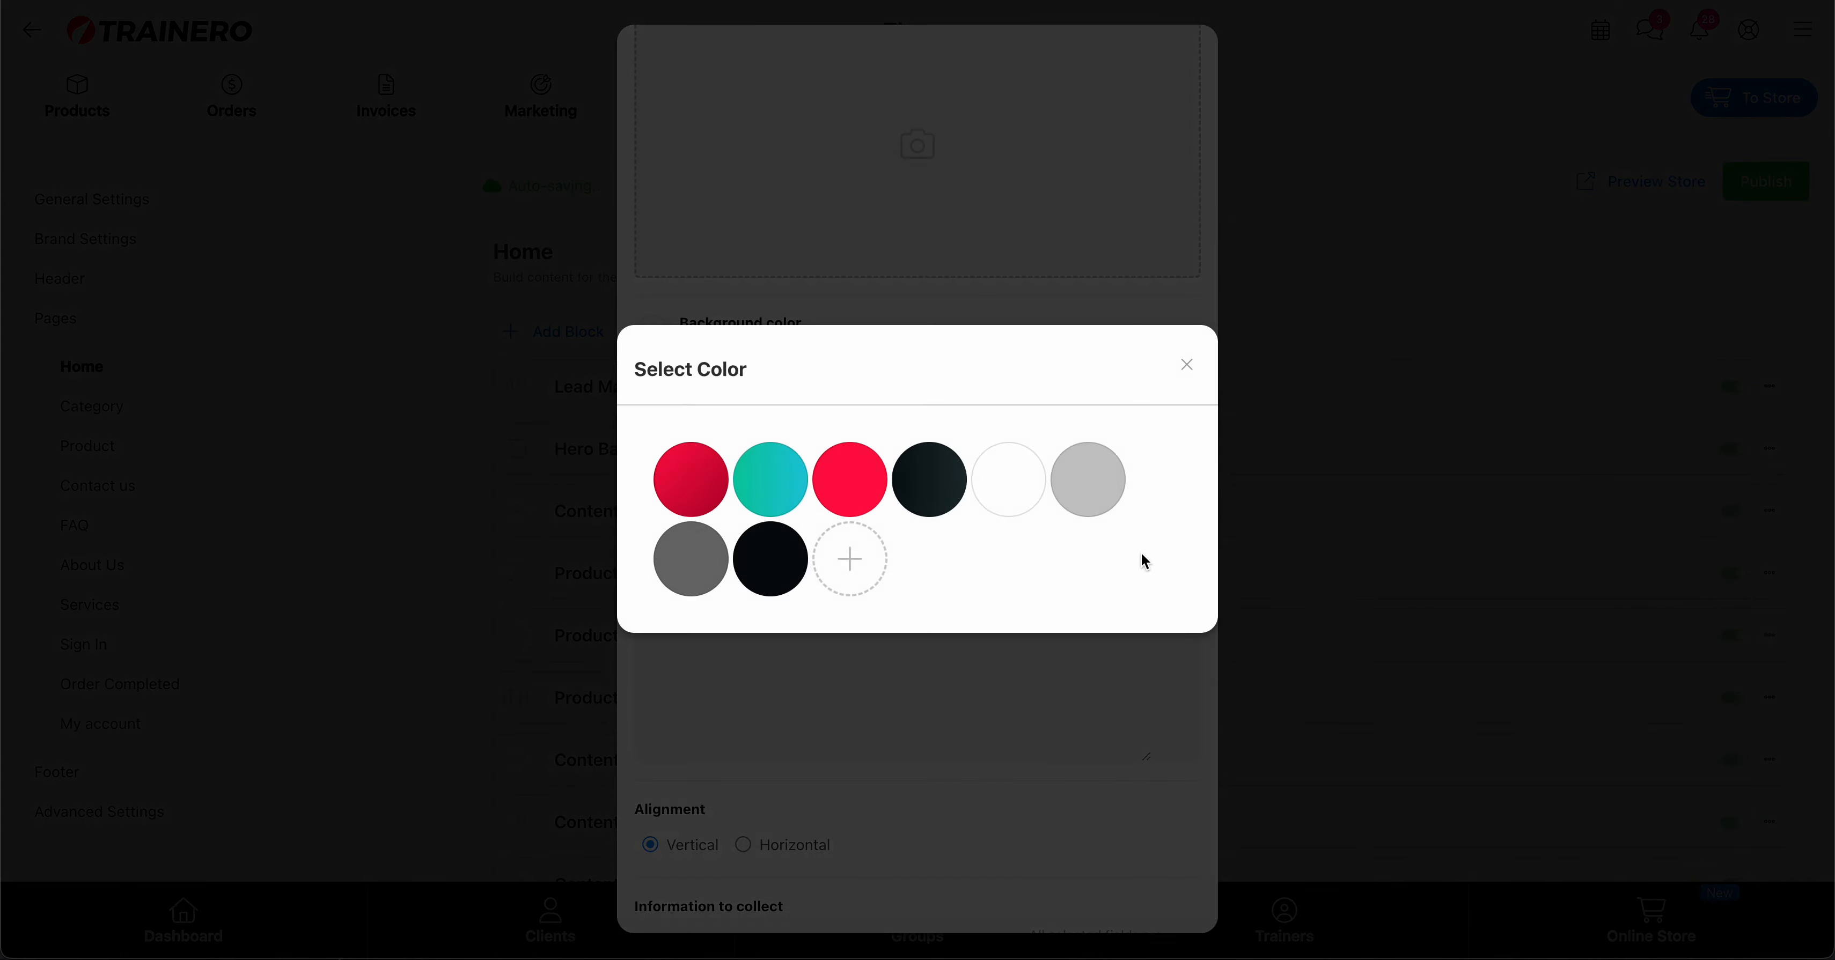
pyautogui.click(952, 475)
# Add Telephone and Name to the information the Lead Magnet form collects
pyautogui.scroll(-8, 926, 718)
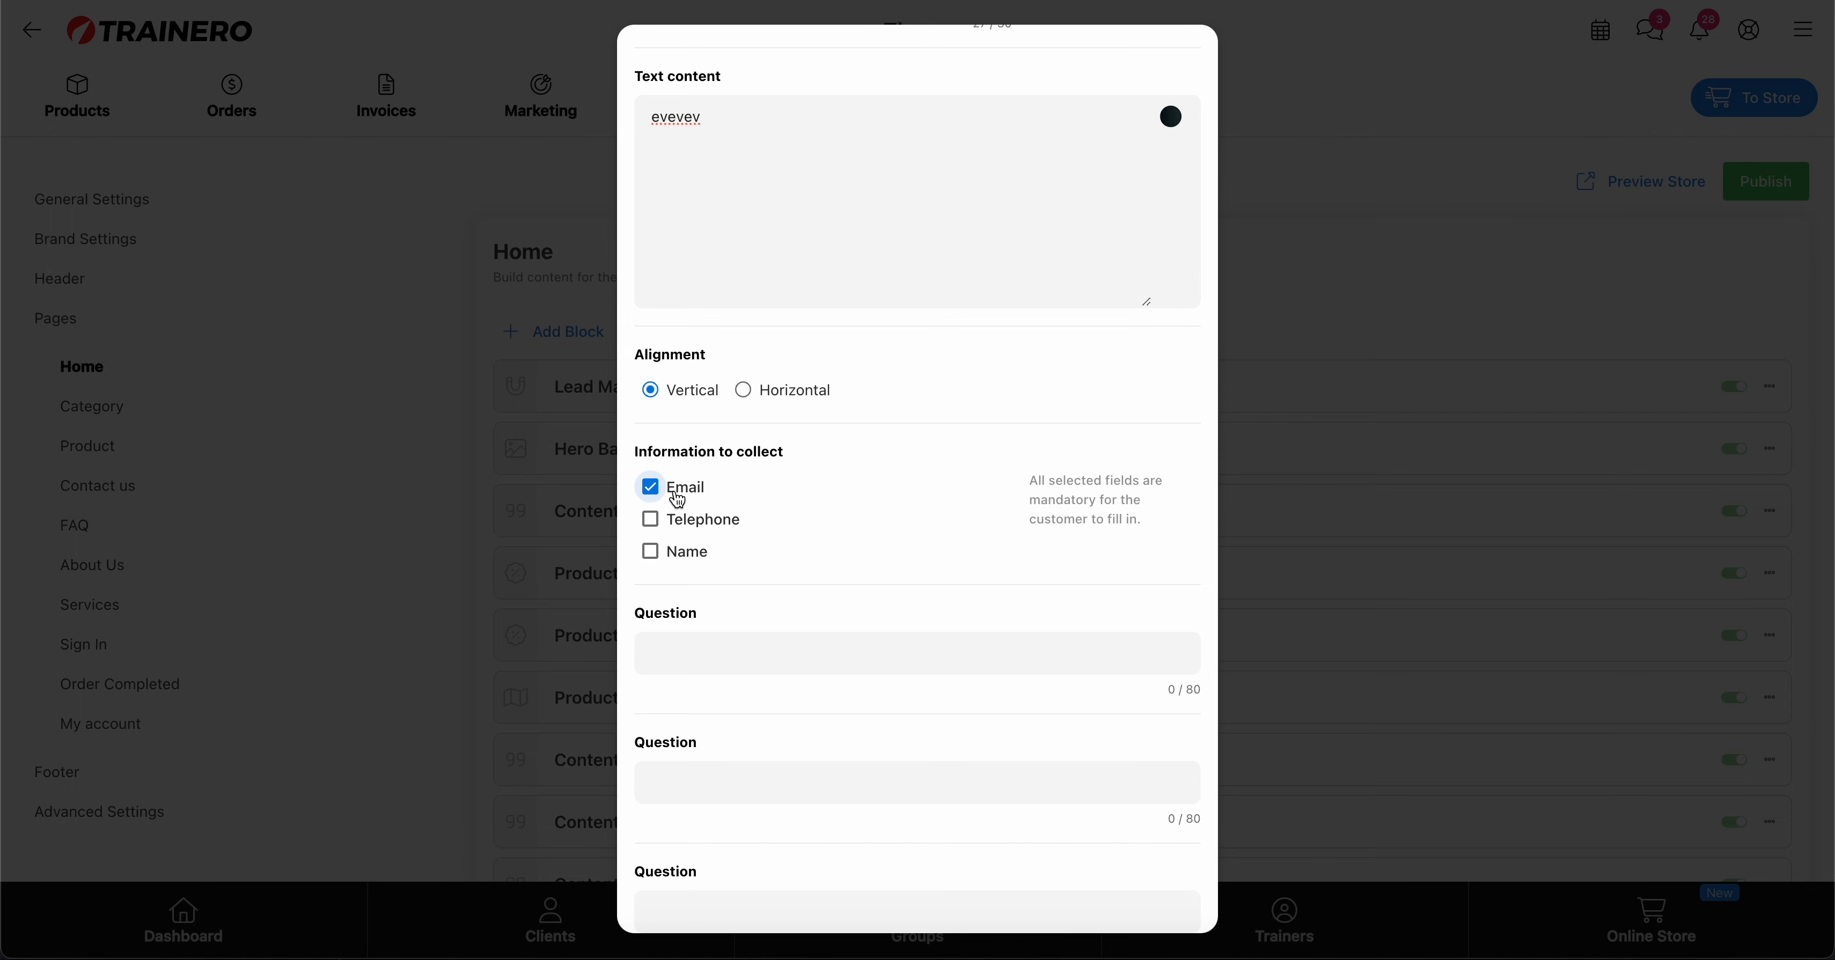
pyautogui.click(650, 519)
pyautogui.click(650, 551)
# Fill in the Lead Magnet's first two questions with "Age" and "Goal"
pyautogui.scroll(-2, 661, 559)
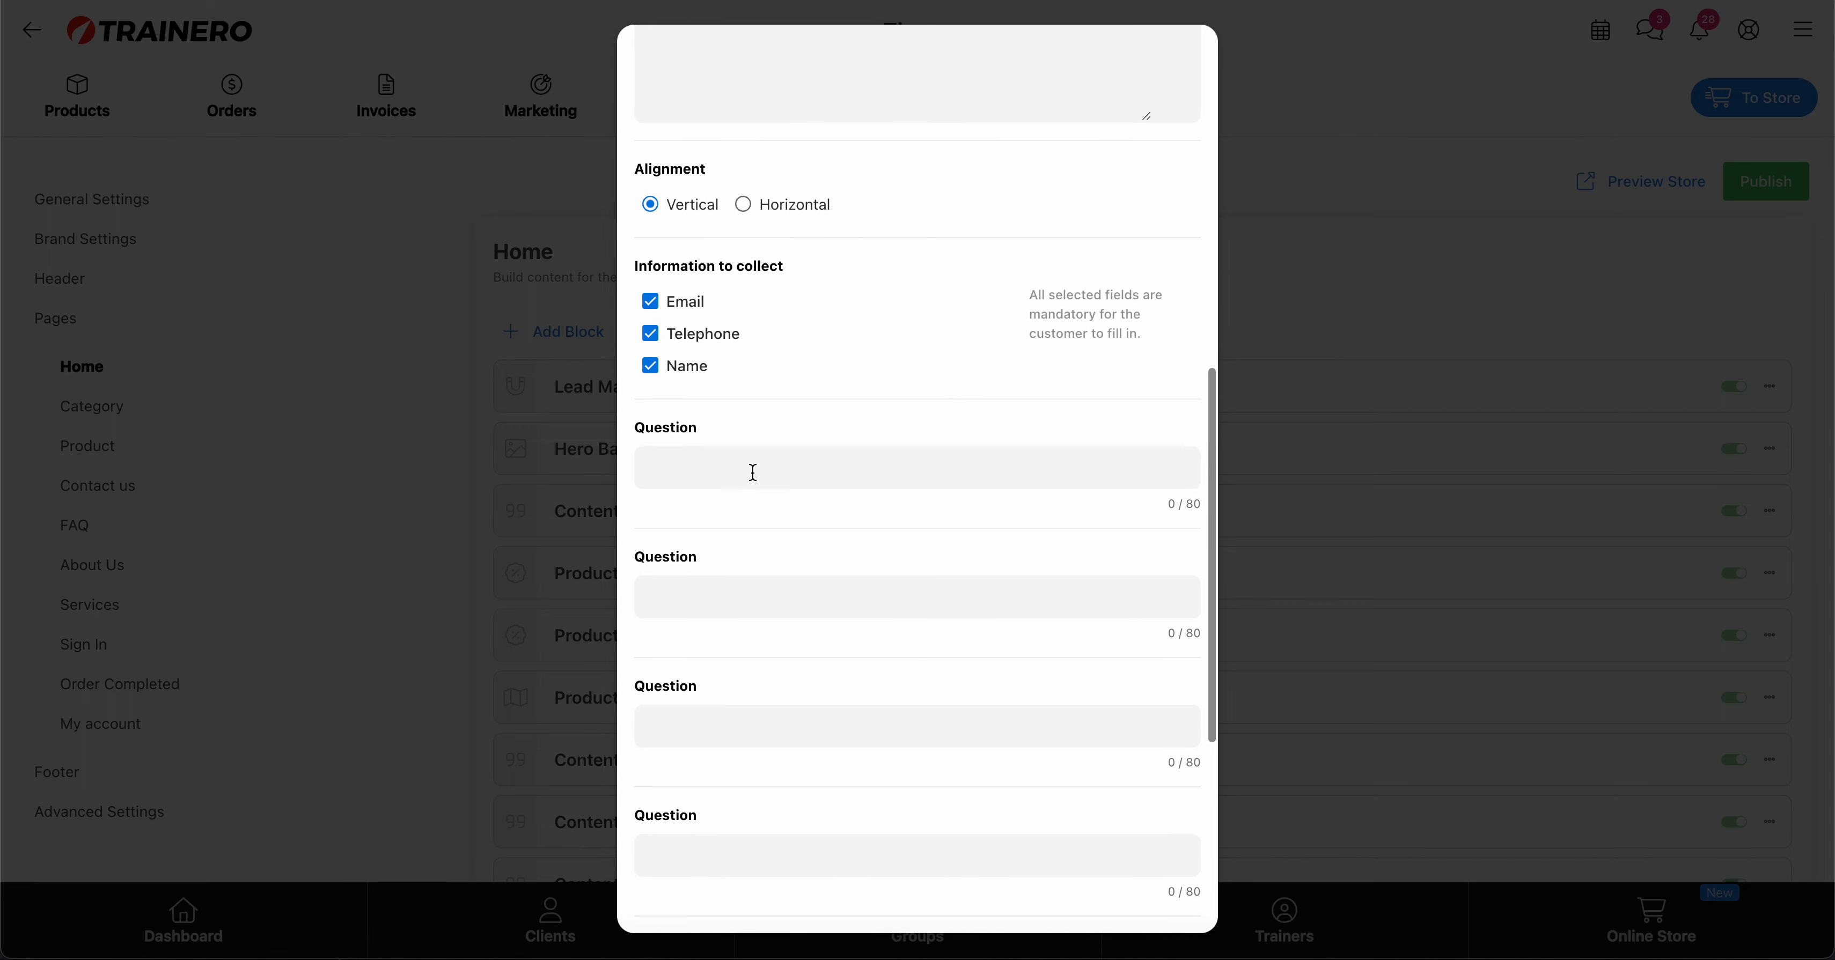
pyautogui.scroll(-3, 819, 594)
pyautogui.scroll(-3, 765, 615)
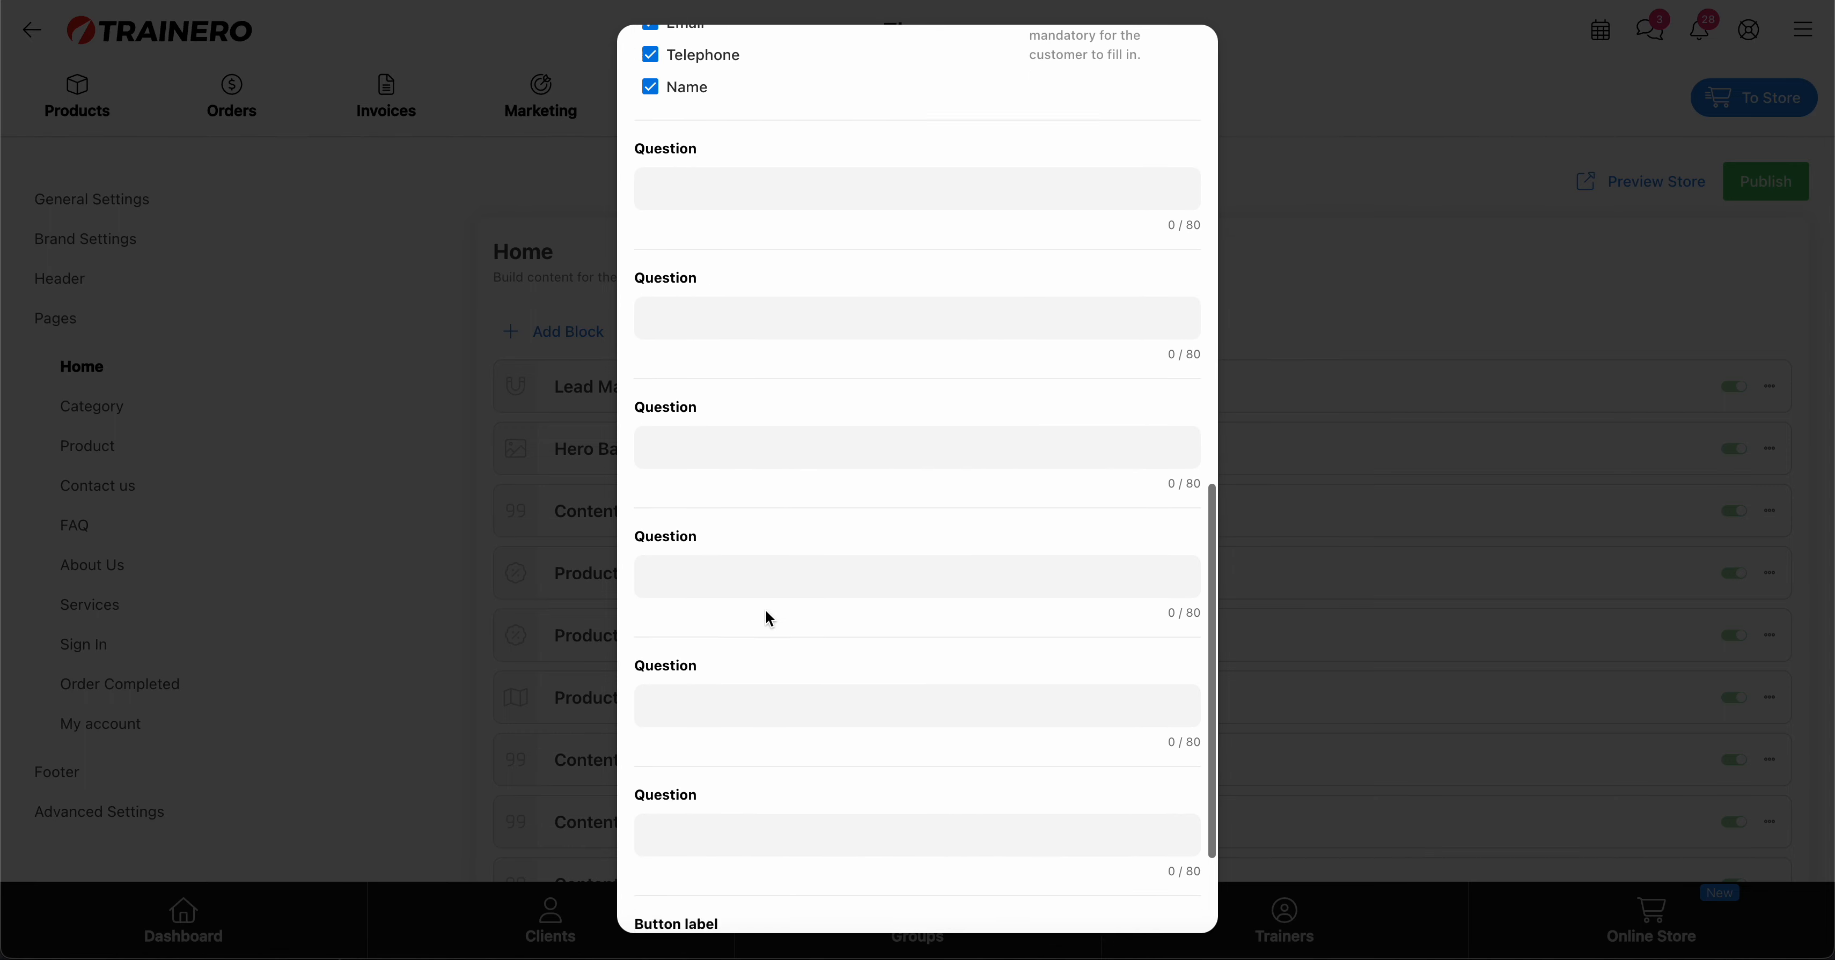
pyautogui.scroll(4, 769, 618)
pyautogui.click(704, 327)
pyautogui.write('Age')
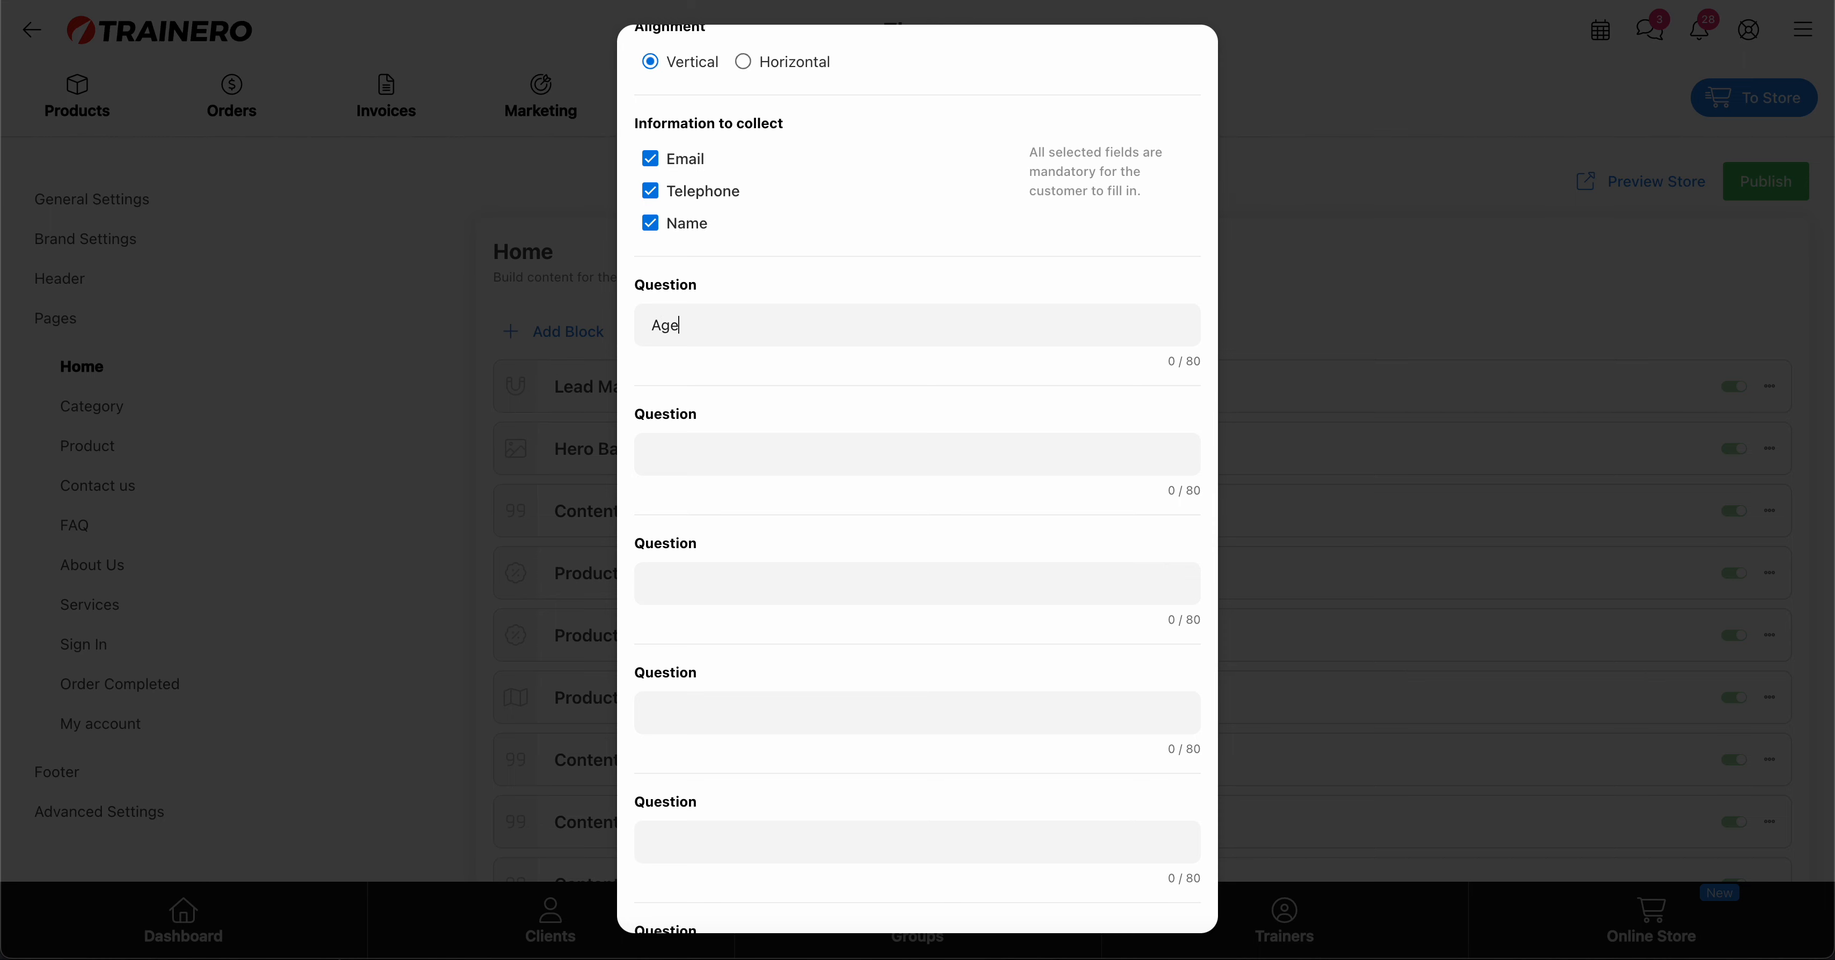
pyautogui.click(887, 459)
pyautogui.write('Goal')
pyautogui.scroll(-1, 685, 576)
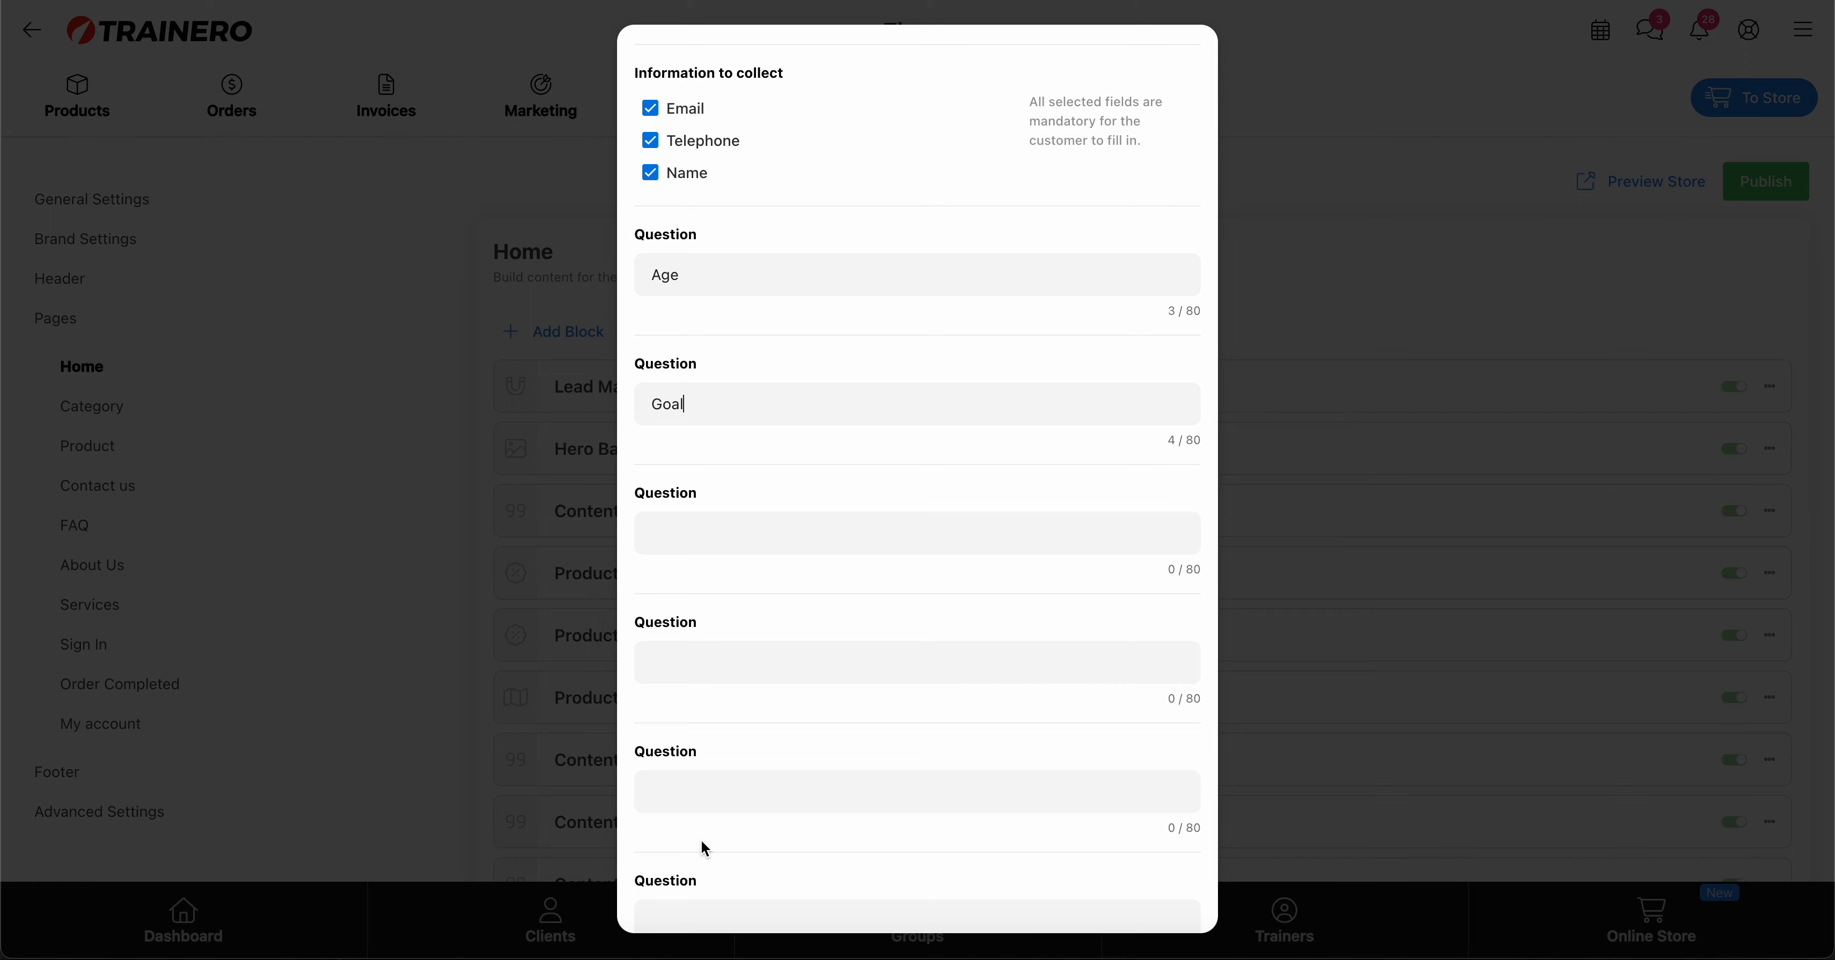
pyautogui.click(675, 421)
# Label the Lead Magnet's button "Send" and save the block
pyautogui.scroll(-5, 768, 608)
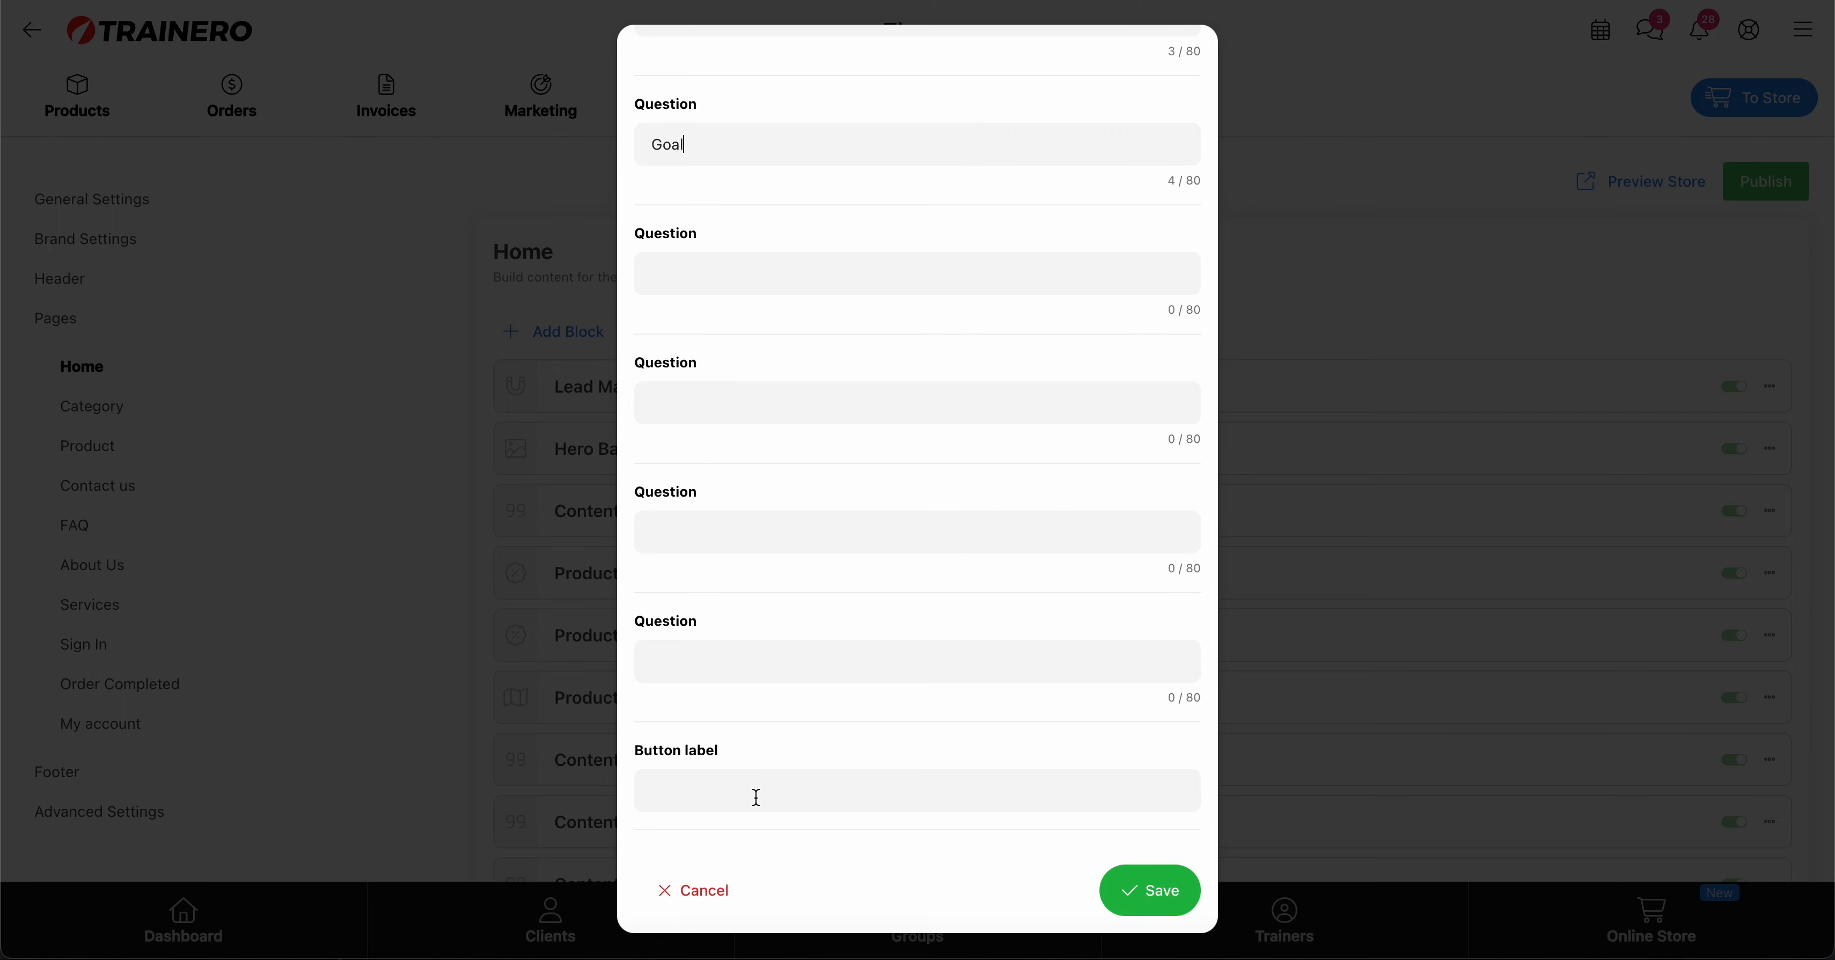
pyautogui.click(755, 797)
pyautogui.write('Send')
pyautogui.click(1154, 894)
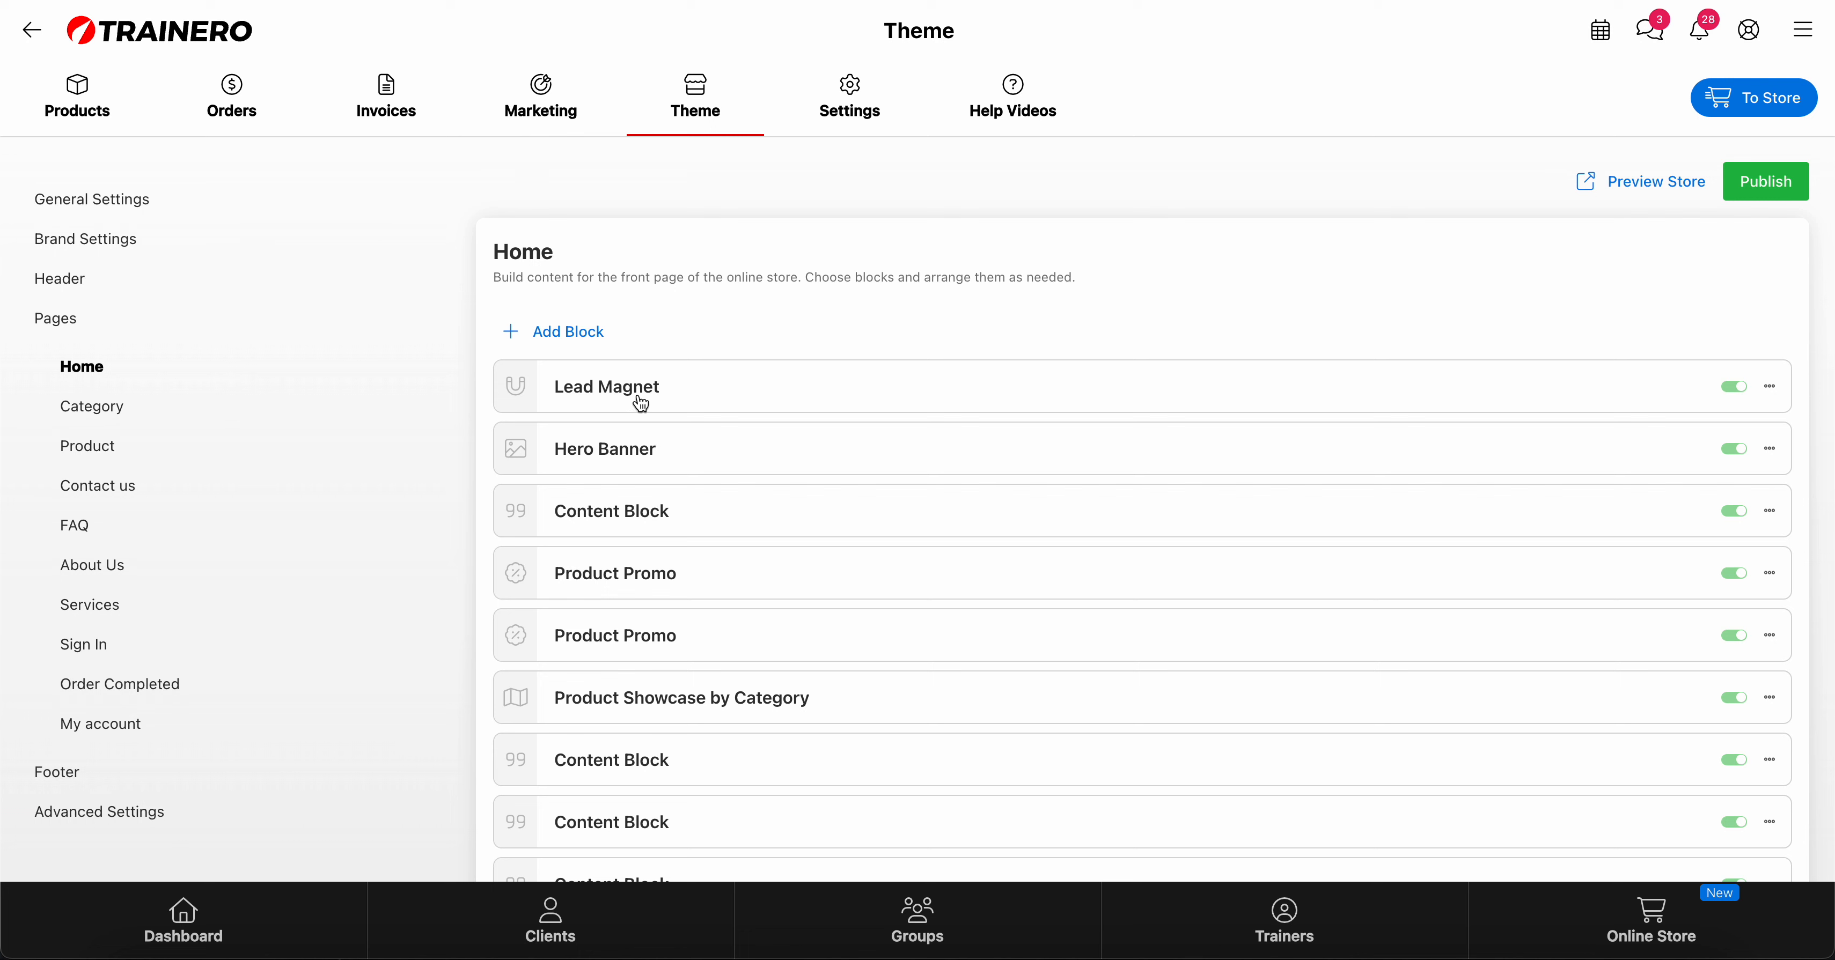
# Preview the store and examine the Lead Magnet form on the home page
pyautogui.click(1633, 191)
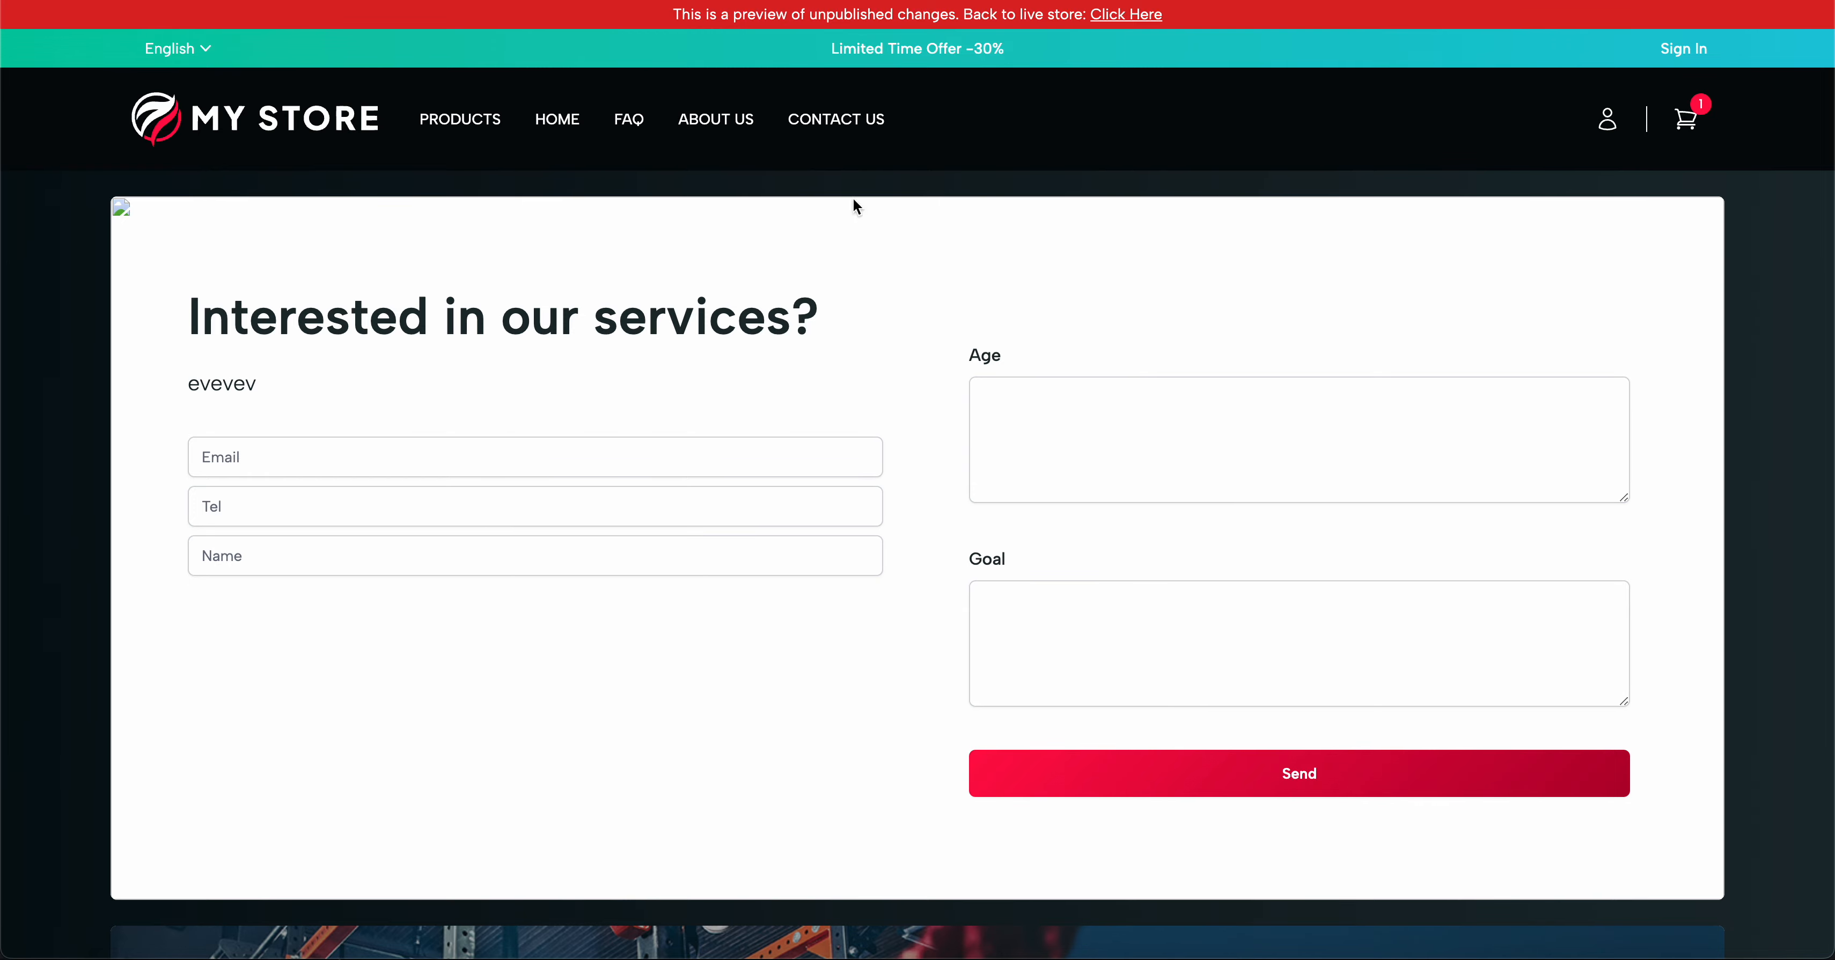
pyautogui.scroll(-3, 1200, 641)
pyautogui.scroll(2, 1200, 641)
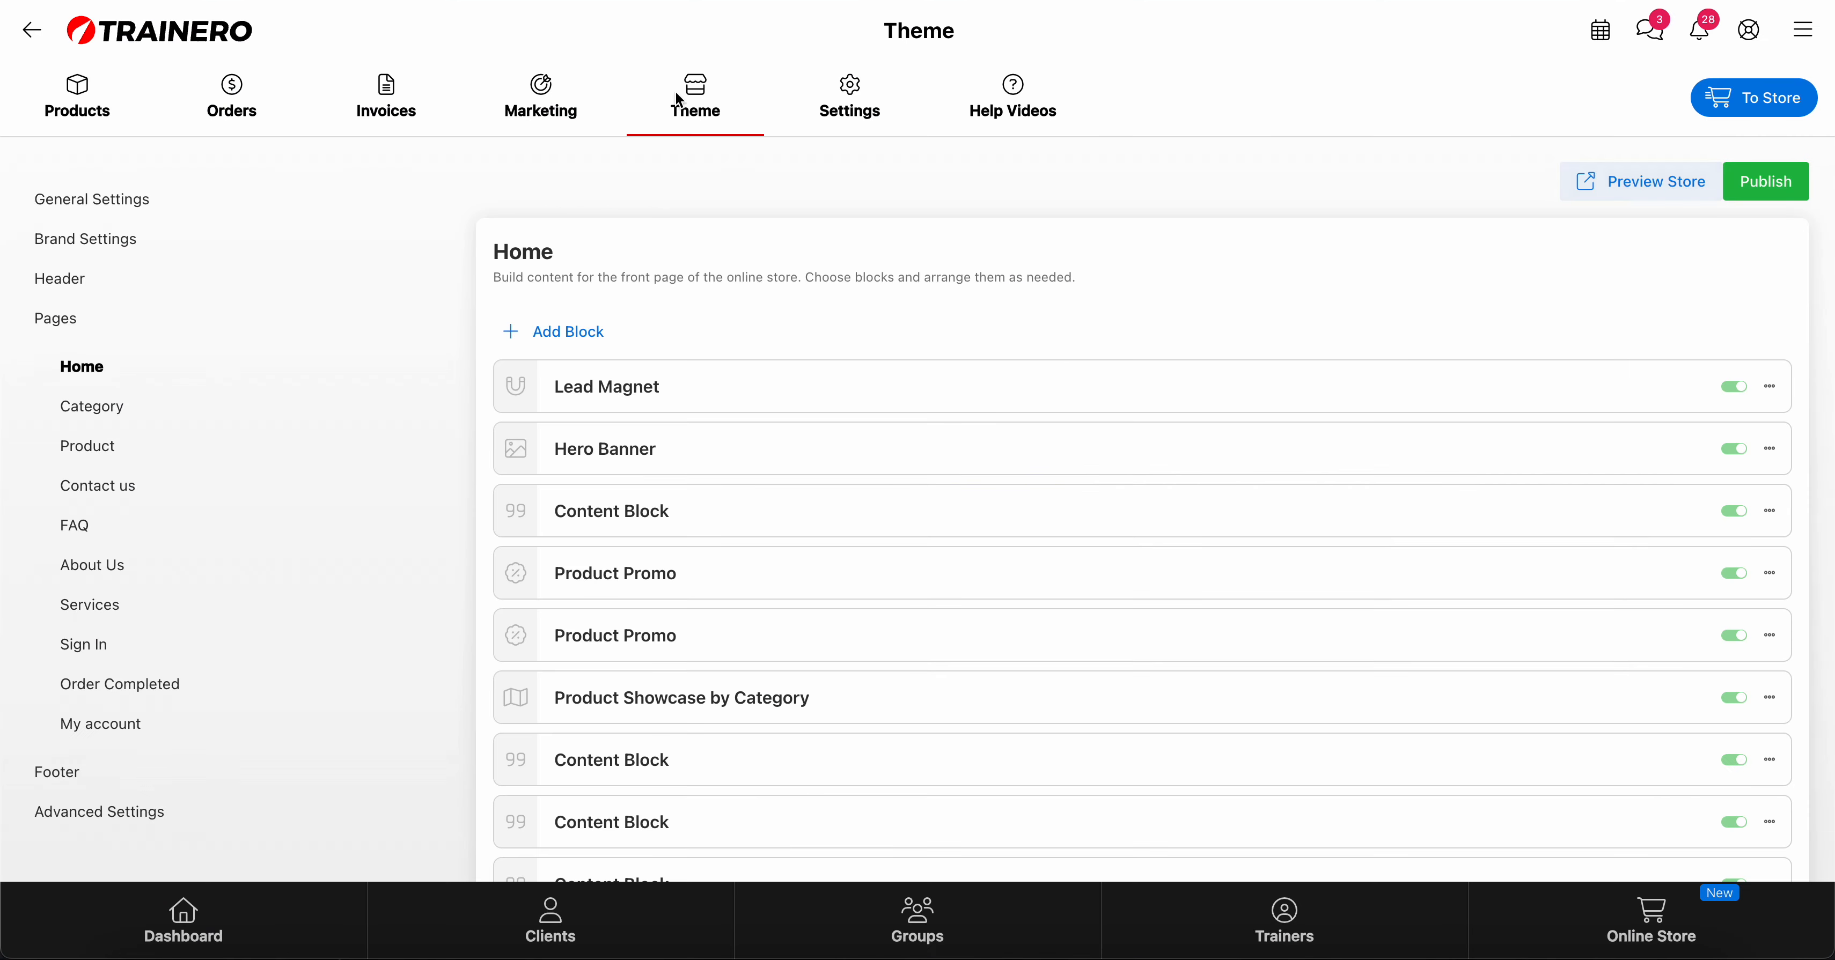
# View the list of marketing leads and return to the theme's Home page settings
pyautogui.click(548, 94)
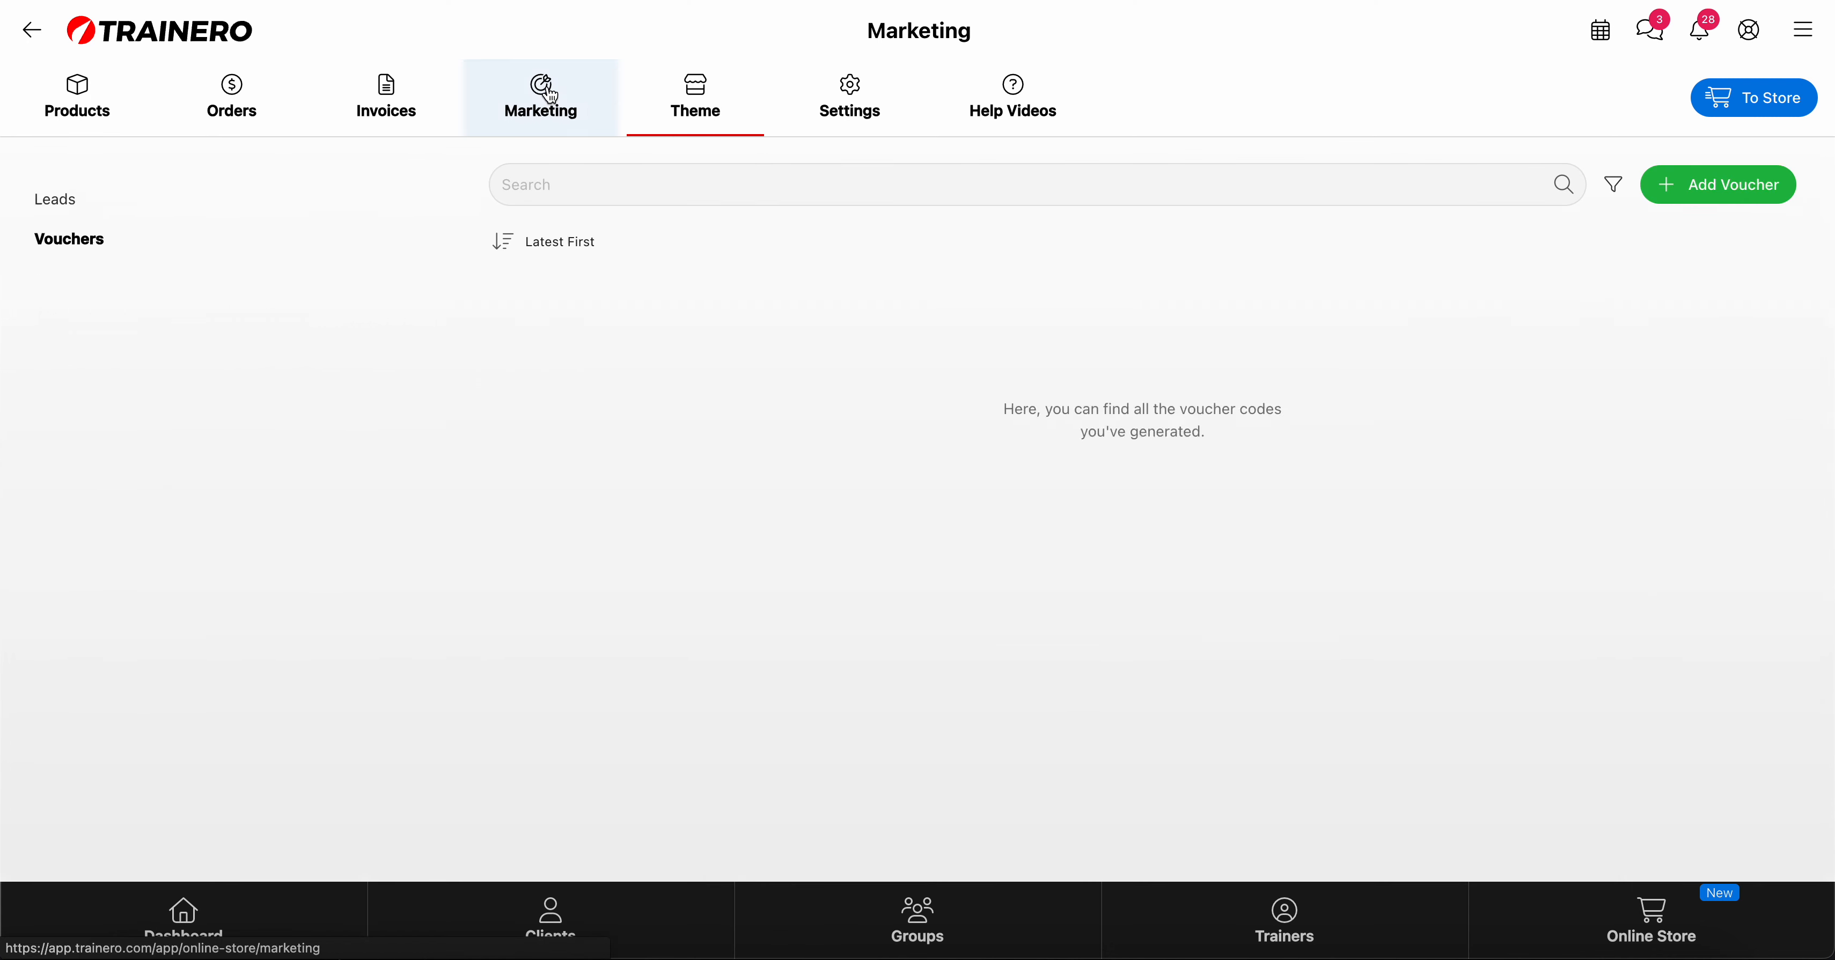
pyautogui.click(56, 203)
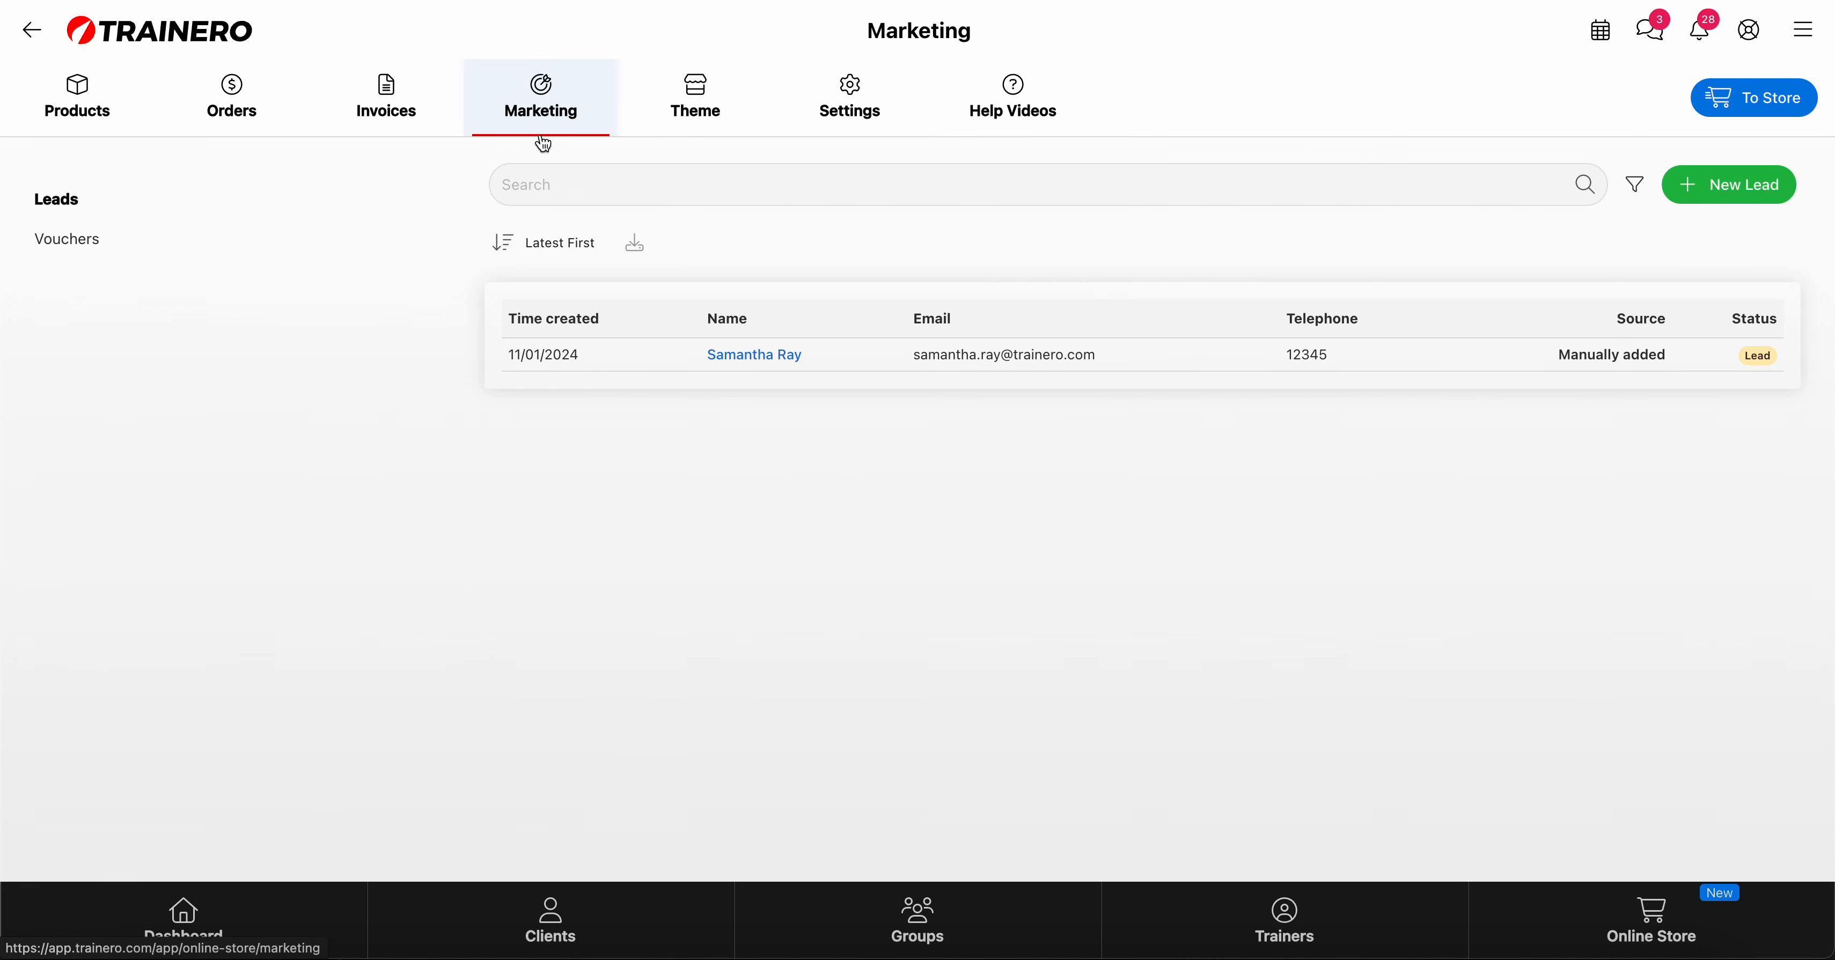
pyautogui.click(696, 107)
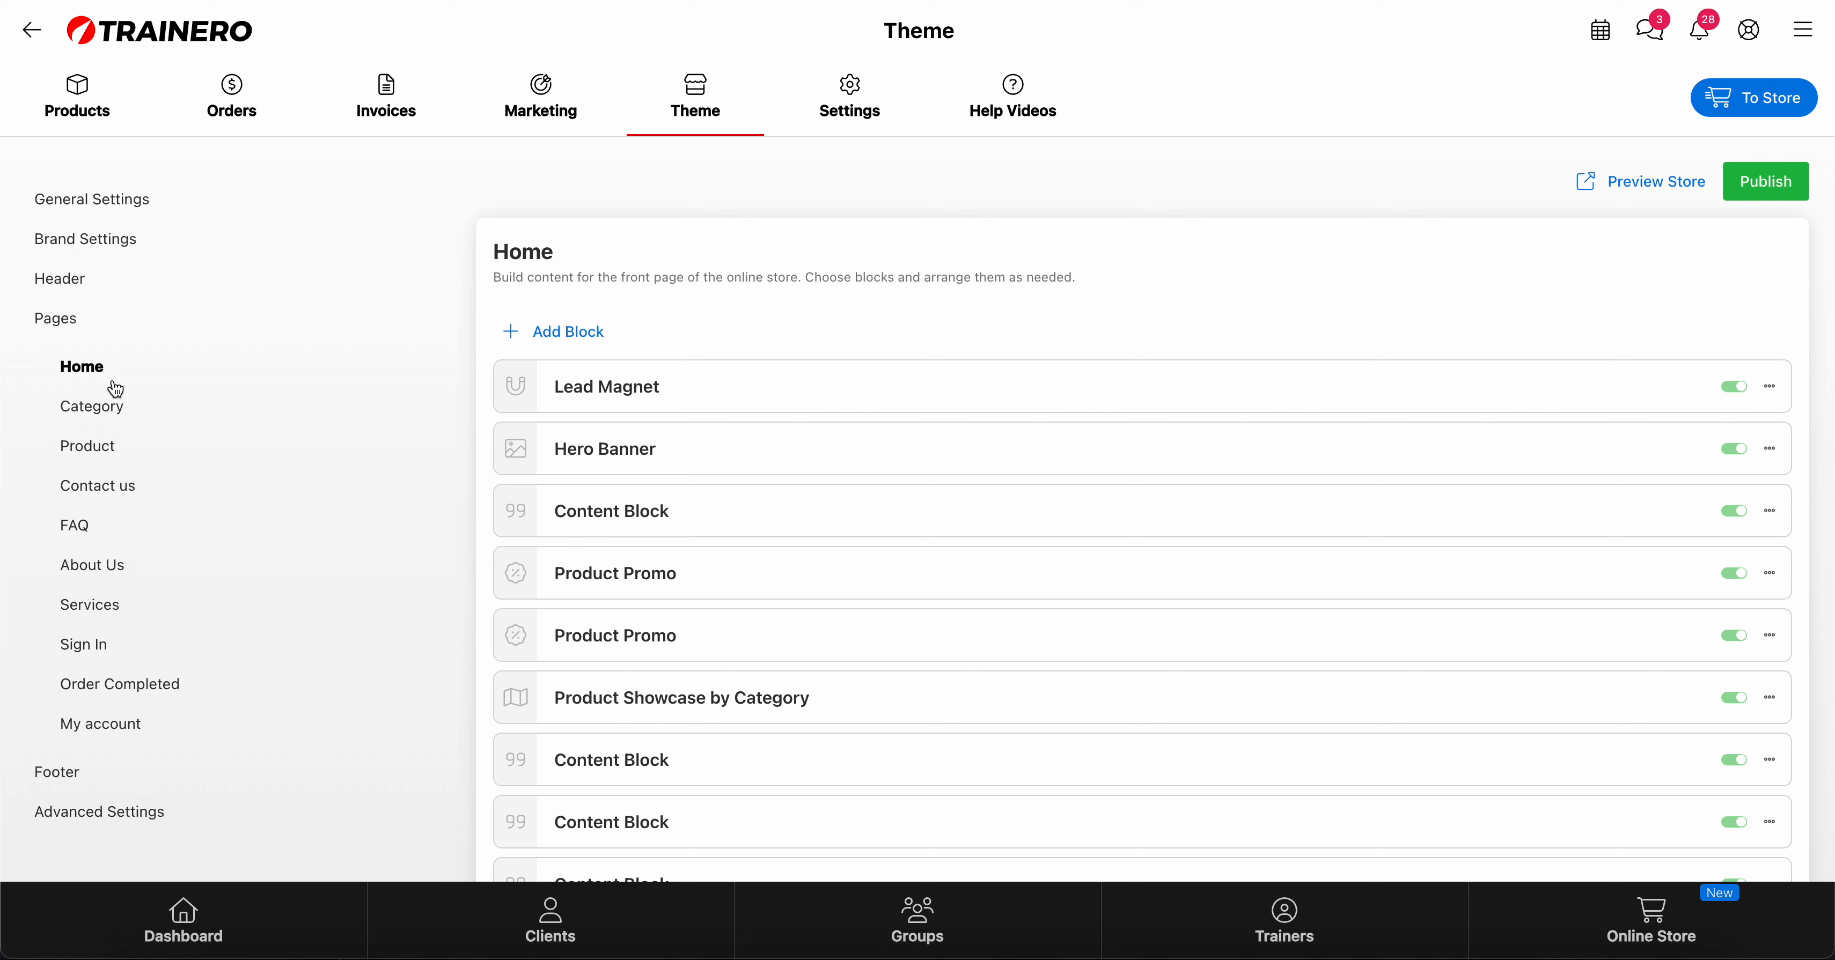
# Look through the theme settings of the Category, Product and Contact us pages
pyautogui.click(105, 416)
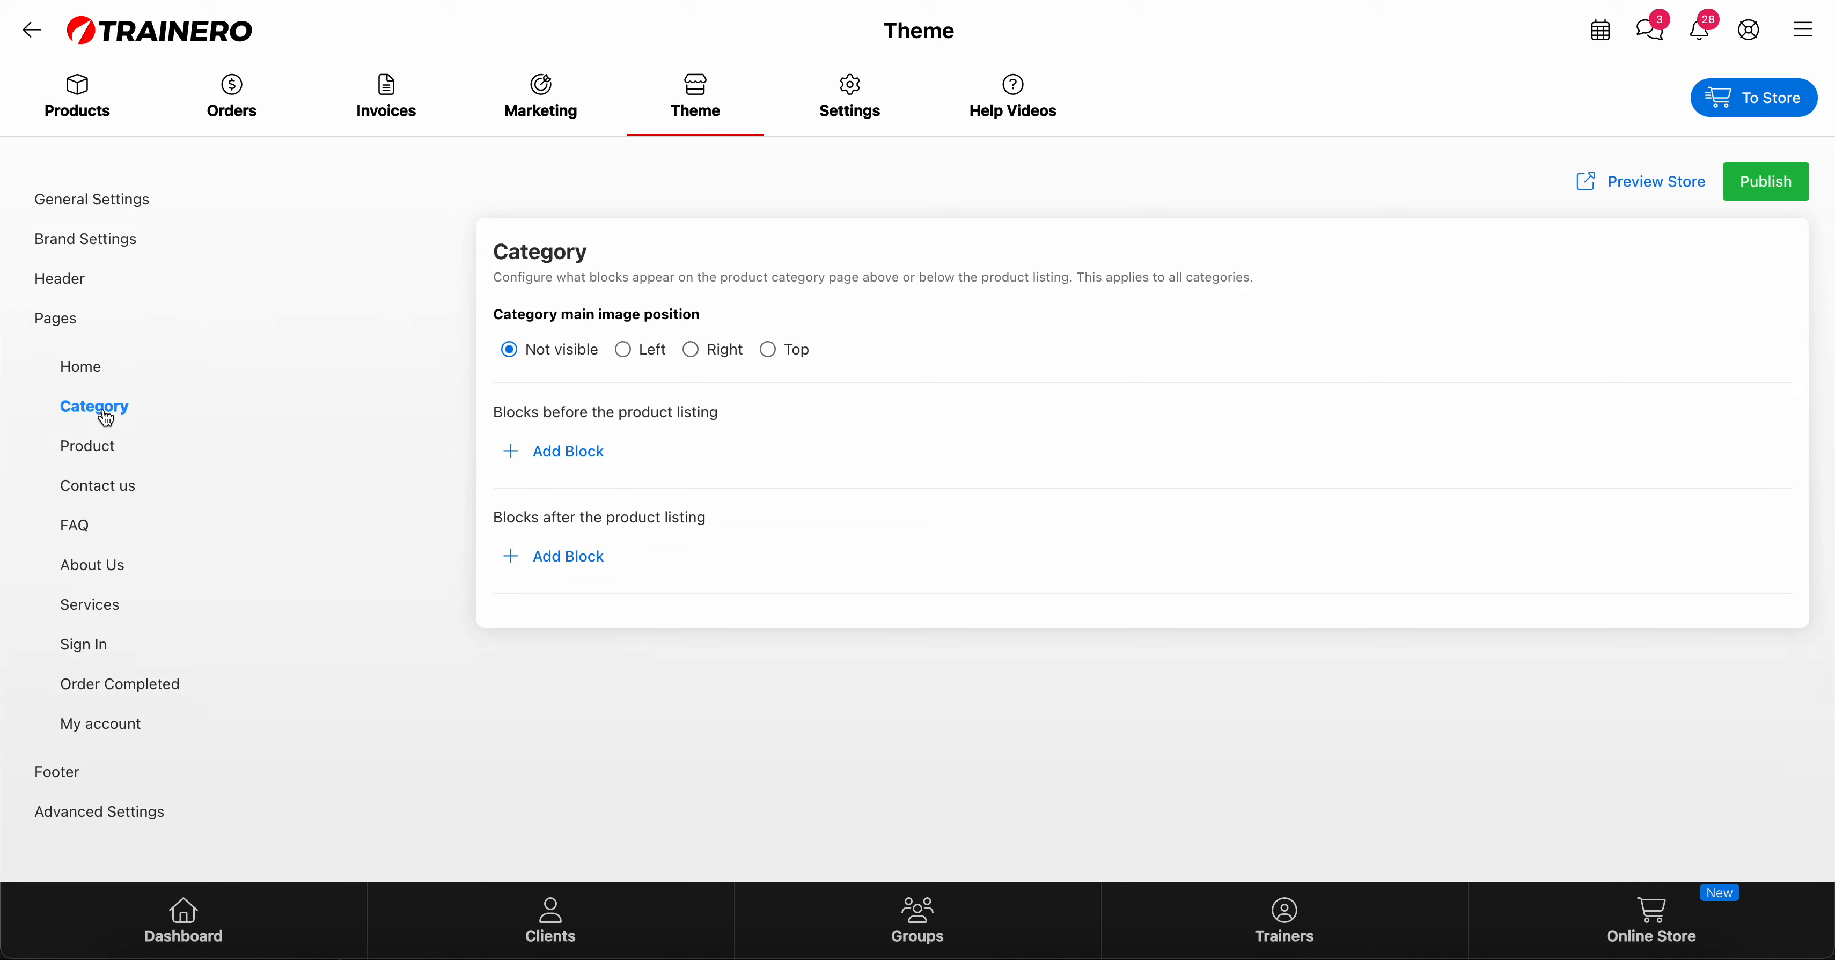
pyautogui.click(106, 449)
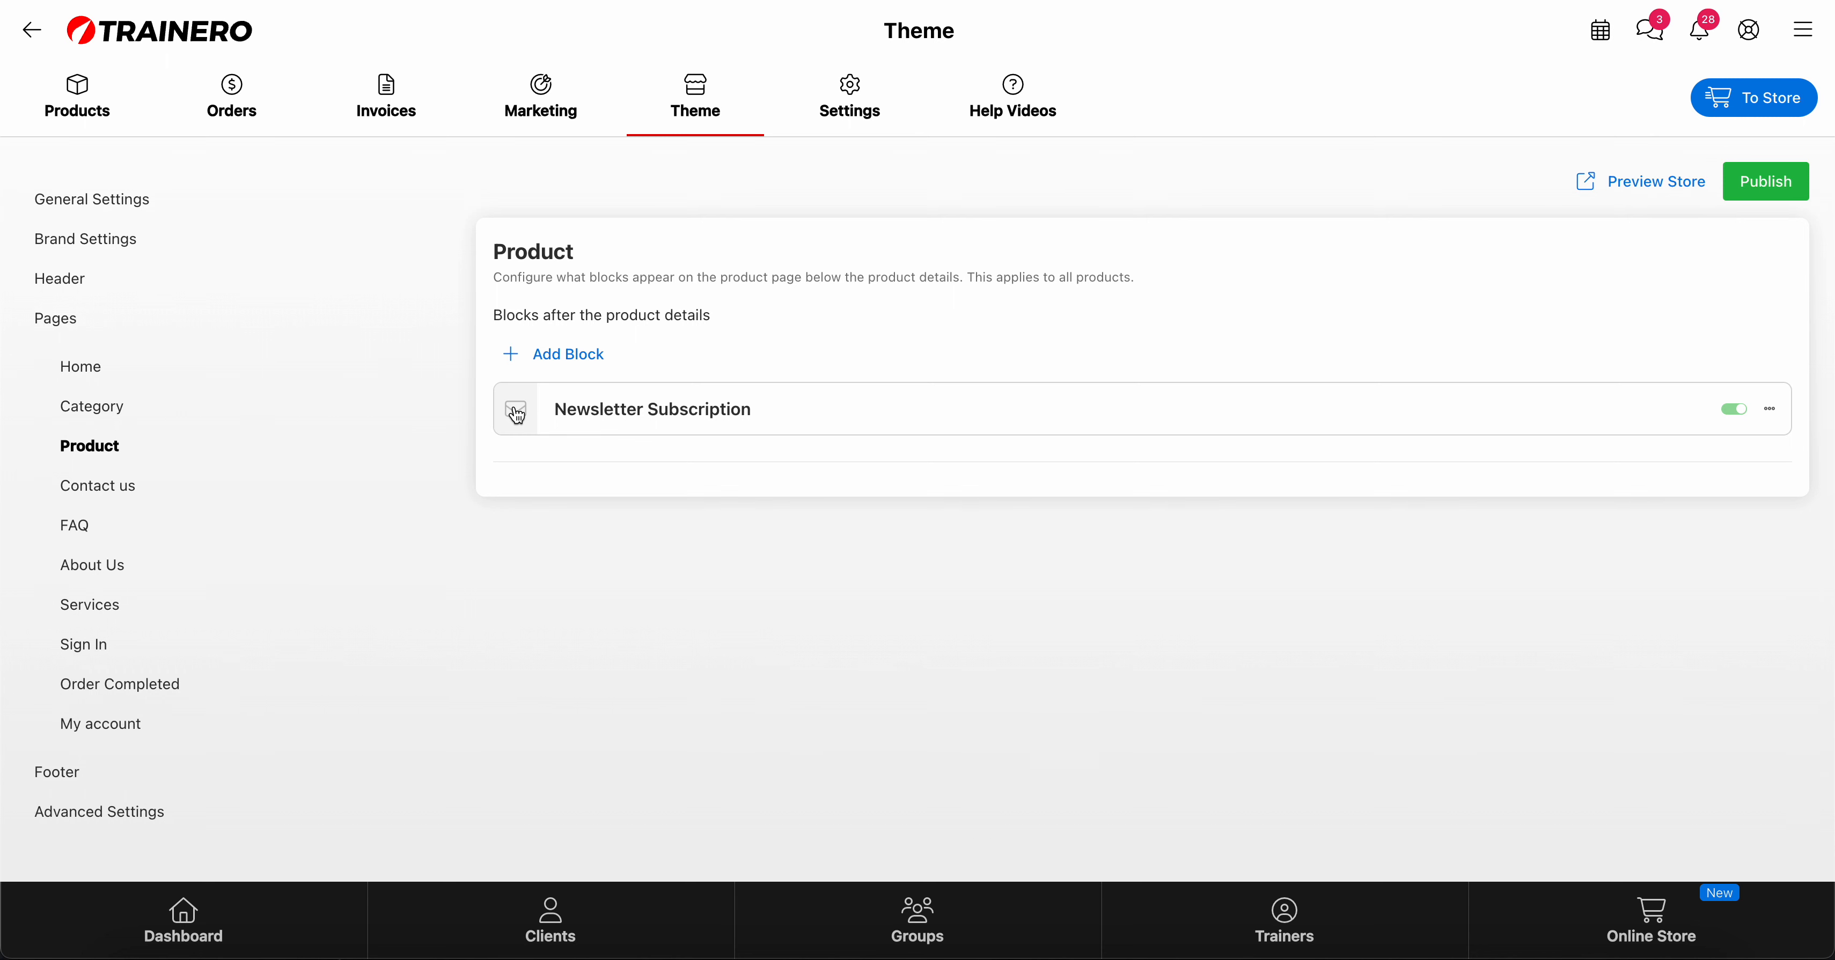
pyautogui.click(131, 488)
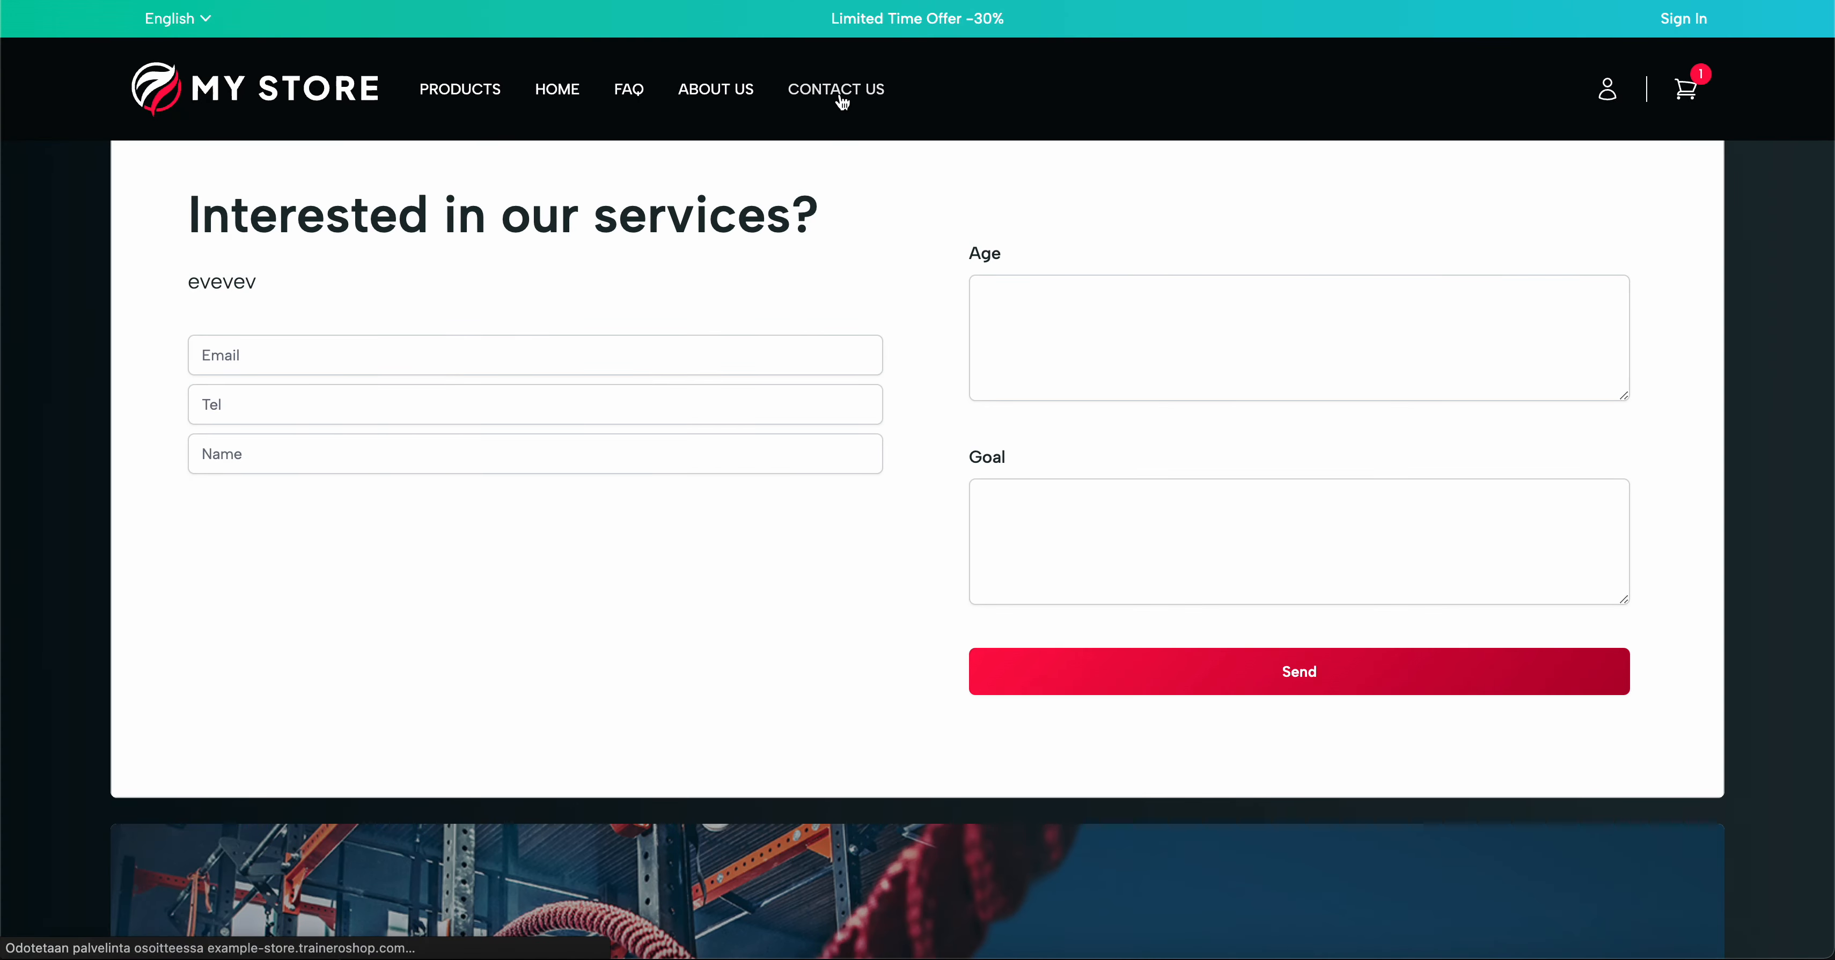
# View the Contact Us page down to its footer in the store preview and return to the theme editor
pyautogui.click(841, 100)
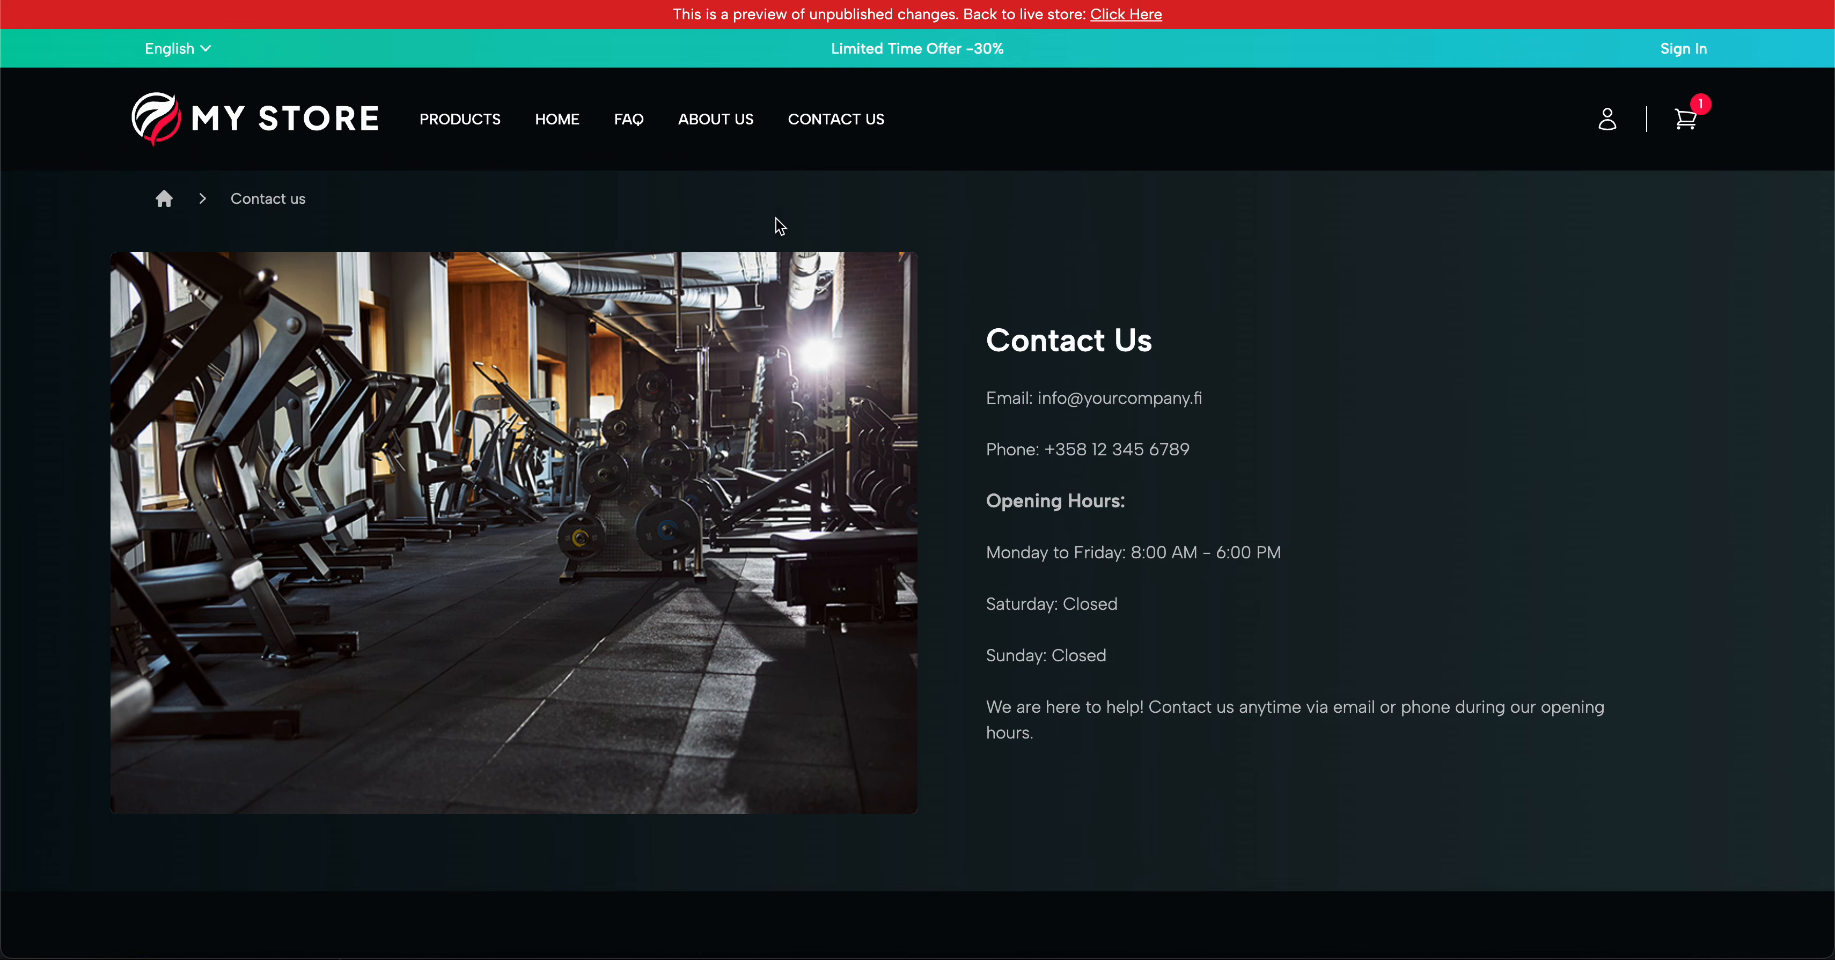
pyautogui.scroll(-5, 778, 454)
pyautogui.scroll(-2, 778, 454)
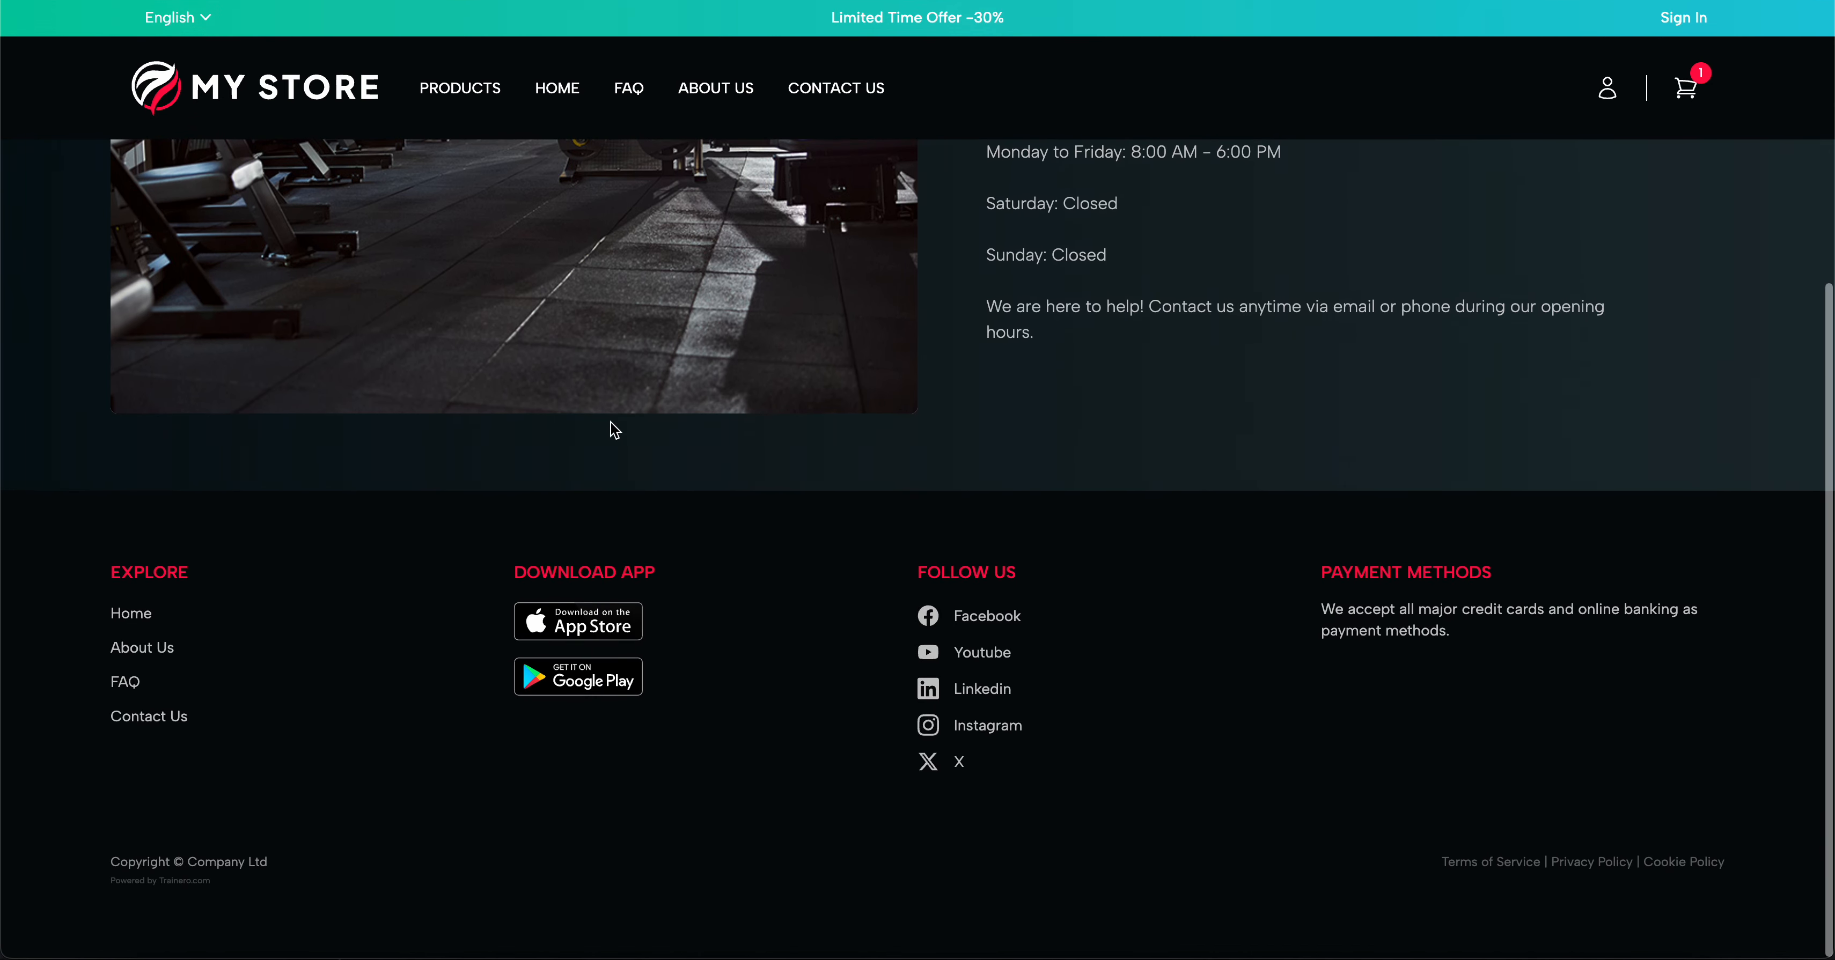
pyautogui.scroll(7, 945, 620)
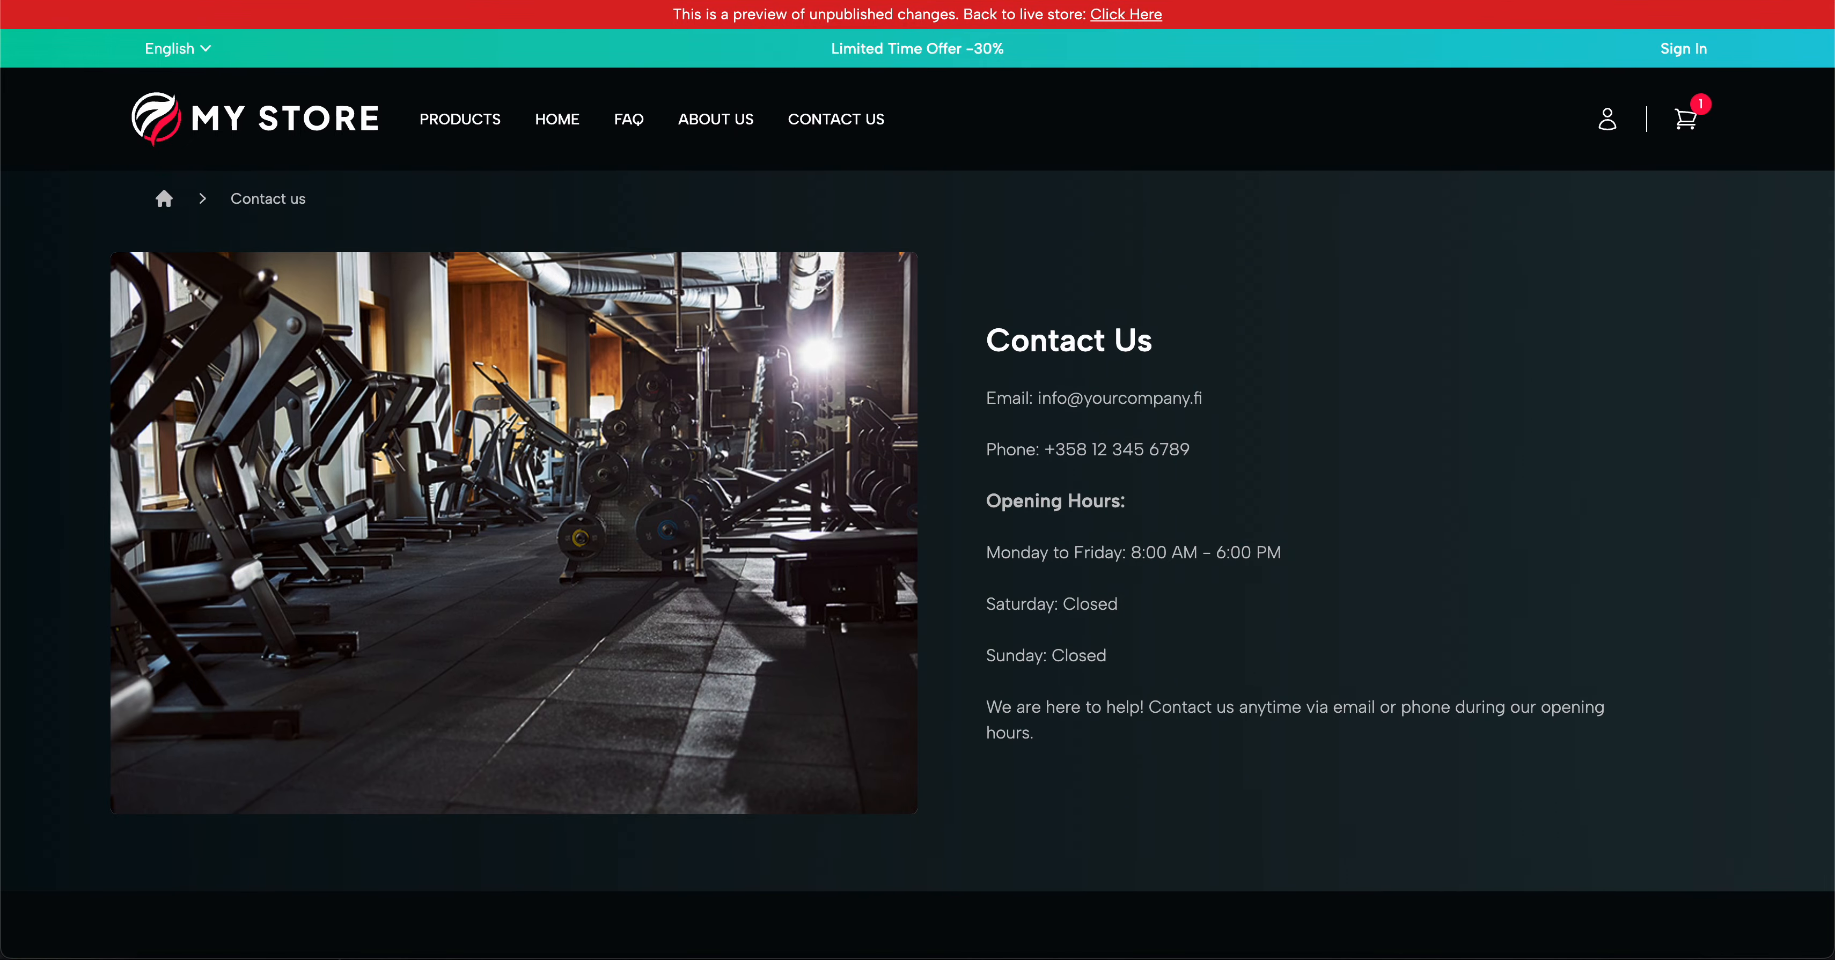
pyautogui.click(185, 1)
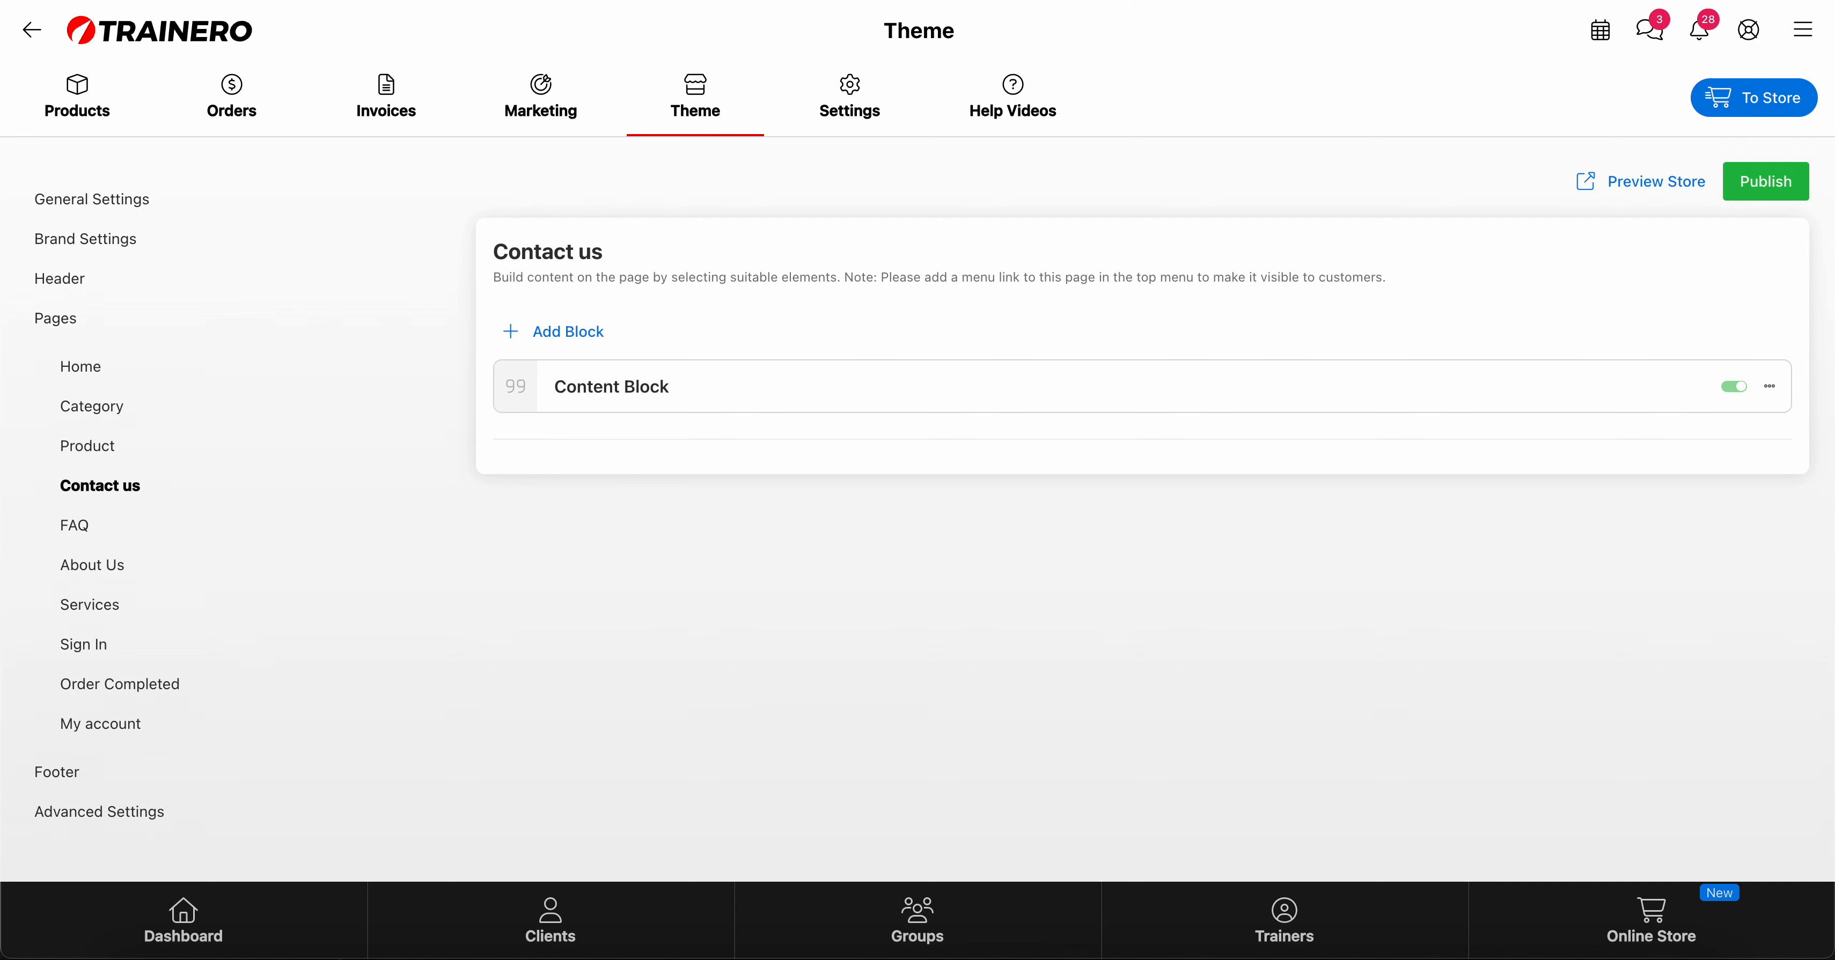
# View the FAQ and Sign In page settings and check the sign-in page in the store preview
pyautogui.click(76, 534)
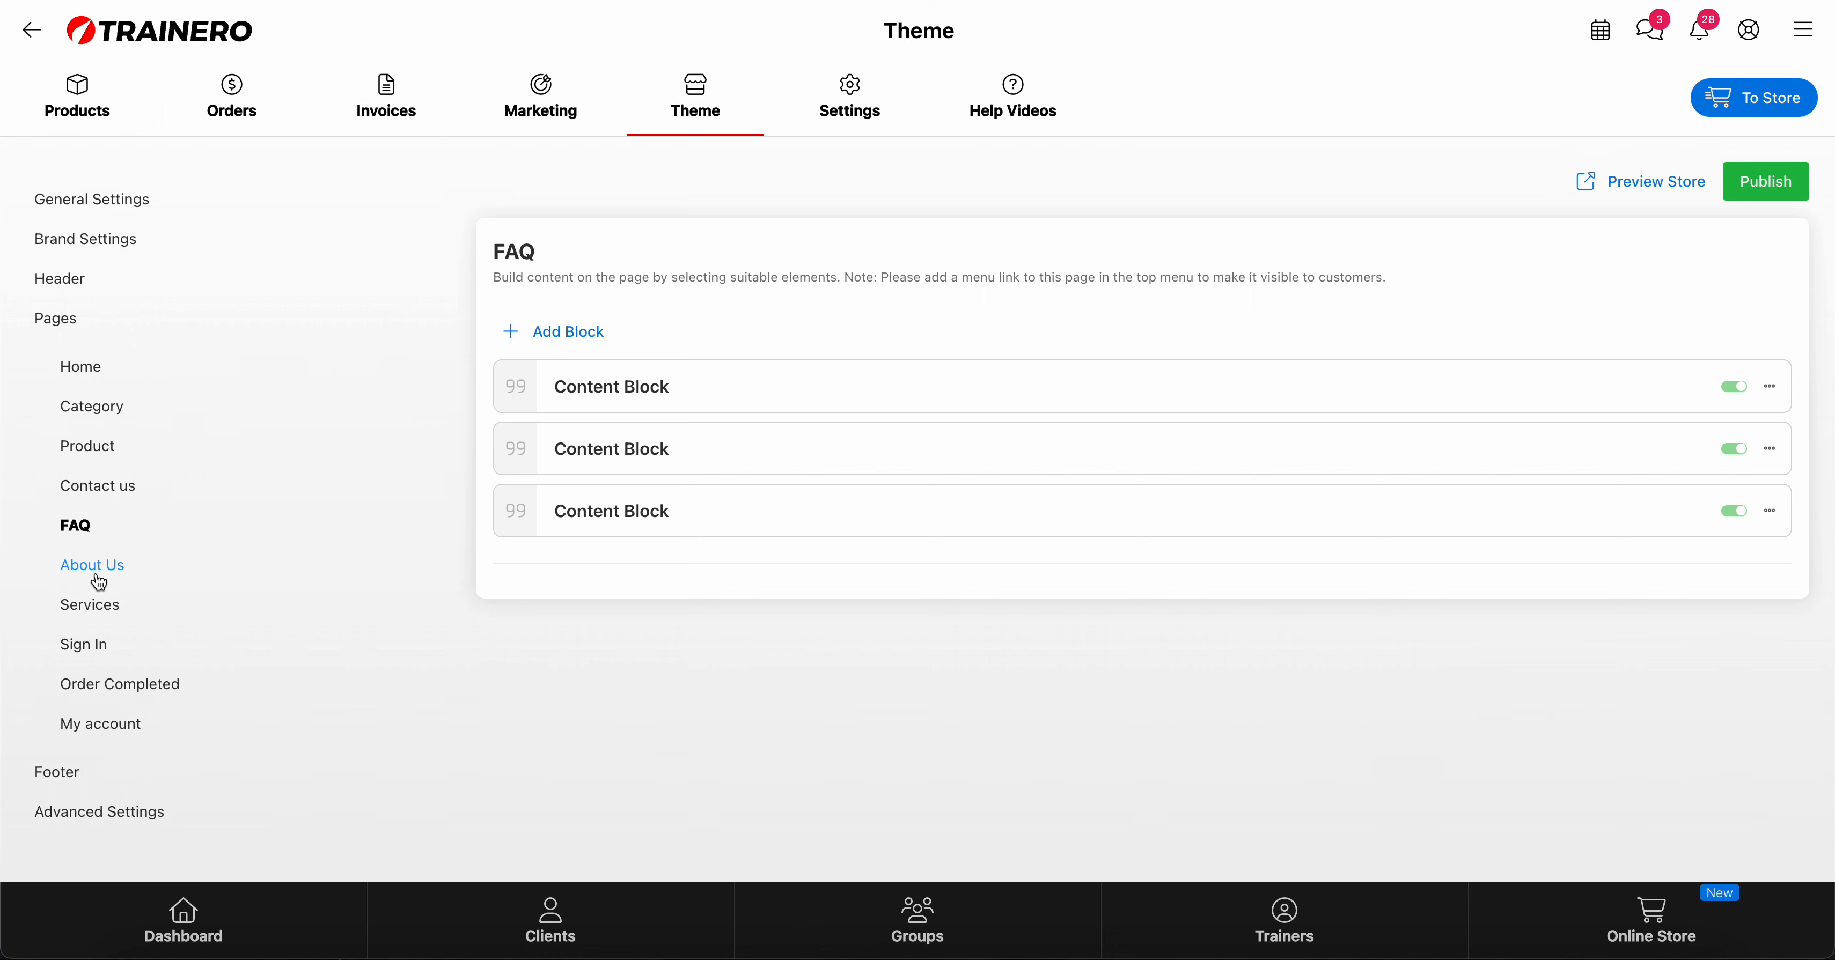
pyautogui.click(91, 641)
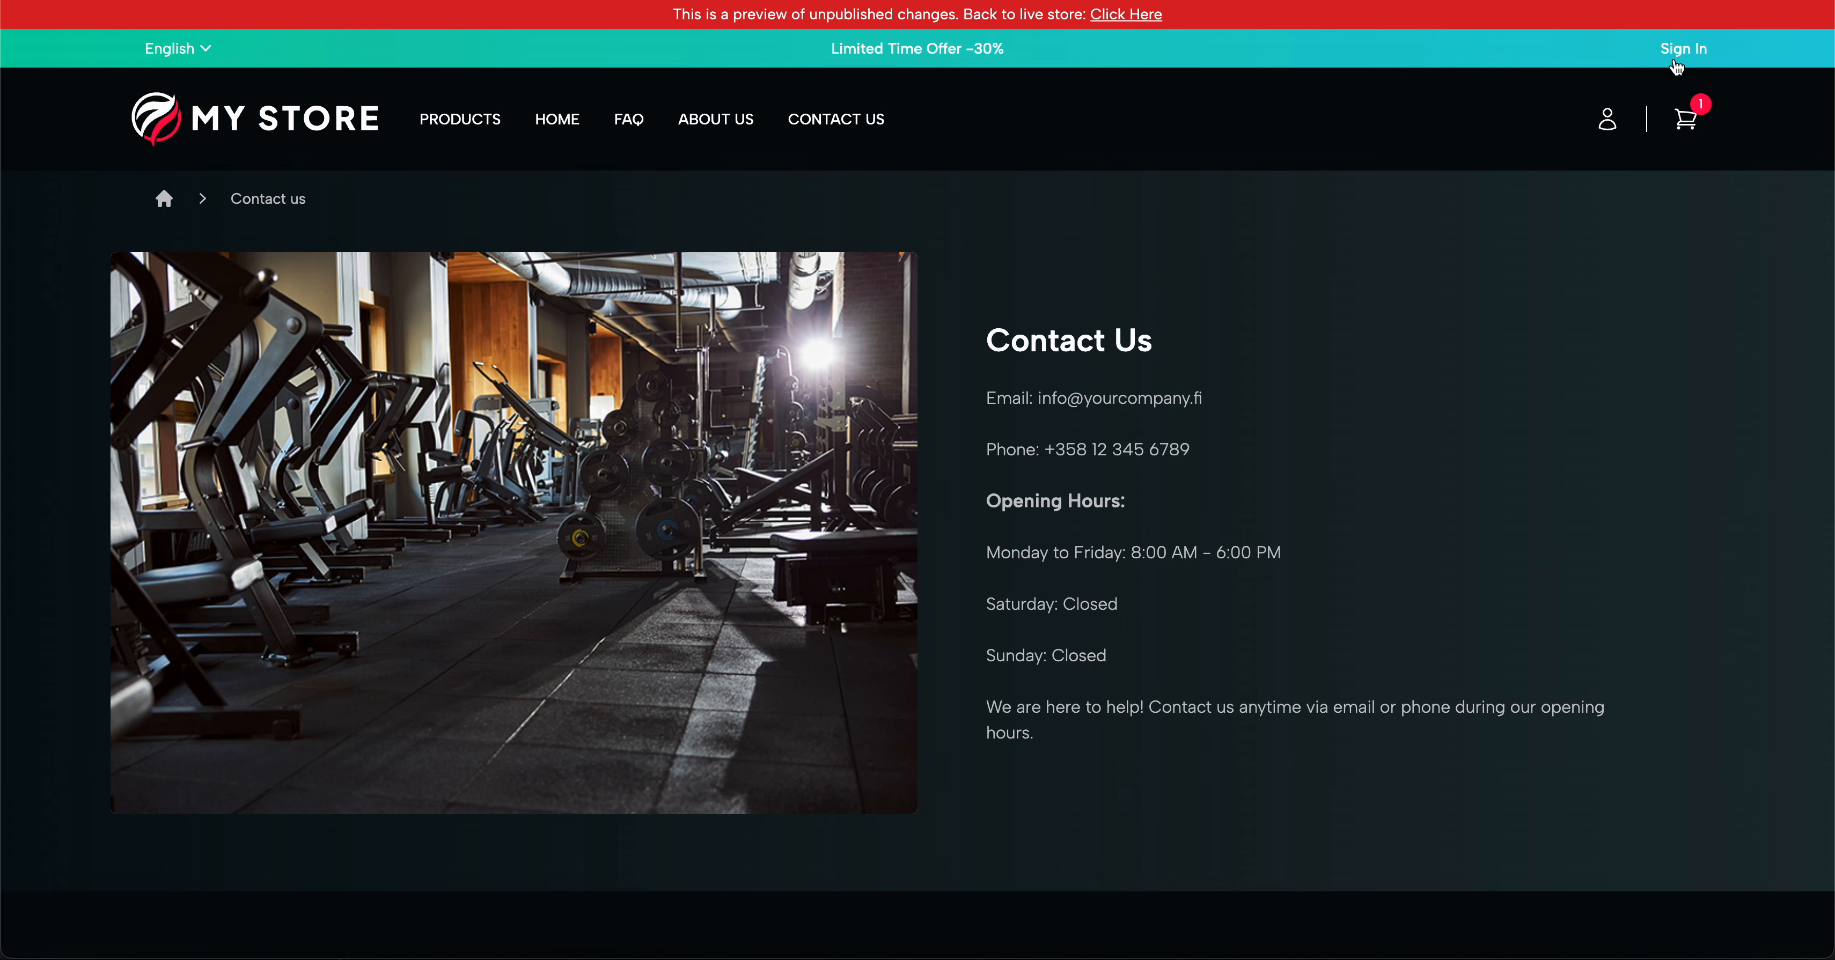
pyautogui.click(1681, 52)
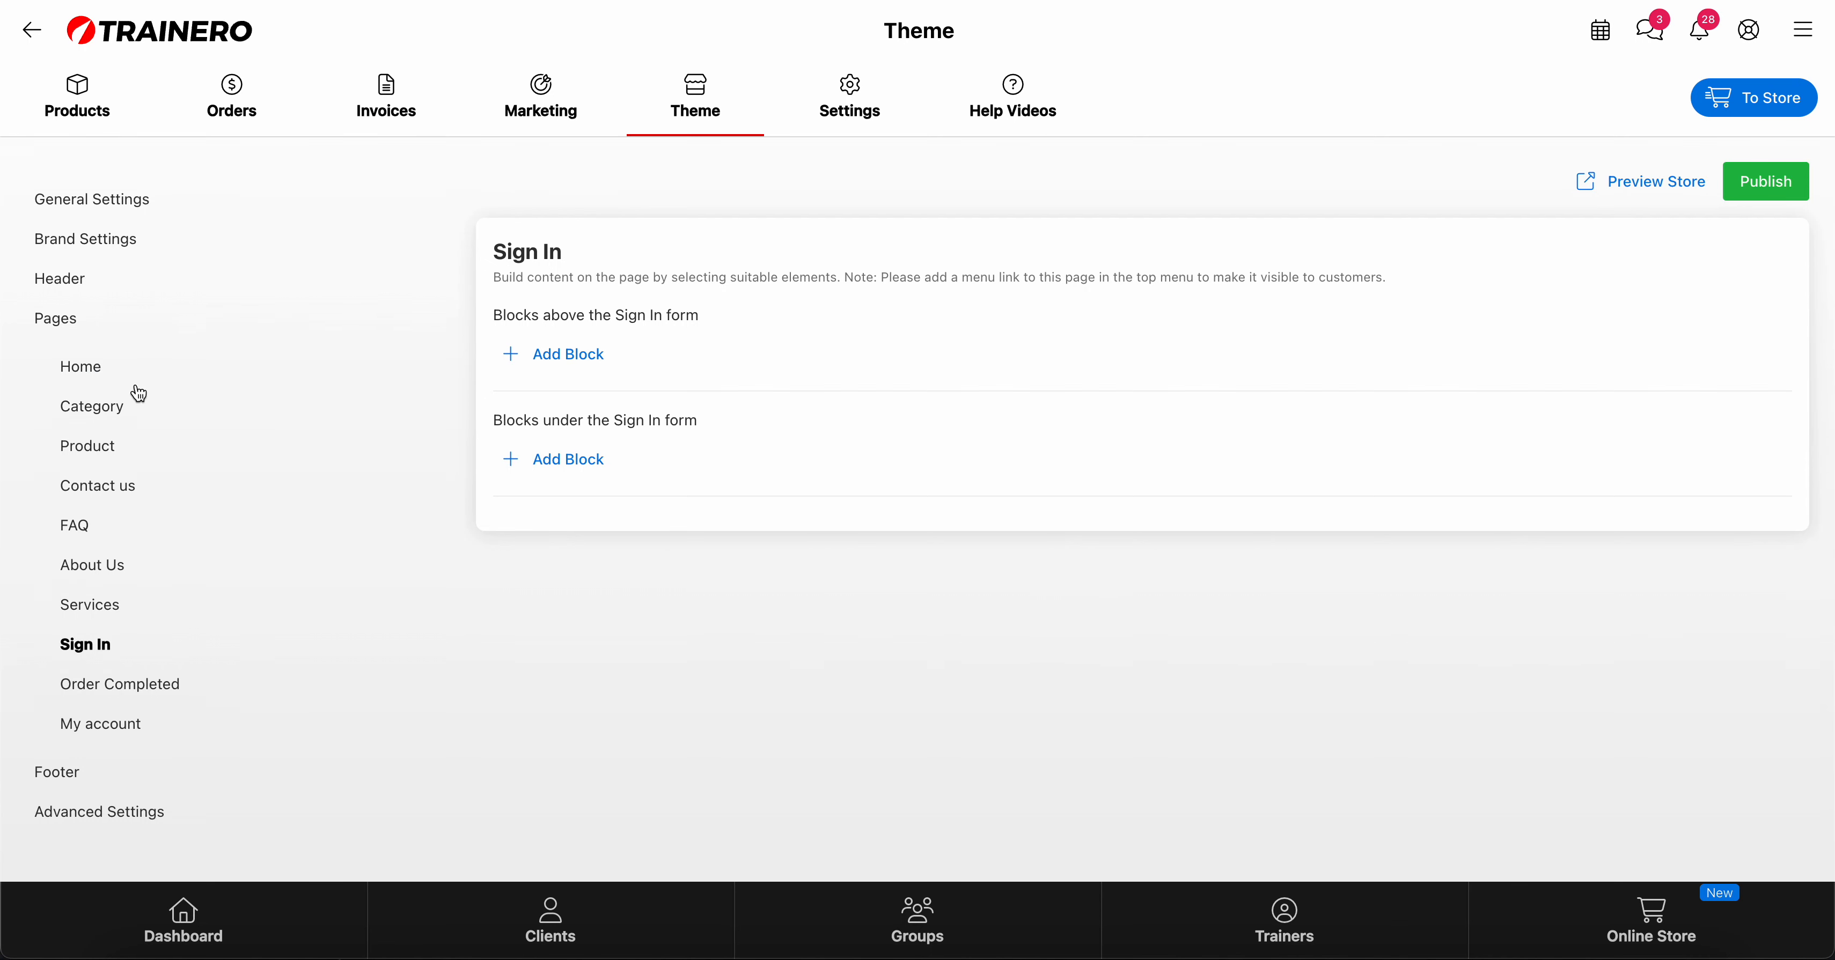
# Review the content block of the Order Completed page, close it without saving, and open the My account page settings
pyautogui.click(148, 691)
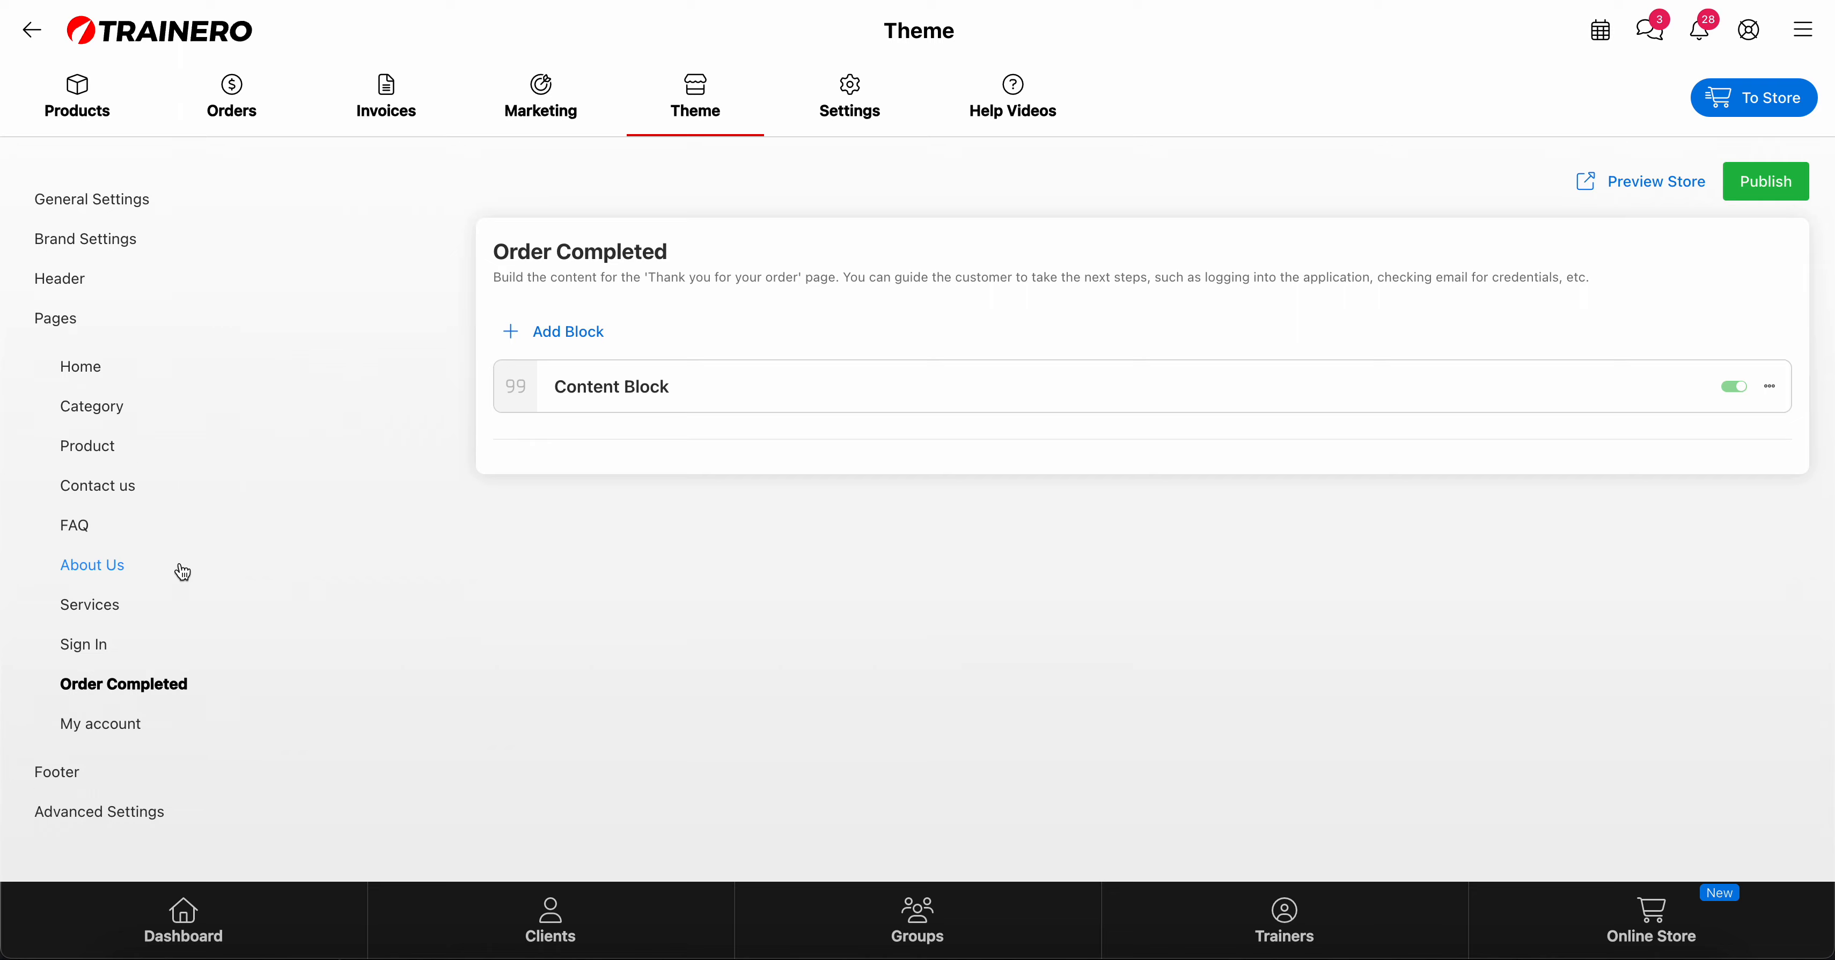
pyautogui.click(599, 394)
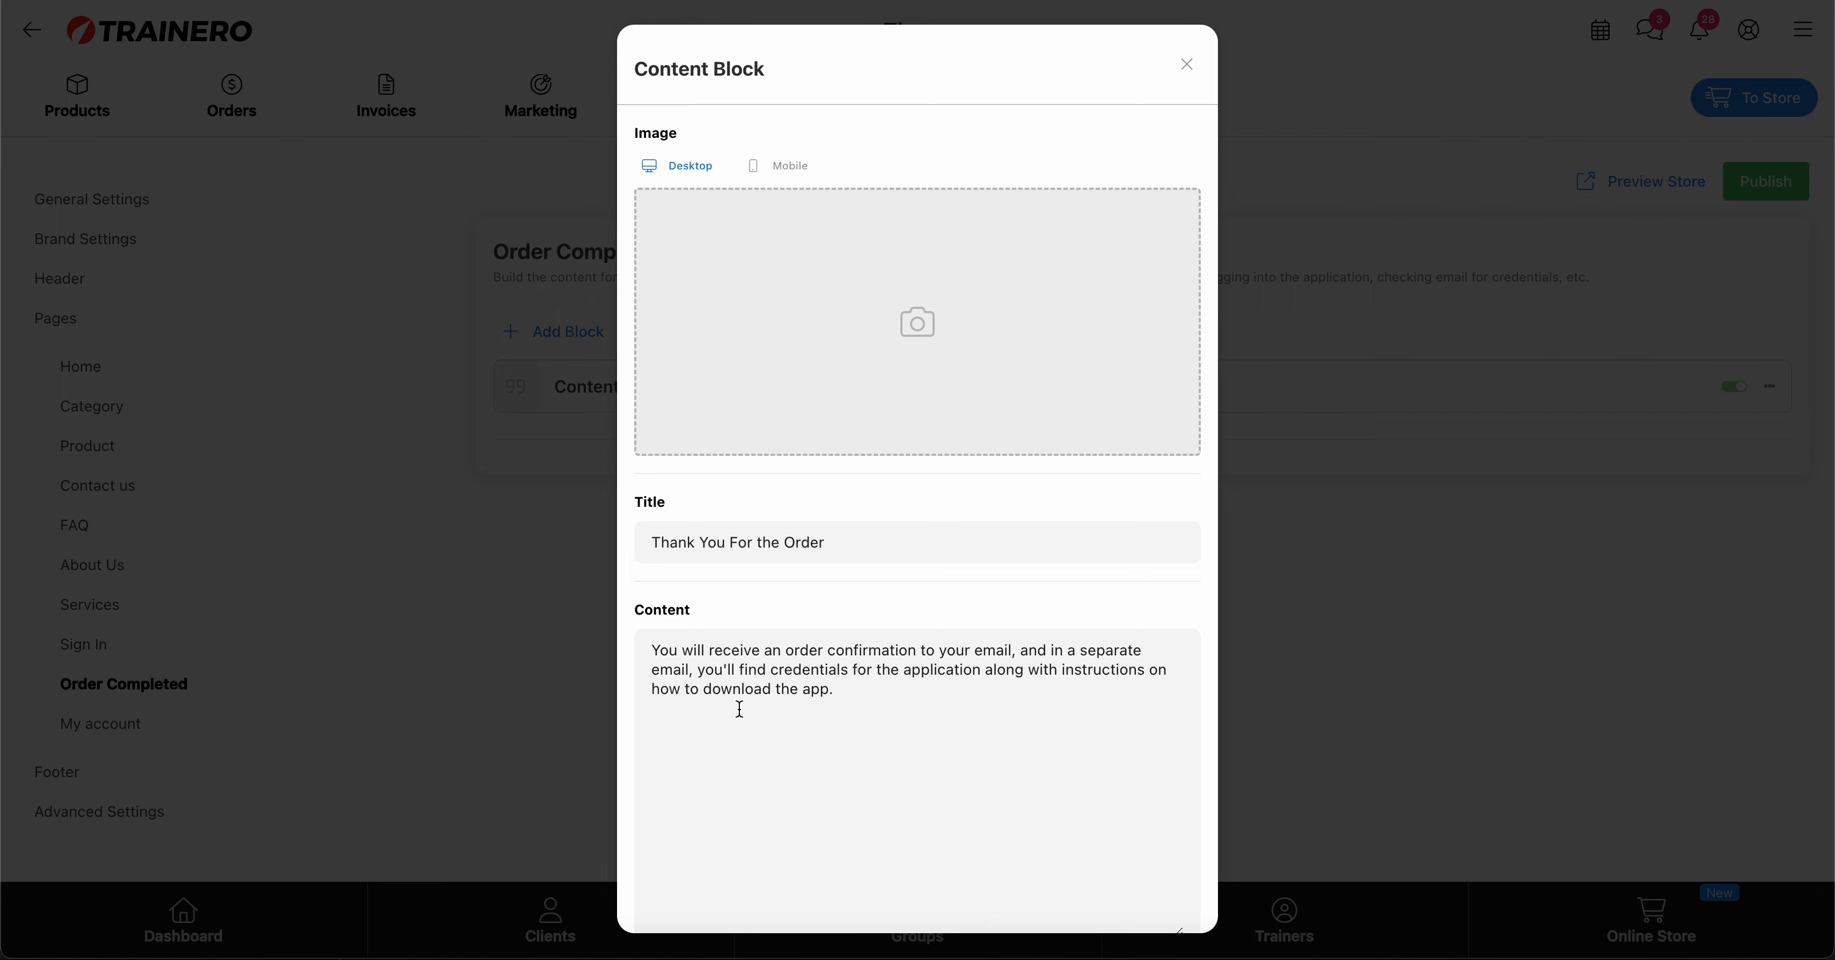
pyautogui.scroll(-7, 739, 709)
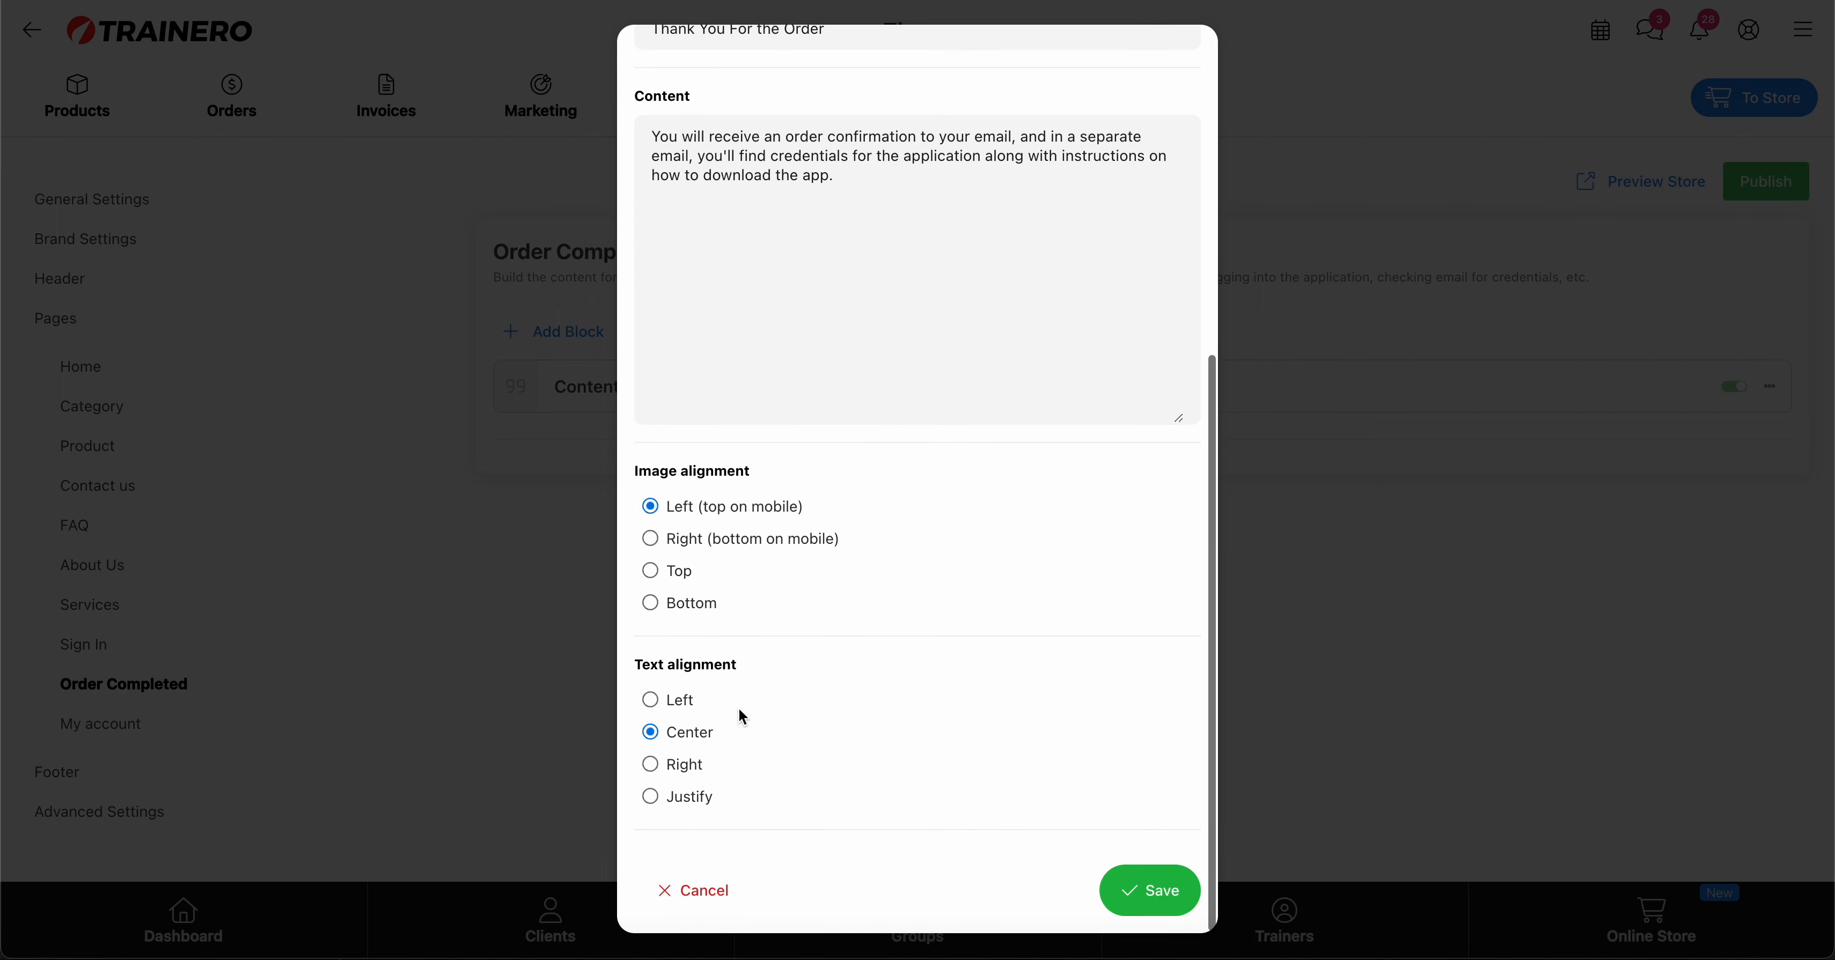
pyautogui.click(677, 899)
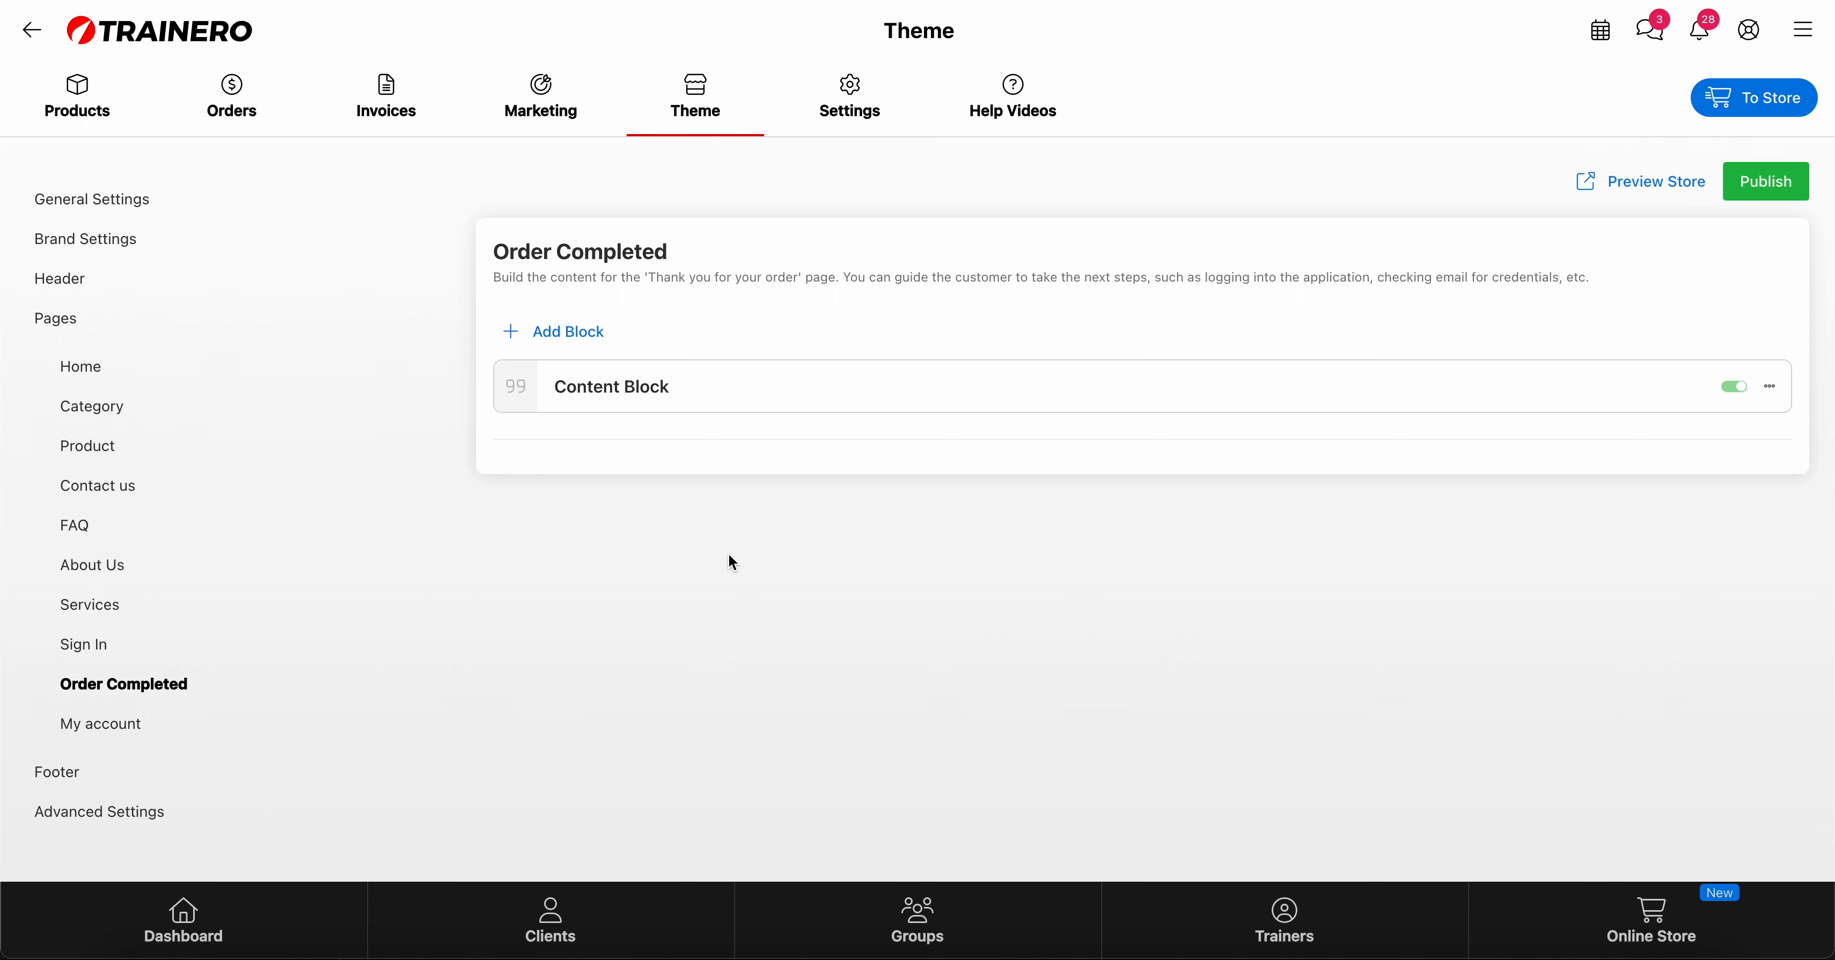
pyautogui.click(100, 728)
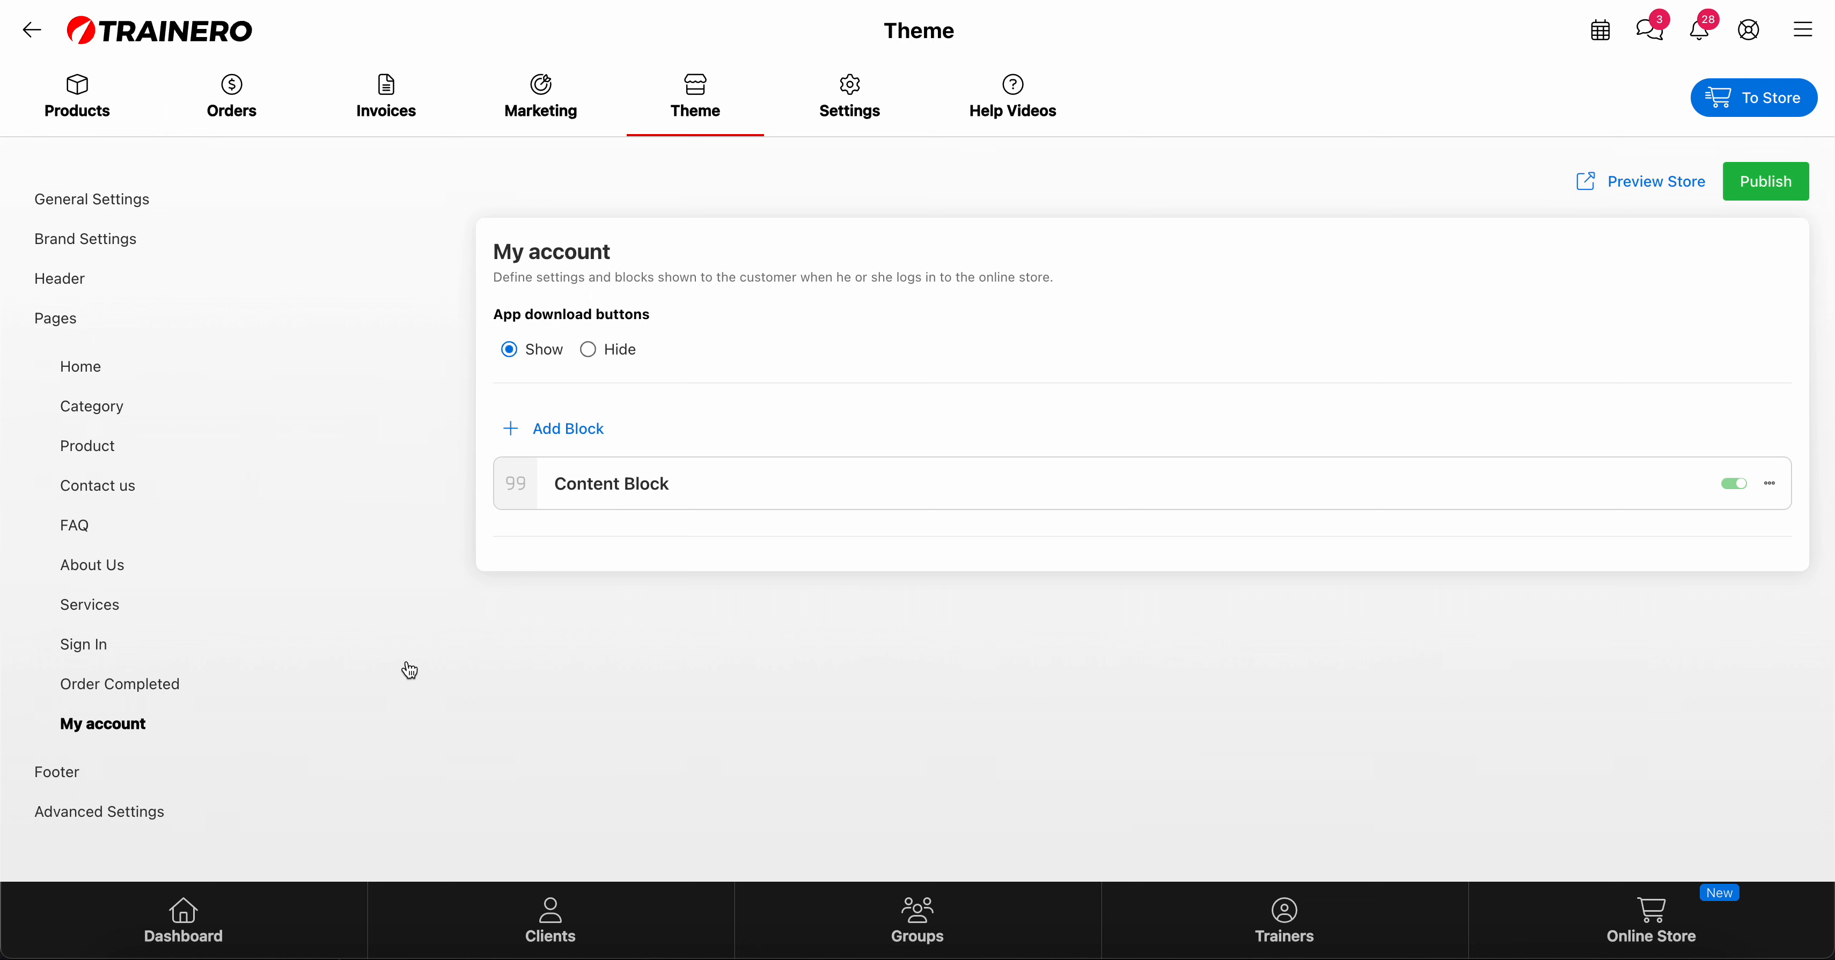
# Open the theme's Footer settings and view the footer beneath the home page in the store preview
pyautogui.click(65, 774)
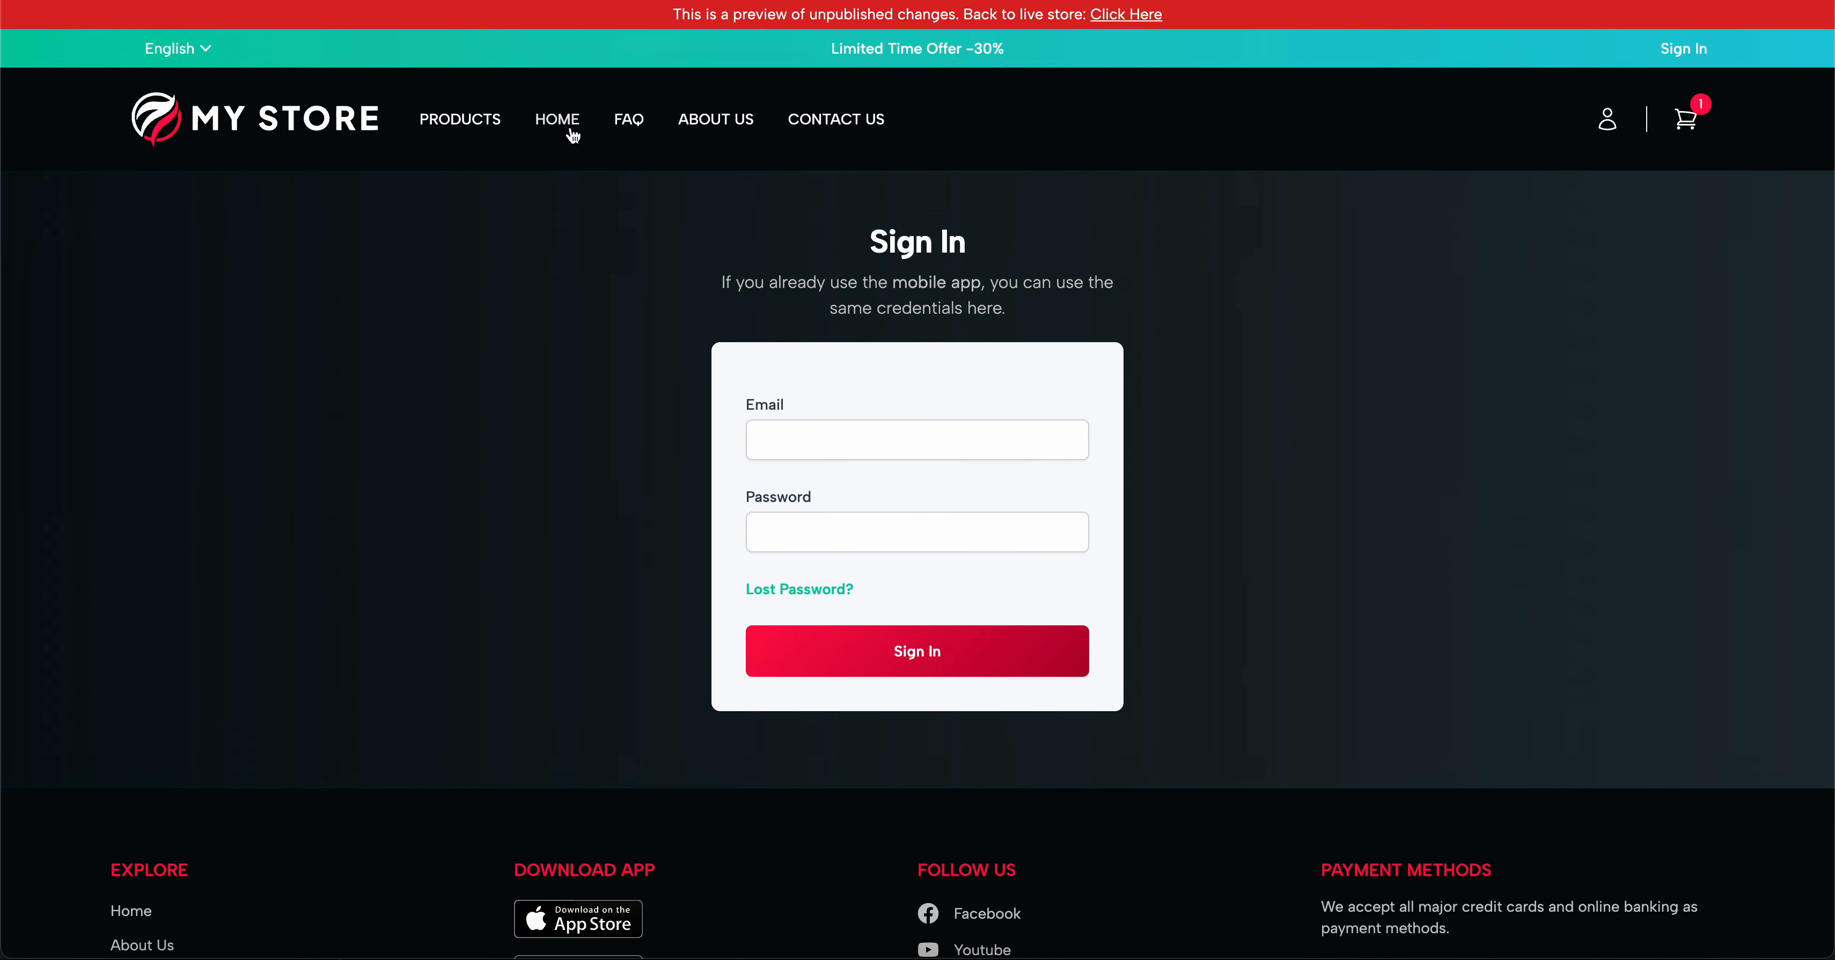
pyautogui.click(342, 114)
pyautogui.scroll(-15, 611, 515)
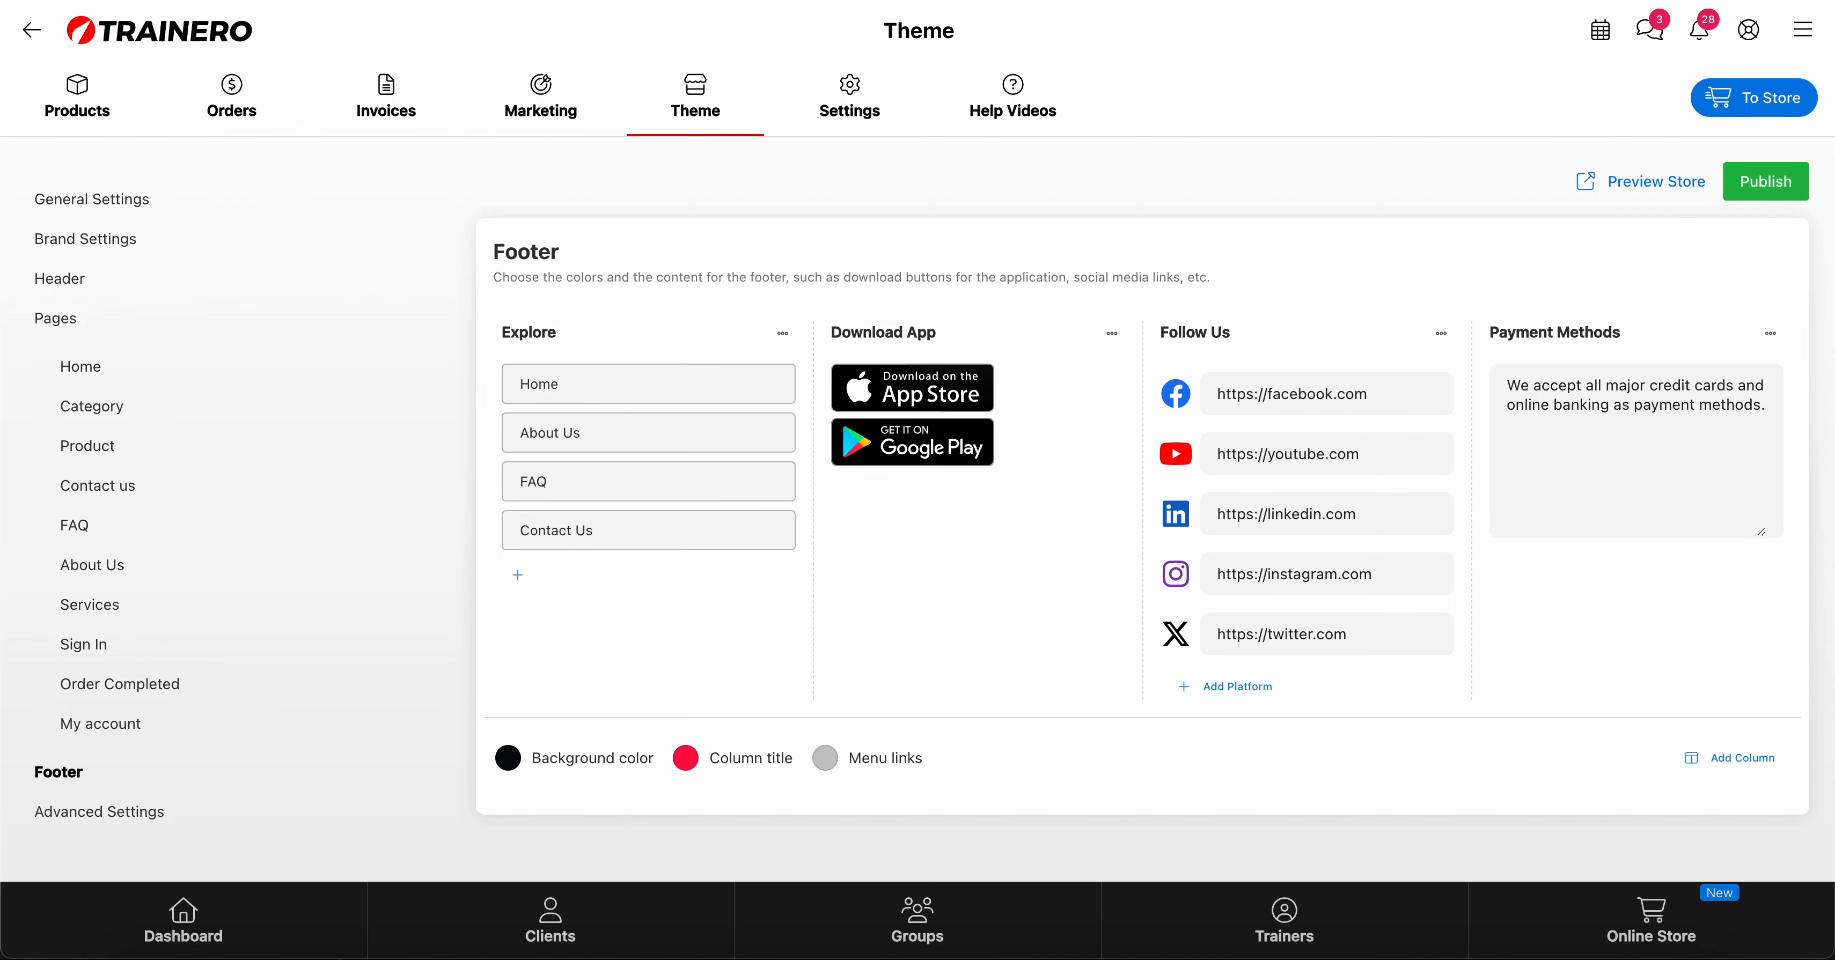
# Look through the footer's Home link settings, the Explore column's actions and the column types that can be added, without changing anything
pyautogui.click(549, 391)
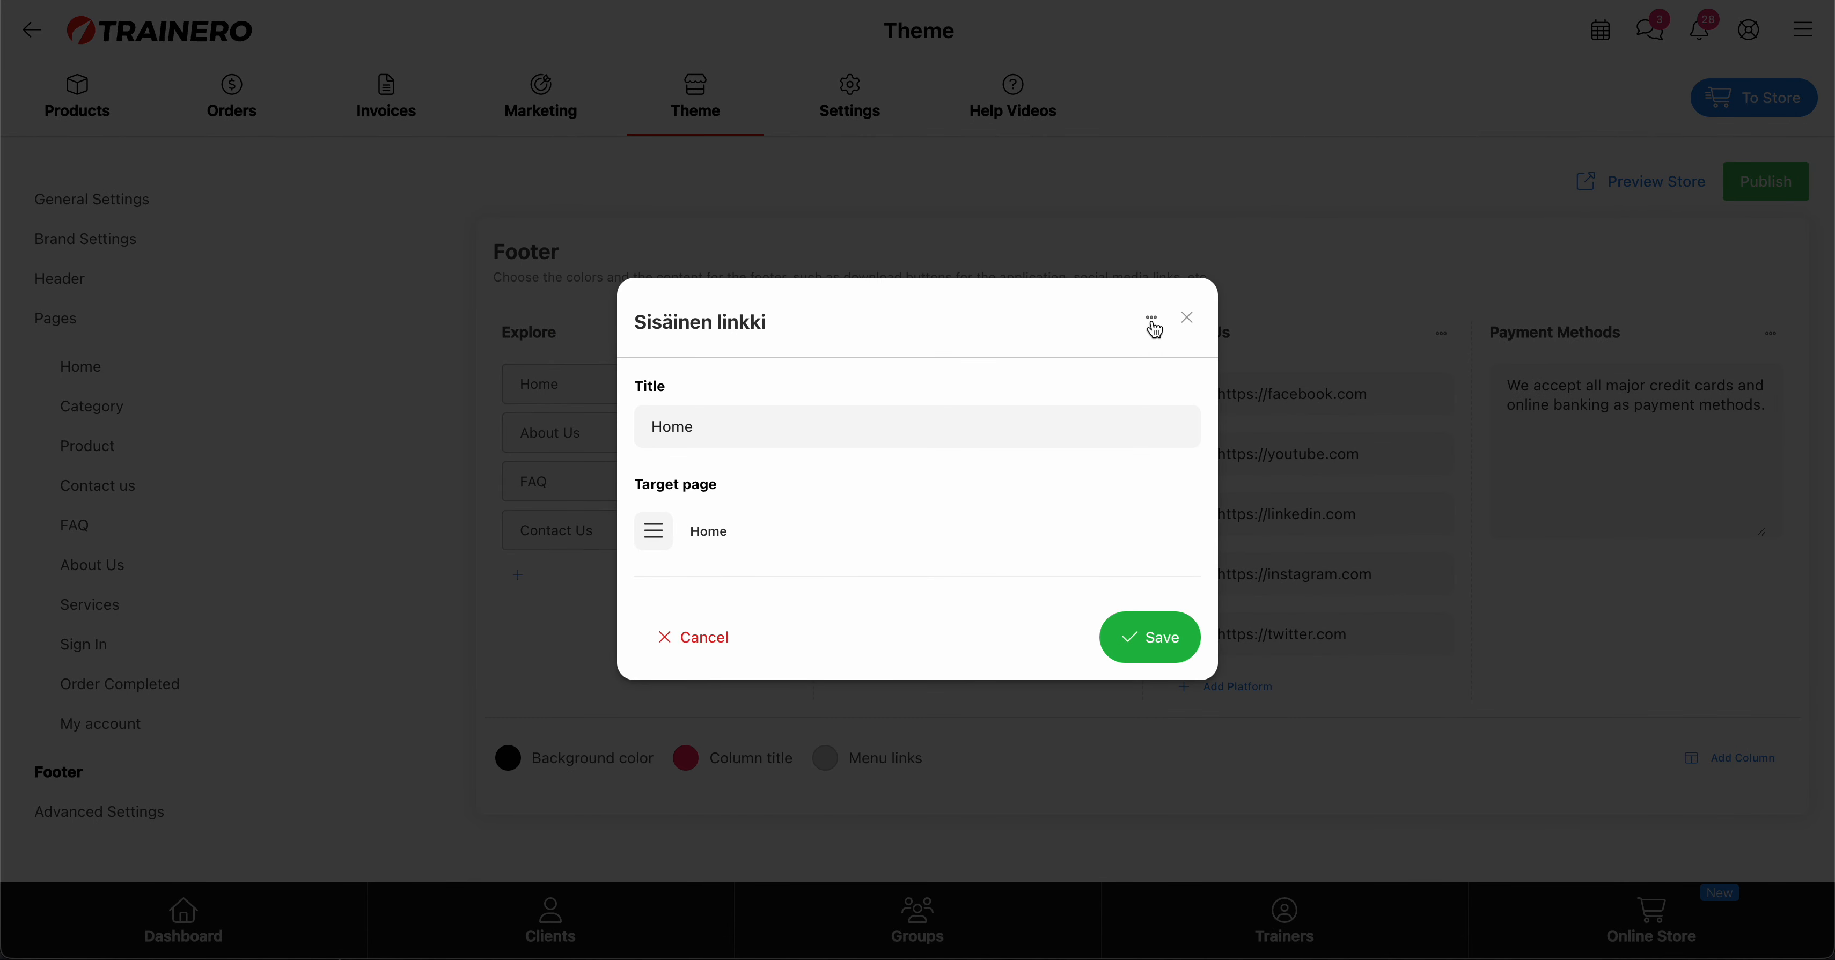
pyautogui.click(1187, 318)
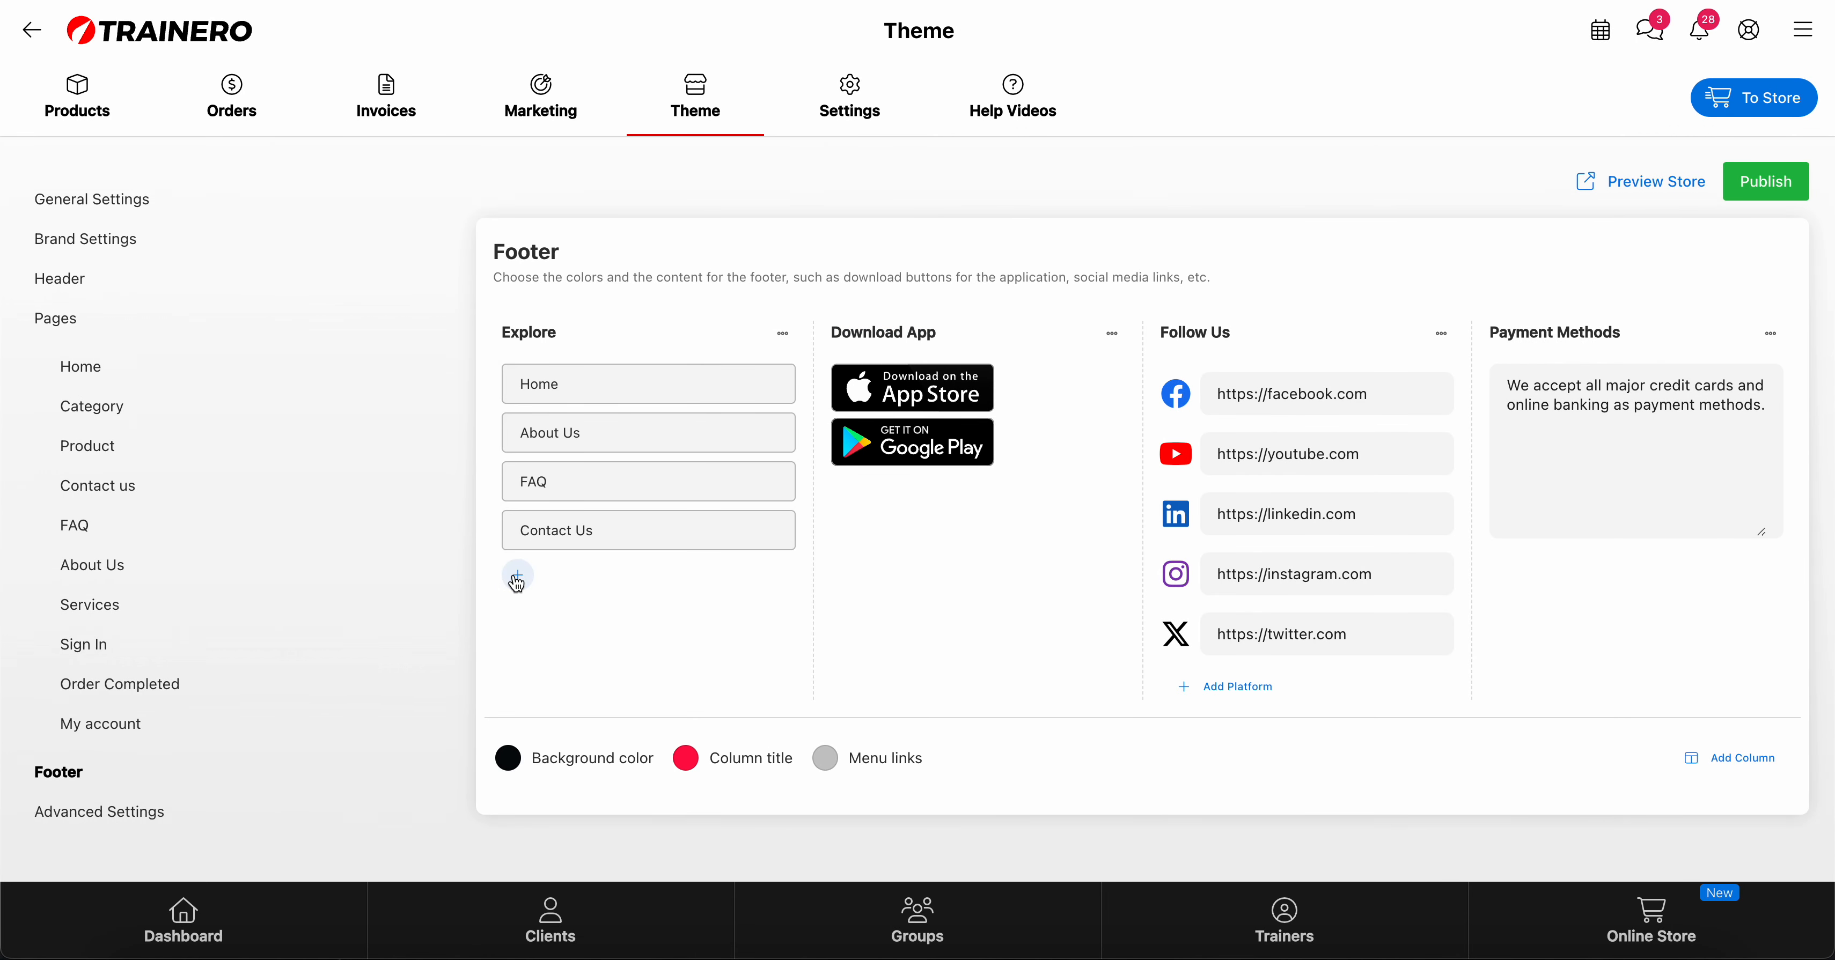
pyautogui.click(783, 334)
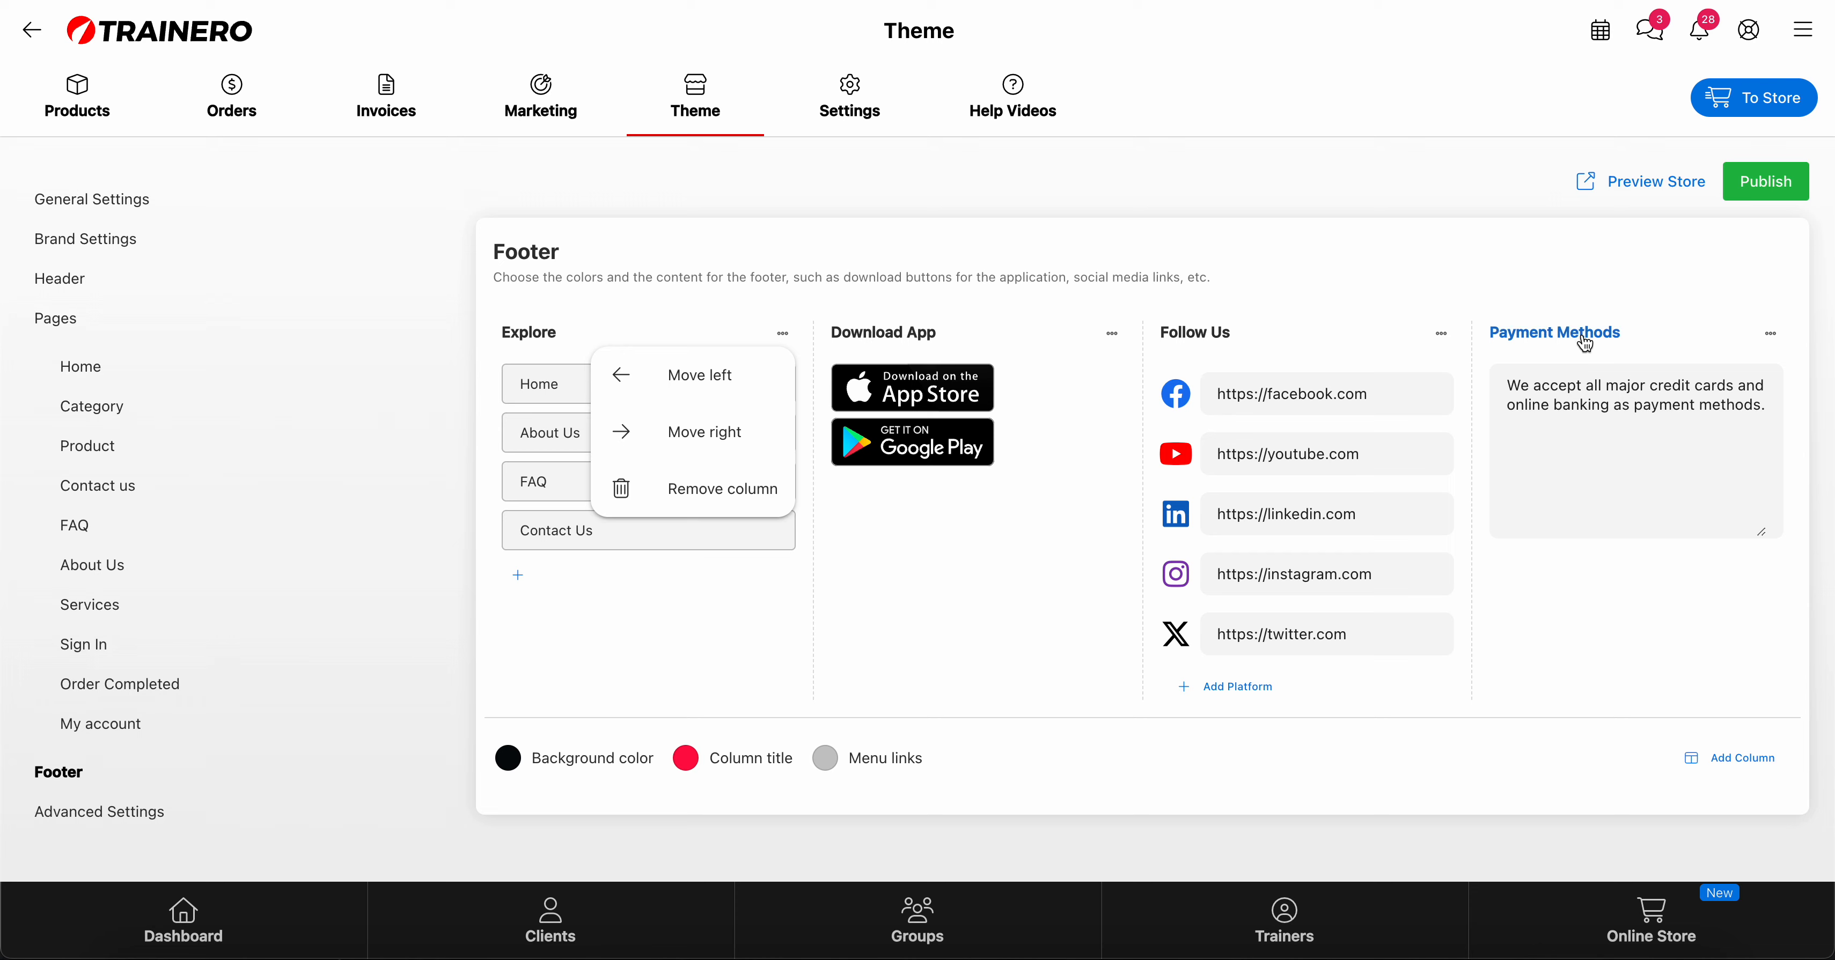
pyautogui.click(1759, 771)
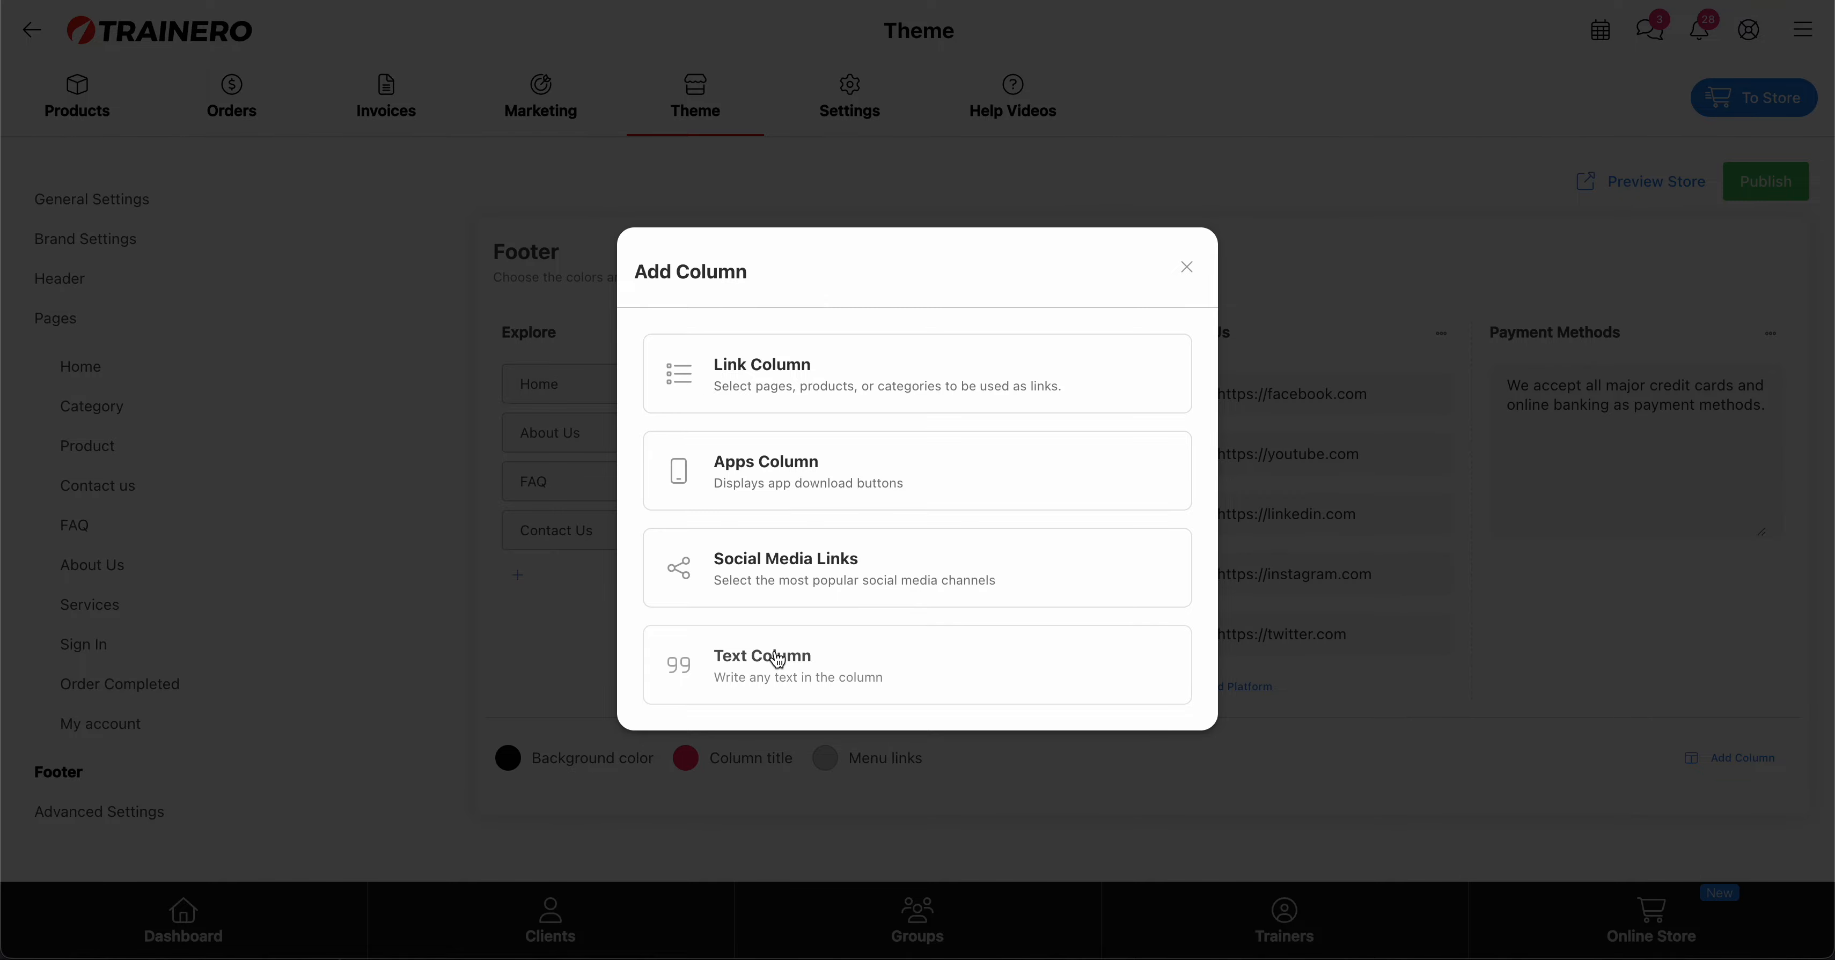
pyautogui.click(1186, 268)
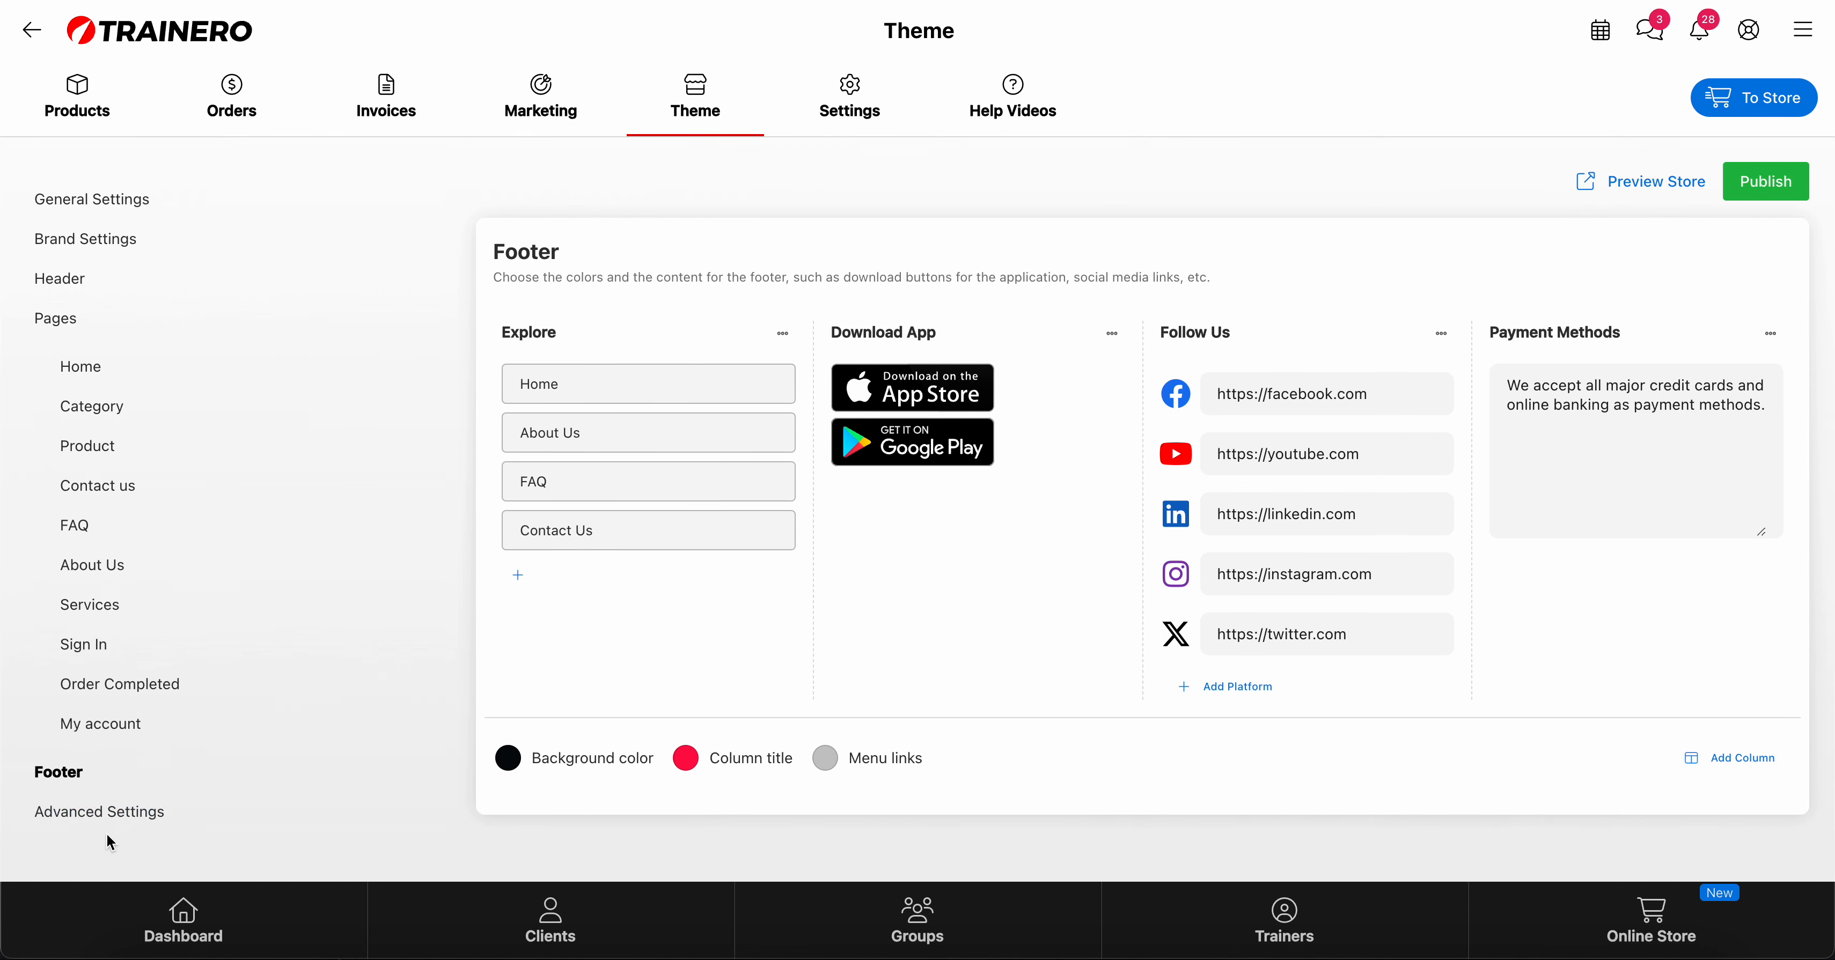
# Open the theme's Advanced Settings and look over the store's home page from the footer back up
pyautogui.click(147, 815)
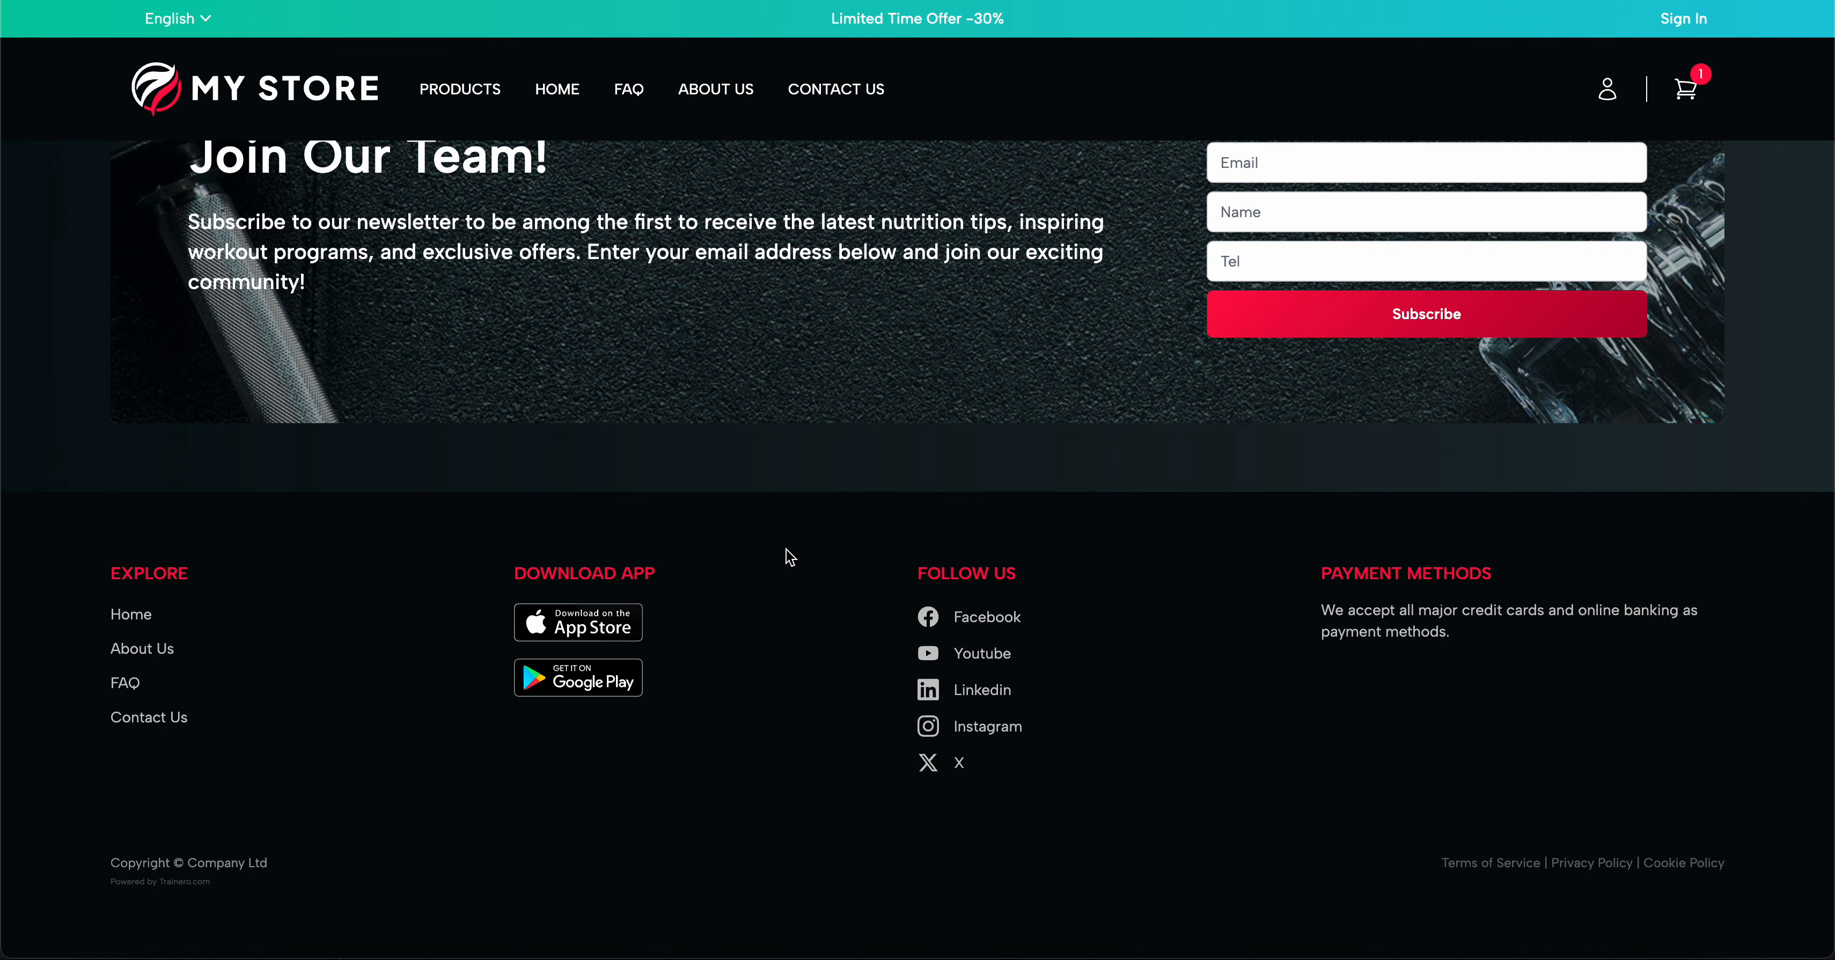
pyautogui.scroll(10, 644, 509)
pyautogui.scroll(10, 646, 506)
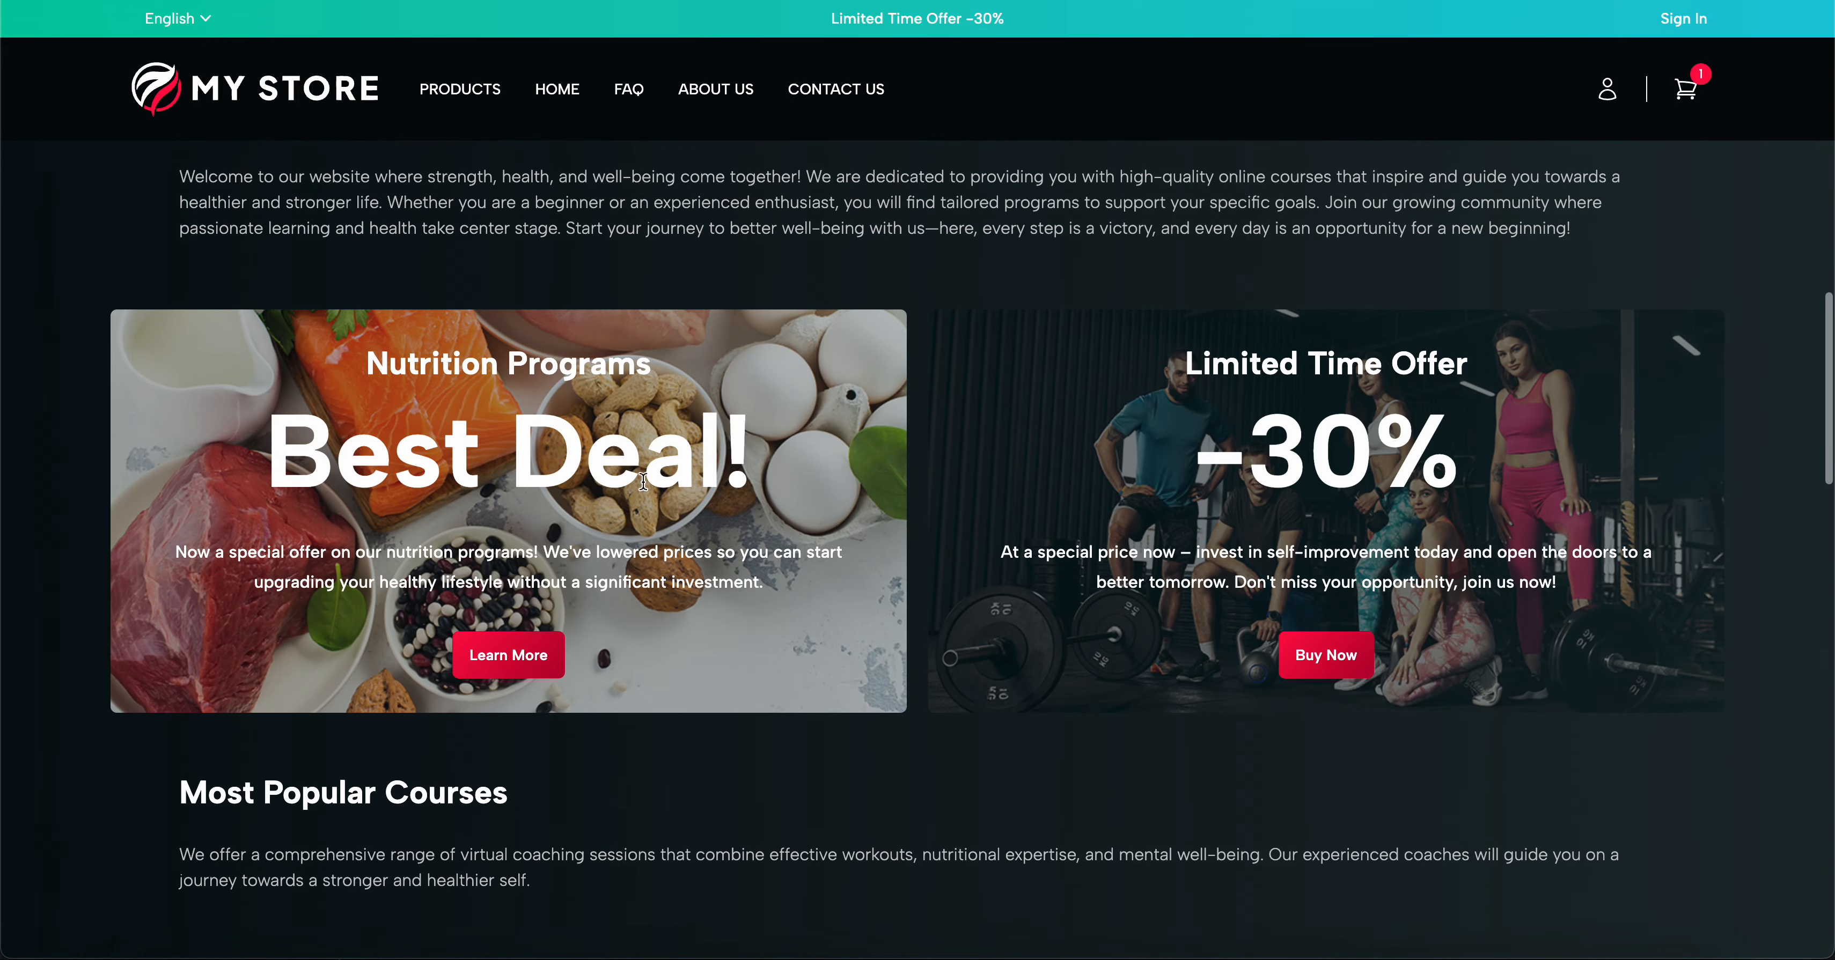